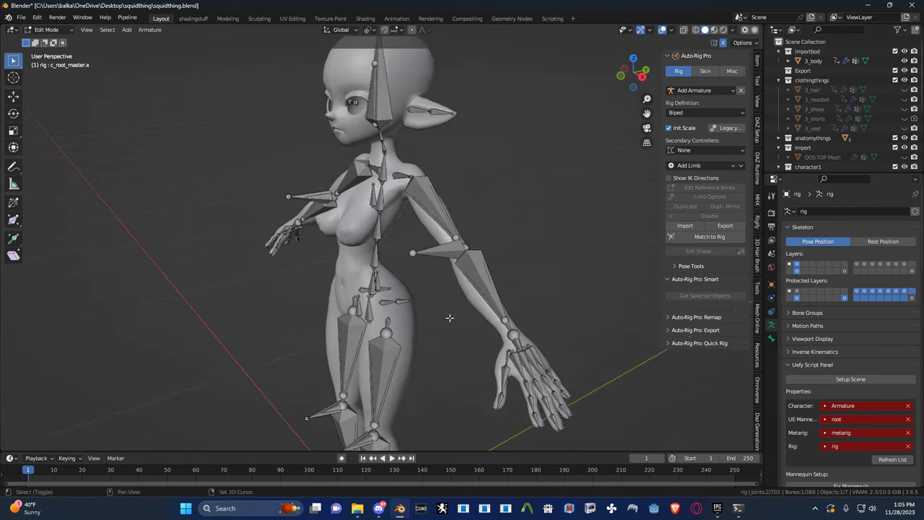
# - Add a new bone to the rig and set its layer in Change Bone Layers
pyautogui.scroll(3, 459, 267)
pyautogui.scroll(4, 459, 267)
pyautogui.moveTo(459, 268); pyautogui.dragTo(437, 332, button='middle')
pyautogui.scroll(-4, 455, 207)
pyautogui.scroll(4, 426, 304)
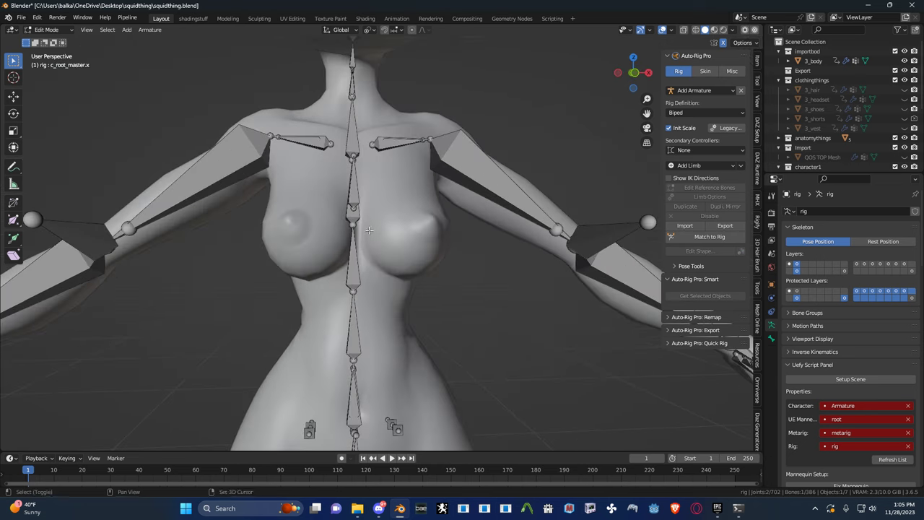
pyautogui.moveTo(422, 289); pyautogui.dragTo(442, 208, button='middle')
pyautogui.scroll(-5, 404, 262)
pyautogui.hotkey('shift', 'a')
pyautogui.click(416, 290)
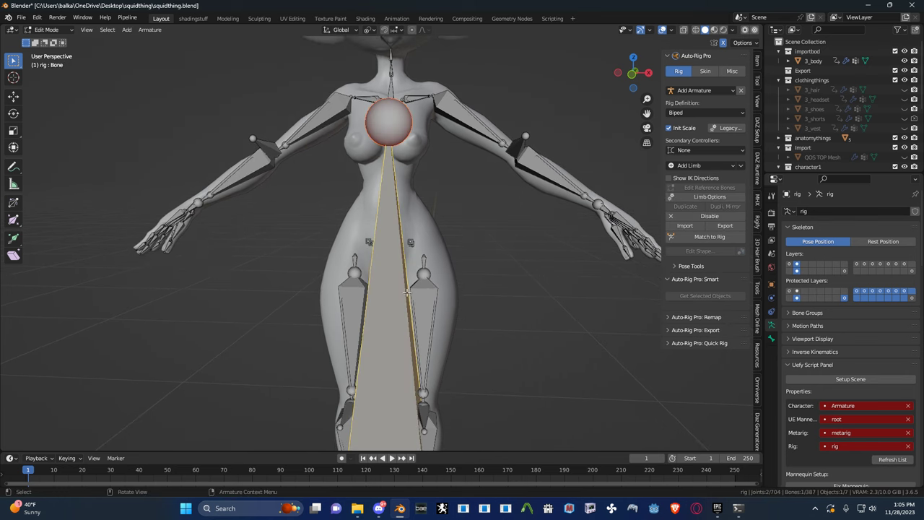
pyautogui.press('m')
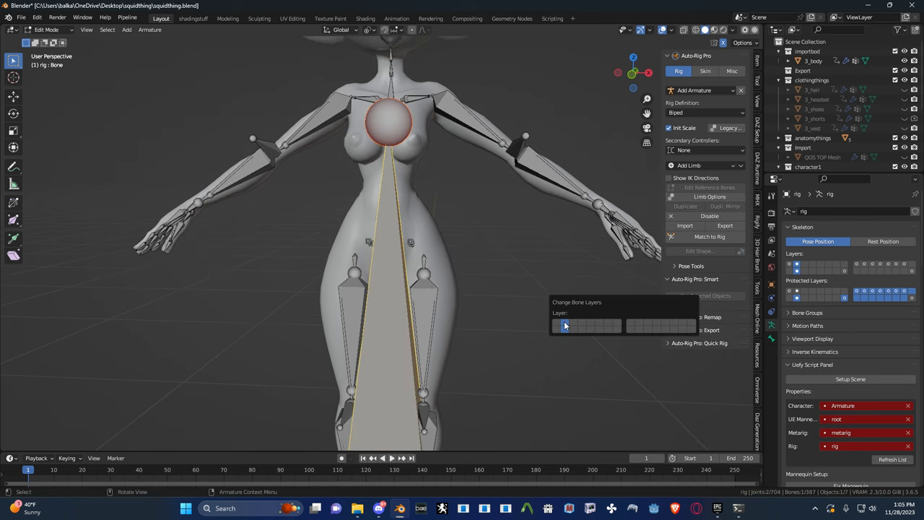
pyautogui.click(564, 326)
pyautogui.press('KP_1')
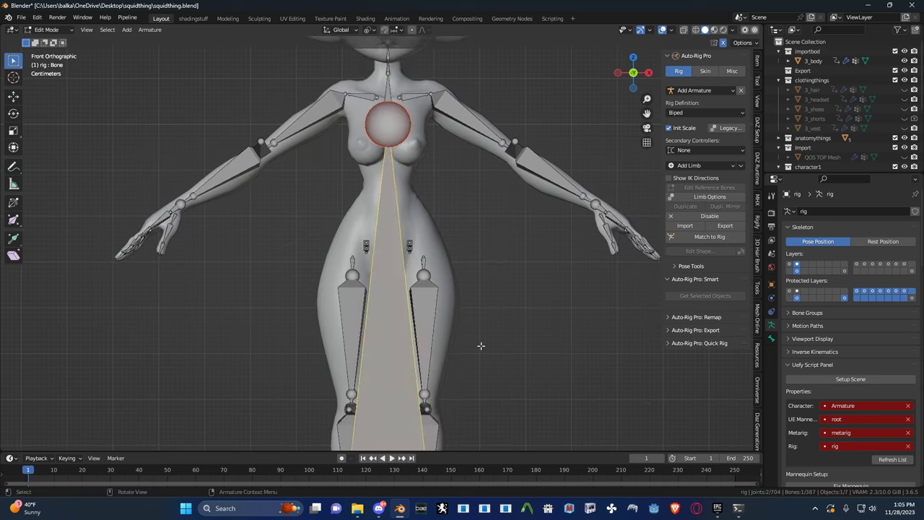
# - Scale the new bone down and position it over the character's left upper chest in front view
pyautogui.press('g')
pyautogui.click(509, 118)
pyautogui.press('s')
pyautogui.click(458, 252)
pyautogui.press('g')
pyautogui.click(459, 125)
pyautogui.press('s')
pyautogui.click(433, 132)
pyautogui.press('g')
pyautogui.click(433, 109)
# - Rotate the bone to point forward and position its base at the upper chest in side view
pyautogui.moveTo(434, 110); pyautogui.dragTo(338, 108, button='middle')
pyautogui.press('r')
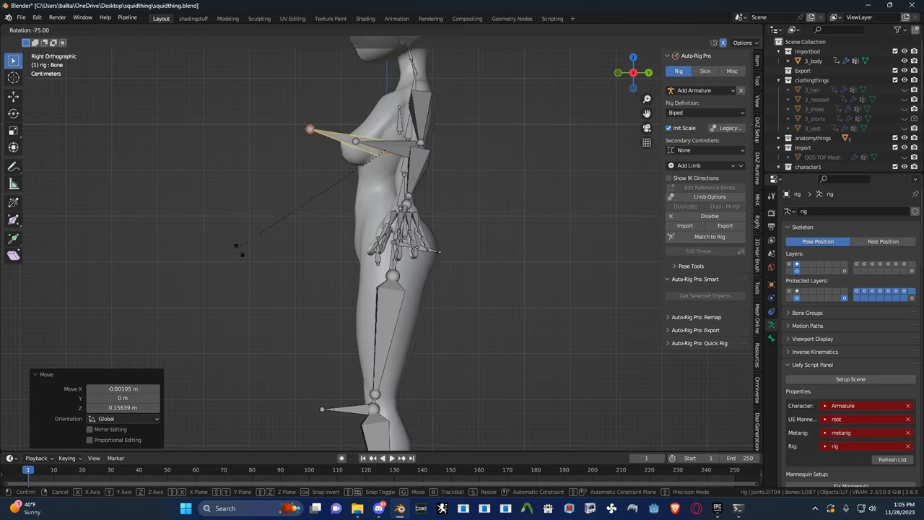
pyautogui.click(257, 303)
pyautogui.keyDown('shift'); pyautogui.moveTo(348, 260); pyautogui.dragTo(408, 354, button='middle'); pyautogui.keyUp('shift')
pyautogui.scroll(6, 469, 324)
pyautogui.keyDown('shift'); pyautogui.moveTo(492, 326); pyautogui.dragTo(442, 314, button='middle'); pyautogui.keyUp('shift')
pyautogui.scroll(-2, 442, 314)
pyautogui.press('g')
pyautogui.click(468, 189)
# - Lower the bone's tip along Z and pull it back along Y onto the front surface of the left breast
pyautogui.moveTo(468, 188); pyautogui.dragTo(579, 236, button='middle')
pyautogui.press('KP_1')
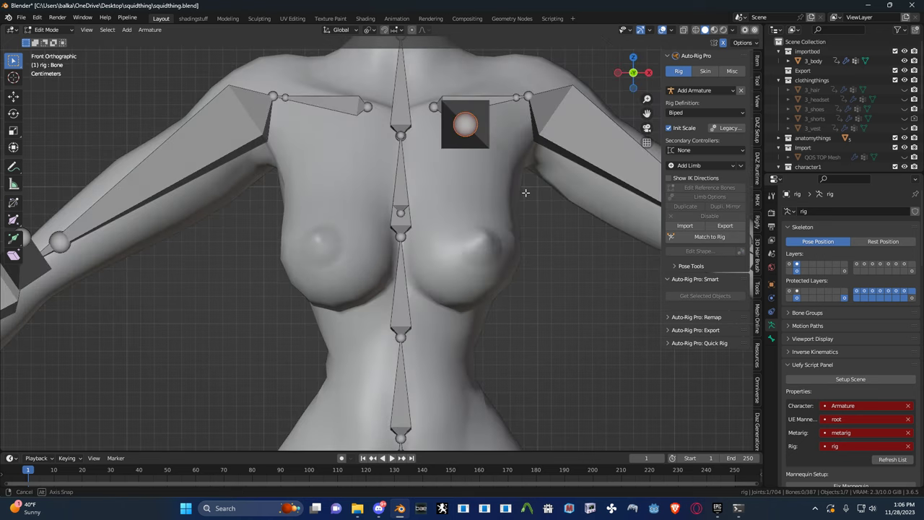
pyautogui.press('g')
pyautogui.press('z')
pyautogui.click(532, 318)
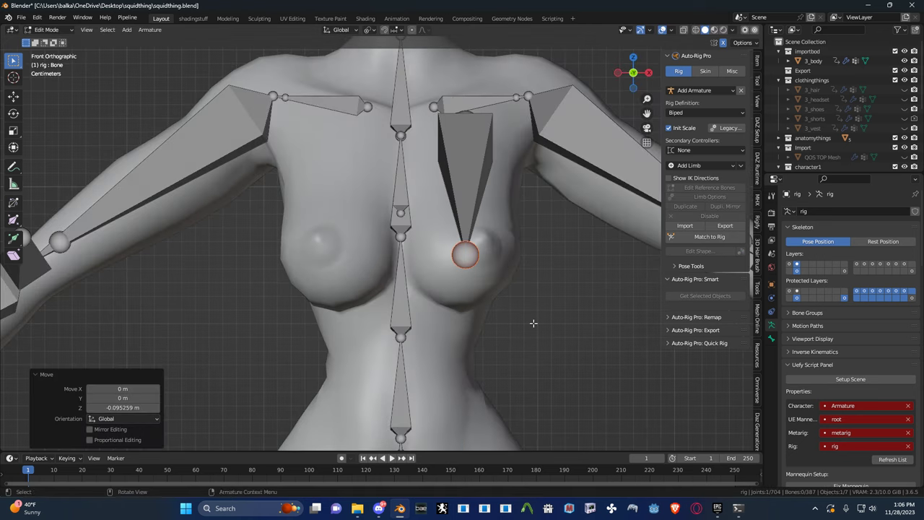
pyautogui.keyDown('shift'); pyautogui.moveTo(532, 315); pyautogui.dragTo(402, 281, button='middle'); pyautogui.keyUp('shift')
pyautogui.press('z')
pyautogui.click(507, 268)
pyautogui.press('g')
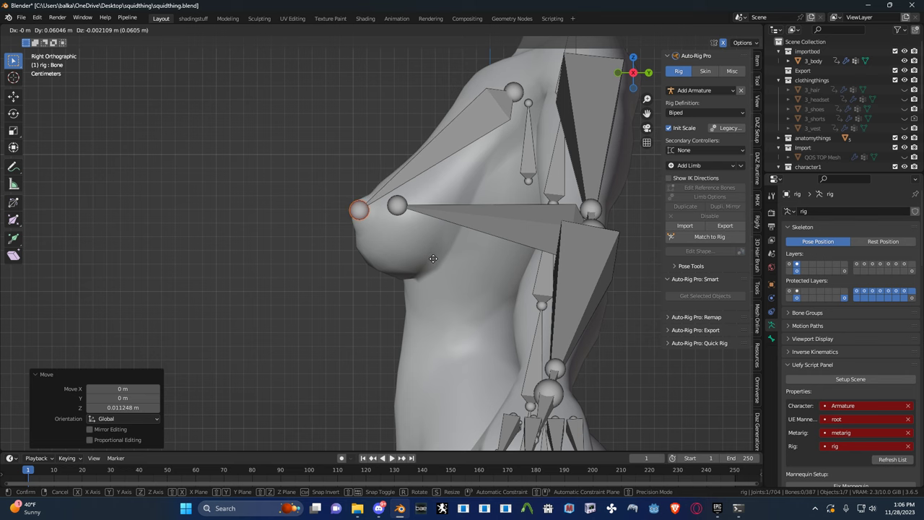
pyautogui.click(431, 257)
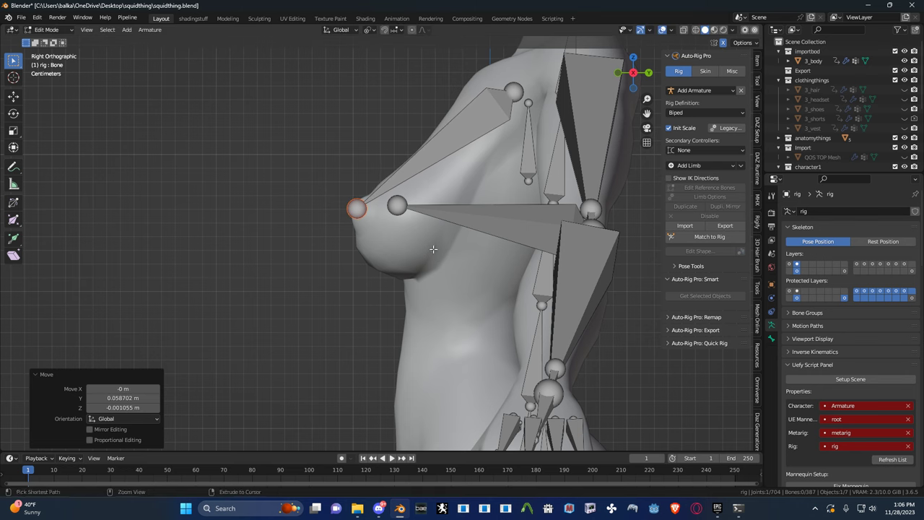
# - Rename the new chest bone boob.l
pyautogui.scroll(3, 379, 272)
pyautogui.scroll(2, 379, 272)
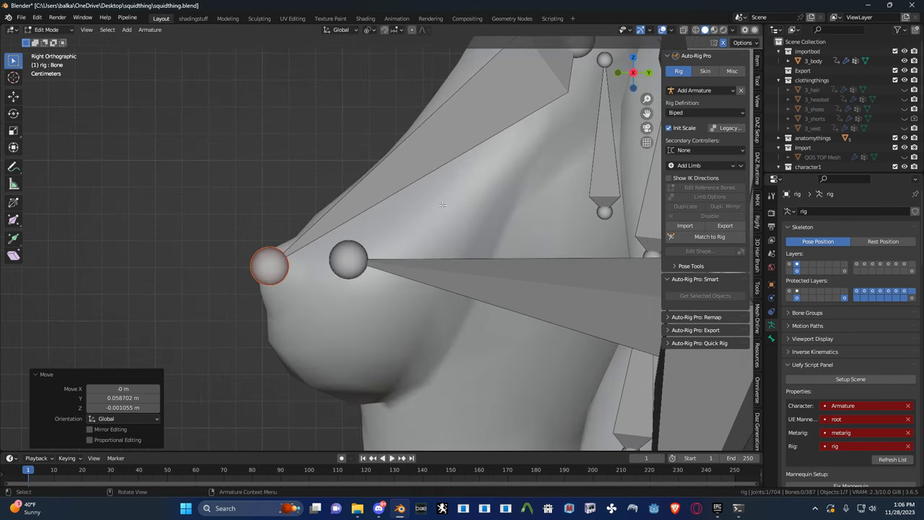
pyautogui.click(428, 159)
pyautogui.press('F2')
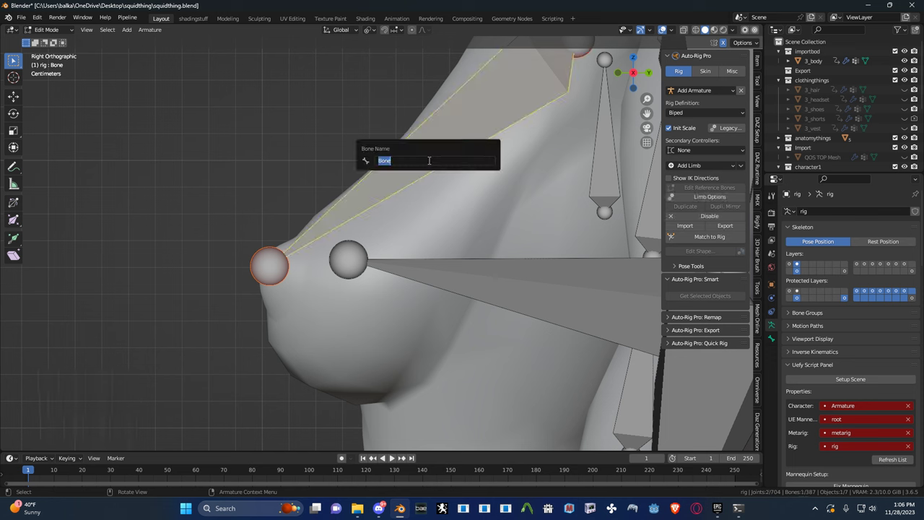
pyautogui.write('boob.l')
pyautogui.press('Return')
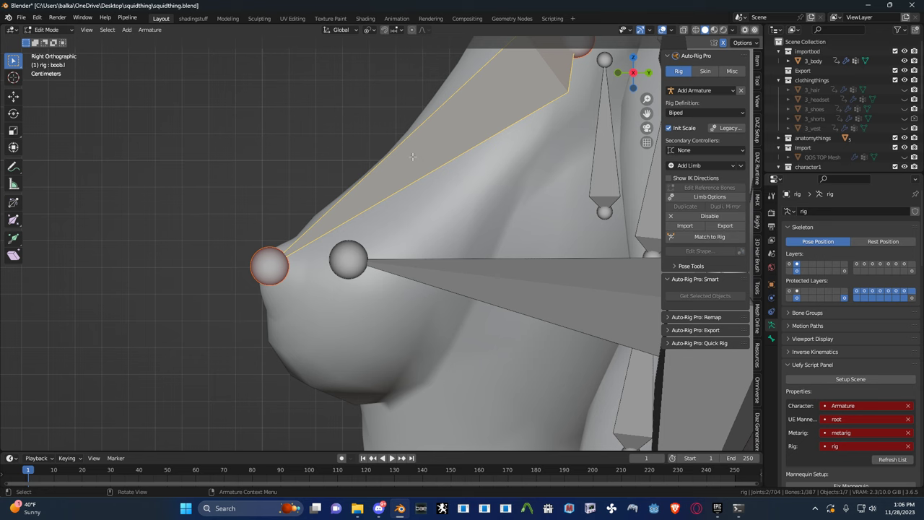
# - Subdivide the boob.l bone with one cut and rename the lower segment boob2.l
pyautogui.moveTo(412, 157); pyautogui.dragTo(434, 207, button='middle')
pyautogui.rightClick(435, 208)
pyautogui.click(434, 211)
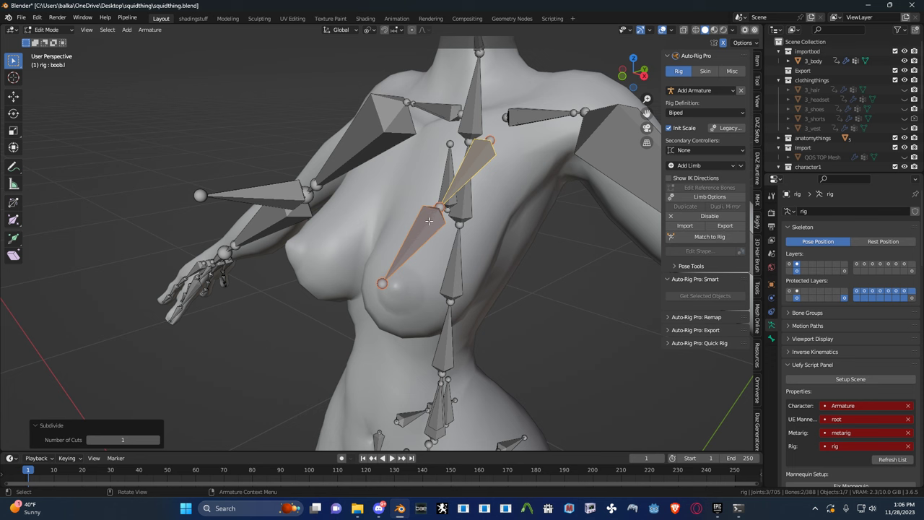
pyautogui.click(429, 221)
pyautogui.press('F2')
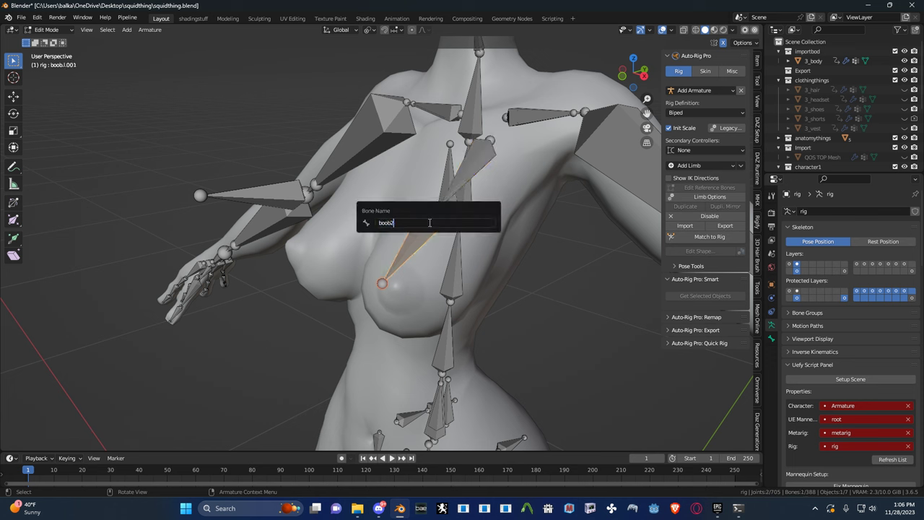
pyautogui.write('boob2.l')
pyautogui.press('Return')
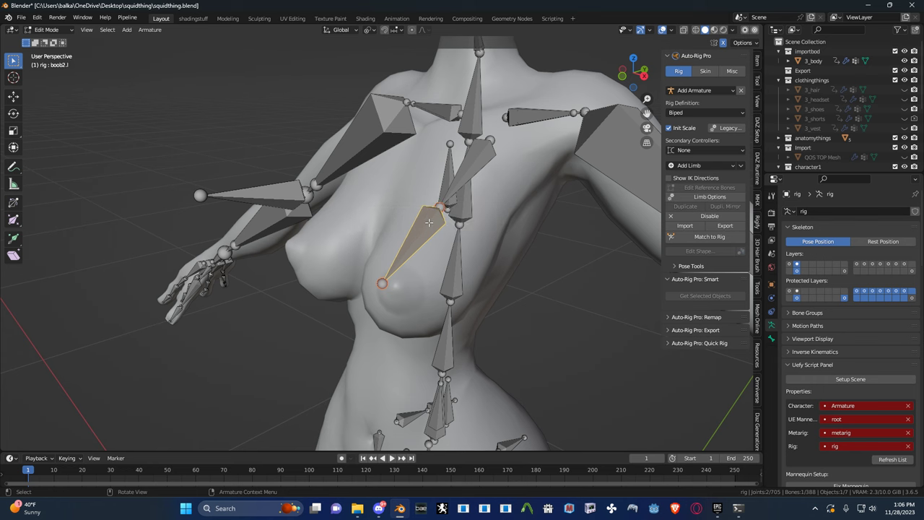
# - Lower the joint shared by boob.l and boob2.l about 0.02 m along Z in side view
pyautogui.moveTo(435, 215); pyautogui.dragTo(489, 208, button='middle')
pyautogui.click(442, 163)
pyautogui.moveTo(442, 163); pyautogui.dragTo(397, 163, button='middle')
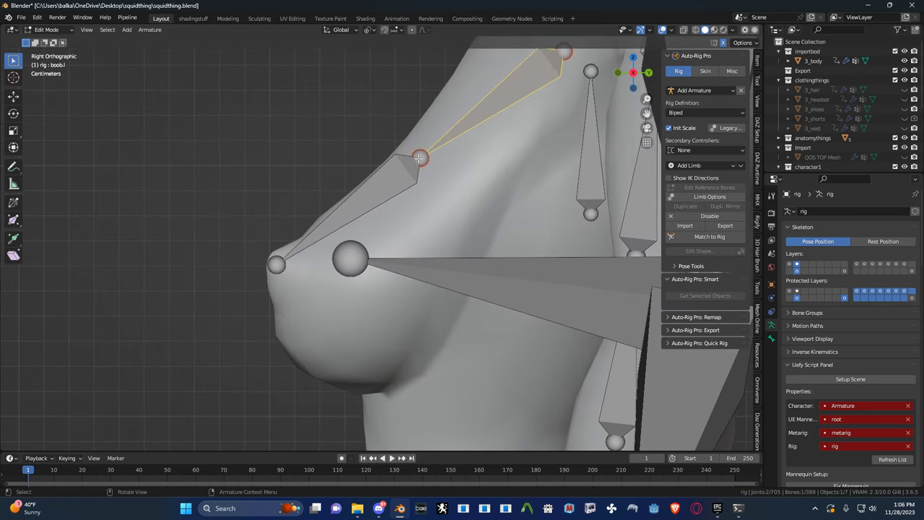
pyautogui.click(419, 158)
pyautogui.press('g')
pyautogui.rightClick(424, 177)
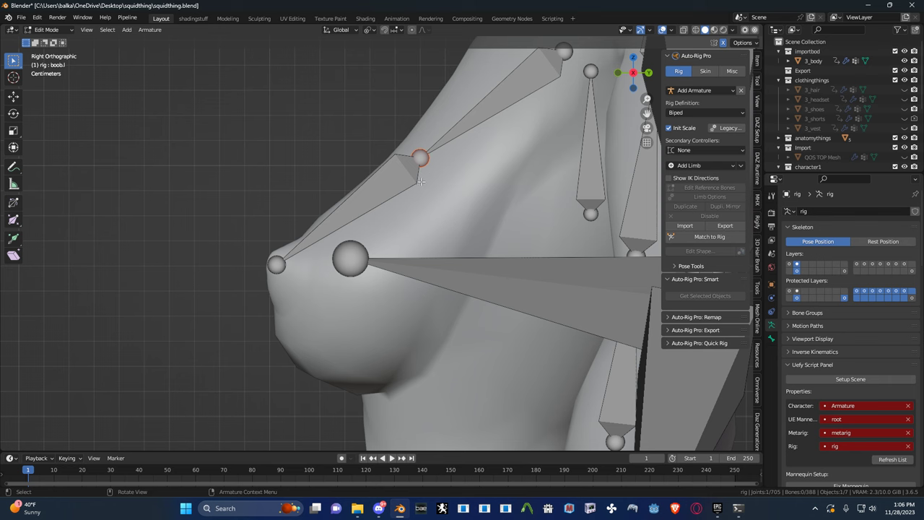
pyautogui.keyDown('shift'); pyautogui.moveTo(434, 193); pyautogui.dragTo(418, 173, button='middle'); pyautogui.keyUp('shift')
pyautogui.press('g')
pyautogui.press('z')
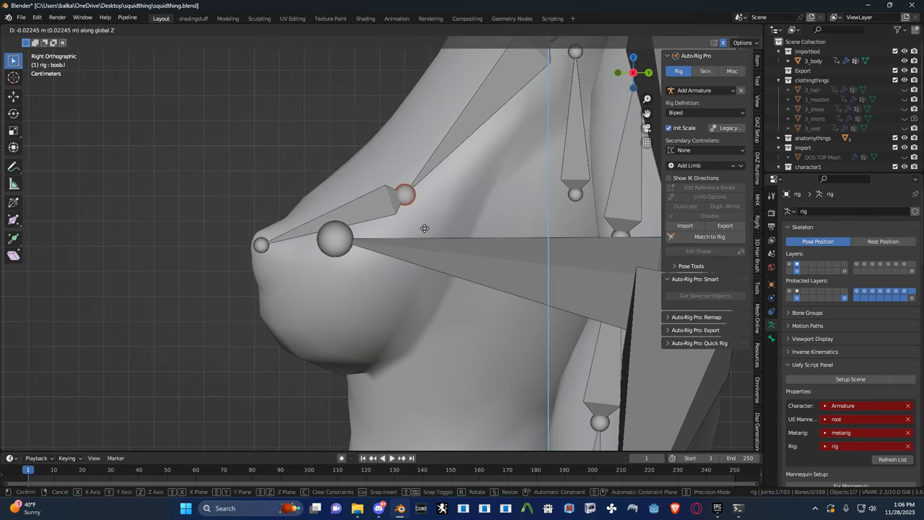
pyautogui.click(423, 222)
# - Lower the shared joint about 0.009 m more along Z and fine-tune its height
pyautogui.moveTo(423, 222); pyautogui.dragTo(407, 190, button='middle')
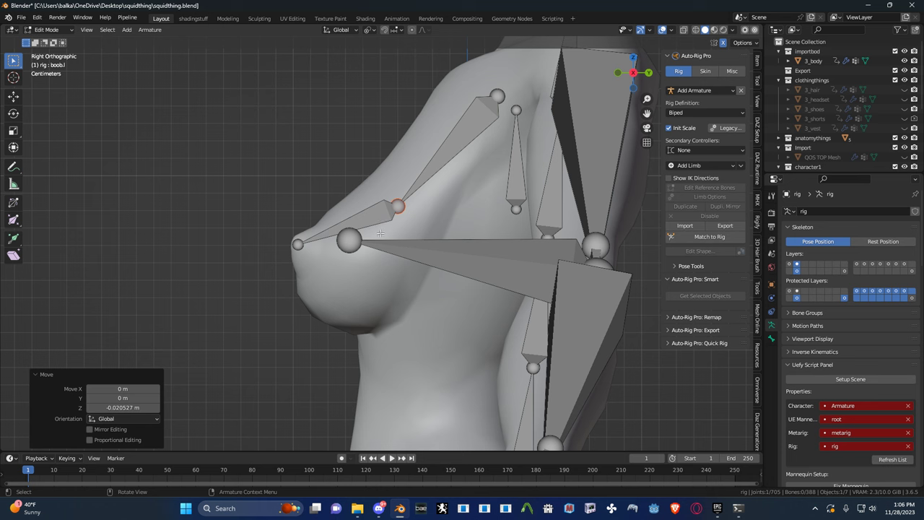
pyautogui.press('g')
pyautogui.press('z')
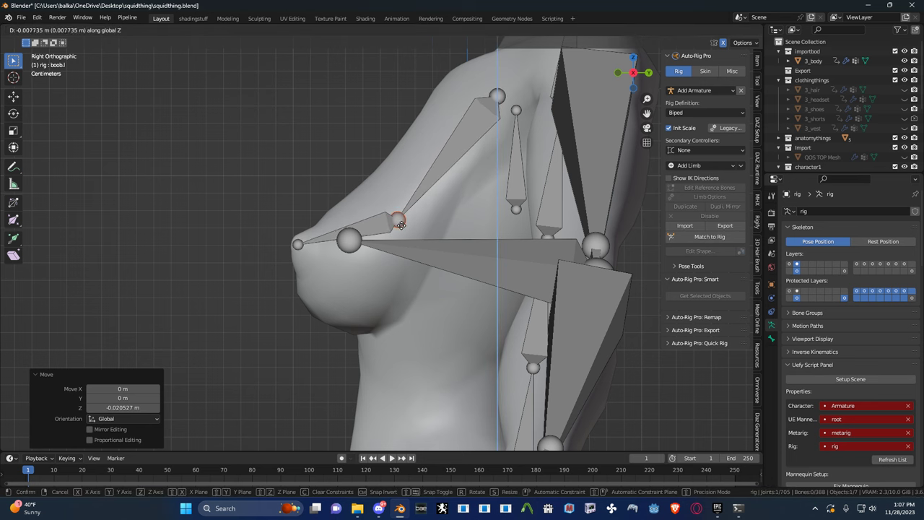
pyautogui.click(401, 226)
pyautogui.moveTo(402, 227)
pyautogui.mouseDown(button='middle')
pyautogui.moveTo(533, 240)
pyautogui.moveTo(401, 233)
pyautogui.mouseUp(button='middle')
pyautogui.press('g')
pyautogui.press('z')
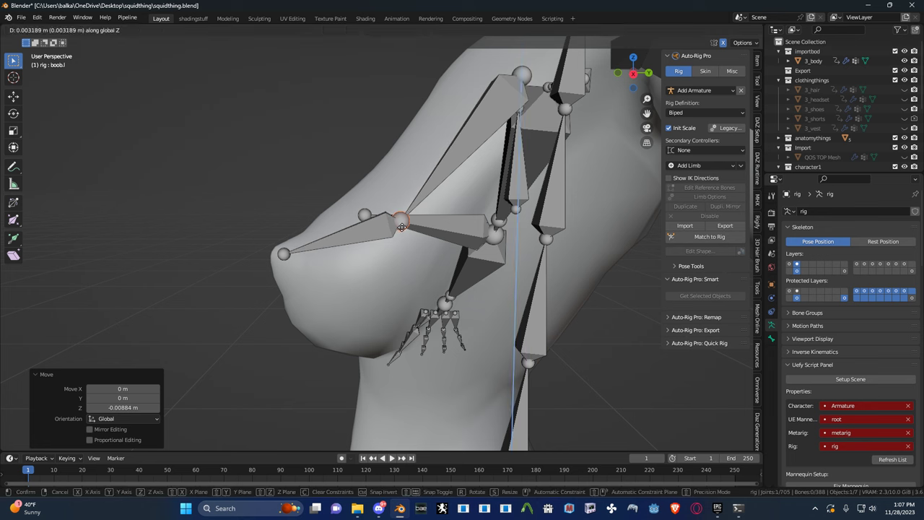
pyautogui.click(400, 230)
pyautogui.press('g')
pyautogui.press('z')
pyautogui.click(400, 229)
# - Move the whole boob2.l bone outward about 0.003 m along X
pyautogui.moveTo(401, 229); pyautogui.dragTo(535, 232, button='middle')
pyautogui.scroll(-1, 533, 233)
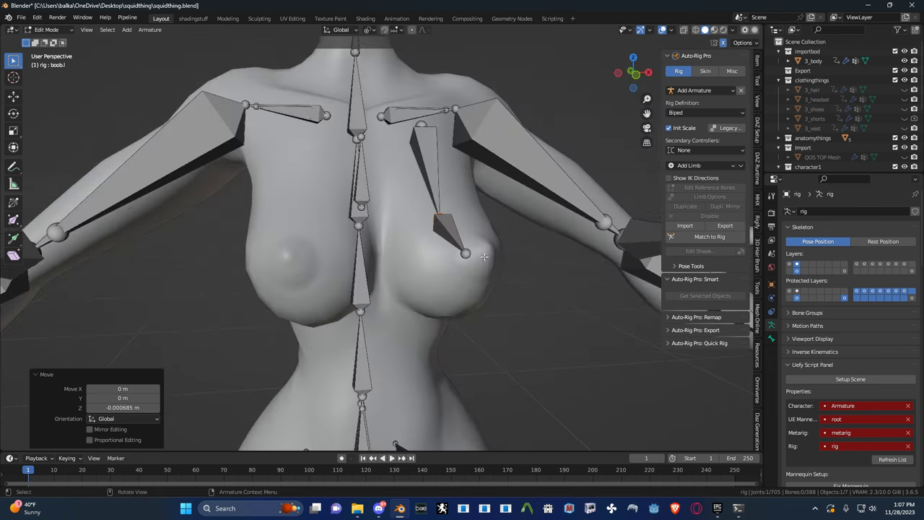
pyautogui.click(467, 254)
pyautogui.keyDown('shift'); pyautogui.moveTo(467, 254); pyautogui.dragTo(401, 255, button='middle'); pyautogui.keyUp('shift')
pyautogui.click(401, 165)
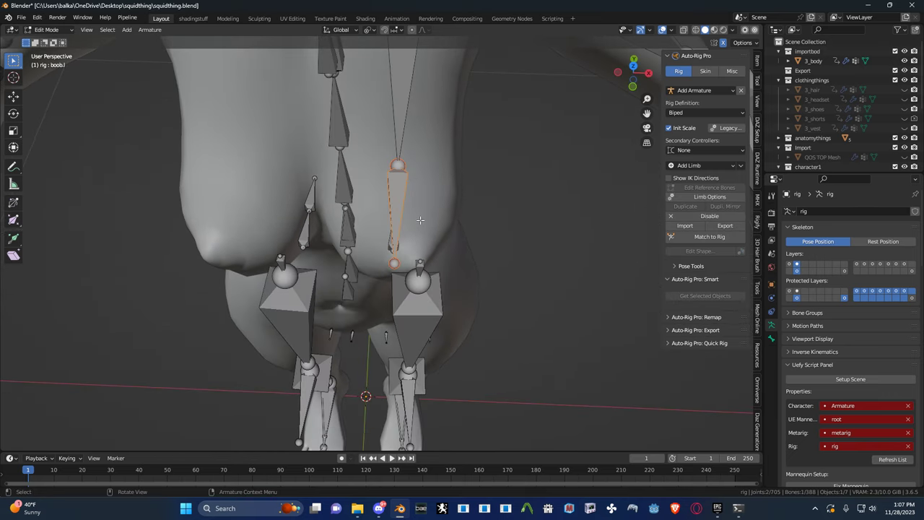
pyautogui.press('g')
pyautogui.press('x')
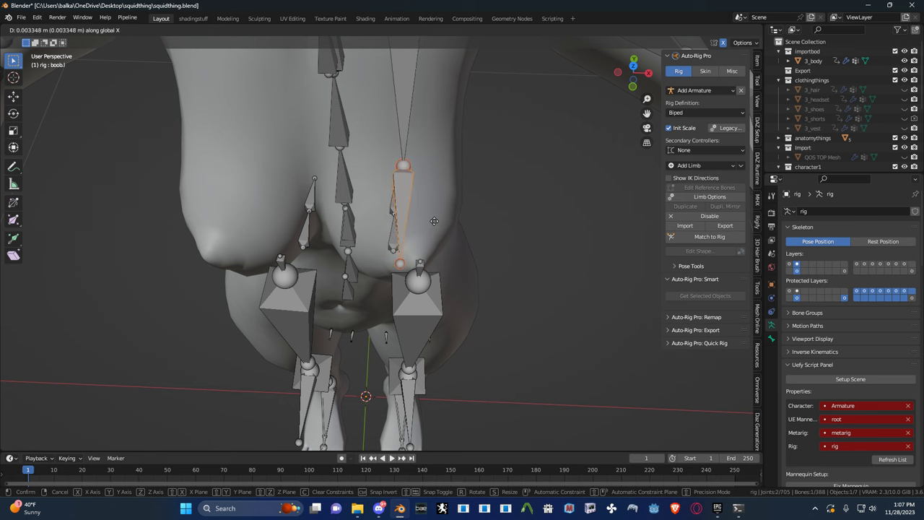
pyautogui.click(434, 221)
# - Shift the tip of boob2.l outward about 0.01 m along X and fine-tune its sideways position
pyautogui.click(399, 263)
pyautogui.press('g')
pyautogui.press('x')
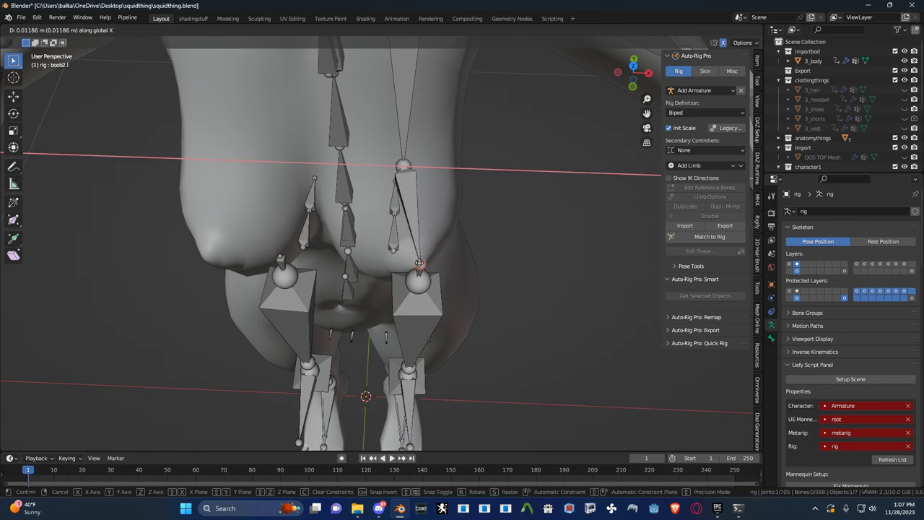
pyautogui.click(416, 264)
pyautogui.moveTo(416, 264); pyautogui.dragTo(435, 268, button='middle')
pyautogui.press('g')
pyautogui.press('x')
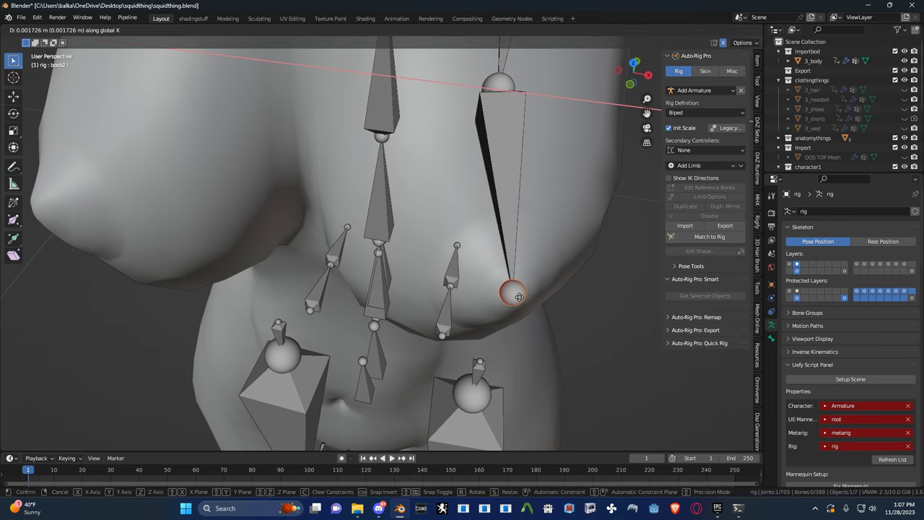
pyautogui.click(513, 296)
pyautogui.moveTo(512, 295); pyautogui.dragTo(510, 264, button='middle')
pyautogui.press('g')
pyautogui.press('x')
pyautogui.click(486, 258)
# - Clear the parent of the boob2.l bone
pyautogui.scroll(-4, 510, 264)
pyautogui.moveTo(438, 230); pyautogui.dragTo(359, 229, button='middle')
pyautogui.click(415, 203)
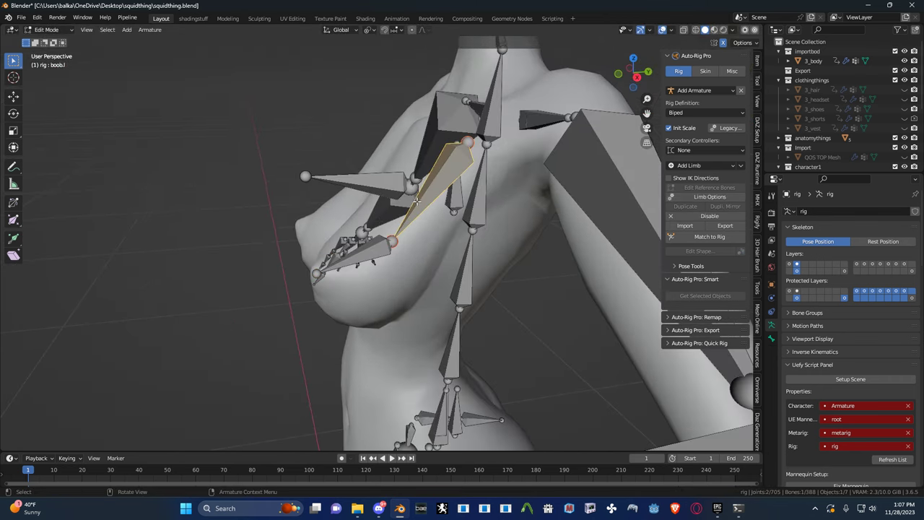
pyautogui.moveTo(415, 203); pyautogui.dragTo(436, 217, button='middle')
pyautogui.click(403, 246)
pyautogui.hotkey('alt', 'p')
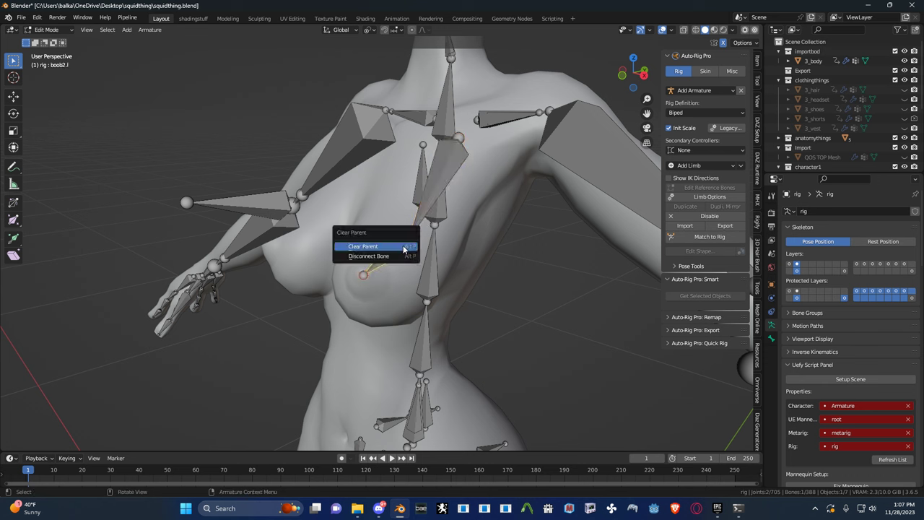
pyautogui.click(404, 247)
# - Parent boob2.l to boob.l using Keep Offset
pyautogui.moveTo(419, 208); pyautogui.dragTo(390, 221, button='middle')
pyautogui.keyDown('shift'); pyautogui.click(389, 220); pyautogui.keyUp('shift')
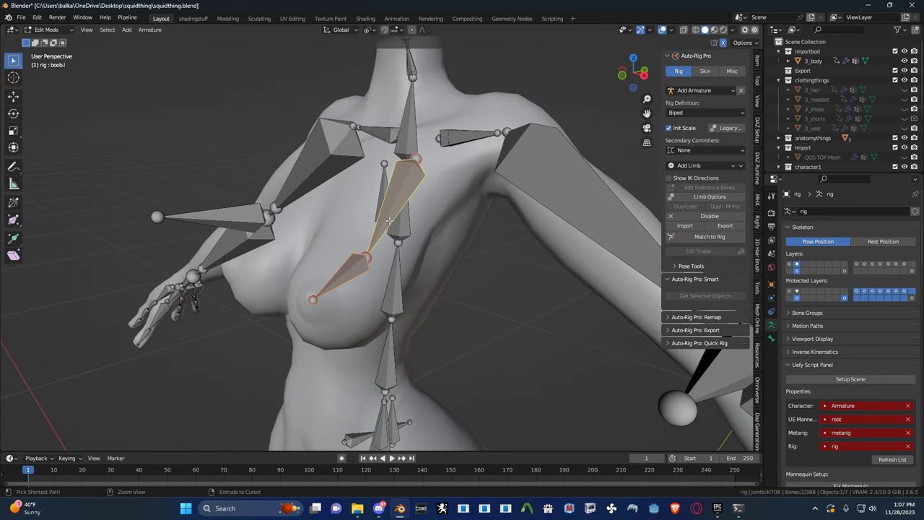
pyautogui.hotkey('ctrl', 'p')
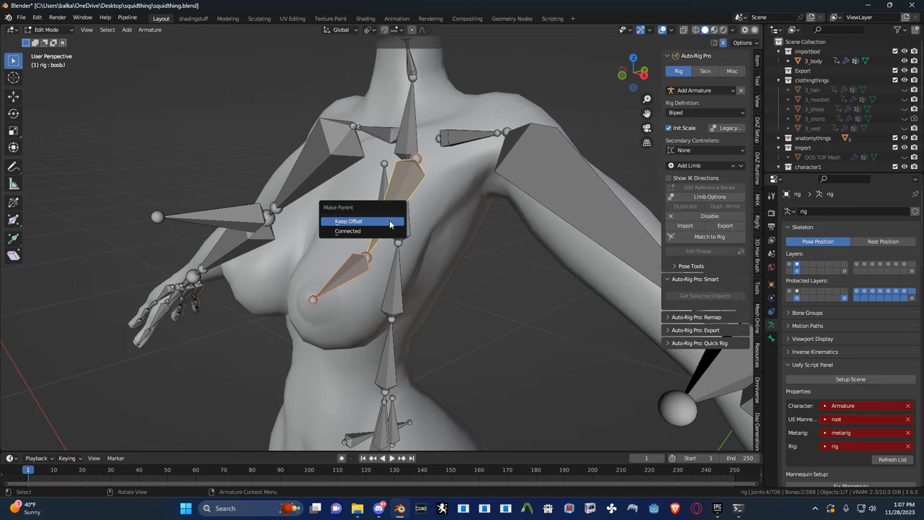
pyautogui.click(390, 224)
# - Lower the base joint of boob.l about 0.01 m along Z in side view
pyautogui.moveTo(390, 225); pyautogui.dragTo(225, 141, button='middle')
pyautogui.click(364, 151)
pyautogui.press('g')
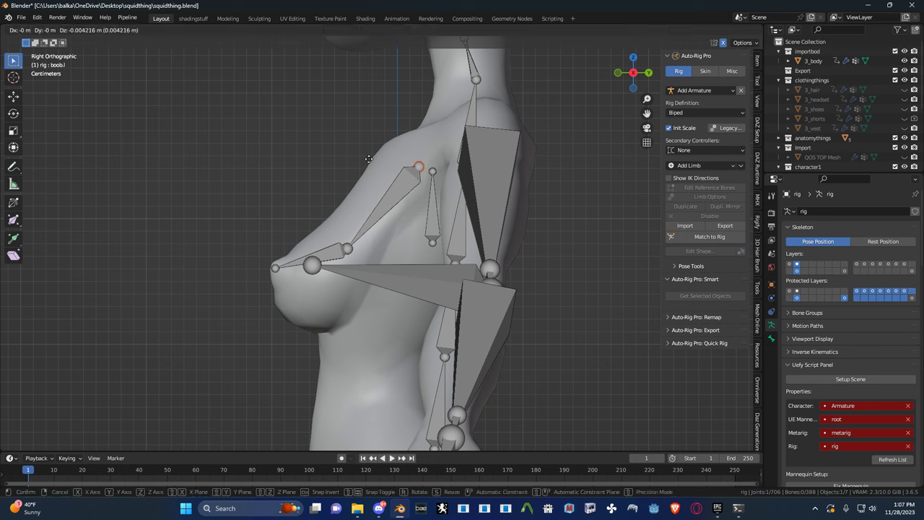
pyautogui.press('z')
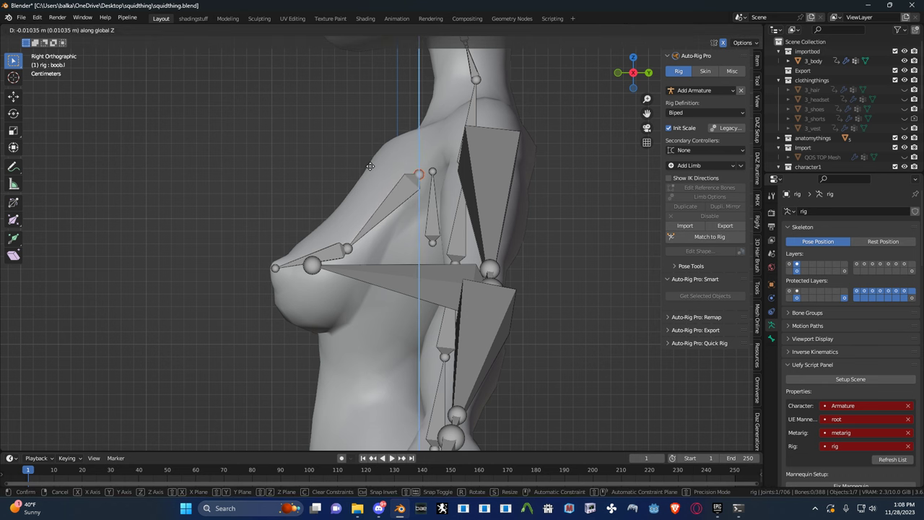
pyautogui.click(370, 166)
# - Raise the central boobparent bone about 0.03 m along Z in front view
pyautogui.moveTo(370, 166); pyautogui.dragTo(561, 195, button='middle')
pyautogui.click(318, 202)
pyautogui.keyDown('alt'); pyautogui.moveTo(318, 202); pyautogui.dragTo(305, 186, button='middle'); pyautogui.keyUp('alt')
pyautogui.press('g')
pyautogui.press('z')
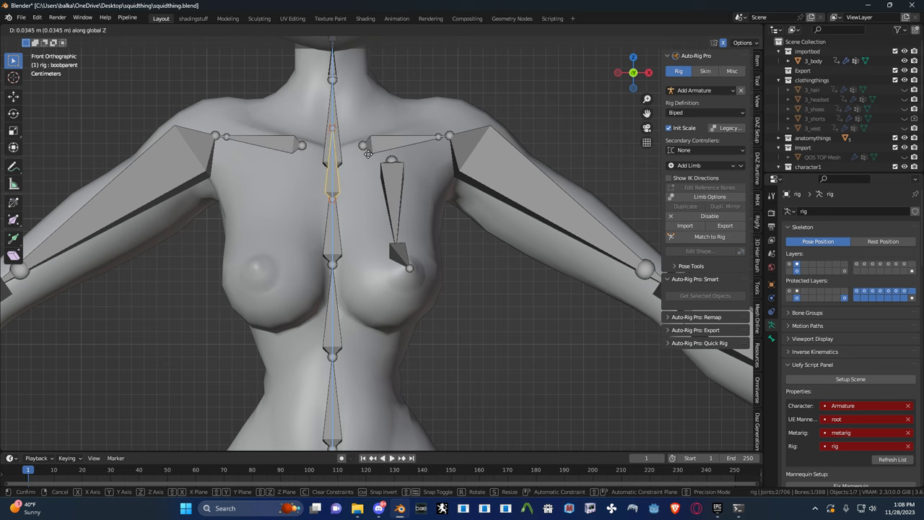
pyautogui.click(368, 162)
# - Parent boob.l to the boobparent bone using Keep Offset
pyautogui.moveTo(449, 160); pyautogui.dragTo(401, 180, button='middle')
pyautogui.click(396, 187)
pyautogui.keyDown('shift'); pyautogui.click(387, 163); pyautogui.keyUp('shift')
pyautogui.hotkey('ctrl', 'p')
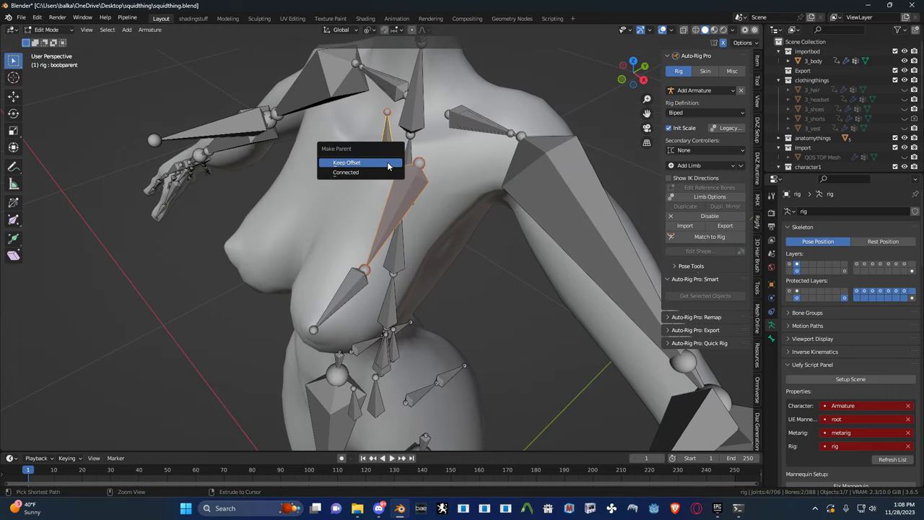
pyautogui.click(387, 164)
# - Symmetrize the boob.l and boob2.l bones to the character's other side and save the file
pyautogui.click(406, 187)
pyautogui.keyDown('shift'); pyautogui.click(345, 278); pyautogui.keyUp('shift')
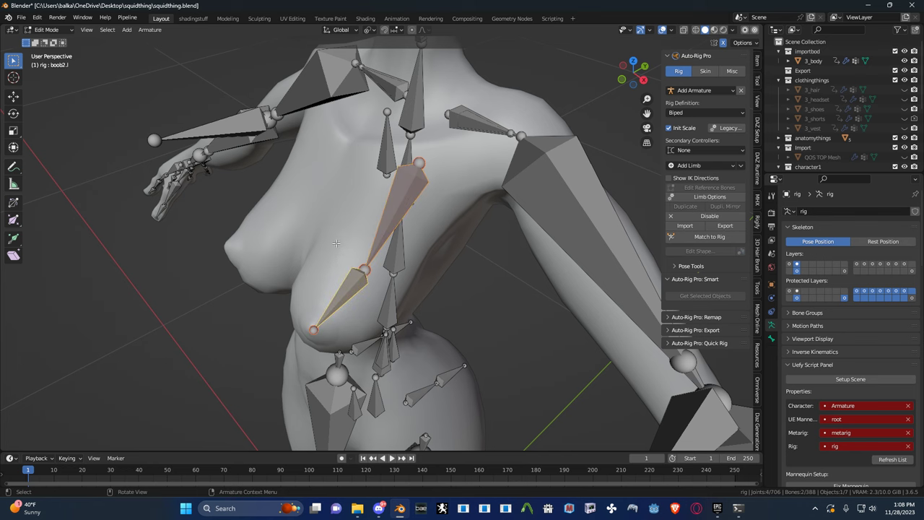
pyautogui.rightClick(338, 245)
pyautogui.click(309, 315)
pyautogui.moveTo(309, 315); pyautogui.dragTo(378, 218, button='middle')
pyautogui.hotkey('ctrl', 's')
# - Check the left and right chest bones, match the rig to the reference bones and save the file
pyautogui.click(394, 214)
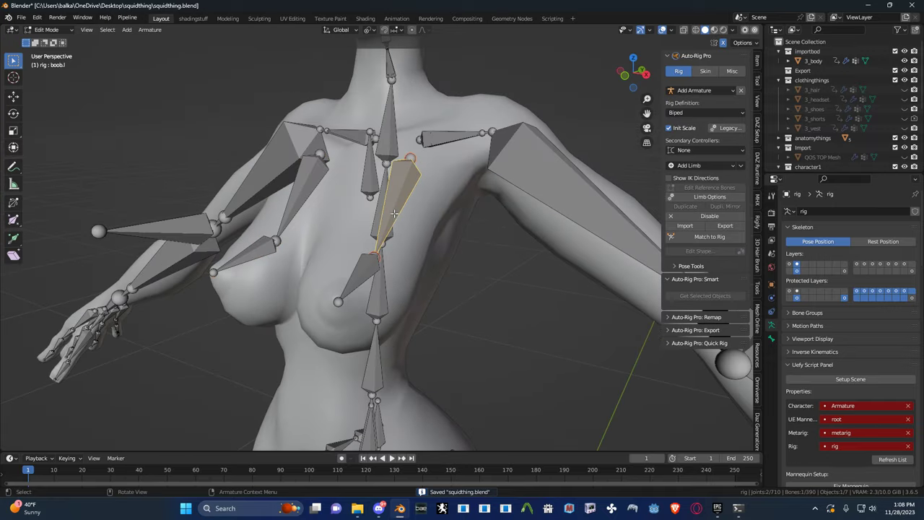
pyautogui.click(355, 282)
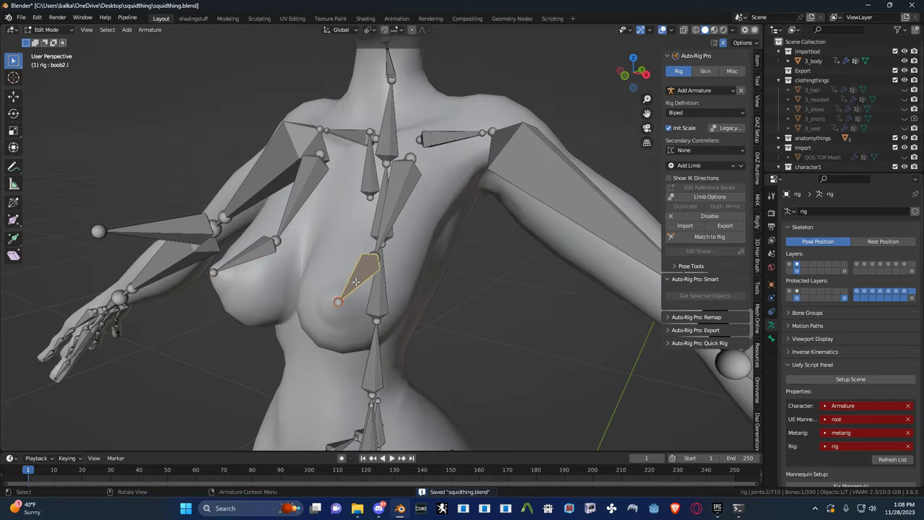
pyautogui.click(296, 208)
pyautogui.click(259, 258)
pyautogui.moveTo(260, 256); pyautogui.dragTo(380, 225, button='middle')
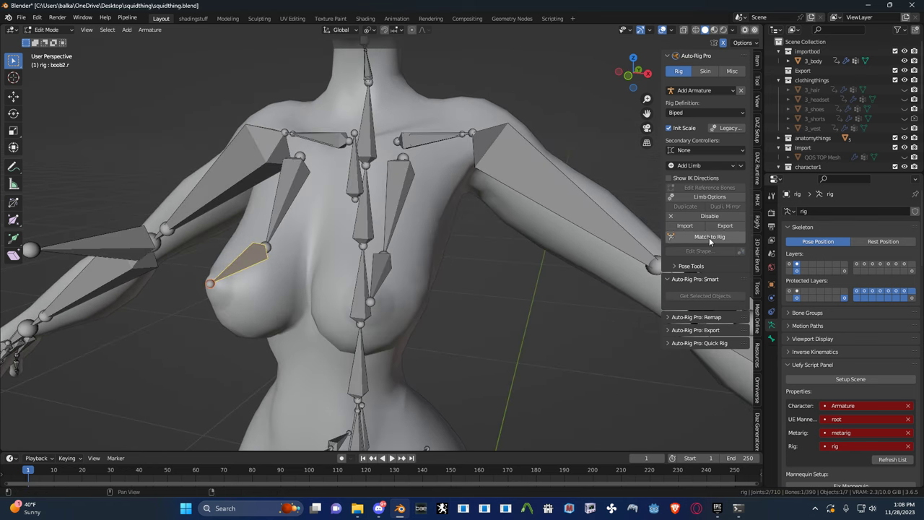
pyautogui.click(709, 238)
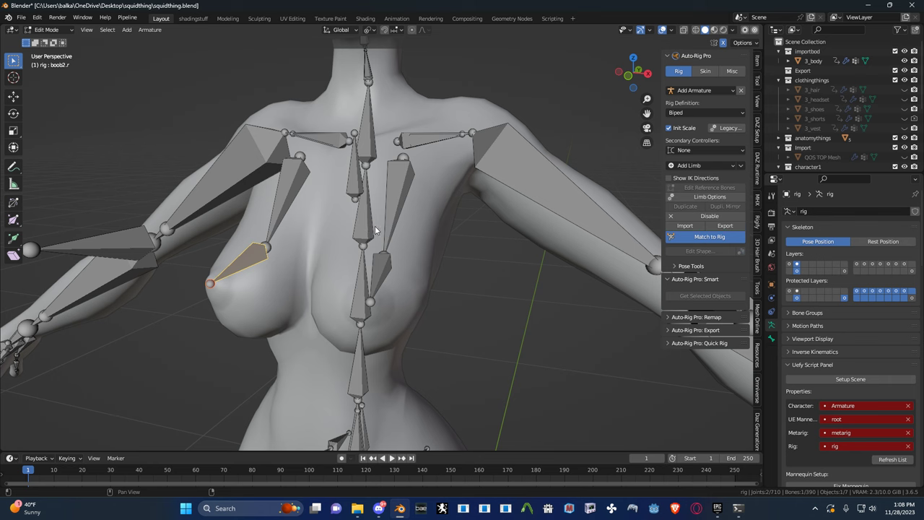
pyautogui.hotkey('ctrl', 's')
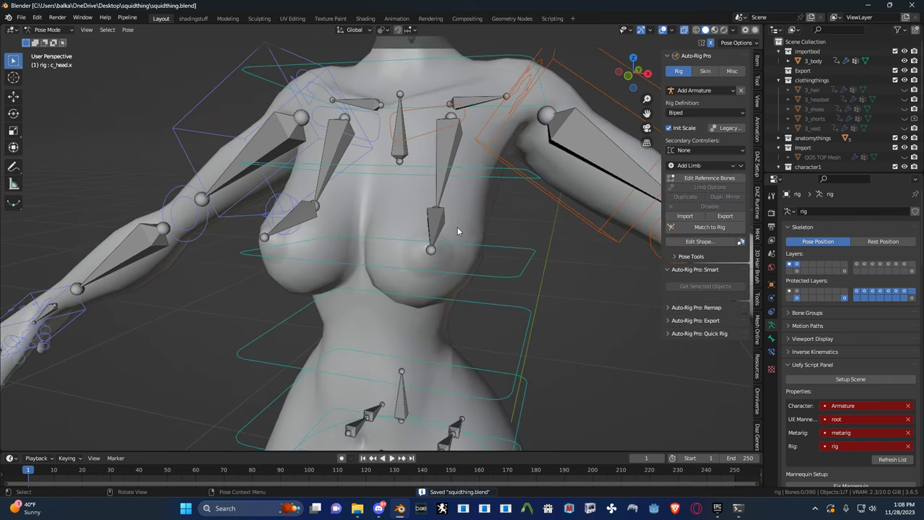
# - Leave the rig's Pose Mode and open the 3_body mesh in Edit Mode
pyautogui.scroll(2, 413, 215)
pyautogui.hotkey('ctrl', 'Tab')
pyautogui.click(419, 220)
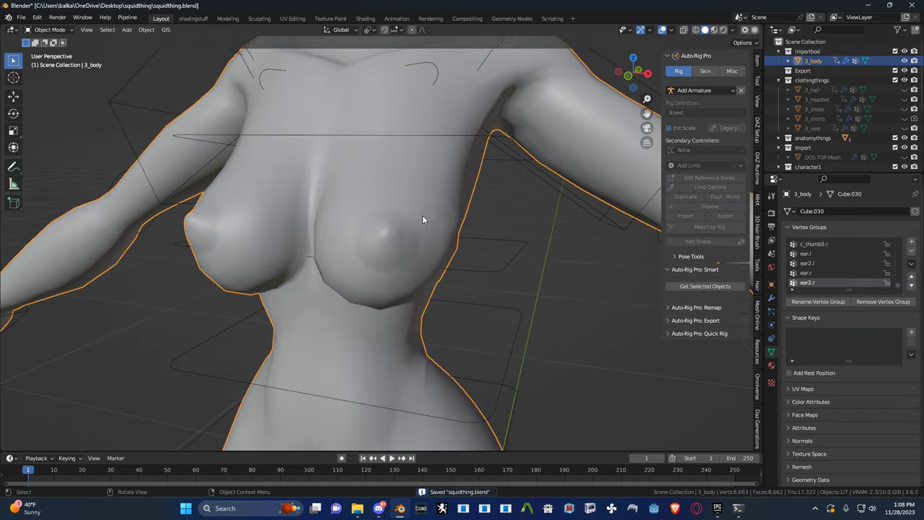
pyautogui.moveTo(425, 220)
pyautogui.mouseDown(button='middle')
pyautogui.moveTo(455, 218)
pyautogui.moveTo(301, 218)
pyautogui.moveTo(457, 218)
pyautogui.moveTo(432, 222)
pyautogui.mouseUp(button='middle')
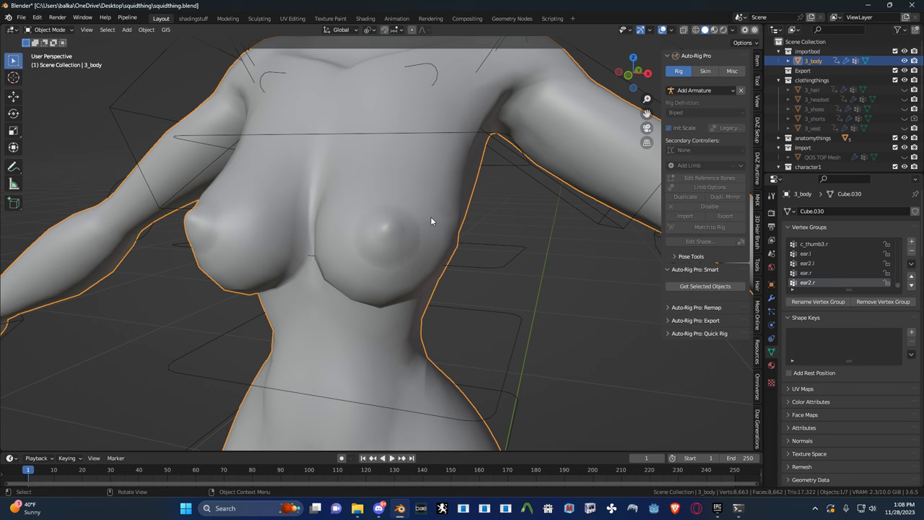
pyautogui.press('Tab')
pyautogui.scroll(2, 395, 233)
pyautogui.scroll(4, 395, 232)
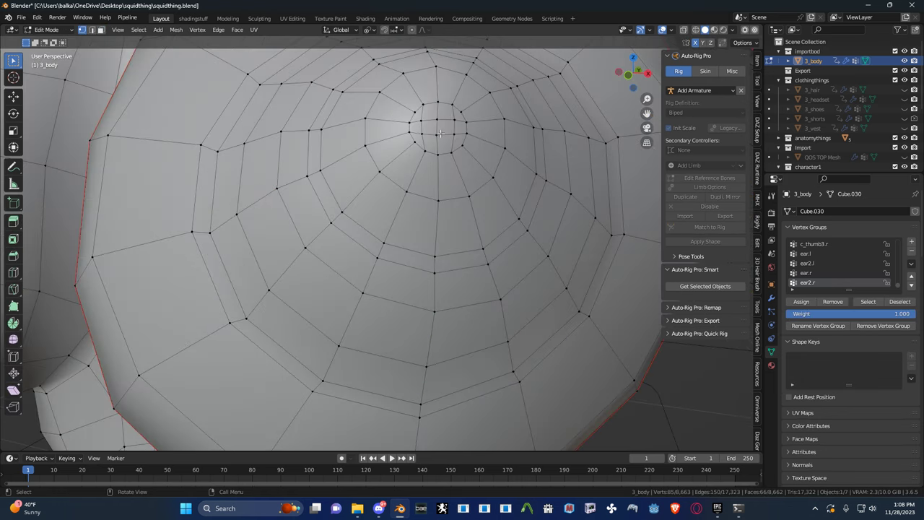
pyautogui.keyDown('shift'); pyautogui.moveTo(439, 134); pyautogui.dragTo(414, 217, button='middle'); pyautogui.keyUp('shift')
pyautogui.scroll(2, 413, 218)
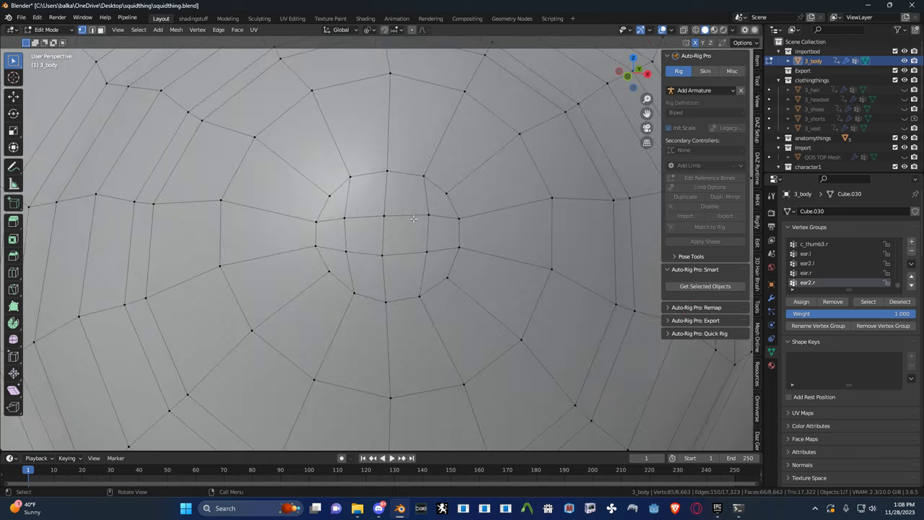
# - Select the six central faces at the tip of the character's left breast in face select mode
pyautogui.click(374, 234)
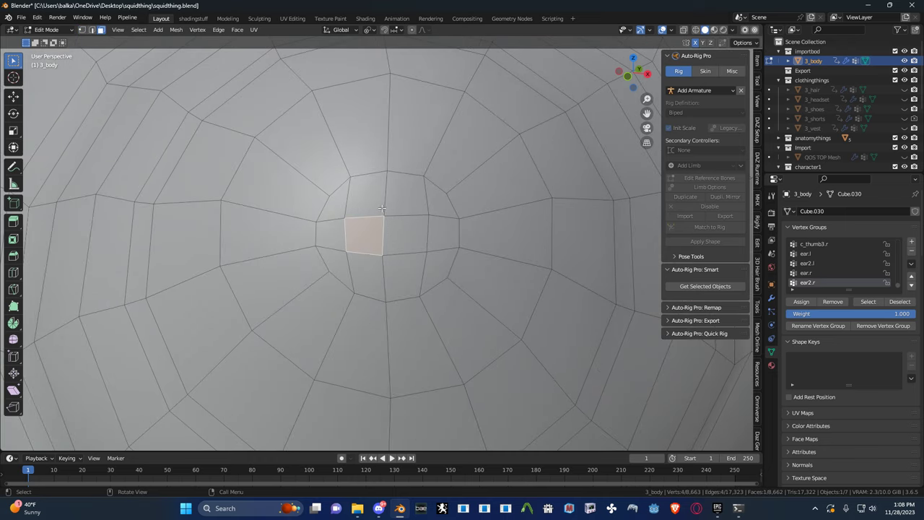
pyautogui.click(382, 208)
pyautogui.keyDown('shift'); pyautogui.click(405, 201); pyautogui.keyUp('shift')
pyautogui.keyDown('shift'); pyautogui.click(400, 264); pyautogui.keyUp('shift')
pyautogui.keyDown('shift'); pyautogui.click(368, 276); pyautogui.keyUp('shift')
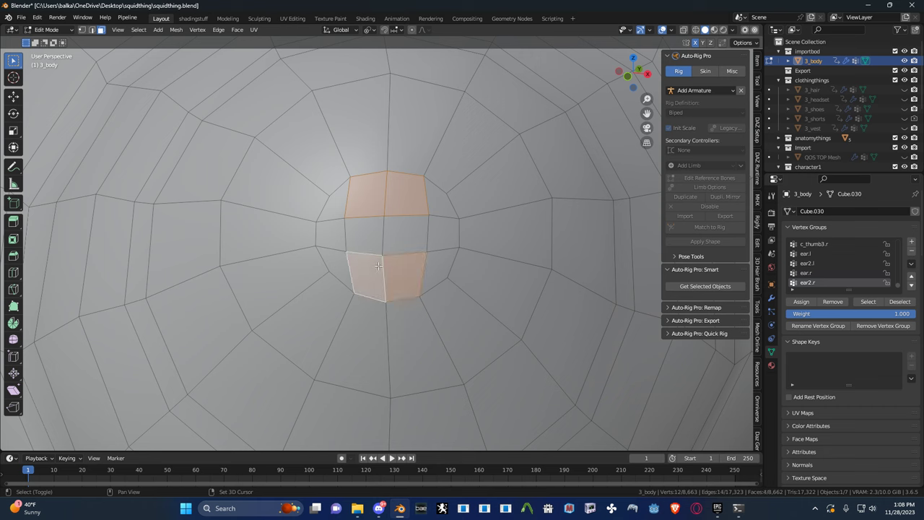
pyautogui.keyDown('shift'); pyautogui.click(364, 235); pyautogui.keyUp('shift')
pyautogui.keyDown('shift'); pyautogui.click(405, 236); pyautogui.keyUp('shift')
pyautogui.scroll(-4, 413, 240)
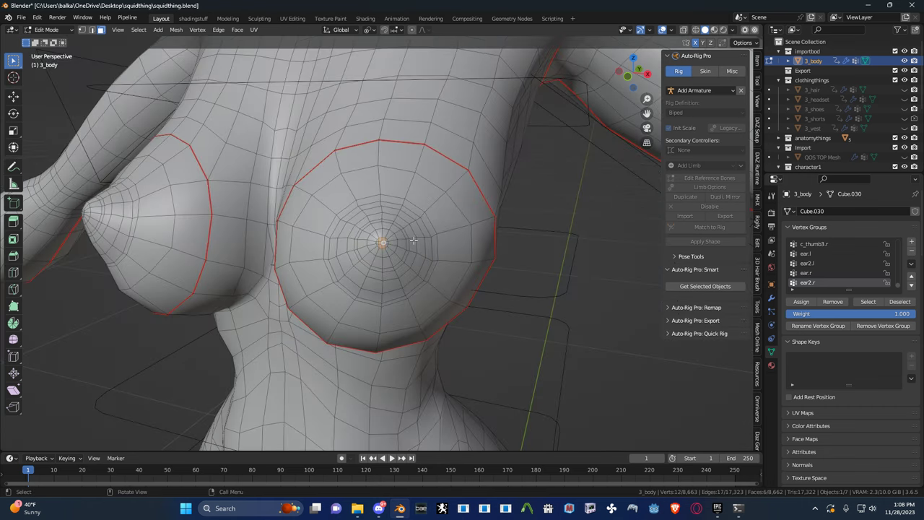
# - Extend the selection with Circle Select around the tip and grow it over the whole left breast and upper chest
pyautogui.scroll(5, 413, 240)
pyautogui.press('c')
pyautogui.click(386, 241)
pyautogui.rightClick(386, 240)
pyautogui.scroll(-4, 384, 243)
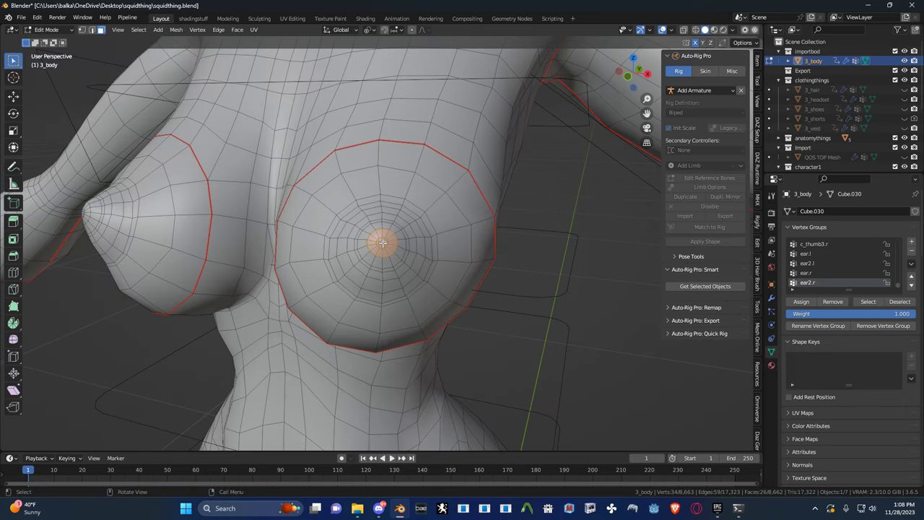
pyautogui.press('ctrl+KP_Add')
pyautogui.press('ctrl+KP_Add')
pyautogui.press('ctrl+KP_Add')
pyautogui.press('ctrl+KP_Add')
pyautogui.press('ctrl+KP_Add')
pyautogui.press('ctrl+KP_Add')
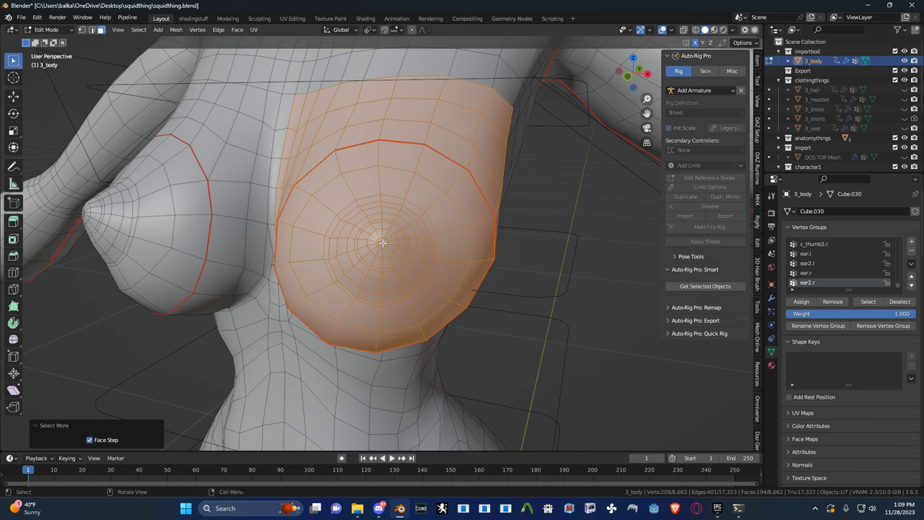
# - Add the missing face on the outer side of the left breast selection with Circle Select
pyautogui.moveTo(391, 240); pyautogui.dragTo(299, 230, button='middle')
pyautogui.scroll(6, 298, 230)
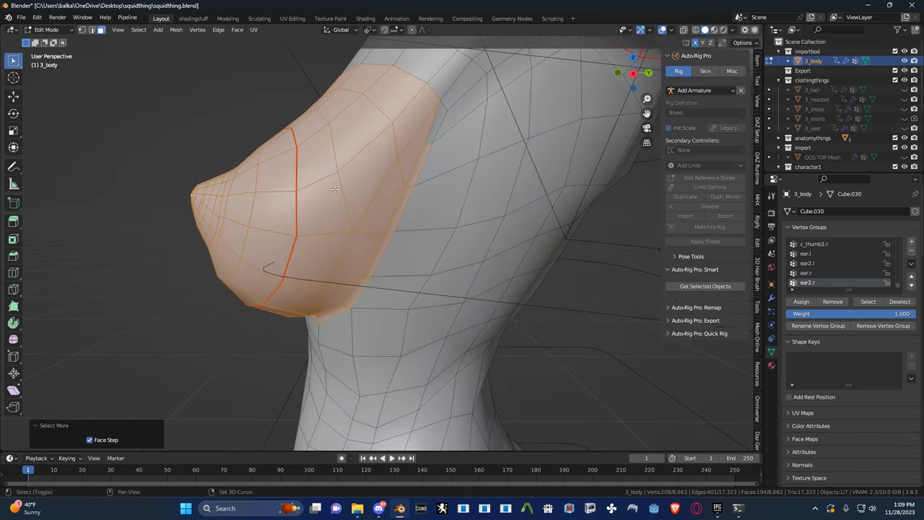
pyautogui.press('c')
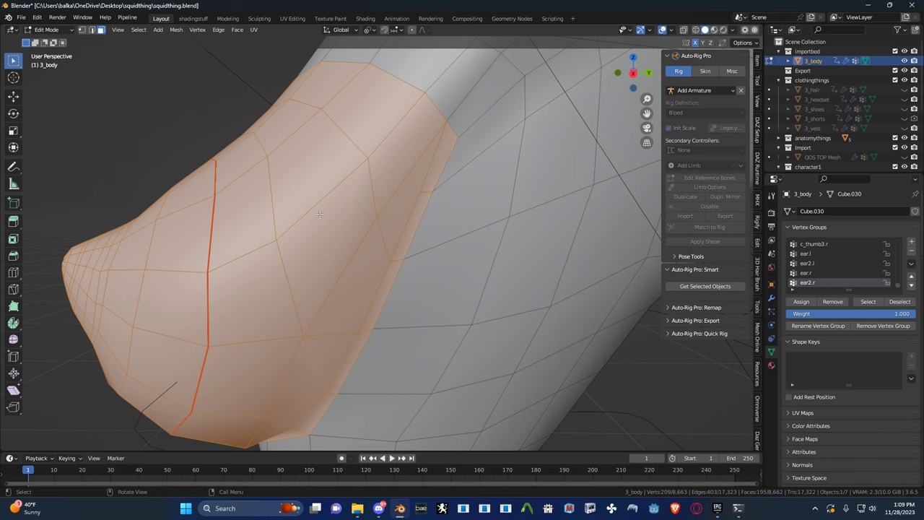
pyautogui.press('Escape')
pyautogui.scroll(-5, 405, 167)
pyautogui.moveTo(405, 167); pyautogui.dragTo(445, 191, button='middle')
pyautogui.moveTo(444, 192); pyautogui.dragTo(437, 213)
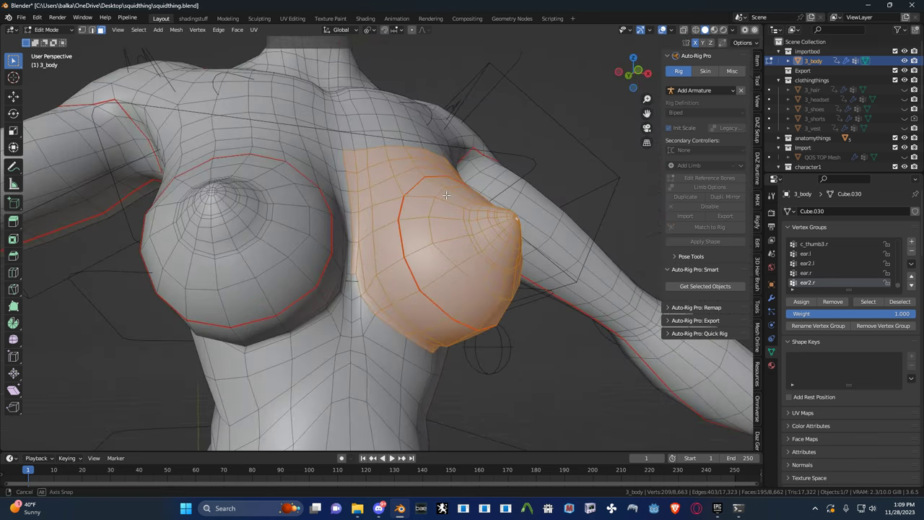
# - Refine the inner and upper edges of the left breast selection with Circle Select and save the file
pyautogui.scroll(2, 426, 221)
pyautogui.moveTo(368, 249); pyautogui.dragTo(319, 253, button='middle')
pyautogui.press('c')
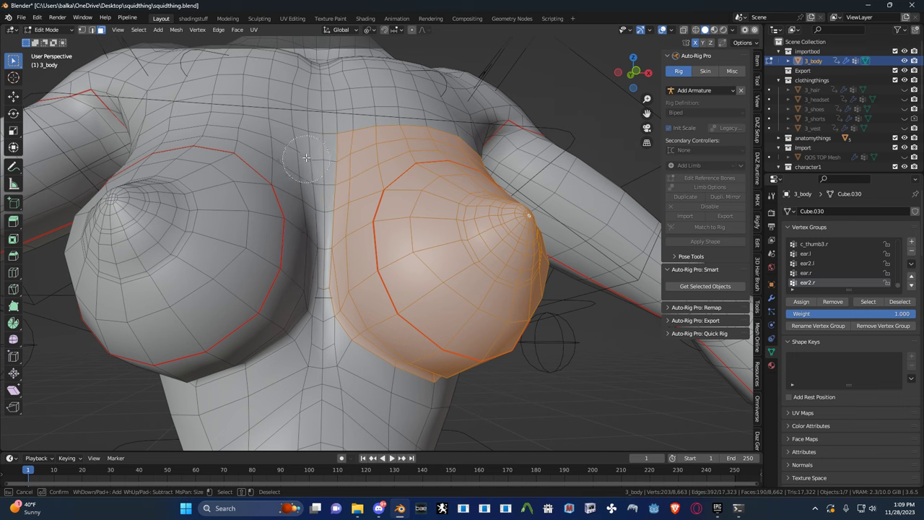
pyautogui.press('Escape')
pyautogui.moveTo(306, 156)
pyautogui.mouseDown(button='middle')
pyautogui.moveTo(268, 208)
pyautogui.moveTo(342, 184)
pyautogui.mouseUp(button='middle')
pyautogui.press('c')
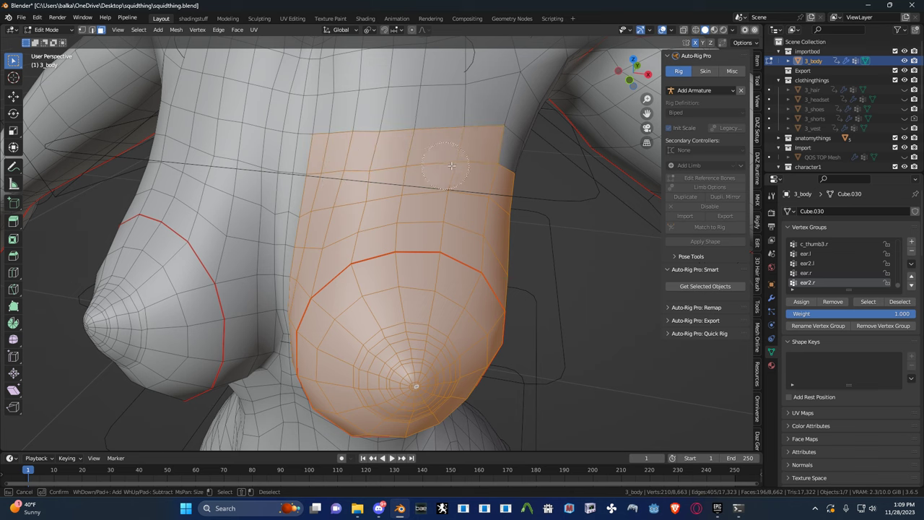
pyautogui.press('Escape')
pyautogui.moveTo(454, 165)
pyautogui.mouseDown(button='middle')
pyautogui.moveTo(412, 157)
pyautogui.moveTo(416, 148)
pyautogui.moveTo(408, 159)
pyautogui.moveTo(421, 191)
pyautogui.moveTo(389, 137)
pyautogui.moveTo(429, 119)
pyautogui.moveTo(471, 209)
pyautogui.moveTo(427, 193)
pyautogui.mouseUp(button='middle')
pyautogui.press('c')
pyautogui.press('Escape')
pyautogui.hotkey('ctrl', 's')
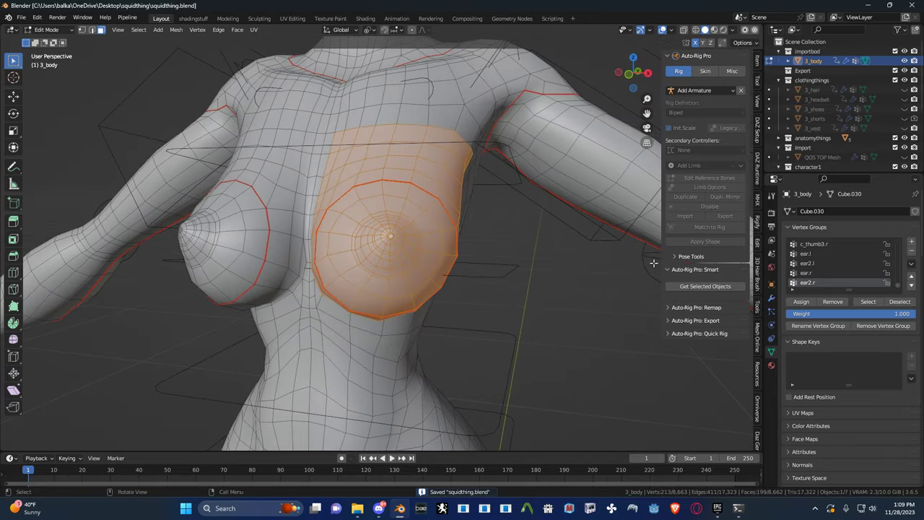
# - Create the vertex group boob.l for the selection and boob.r for its mirrored counterpart across X
pyautogui.click(910, 242)
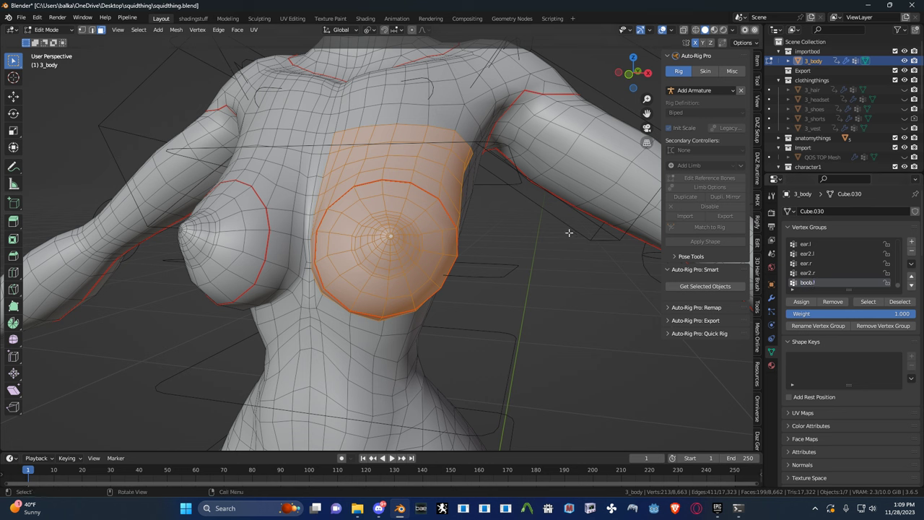
pyautogui.click(138, 29)
pyautogui.click(175, 226)
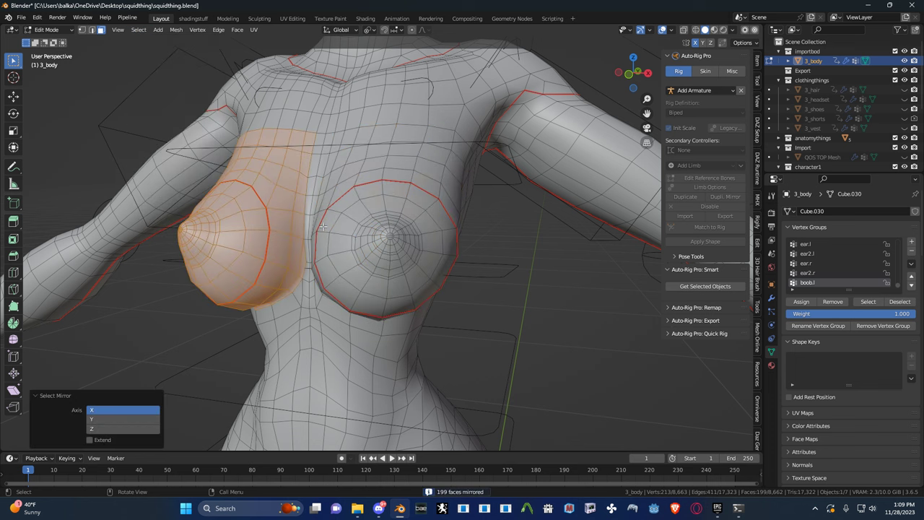
pyautogui.click(911, 243)
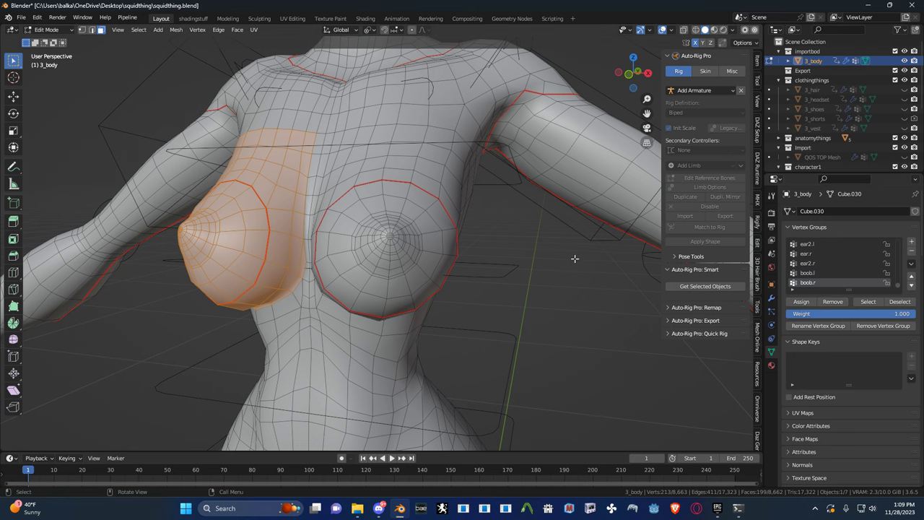
# - Circle-select the tip of the left breast and grow the selection just past the breast's seam loop
pyautogui.scroll(5, 542, 265)
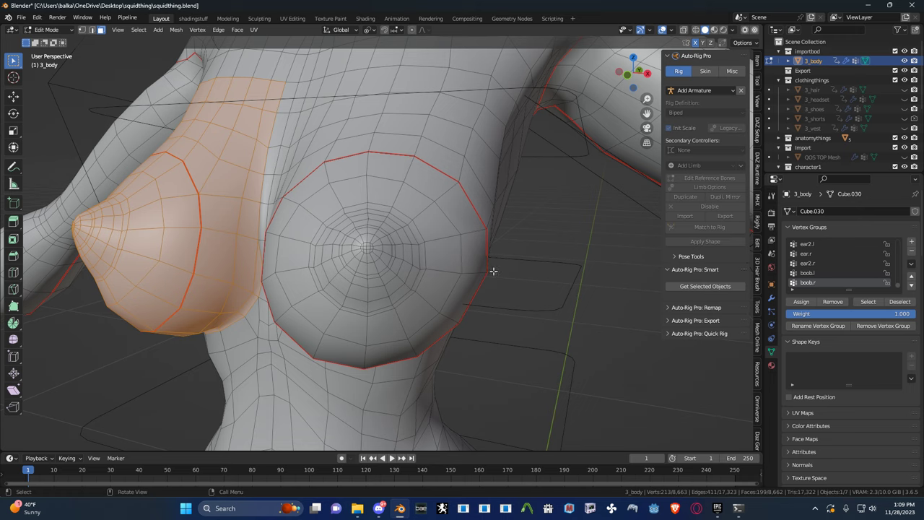
pyautogui.scroll(1, 449, 268)
pyautogui.press('c')
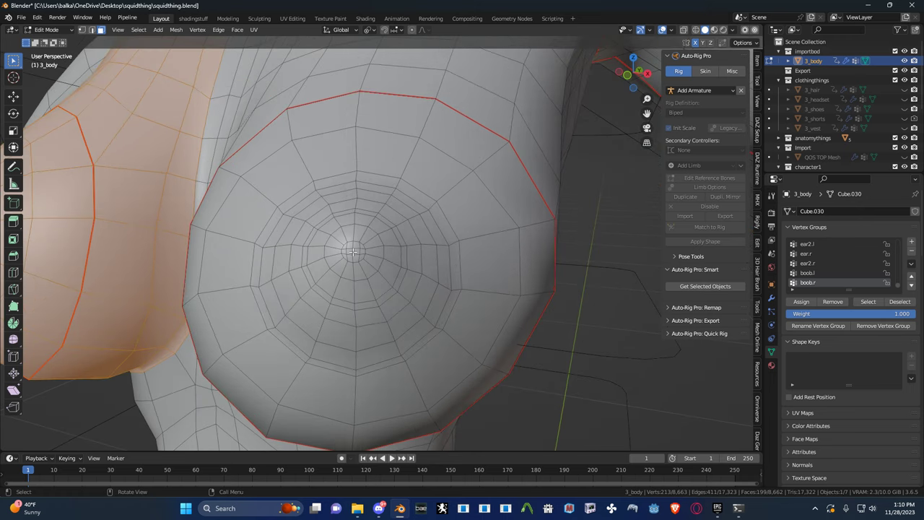
pyautogui.click(352, 251)
pyautogui.click(352, 251)
pyautogui.press('Escape')
pyautogui.scroll(-4, 364, 251)
pyautogui.press('ctrl+KP_Add')
pyautogui.press('ctrl+KP_Add')
pyautogui.press('ctrl+KP_Add')
pyautogui.press('ctrl+KP_Add')
pyautogui.press('ctrl+KP_Add')
pyautogui.press('ctrl+KP_Add')
pyautogui.press('ctrl+KP_Add')
pyautogui.press('ctrl+KP_Add')
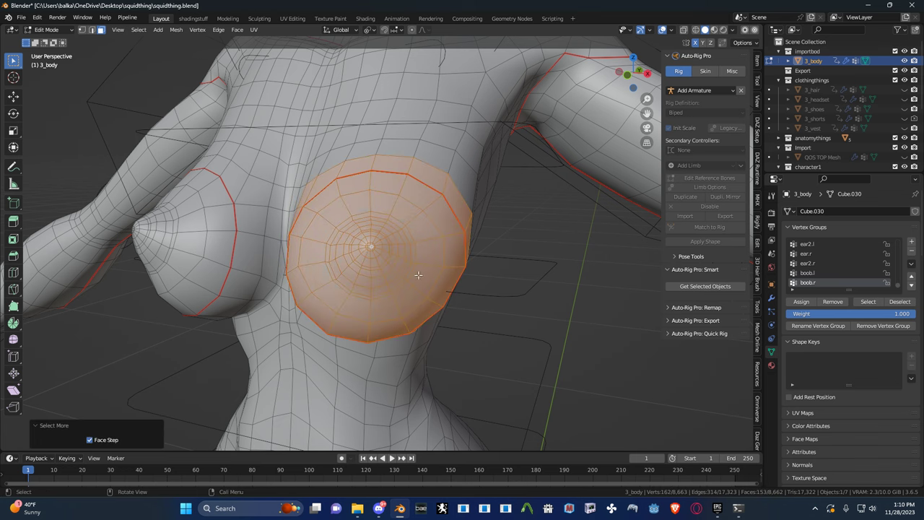
# - Add a vertex group named boob2.l and assign the selected left breast faces to it
pyautogui.keyDown('alt'); pyautogui.moveTo(420, 275); pyautogui.dragTo(505, 264, button='middle'); pyautogui.keyUp('alt')
pyautogui.scroll(2, 368, 252)
pyautogui.click(911, 242)
pyautogui.doubleClick(833, 286)
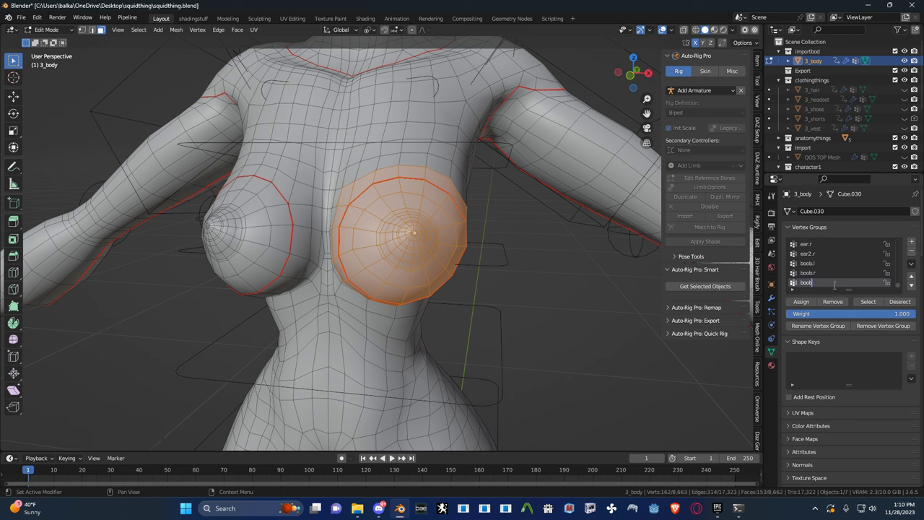
pyautogui.click(802, 302)
# - Mirror the face selection across X and assign it to a new vertex group named boob2.r
pyautogui.click(139, 29)
pyautogui.click(180, 221)
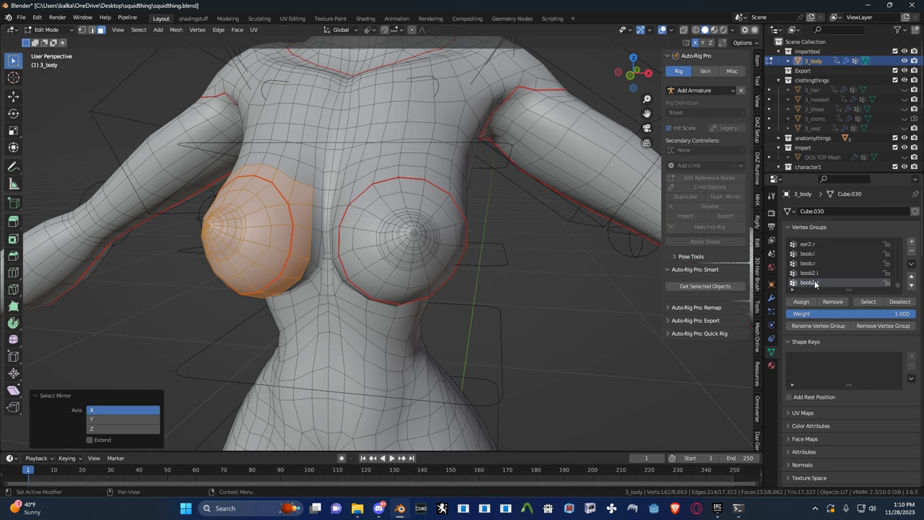
pyautogui.click(799, 301)
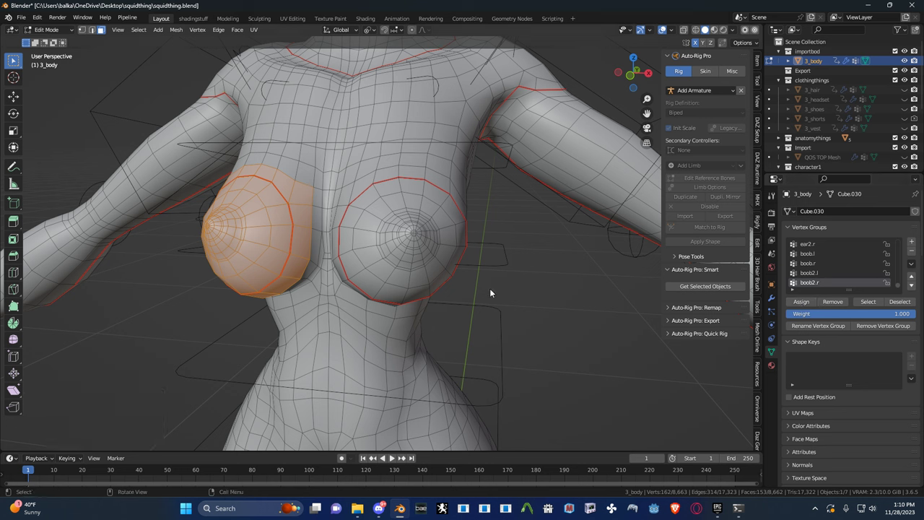
# - Put the rig in Pose Mode and test the boob.r bone with a trial move
pyautogui.press('Tab')
pyautogui.click(496, 268)
pyautogui.hotkey('ctrl', 'Tab')
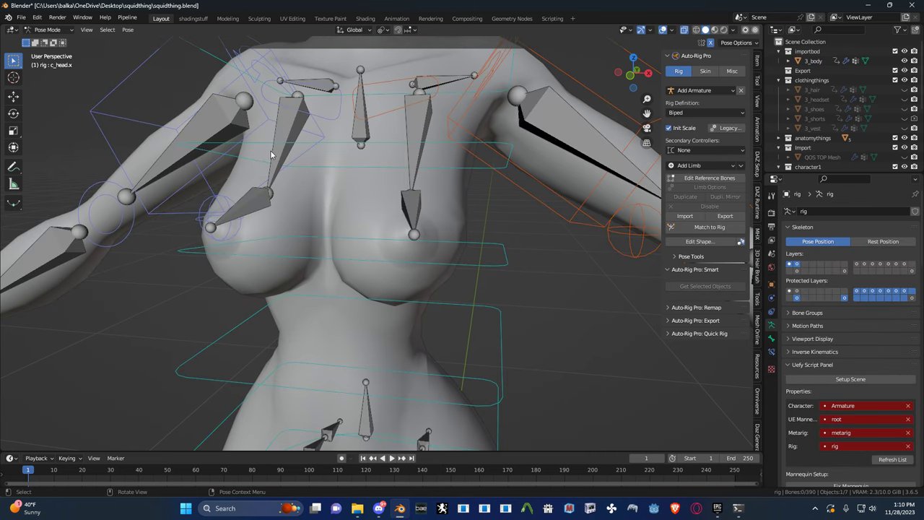
pyautogui.click(288, 160)
pyautogui.keyDown('shift'); pyautogui.moveTo(290, 162); pyautogui.dragTo(351, 208, button='middle'); pyautogui.keyUp('shift')
pyautogui.scroll(-3, 355, 224)
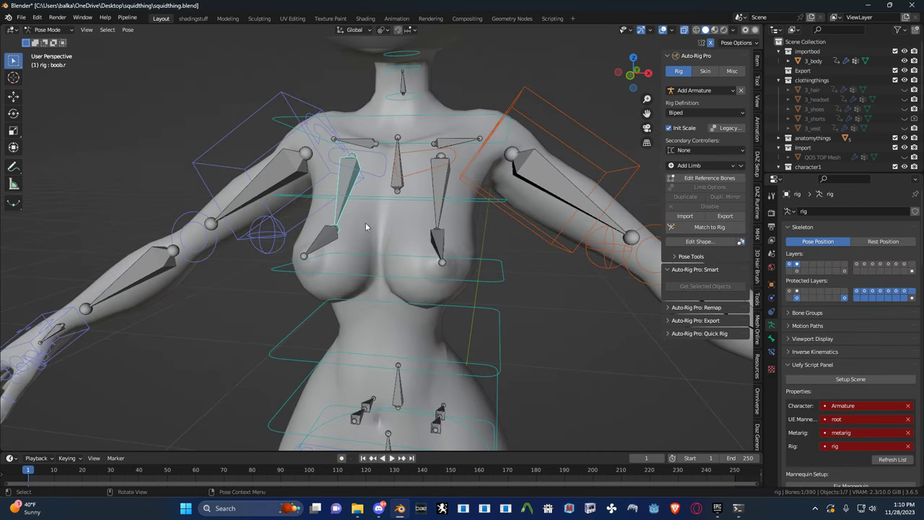
pyautogui.press('g')
pyautogui.rightClick(338, 196)
# - Move the boob2.r bone freely to test how the breast mesh deforms
pyautogui.click(345, 249)
pyautogui.press('g')
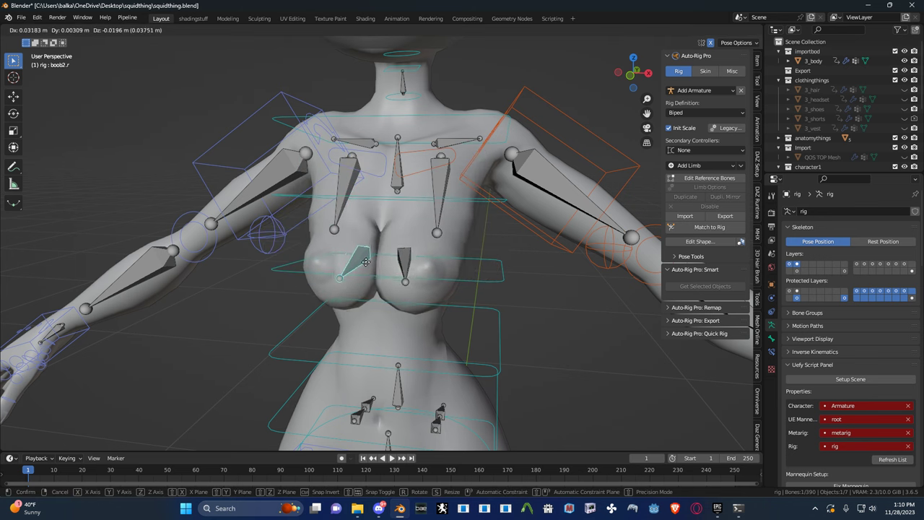
pyautogui.rightClick(316, 256)
pyautogui.moveTo(317, 255); pyautogui.dragTo(272, 256, button='middle')
pyautogui.press('g')
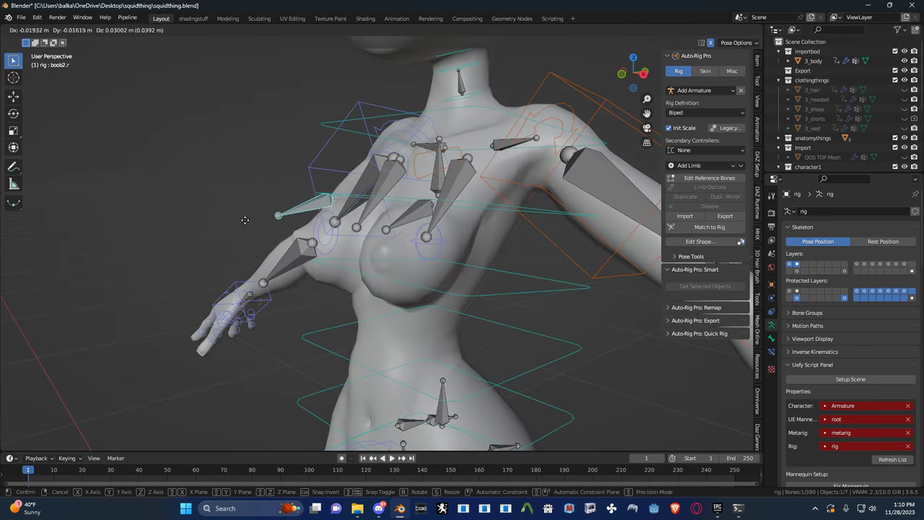
pyautogui.click(223, 206)
# - Move the boob.r bone outward and up to test the deformation, and return the rig to Object Mode
pyautogui.moveTo(223, 205); pyautogui.dragTo(352, 176, button='middle')
pyautogui.click(332, 192)
pyautogui.press('g')
pyautogui.click(264, 155)
pyautogui.hotkey('ctrl', 'Tab')
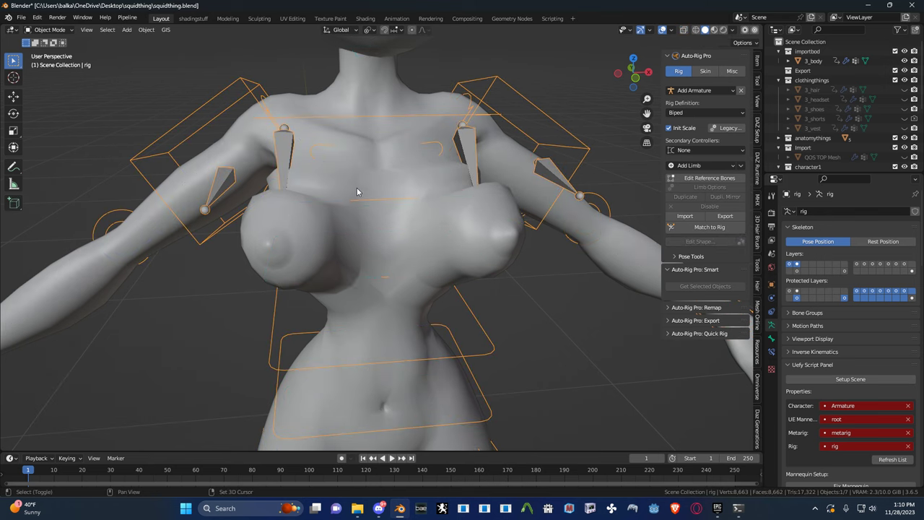
# - Add the body mesh to the rig selection and enter Weight Paint mode with the boob.r bone's weights active
pyautogui.keyDown('shift'); pyautogui.click(356, 187); pyautogui.keyUp('shift')
pyautogui.hotkey('ctrl', 'Tab')
pyautogui.click(301, 153)
pyautogui.moveTo(303, 148)
pyautogui.mouseDown(button='middle')
pyautogui.moveTo(310, 164)
pyautogui.moveTo(258, 193)
pyautogui.moveTo(317, 180)
pyautogui.moveTo(265, 167)
pyautogui.mouseUp(button='middle')
pyautogui.keyDown('ctrl'); pyautogui.click(294, 179); pyautogui.keyUp('ctrl')
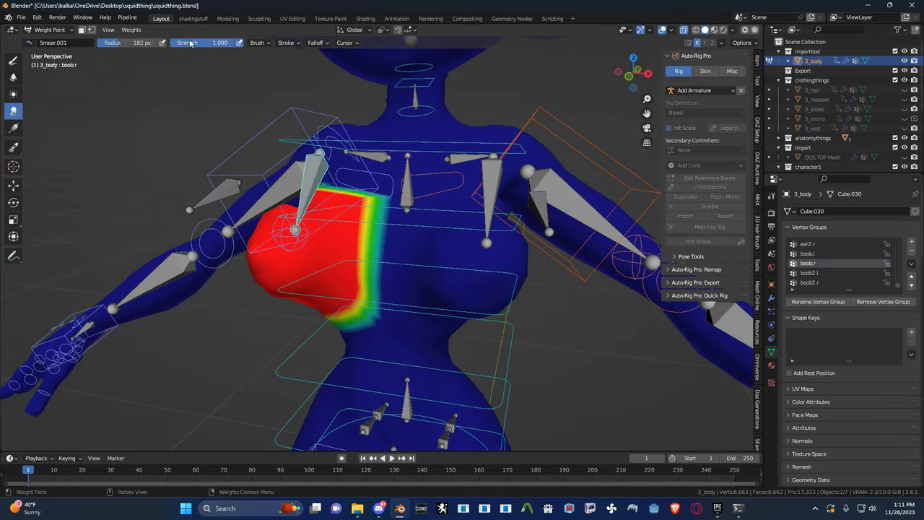
# - Smooth the boob.r vertex weights with factor 0.500 and 12 iterations
pyautogui.click(130, 31)
pyautogui.click(135, 142)
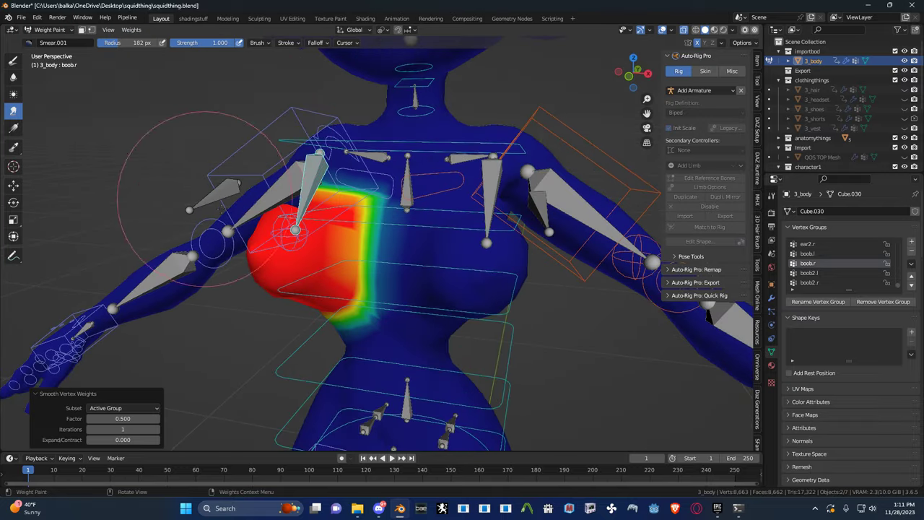
pyautogui.moveTo(123, 428); pyautogui.dragTo(148, 429)
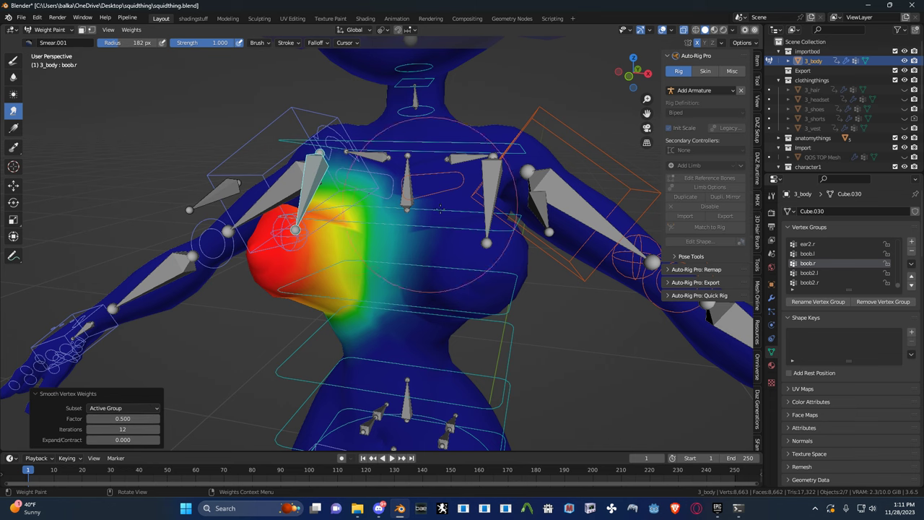
# - Activate the boob.l bone's weights and smooth them with the same settings
pyautogui.moveTo(447, 209); pyautogui.dragTo(403, 230, button='middle')
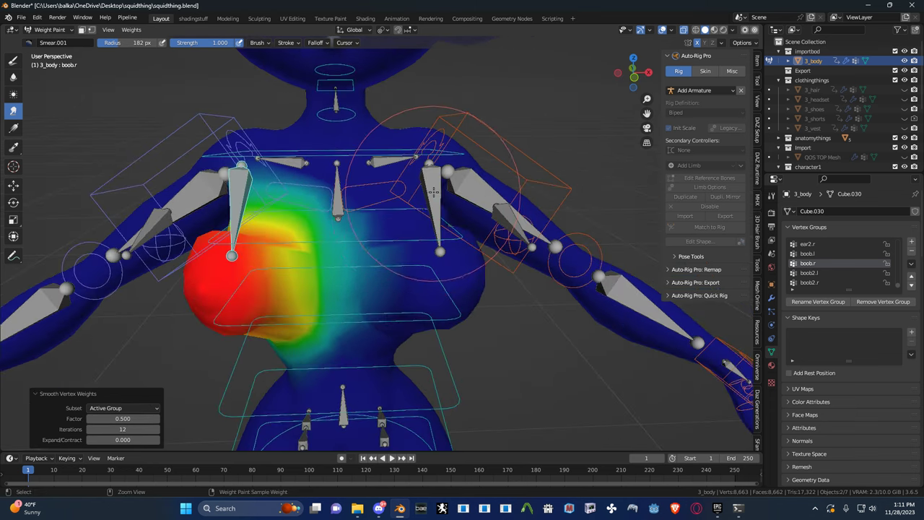
pyautogui.keyDown('ctrl'); pyautogui.click(436, 209); pyautogui.keyUp('ctrl')
pyautogui.click(131, 30)
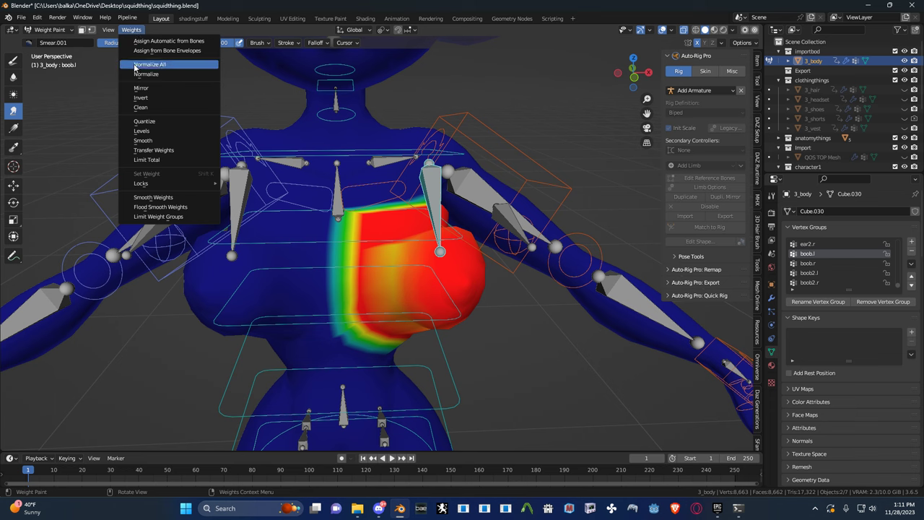
pyautogui.click(143, 140)
# - Activate the boob2.l bone's weights and smooth them with factor 0.500 and 12 iterations
pyautogui.moveTo(183, 159); pyautogui.dragTo(433, 206, button='middle')
pyautogui.keyDown('ctrl'); pyautogui.click(466, 209); pyautogui.keyUp('ctrl')
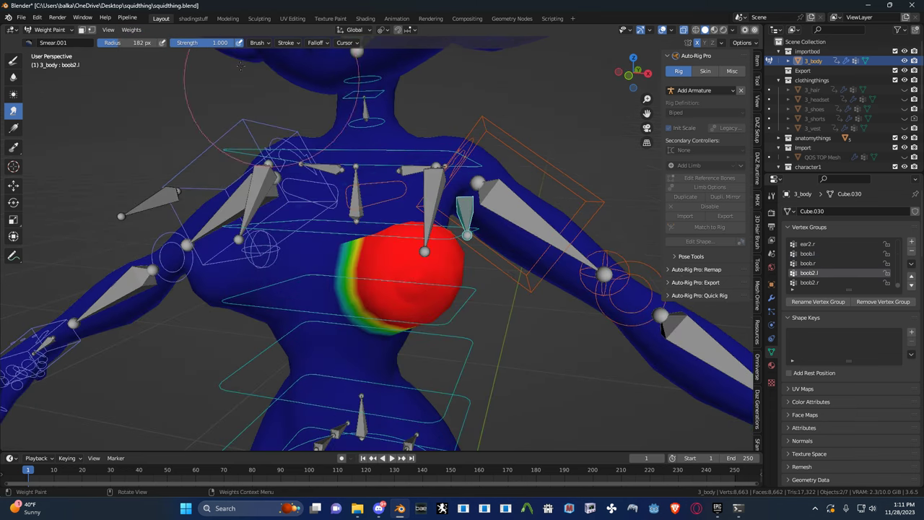
pyautogui.click(132, 30)
pyautogui.click(150, 142)
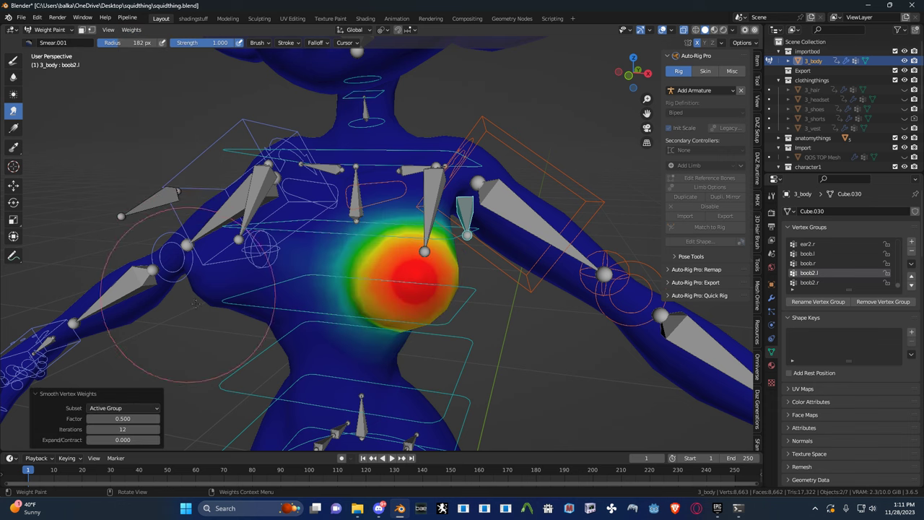
# - Activate the boob2.r bone's weights and smooth them with the Smooth weights command
pyautogui.moveTo(274, 289); pyautogui.dragTo(181, 199, button='middle')
pyautogui.keyDown('ctrl'); pyautogui.click(192, 193); pyautogui.keyUp('ctrl')
pyautogui.click(131, 30)
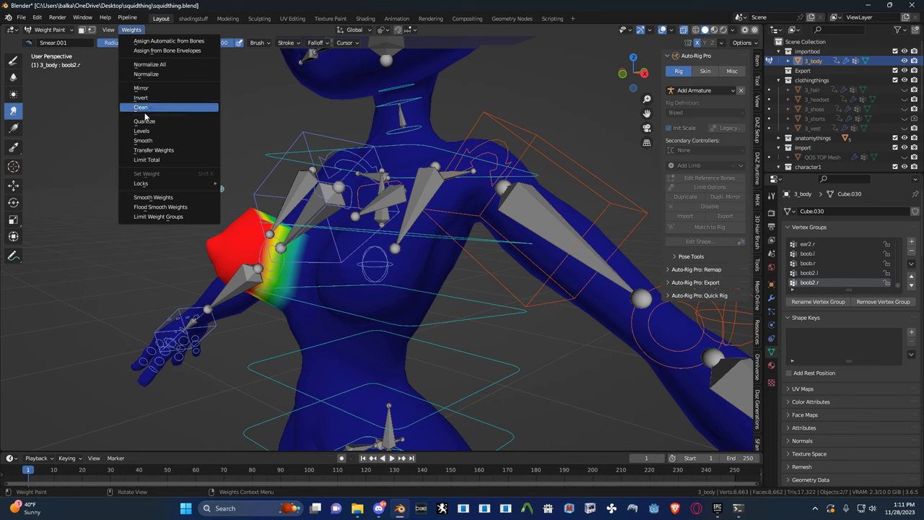
pyautogui.click(148, 136)
# - Put the rig back in Pose Mode, clear the location of the selected bones, and save the file
pyautogui.moveTo(103, 179); pyautogui.dragTo(215, 165, button='middle')
pyautogui.hotkey('ctrl', 'Tab')
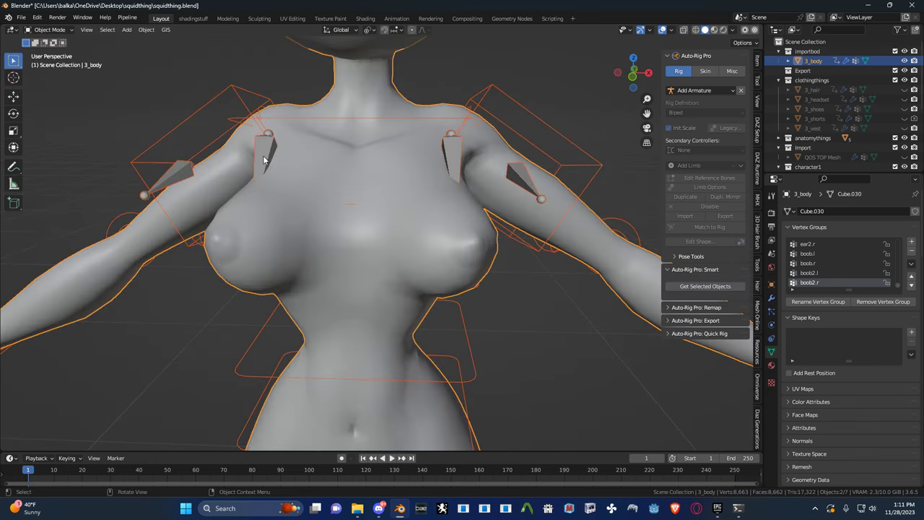
pyautogui.click(264, 160)
pyautogui.hotkey('ctrl', 'Tab')
pyautogui.hotkey('alt', 'g')
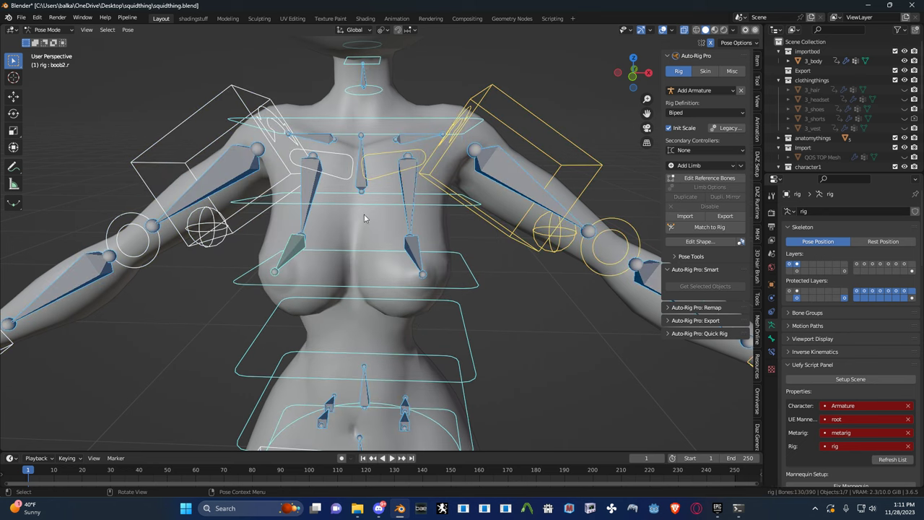
pyautogui.hotkey('ctrl', 's')
# - Enable Spring in the Spring Bones settings for the boob.l and boob.r bones
pyautogui.click(412, 224)
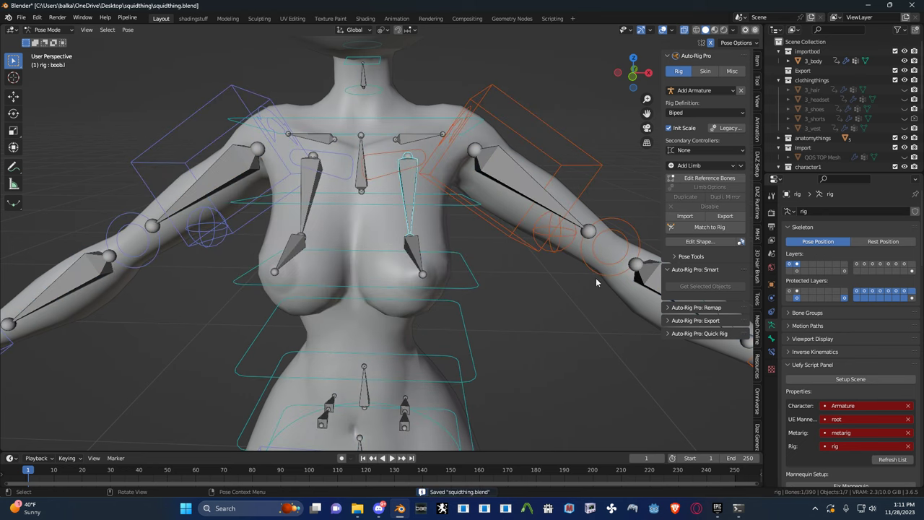
pyautogui.click(773, 341)
pyautogui.scroll(-2, 791, 353)
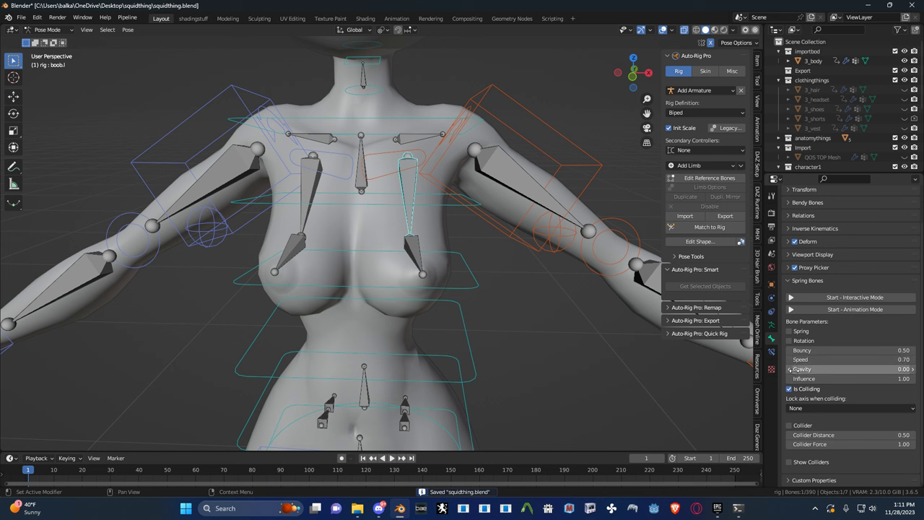
pyautogui.click(805, 333)
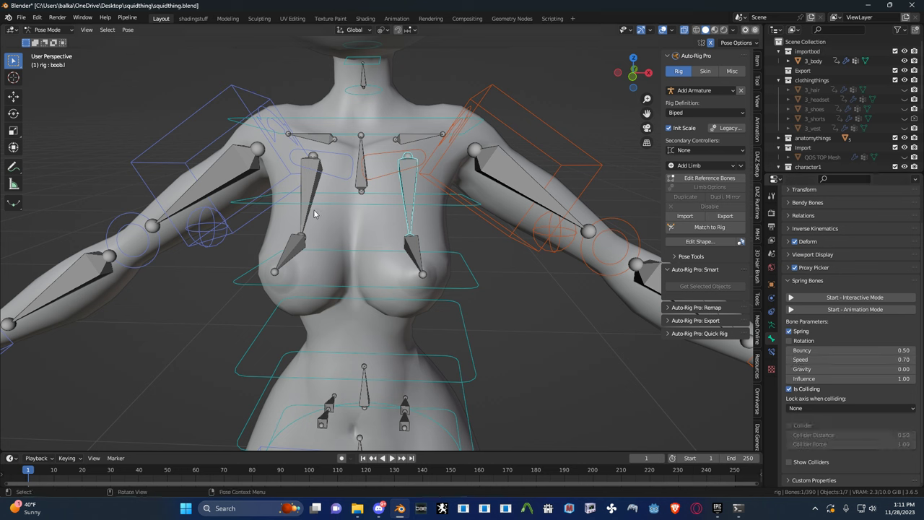
pyautogui.click(309, 185)
pyautogui.click(806, 331)
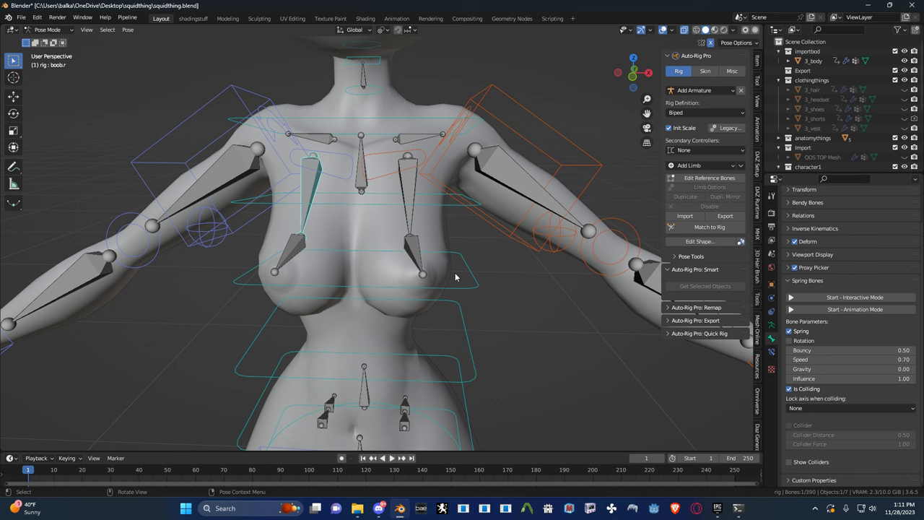
# - Enable Spring for the boob2.l and boob2.r bones, plus Rotation for boob2.r, and save the file
pyautogui.click(413, 254)
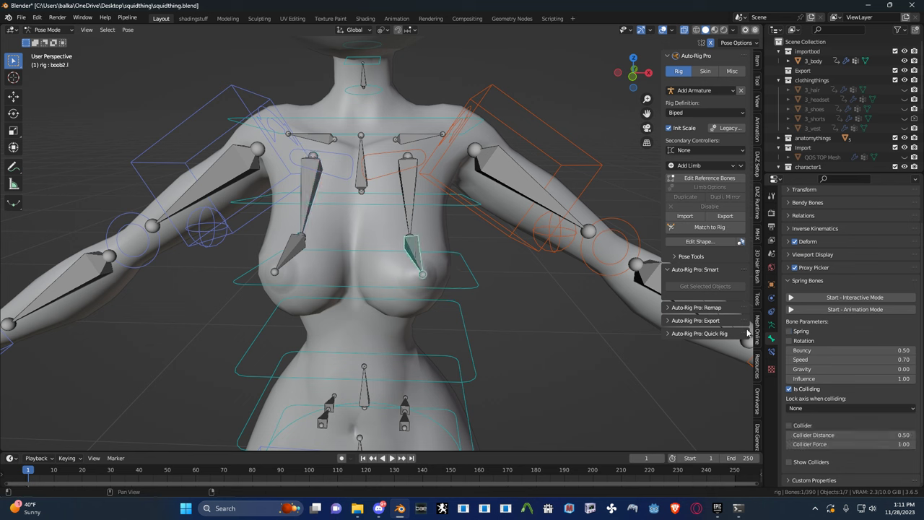
pyautogui.click(799, 331)
pyautogui.click(298, 250)
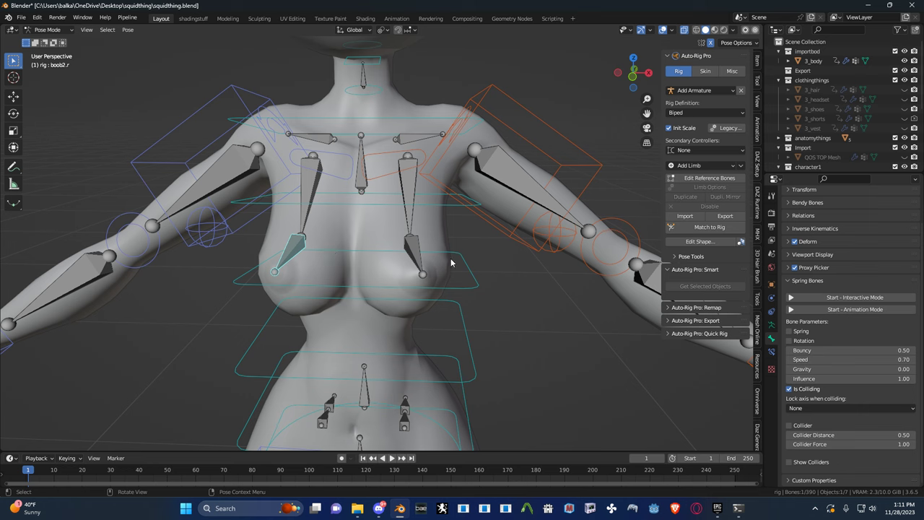
pyautogui.click(797, 331)
pyautogui.click(799, 341)
pyautogui.moveTo(465, 303); pyautogui.dragTo(447, 252, button='middle')
pyautogui.scroll(-2, 448, 301)
pyautogui.hotkey('ctrl', 's')
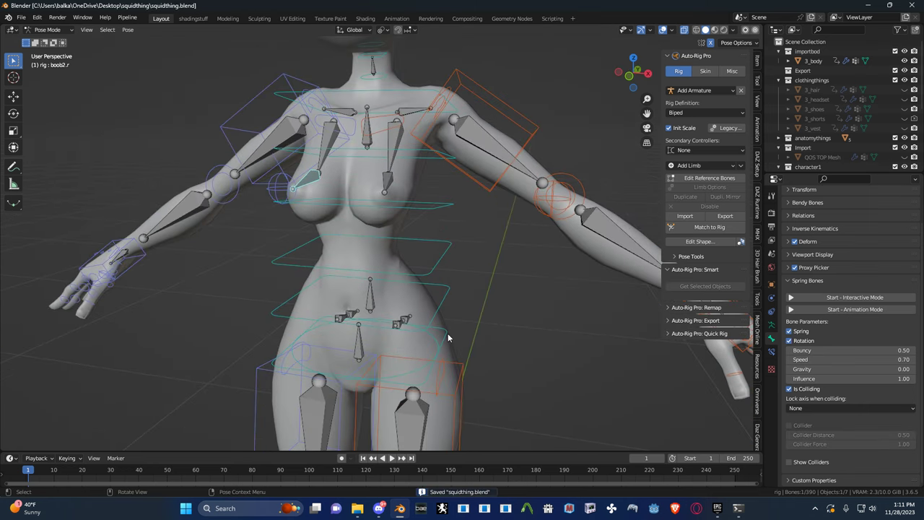
# - Move the c_root_master.x control freely during animation playback to test the chest bones' spring motion
pyautogui.click(447, 333)
pyautogui.scroll(-2, 463, 320)
pyautogui.press('space')
pyautogui.press('g')
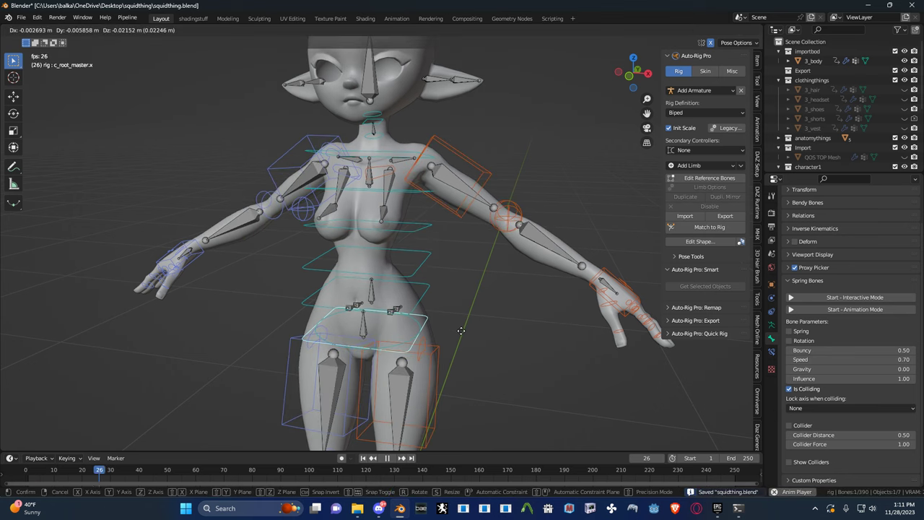
pyautogui.click(530, 321)
pyautogui.press('space')
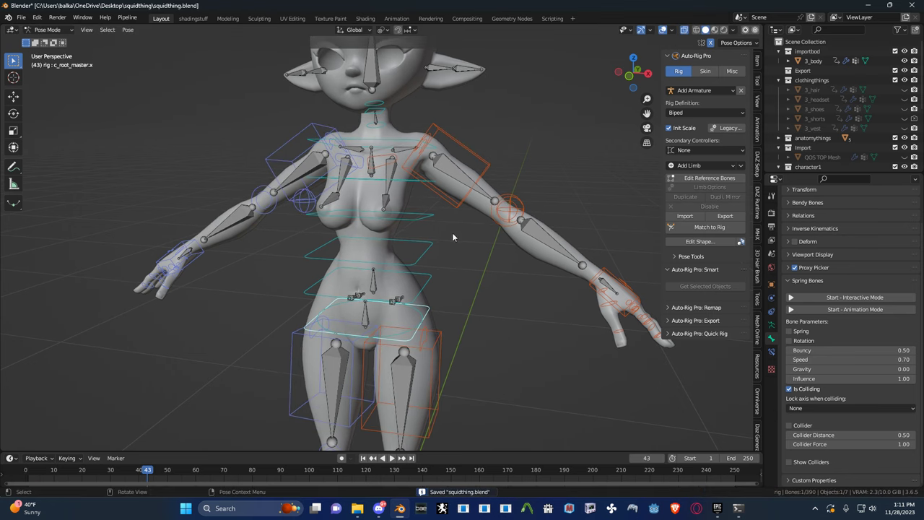
# - Start Spring Bones in Interactive Mode with playback running and test the bounce with trackball rotations of c_root_master.x
pyautogui.click(855, 297)
pyautogui.press('space')
pyautogui.moveTo(463, 275); pyautogui.dragTo(403, 209, button='middle')
pyautogui.press('r')
pyautogui.press('r')
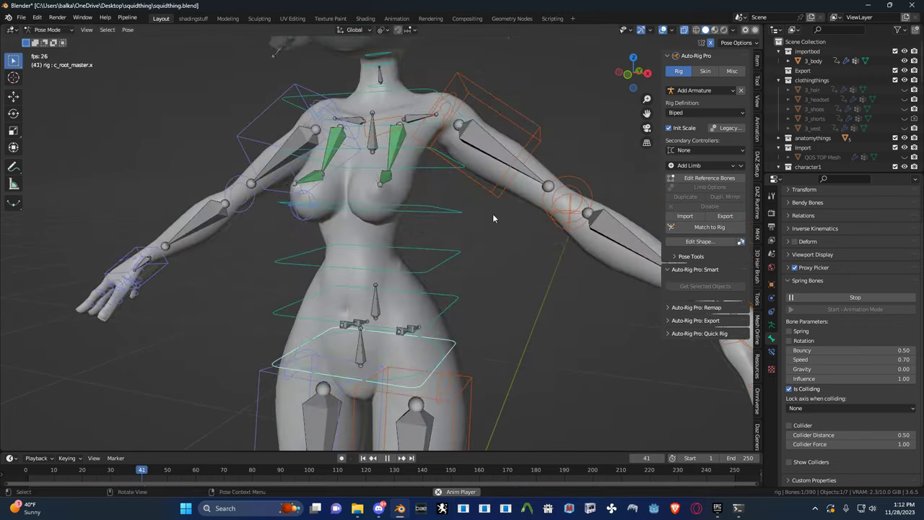
pyautogui.press('r')
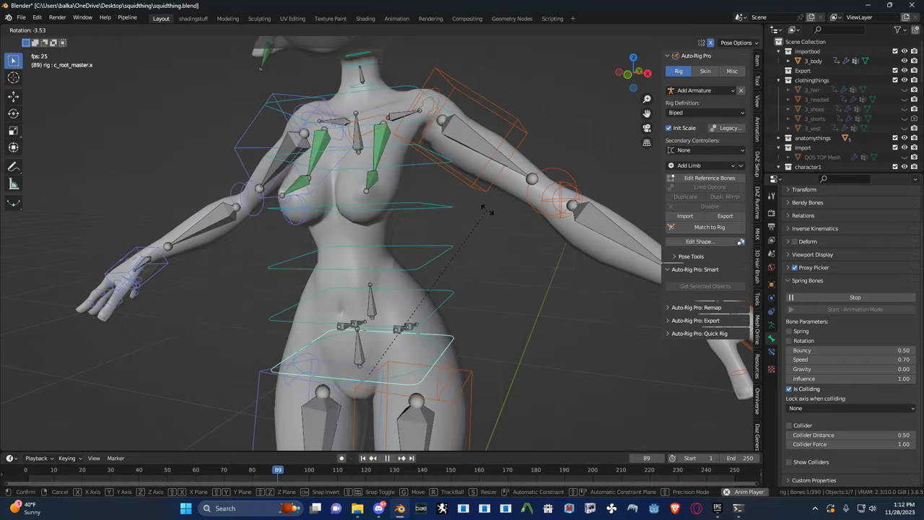
pyautogui.press('r')
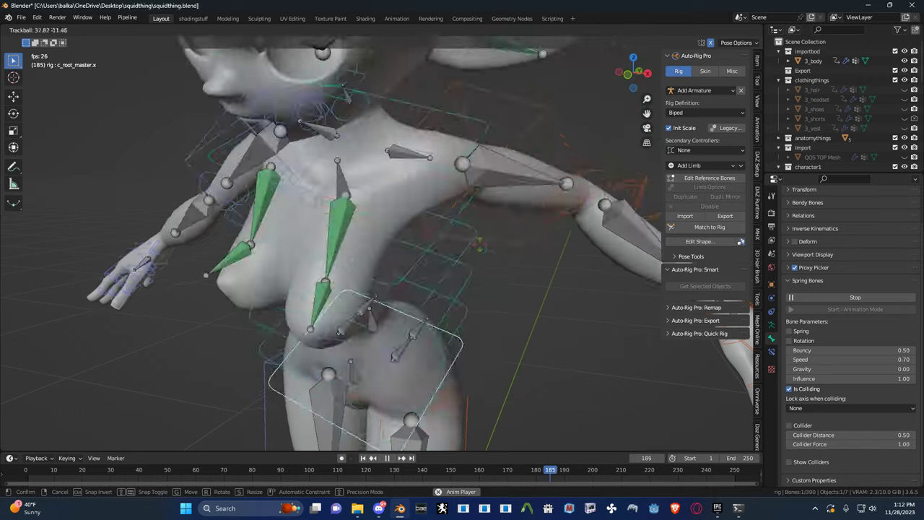
pyautogui.rightClick(493, 236)
# - Stop the animation playback and end the interactive Spring Bones simulation
pyautogui.moveTo(494, 236); pyautogui.dragTo(457, 285, button='middle')
pyautogui.scroll(3, 468, 244)
pyautogui.press('space')
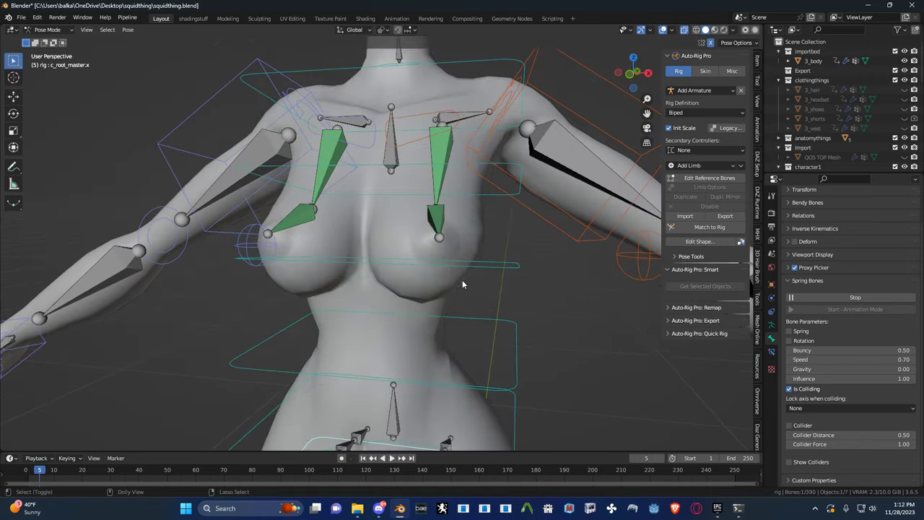
pyautogui.press('Escape')
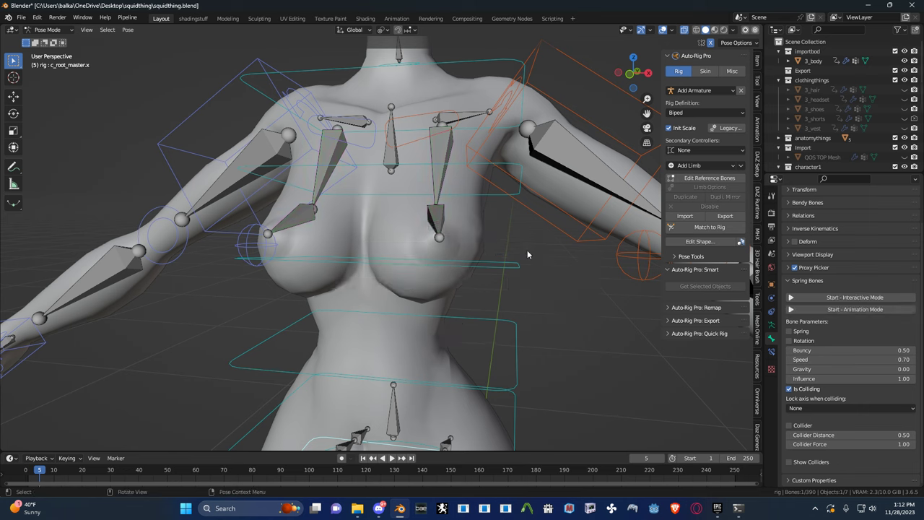
# - Move the boob.r bone by about -0.021 m X, -0.014 m Y and 0.021 m Z, and hide the viewport overlays
pyautogui.click(321, 185)
pyautogui.moveTo(365, 203); pyautogui.dragTo(375, 211, button='middle')
pyautogui.press('g')
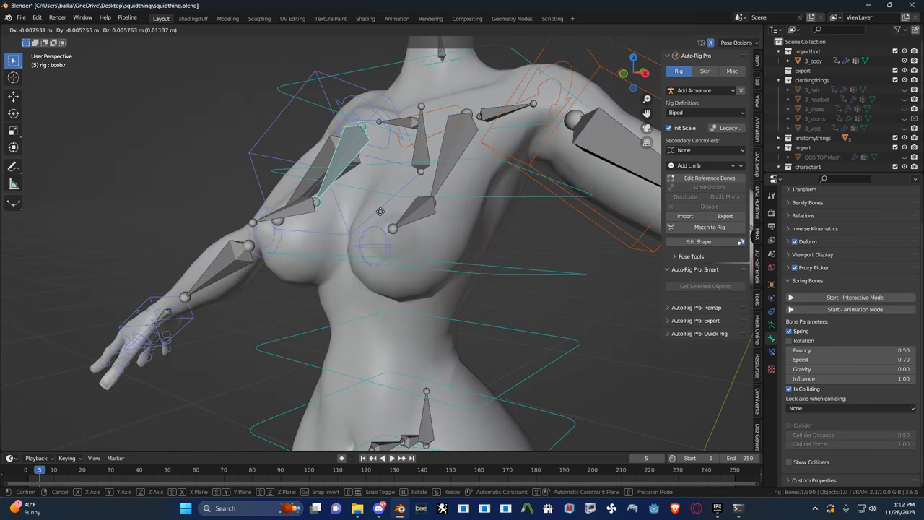
pyautogui.click(365, 195)
pyautogui.hotkey('shift', 'alt', 'z')
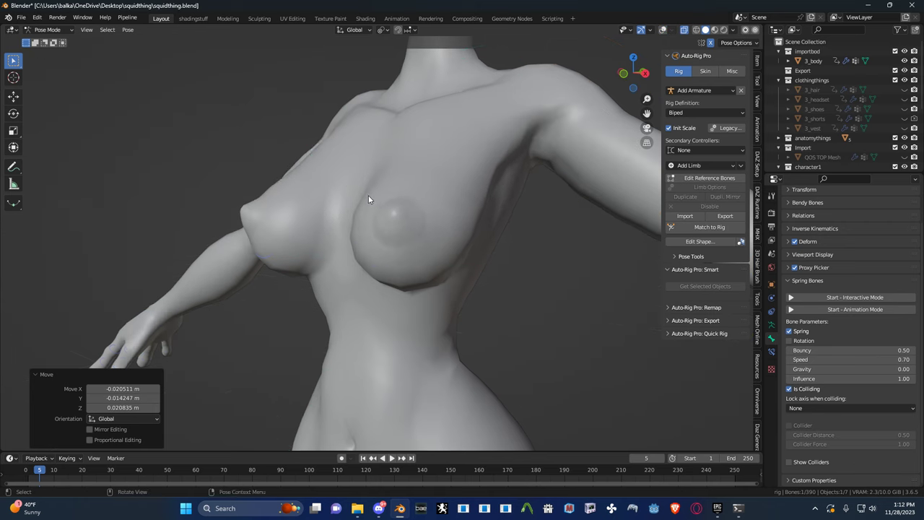
# - Move the boob.r bone again by about -0.014 m X, -0.005 m Y and 0.022 m Z
pyautogui.moveTo(368, 197); pyautogui.dragTo(382, 195, button='middle')
pyautogui.press('g')
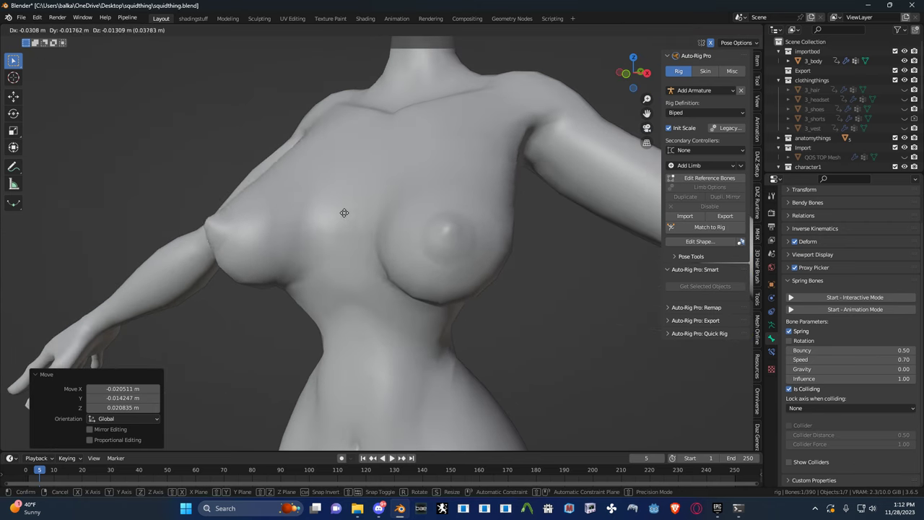
pyautogui.click(371, 189)
# - Test the boob.r deformation from the side with a trial move along Z and a free move
pyautogui.moveTo(371, 190); pyautogui.dragTo(306, 190, button='middle')
pyautogui.press('g')
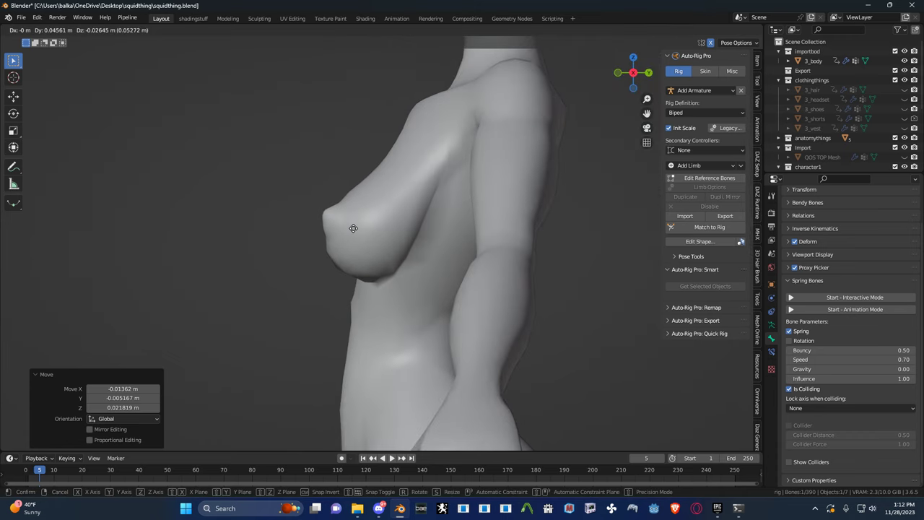
pyautogui.press('z')
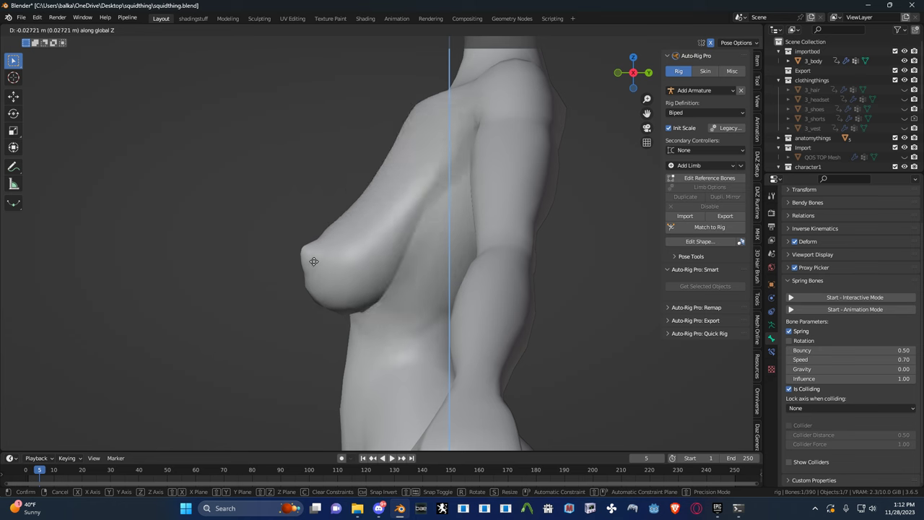
pyautogui.rightClick(322, 203)
pyautogui.press('g')
pyautogui.click(330, 174)
# - Select the boob2.r bone and move it freely with overlays hidden to test the mesh deformation
pyautogui.moveTo(330, 175); pyautogui.dragTo(263, 161, button='middle')
pyautogui.hotkey('shift', 'alt', 'z')
pyautogui.click(297, 152)
pyautogui.hotkey('shift', 'alt', 'z')
pyautogui.press('g')
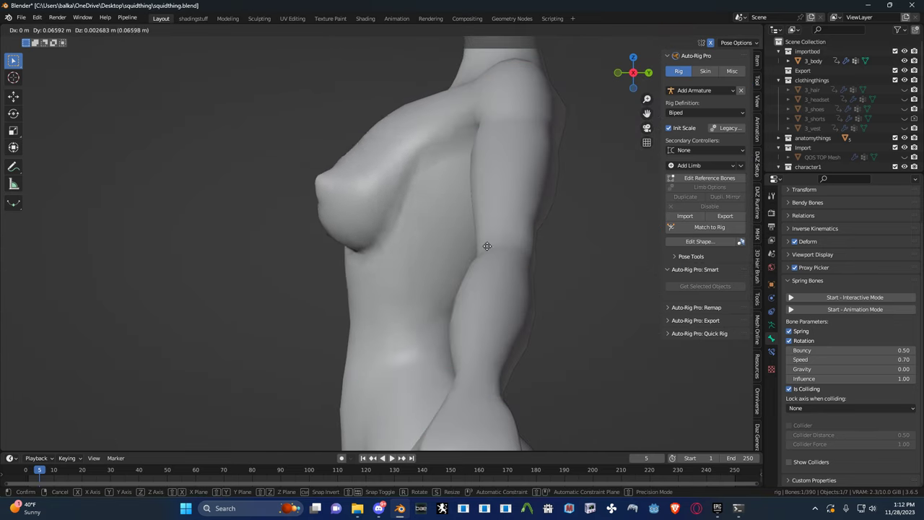
pyautogui.click(317, 159)
# - Show the overlays again and put the body mesh in Weight Paint mode with the boob2.r weights active
pyautogui.moveTo(317, 158); pyautogui.dragTo(382, 203, button='middle')
pyautogui.hotkey('shift', 'alt', 'z')
pyautogui.scroll(3, 397, 216)
pyautogui.hotkey('ctrl', 'Tab')
pyautogui.keyDown('shift'); pyautogui.click(397, 217); pyautogui.keyUp('shift')
pyautogui.hotkey('ctrl', 'Tab')
pyautogui.click(336, 181)
pyautogui.moveTo(336, 181)
pyautogui.mouseDown(button='middle')
pyautogui.moveTo(415, 163)
pyautogui.moveTo(389, 196)
pyautogui.moveTo(397, 206)
pyautogui.moveTo(417, 177)
pyautogui.moveTo(448, 166)
pyautogui.mouseUp(button='middle')
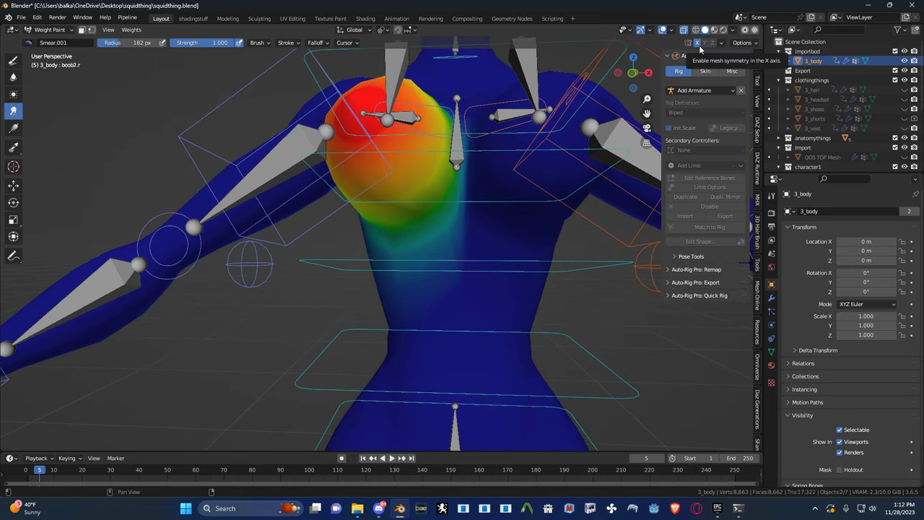
# - Erase the boob2.r weights below the chest with the Draw brush at weight 0, reducing its radius to 130 px
pyautogui.click(757, 83)
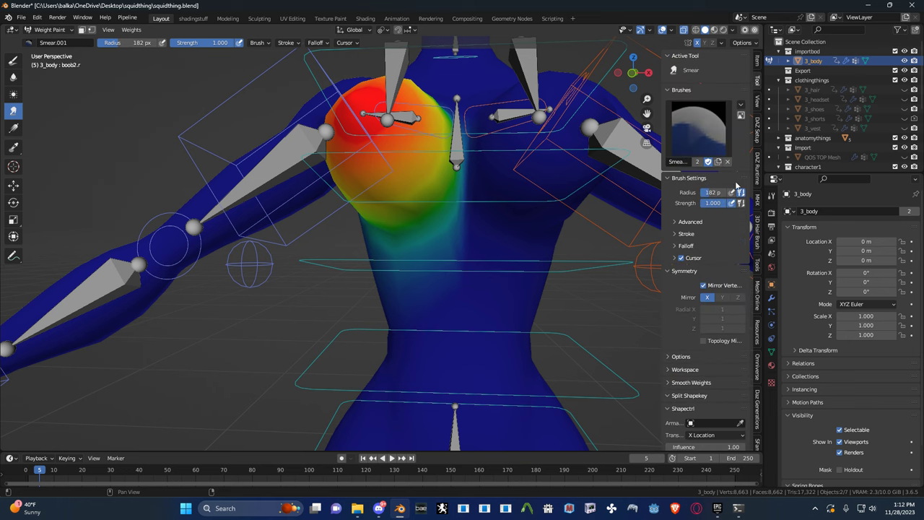
pyautogui.moveTo(512, 247)
pyautogui.mouseDown(button='middle')
pyautogui.moveTo(417, 186)
pyautogui.moveTo(102, 115)
pyautogui.mouseUp(button='middle')
pyautogui.click(13, 60)
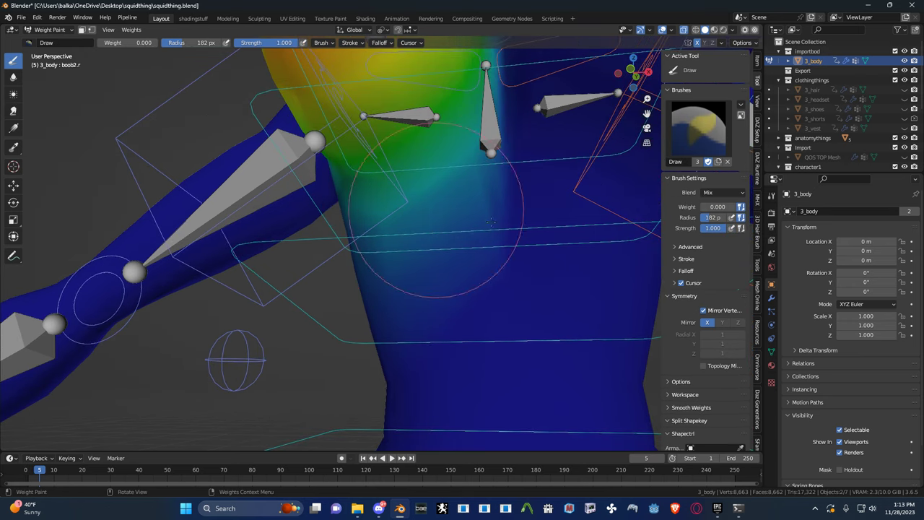
pyautogui.moveTo(515, 208); pyautogui.dragTo(472, 229)
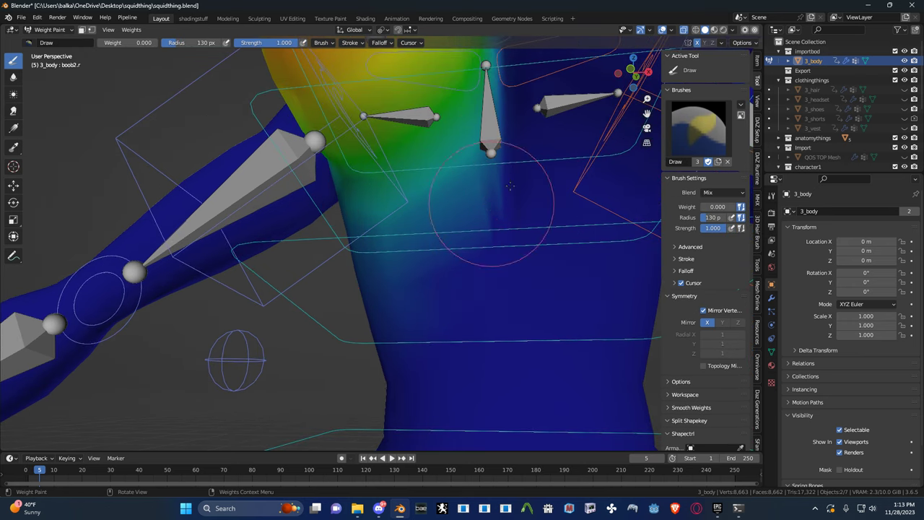
pyautogui.moveTo(523, 169); pyautogui.dragTo(361, 271)
pyautogui.moveTo(489, 172); pyautogui.dragTo(393, 289)
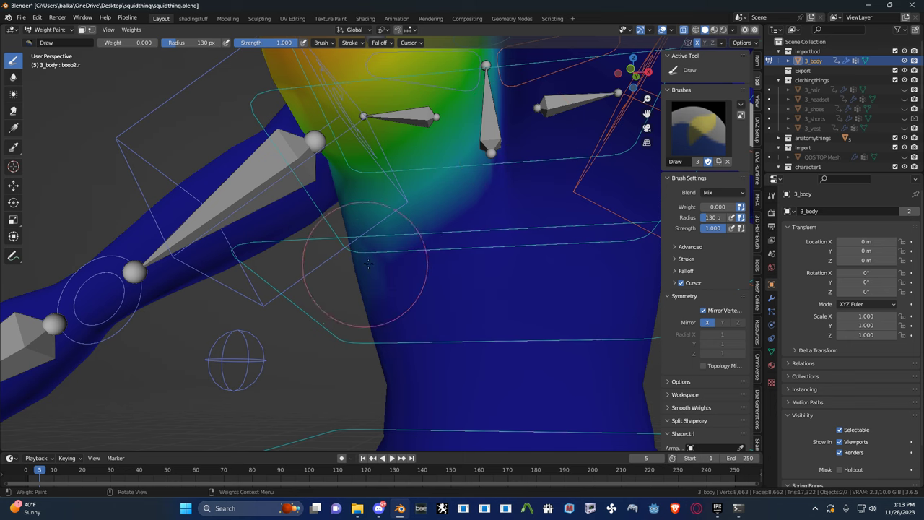
pyautogui.moveTo(491, 181)
pyautogui.mouseDown()
pyautogui.moveTo(348, 269)
pyautogui.moveTo(361, 248)
pyautogui.mouseUp()
# - Smooth the boob2.r vertex weights with a factor of 0.500 and 6 iterations
pyautogui.moveTo(313, 248); pyautogui.dragTo(510, 229, button='middle')
pyautogui.moveTo(271, 163); pyautogui.dragTo(403, 236, button='middle')
pyautogui.scroll(2, 403, 236)
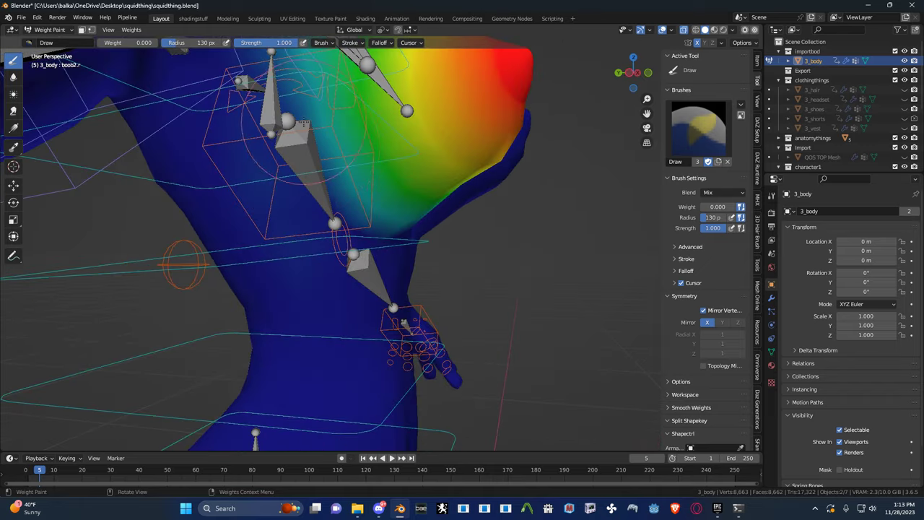
pyautogui.moveTo(304, 123); pyautogui.dragTo(398, 238, button='middle')
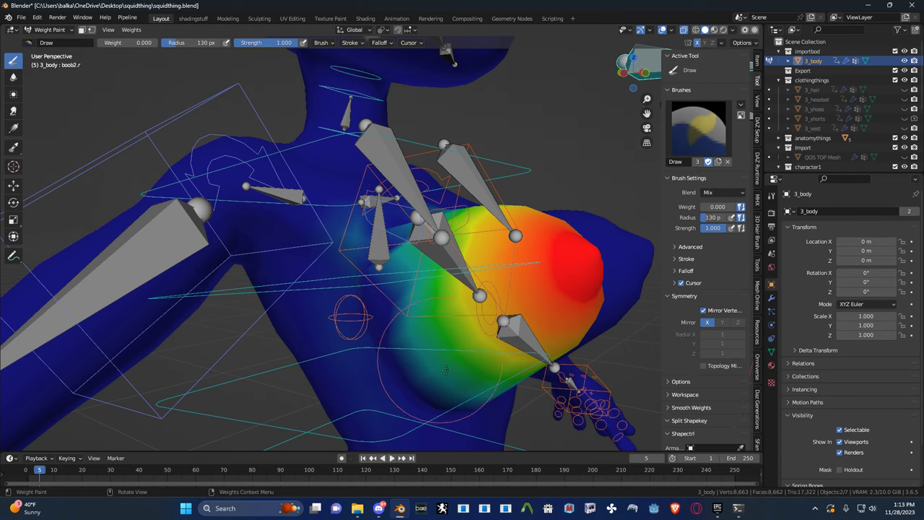
pyautogui.moveTo(452, 378); pyautogui.dragTo(460, 238, button='middle')
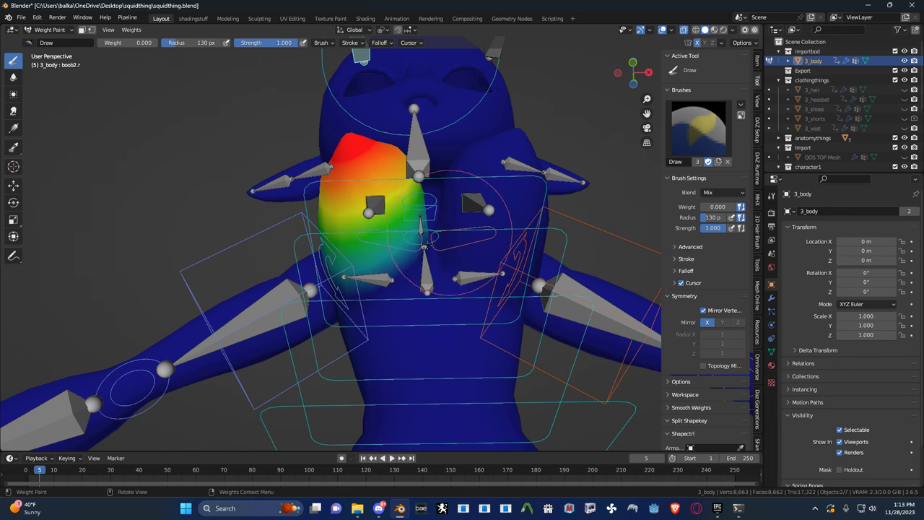
pyautogui.moveTo(415, 250); pyautogui.dragTo(303, 108, button='middle')
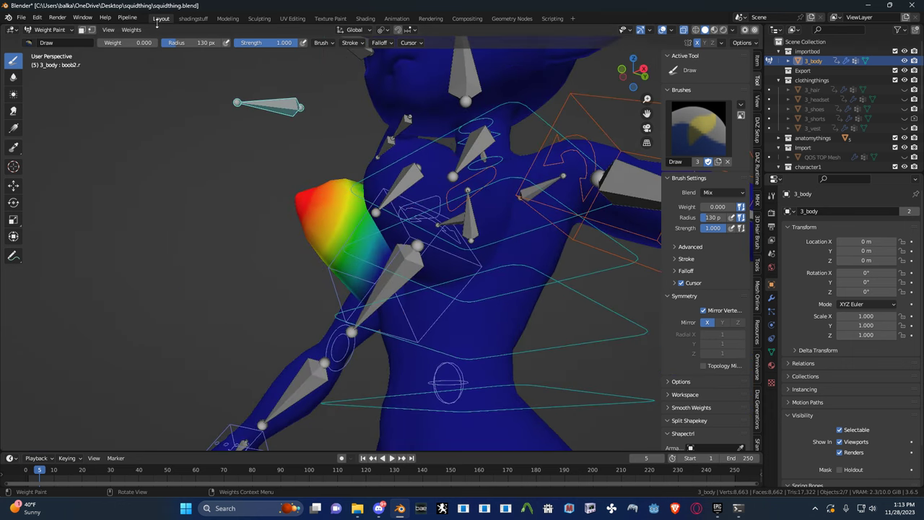
pyautogui.click(133, 30)
pyautogui.click(159, 141)
pyautogui.moveTo(296, 141); pyautogui.dragTo(285, 231, button='middle')
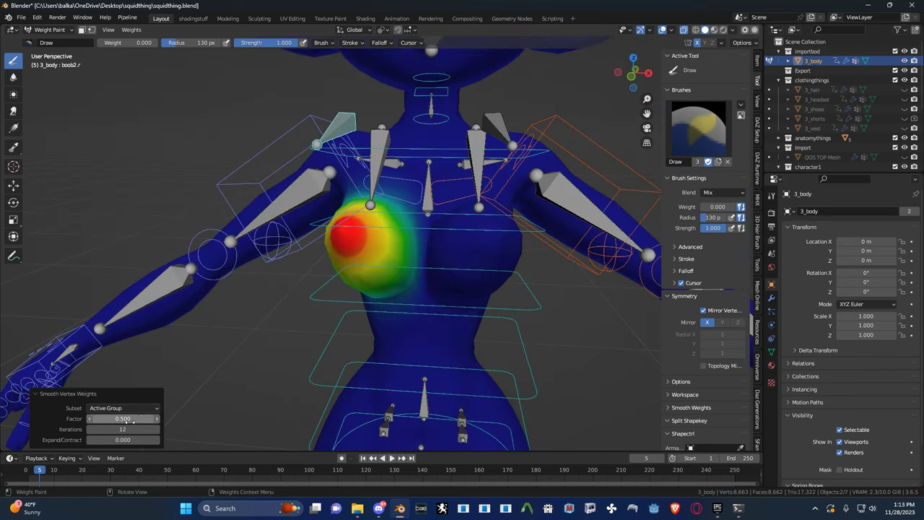
pyautogui.moveTo(129, 429); pyautogui.dragTo(111, 429)
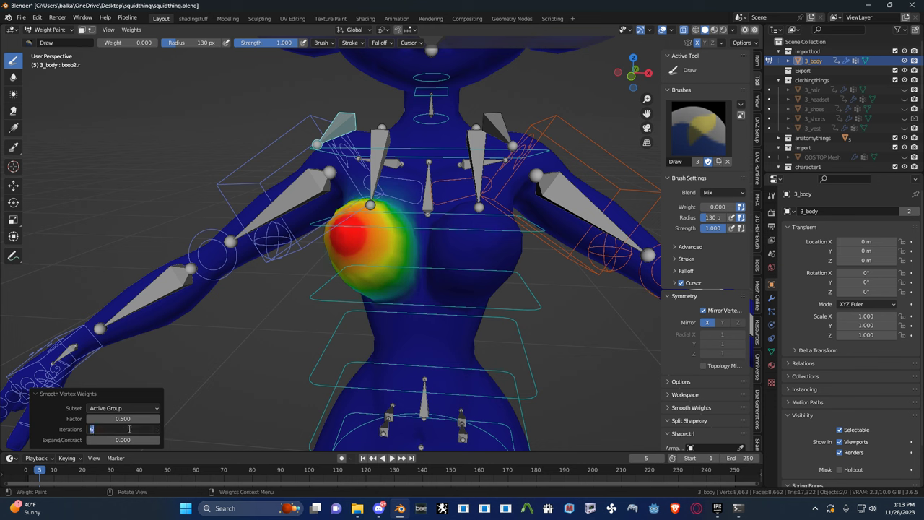
# - Select the boob2.l bone and smooth its vertex weights with 6 iterations
pyautogui.moveTo(431, 294); pyautogui.dragTo(386, 286, button='middle')
pyautogui.keyDown('ctrl'); pyautogui.click(366, 117); pyautogui.keyUp('ctrl')
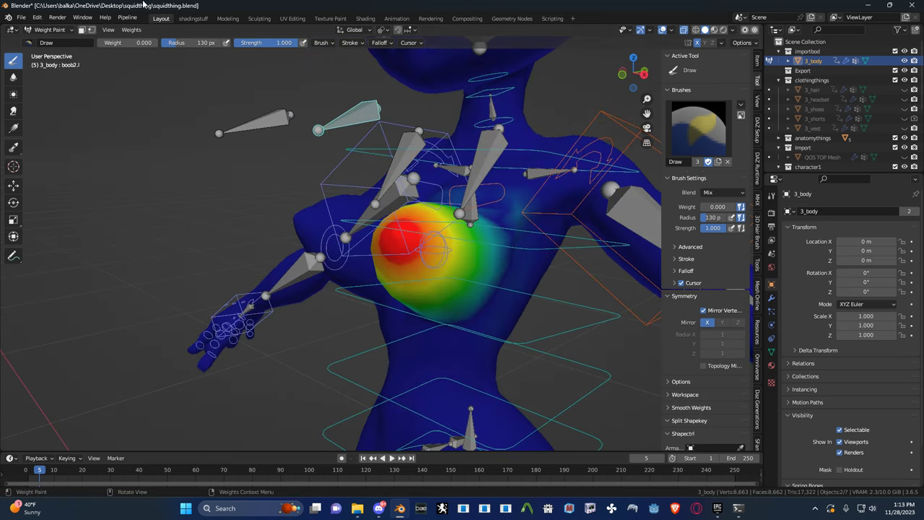
pyautogui.click(132, 29)
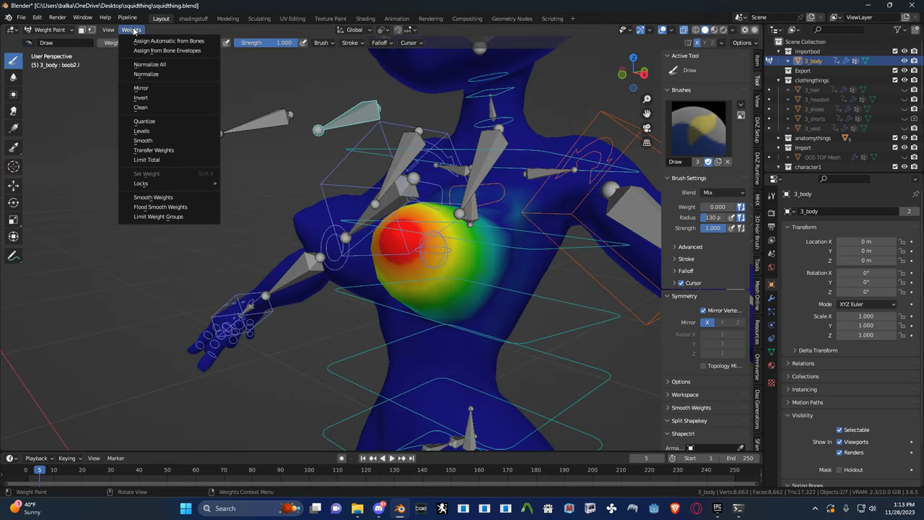
pyautogui.click(149, 137)
# - Select the boob.r bone and erase its weights around the shoulder and upper chest with a 73 px Draw brush
pyautogui.moveTo(187, 140); pyautogui.dragTo(303, 144, button='middle')
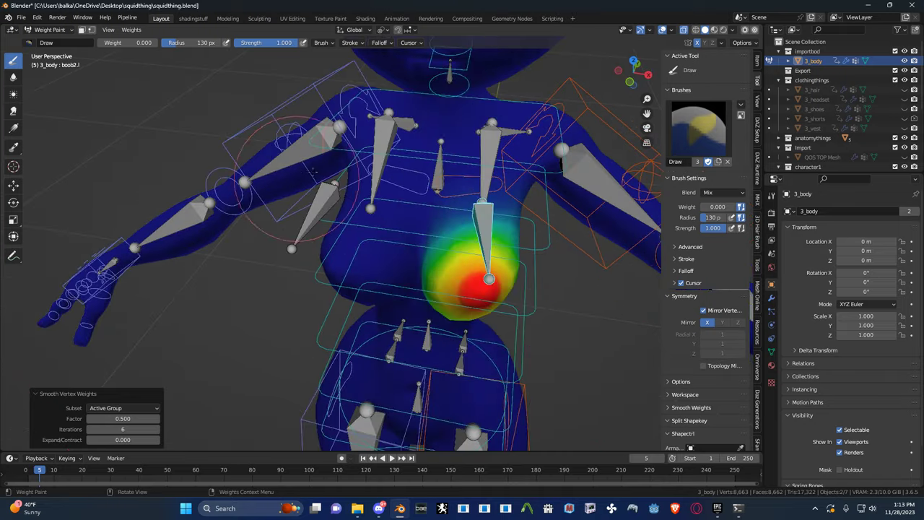
pyautogui.keyDown('ctrl'); pyautogui.click(383, 139); pyautogui.keyUp('ctrl')
pyautogui.moveTo(383, 142); pyautogui.dragTo(362, 144, button='middle')
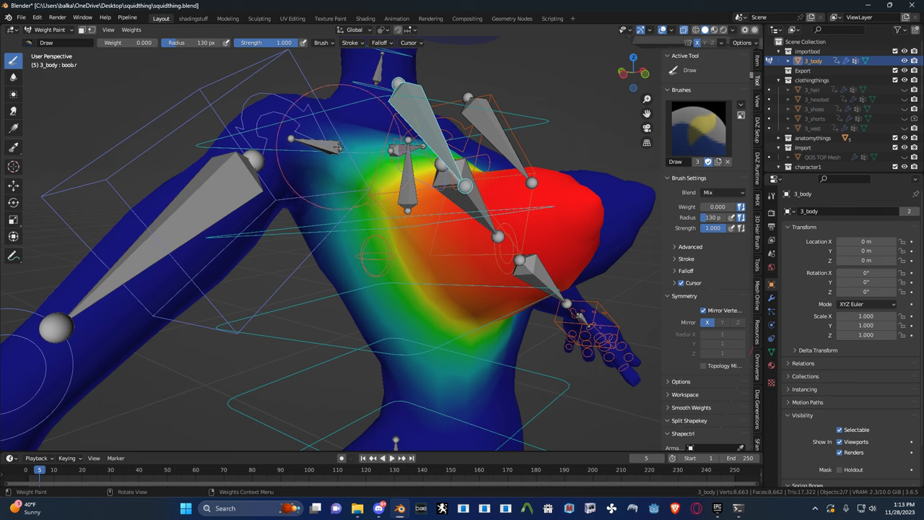
pyautogui.press('f')
pyautogui.click(313, 145)
pyautogui.moveTo(334, 139)
pyautogui.mouseDown()
pyautogui.moveTo(335, 231)
pyautogui.moveTo(285, 204)
pyautogui.mouseUp()
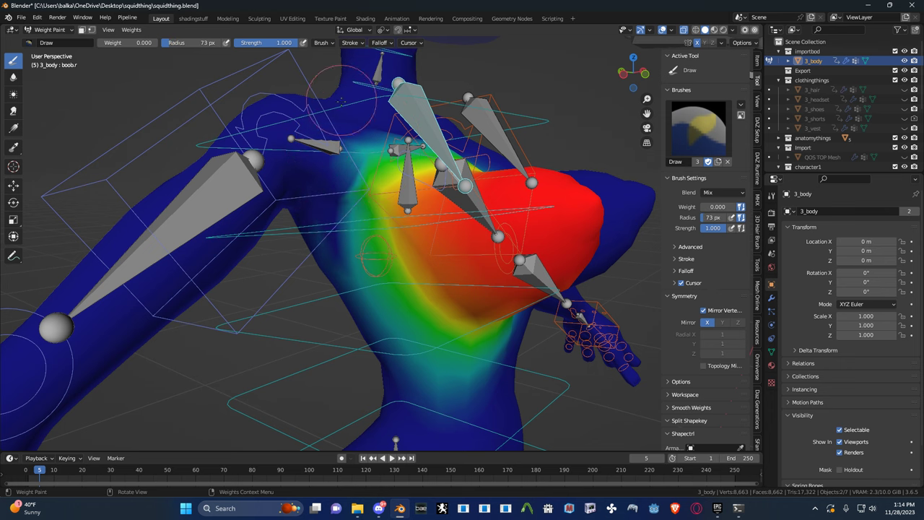
pyautogui.moveTo(341, 108)
pyautogui.mouseDown()
pyautogui.moveTo(345, 180)
pyautogui.moveTo(353, 153)
pyautogui.mouseUp()
# - Fade out the boob.r weights around the side, underside and top of the chest with linear zero-weight gradients
pyautogui.moveTo(350, 174); pyautogui.dragTo(317, 238, button='middle')
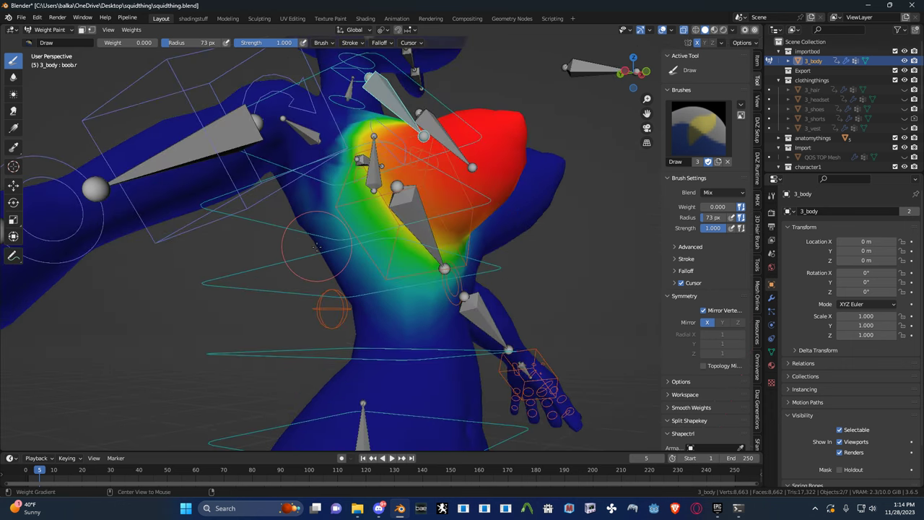
pyautogui.moveTo(319, 244); pyautogui.dragTo(417, 144)
pyautogui.moveTo(405, 216); pyautogui.dragTo(433, 278, button='middle')
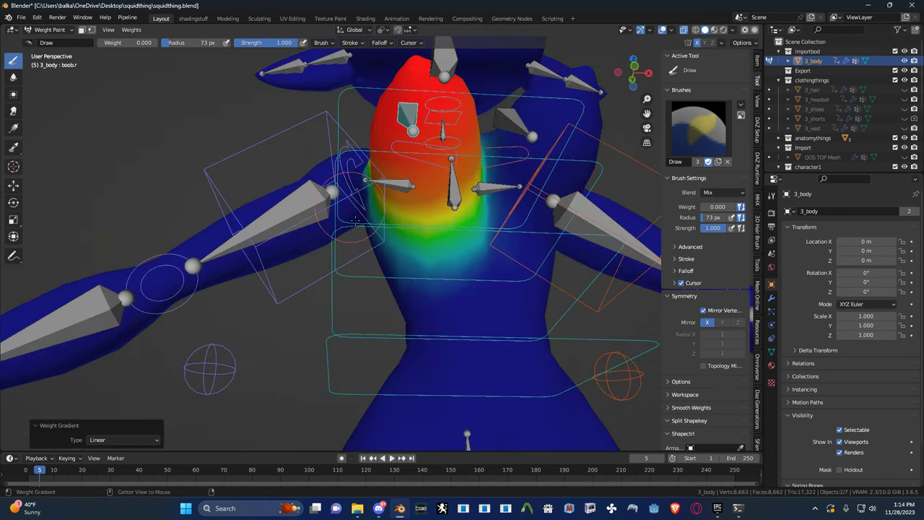
pyautogui.moveTo(433, 276); pyautogui.dragTo(437, 191)
pyautogui.keyDown('alt'); pyautogui.moveTo(441, 270); pyautogui.dragTo(446, 217); pyautogui.keyUp('alt')
pyautogui.keyDown('alt'); pyautogui.moveTo(509, 257); pyautogui.dragTo(451, 191); pyautogui.keyUp('alt')
pyautogui.keyDown('alt'); pyautogui.moveTo(477, 243); pyautogui.dragTo(454, 206); pyautogui.keyUp('alt')
pyautogui.moveTo(406, 256)
pyautogui.keyDown('alt'); pyautogui.mouseDown()
pyautogui.moveTo(407, 204)
pyautogui.moveTo(408, 218)
pyautogui.moveTo(437, 203)
pyautogui.moveTo(437, 212)
pyautogui.mouseUp(); pyautogui.keyUp('alt')
pyautogui.moveTo(438, 209); pyautogui.dragTo(497, 219, button='middle')
pyautogui.keyDown('alt'); pyautogui.moveTo(499, 168); pyautogui.dragTo(441, 103); pyautogui.keyUp('alt')
pyautogui.moveTo(412, 72); pyautogui.dragTo(445, 85, button='middle')
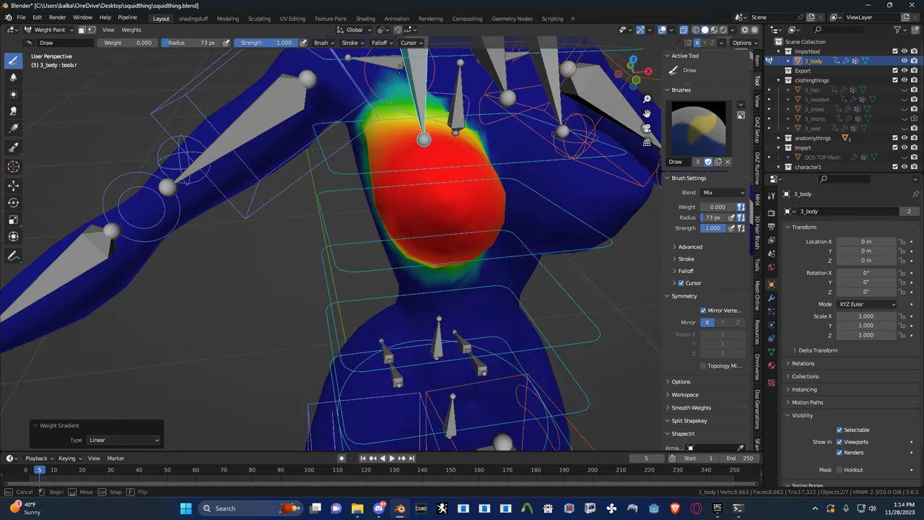
pyautogui.moveTo(401, 100); pyautogui.dragTo(399, 121)
# - Put the rig in Pose Mode, select all bones and reset their pose to rest
pyautogui.moveTo(400, 121)
pyautogui.mouseDown(button='middle')
pyautogui.moveTo(543, 135)
pyautogui.moveTo(507, 152)
pyautogui.moveTo(506, 116)
pyautogui.moveTo(534, 152)
pyautogui.mouseUp(button='middle')
pyautogui.hotkey('ctrl', 'Tab')
pyautogui.click(396, 175)
pyautogui.click(404, 139)
pyautogui.hotkey('ctrl', 'Tab')
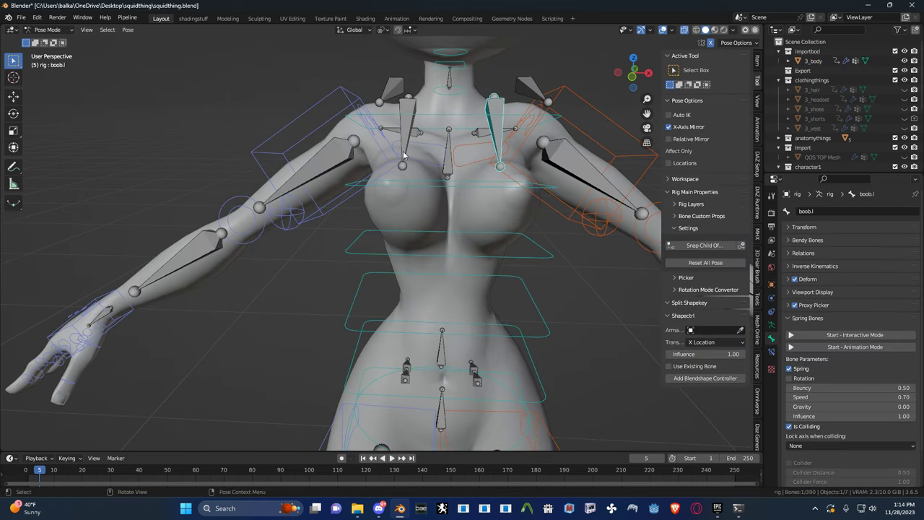
pyautogui.click(402, 159)
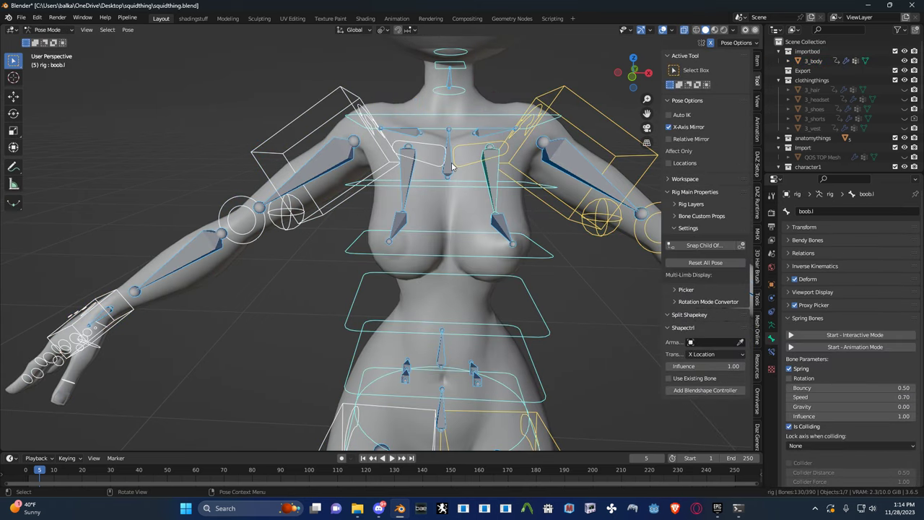
# - Return the body mesh to Weight Paint mode and show the boob.r weights
pyautogui.hotkey('ctrl', 'Tab')
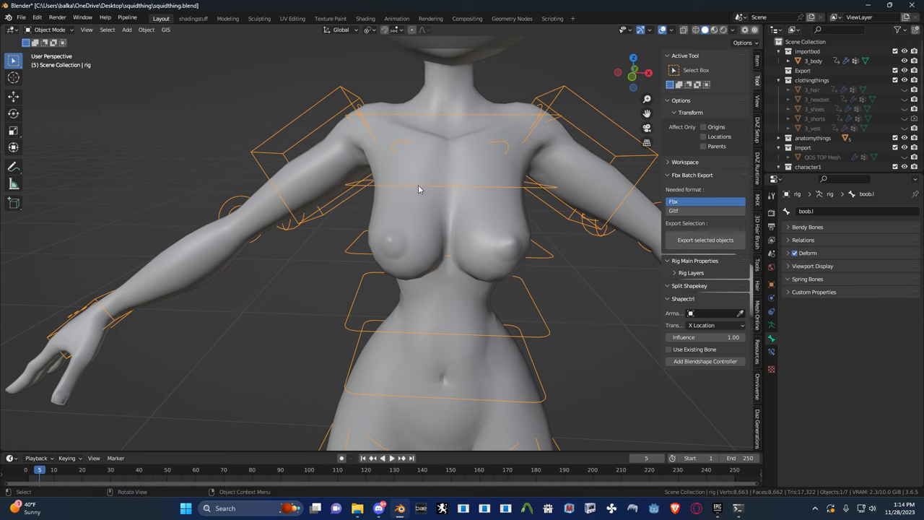
pyautogui.click(420, 181)
pyautogui.hotkey('ctrl', 'Tab')
pyautogui.click(351, 138)
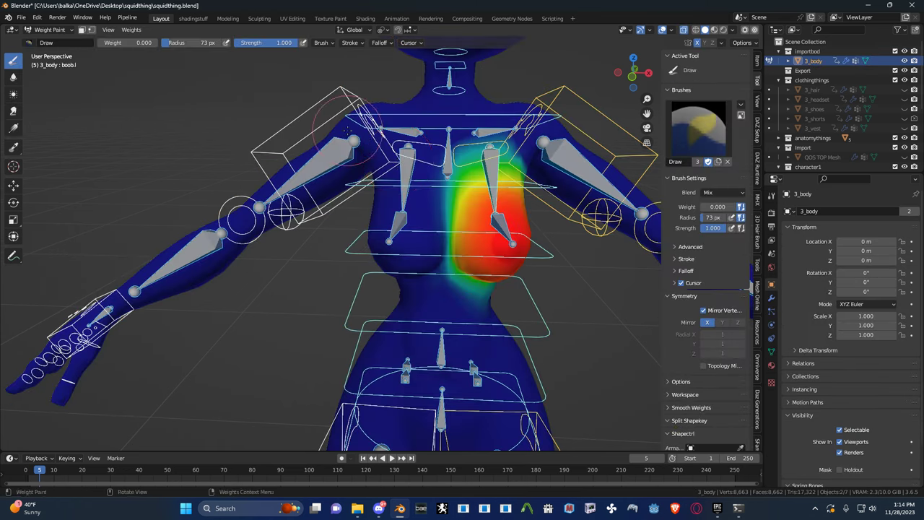
pyautogui.keyDown('ctrl'); pyautogui.click(373, 173); pyautogui.keyUp('ctrl')
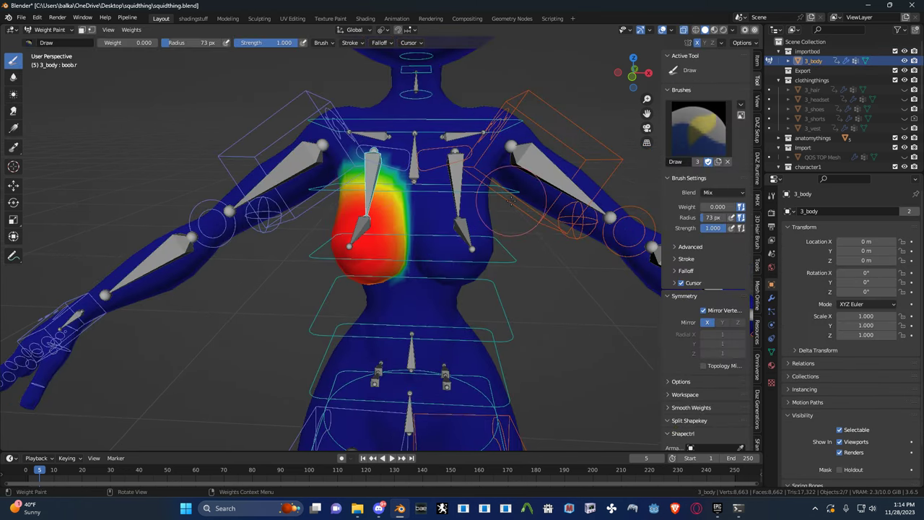
# - Select the boob.l bone and delete its vertex group from the body mesh
pyautogui.keyDown('ctrl'); pyautogui.click(459, 177); pyautogui.keyUp('ctrl')
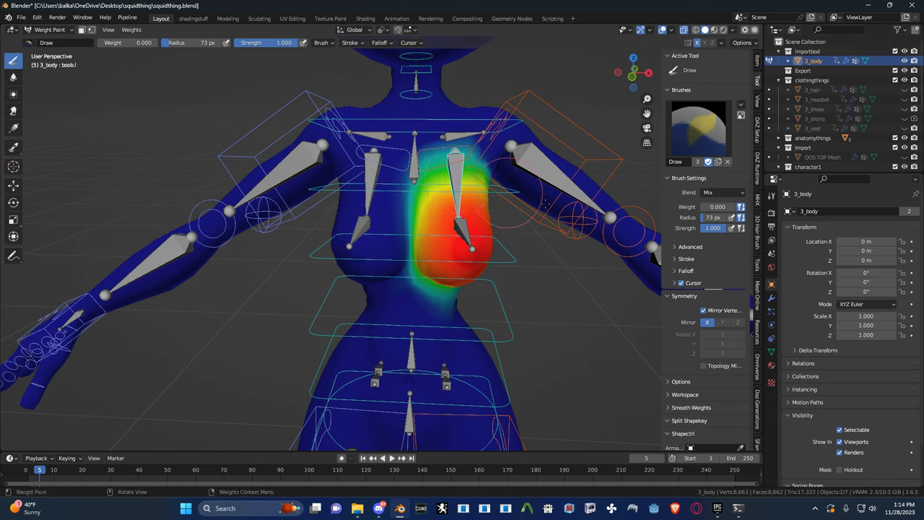
pyautogui.click(771, 351)
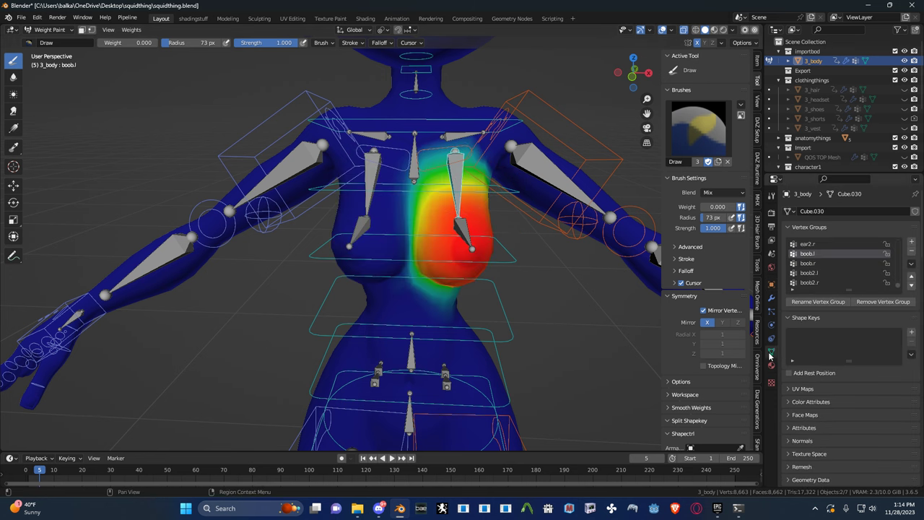
pyautogui.click(911, 250)
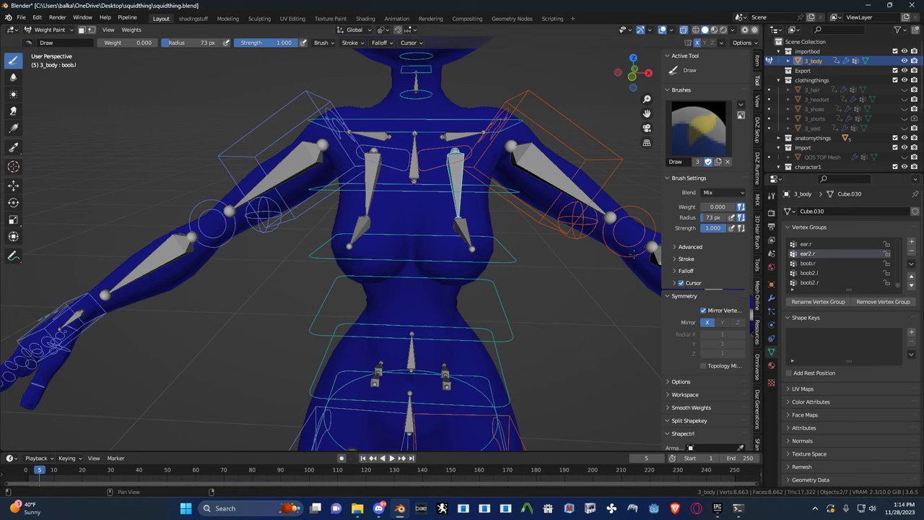
# - Recreate the boob.l vertex group as a renamed, mirrored copy of boob.r
pyautogui.keyDown('ctrl'); pyautogui.click(371, 163); pyautogui.keyUp('ctrl')
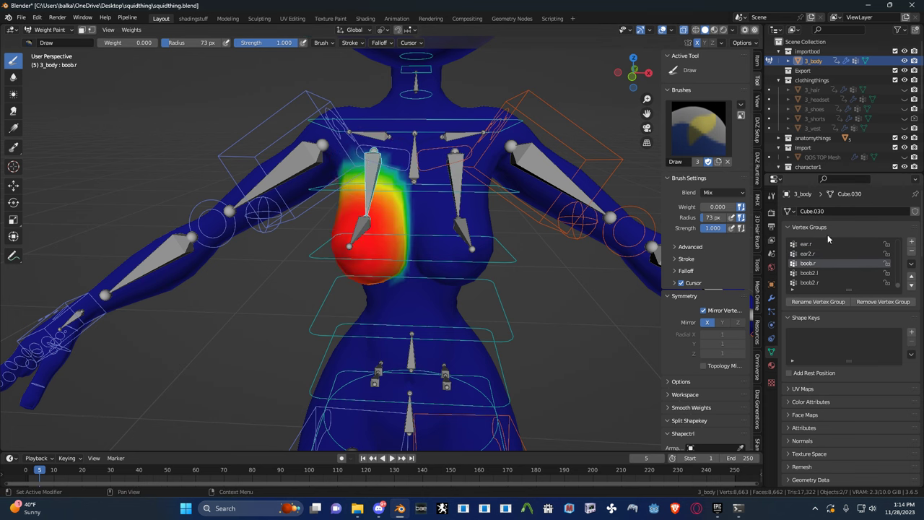
pyautogui.click(911, 266)
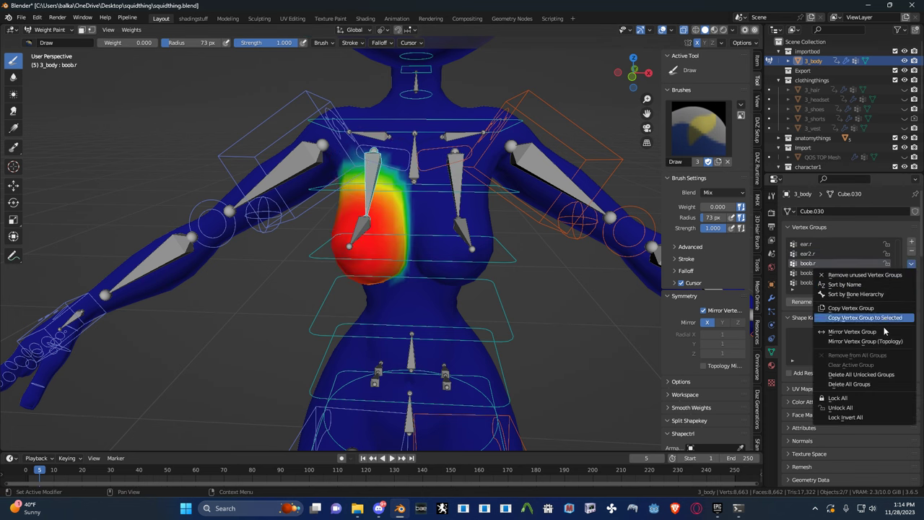
pyautogui.click(141, 32)
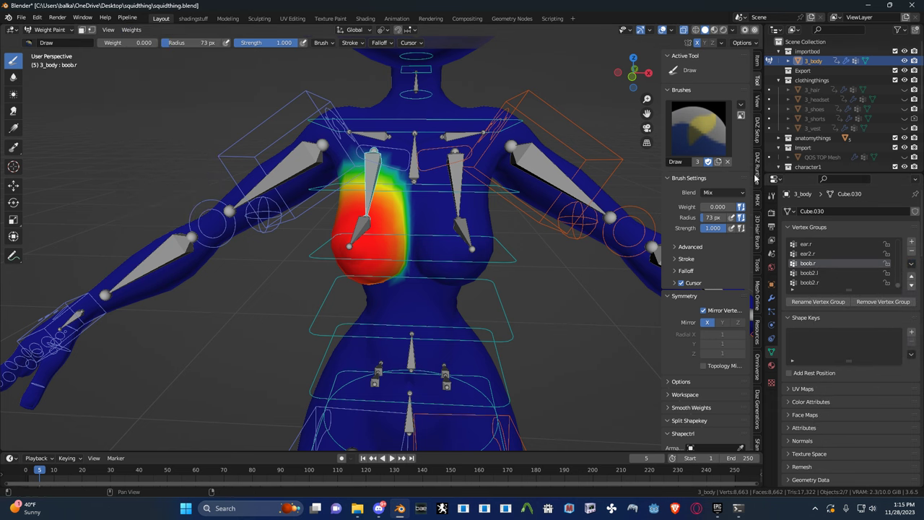
pyautogui.click(910, 264)
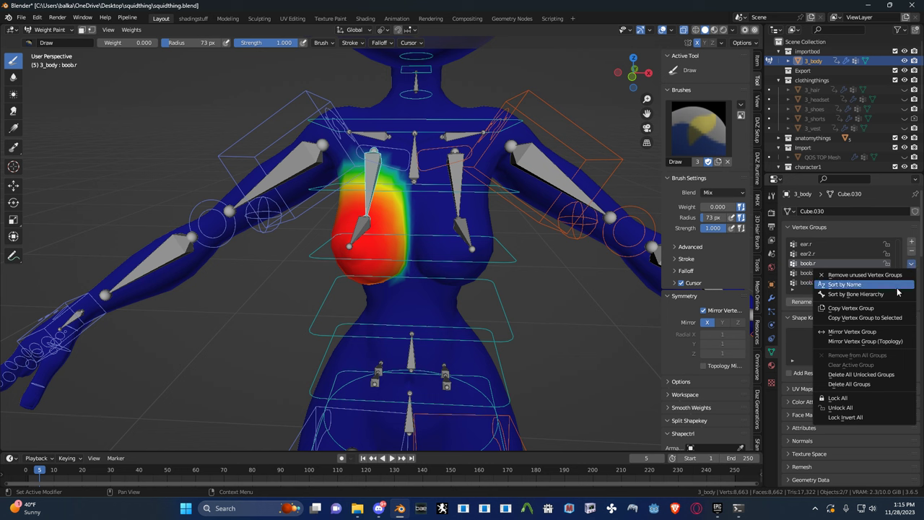
pyautogui.click(881, 310)
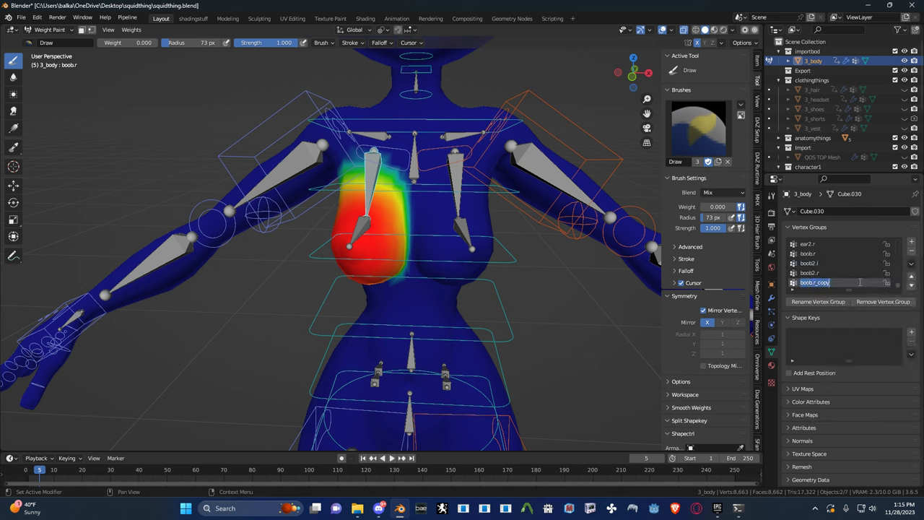
pyautogui.click(911, 265)
pyautogui.click(871, 341)
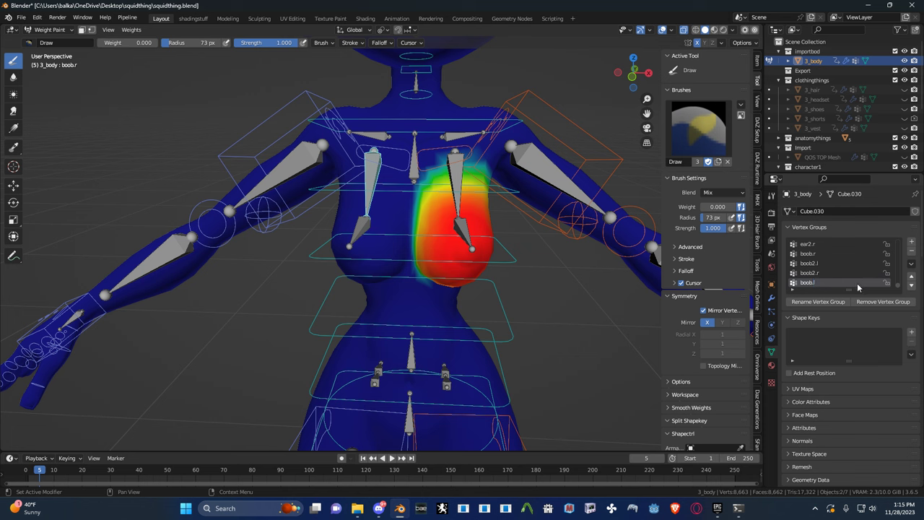
# - Smooth the boob.l and boob.r vertex weights with a factor of 0.500 and 6 iterations each
pyautogui.click(132, 29)
pyautogui.click(154, 136)
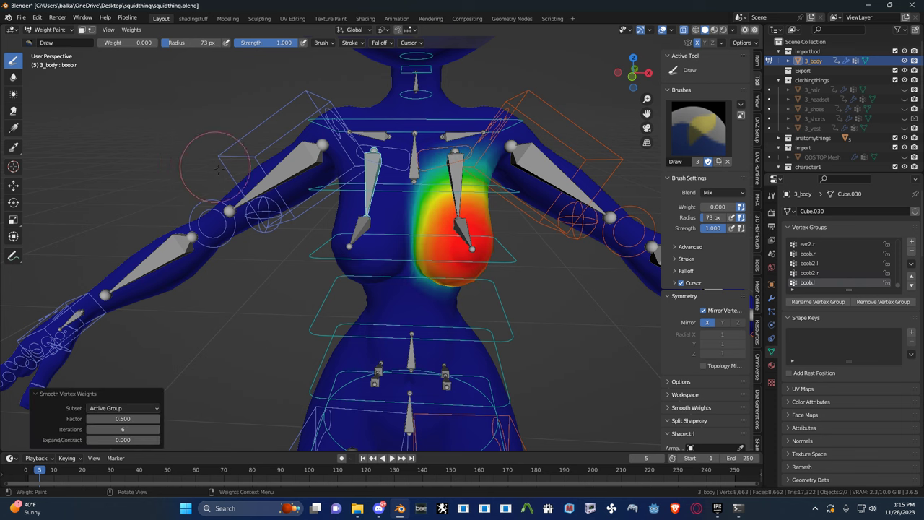
pyautogui.keyDown('ctrl'); pyautogui.click(375, 175); pyautogui.keyUp('ctrl')
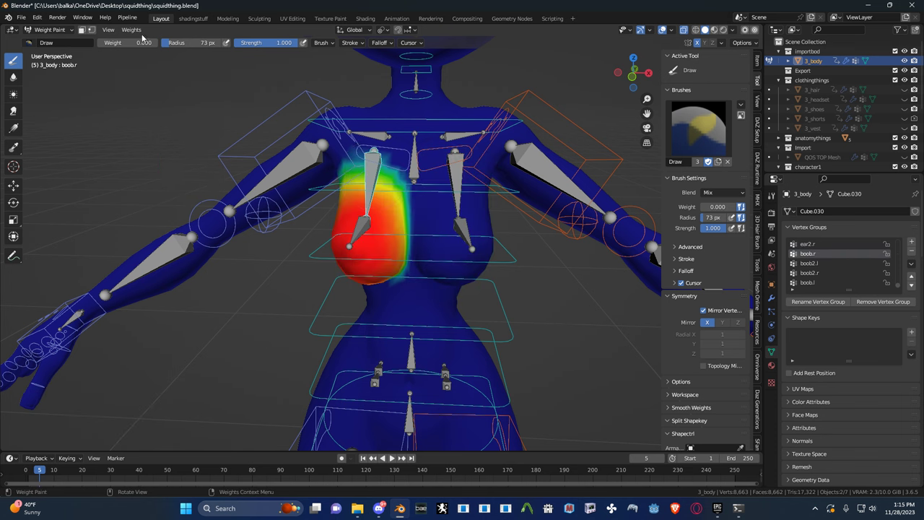
pyautogui.click(131, 29)
pyautogui.click(148, 137)
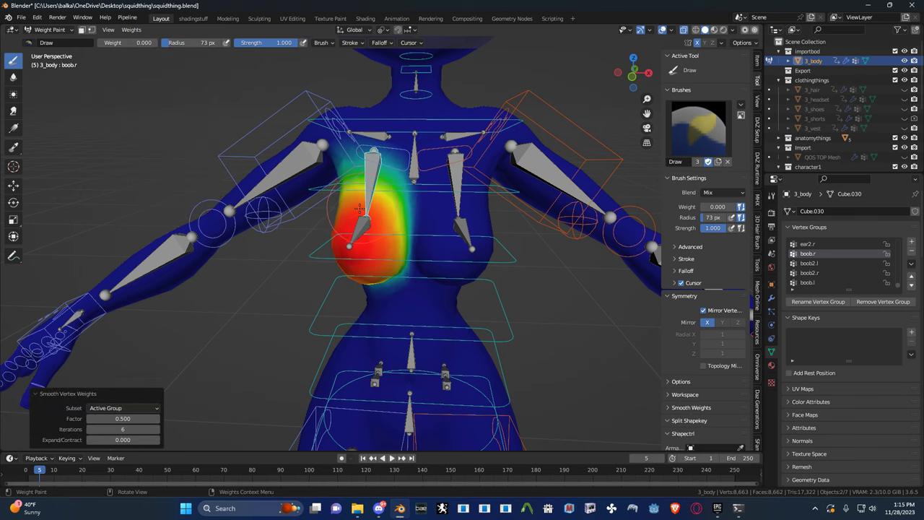
# - Show the boob2.r weights on the body mesh and return to Object Mode
pyautogui.moveTo(355, 208)
pyautogui.mouseDown(button='middle')
pyautogui.moveTo(250, 197)
pyautogui.moveTo(326, 206)
pyautogui.mouseUp(button='middle')
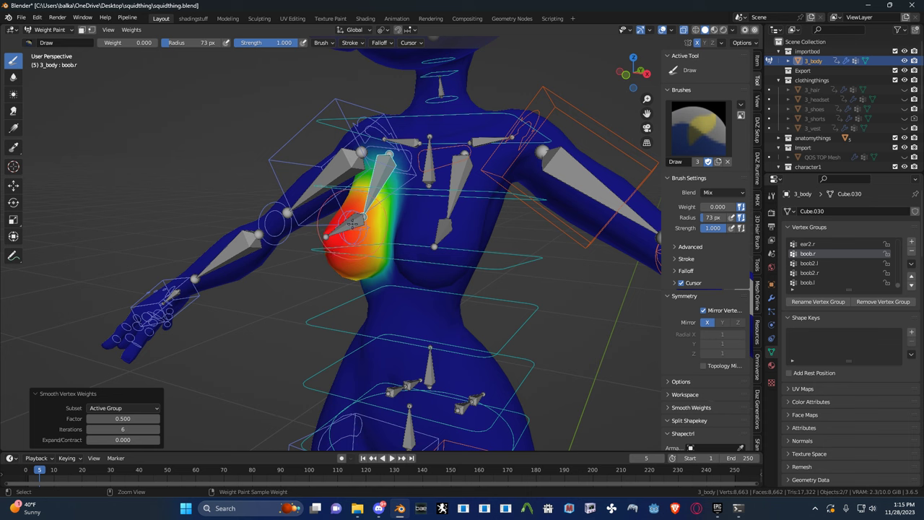
pyautogui.keyDown('ctrl'); pyautogui.click(351, 224); pyautogui.keyUp('ctrl')
pyautogui.hotkey('ctrl', 'Tab')
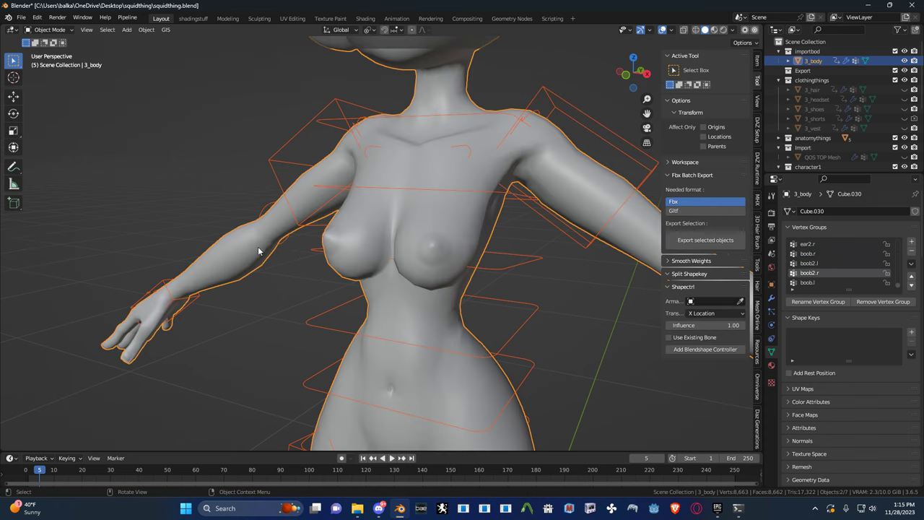
# - Select the character rig, switch it to Pose Mode and play the timeline
pyautogui.click(307, 139)
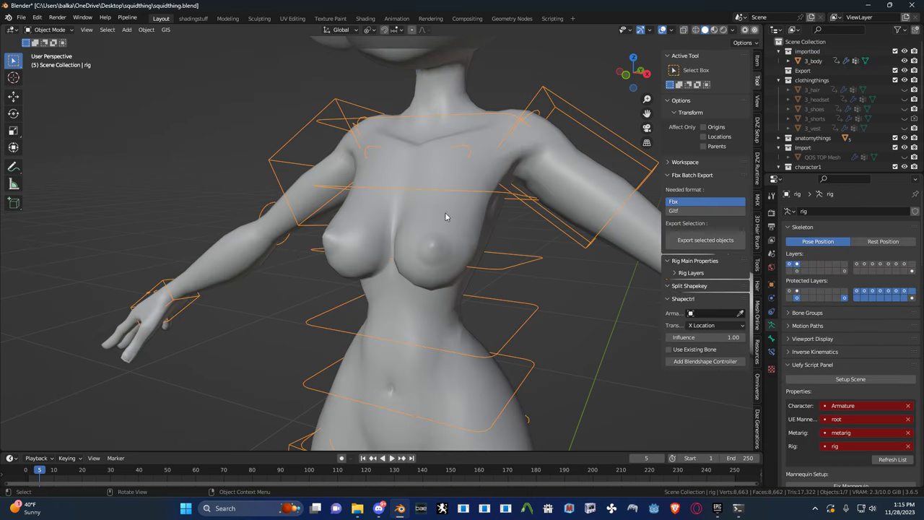
pyautogui.scroll(-2, 508, 231)
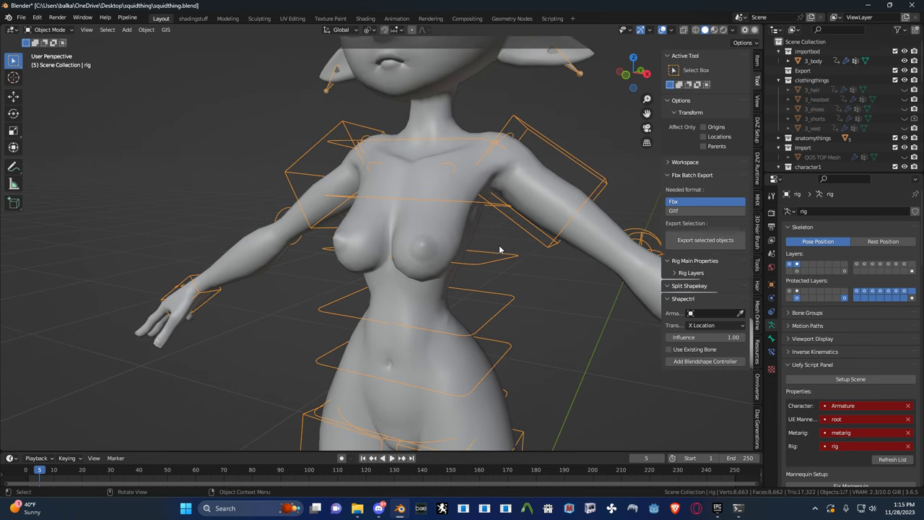
pyautogui.hotkey('ctrl', 'Tab')
pyautogui.moveTo(509, 398); pyautogui.dragTo(514, 376, button='middle')
pyautogui.press('space')
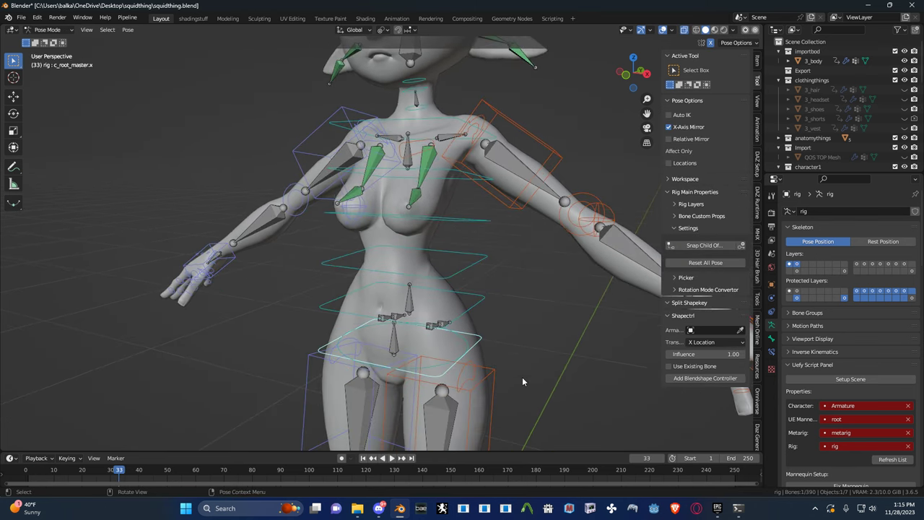
# - Test the chest spring bones by temporarily moving the c_root_master.x bone, cancelling each move
pyautogui.press('g')
pyautogui.rightClick(531, 370)
pyautogui.press('g')
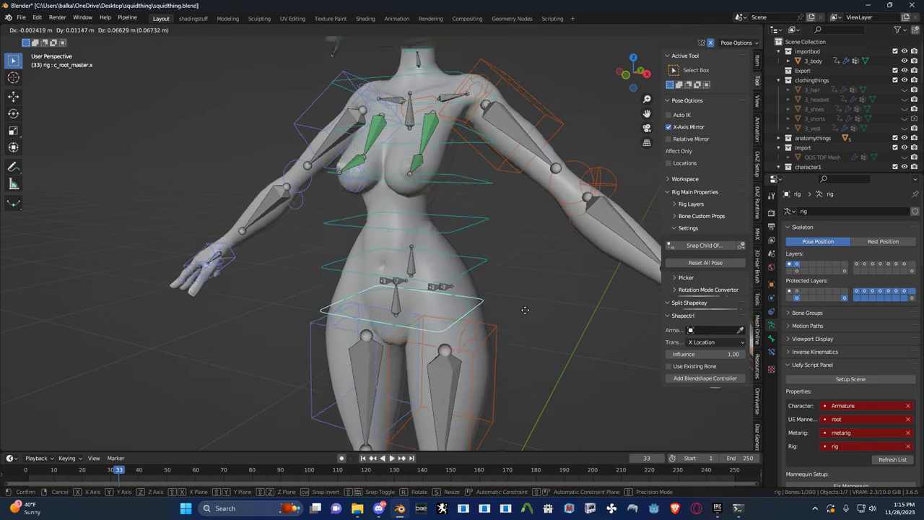
pyautogui.rightClick(515, 258)
pyautogui.moveTo(515, 257); pyautogui.dragTo(488, 264, button='middle')
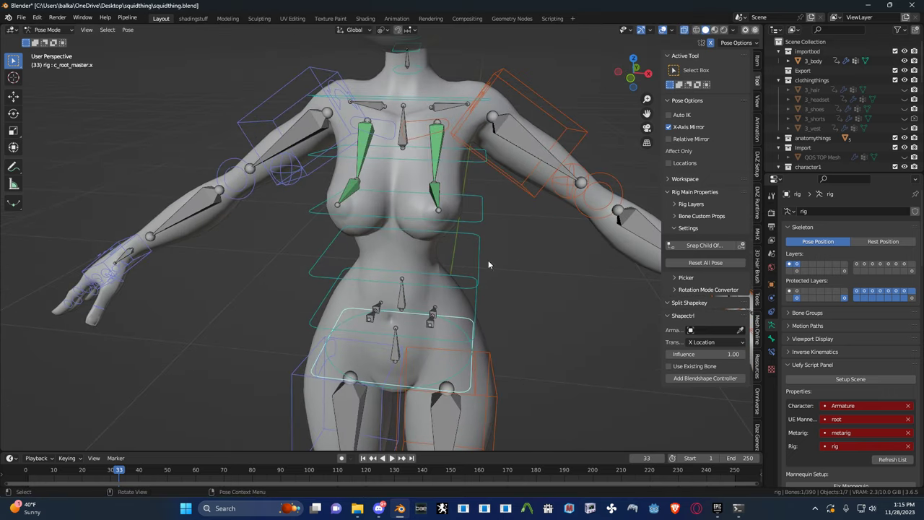
# - Enable Rotation in the Spring Bones settings of the boob.l and boob.r bones
pyautogui.click(438, 148)
pyautogui.click(789, 364)
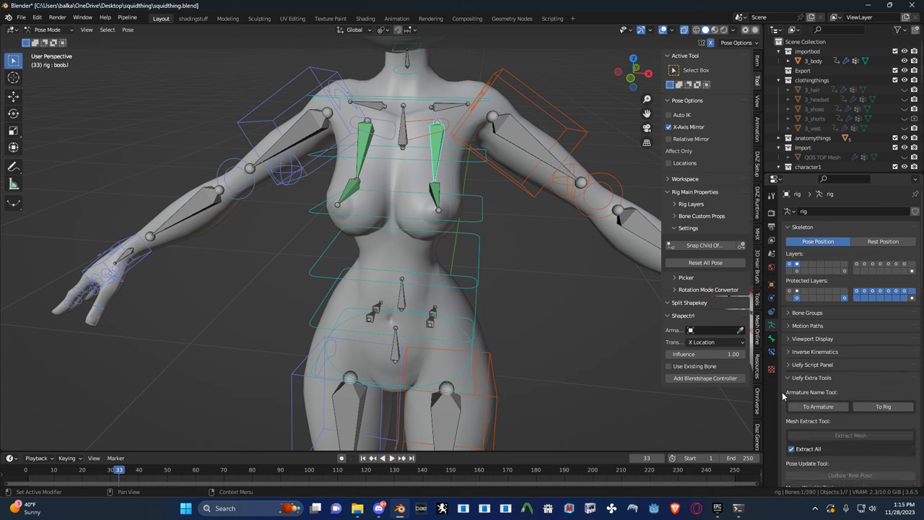
pyautogui.click(789, 378)
pyautogui.scroll(-4, 792, 437)
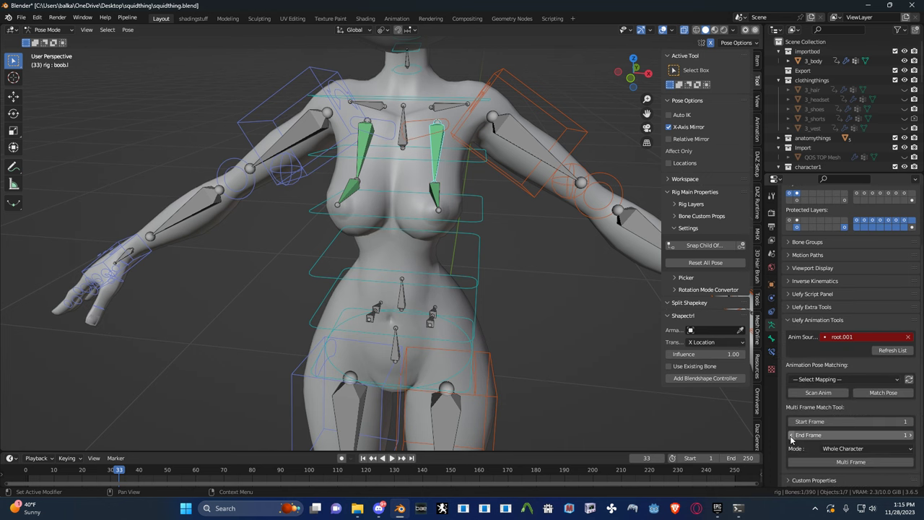
pyautogui.scroll(2, 791, 462)
pyautogui.click(798, 359)
pyautogui.click(771, 351)
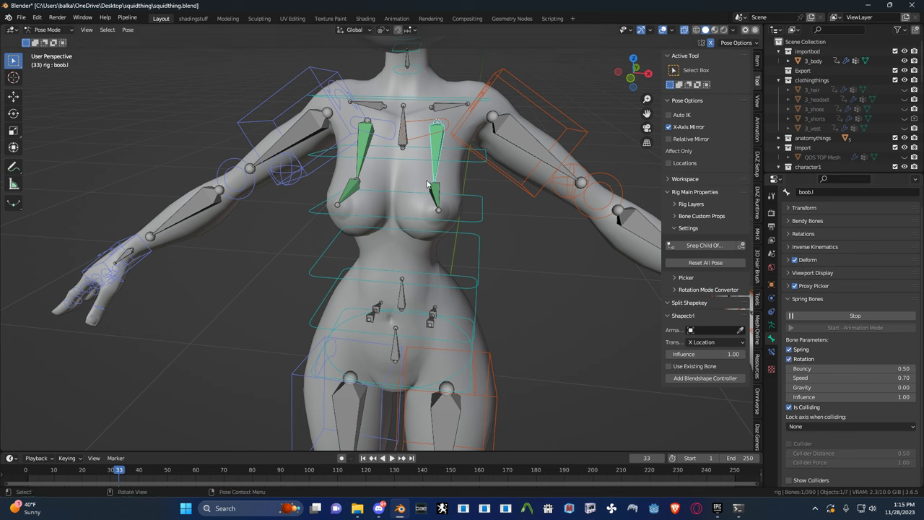
pyautogui.click(365, 149)
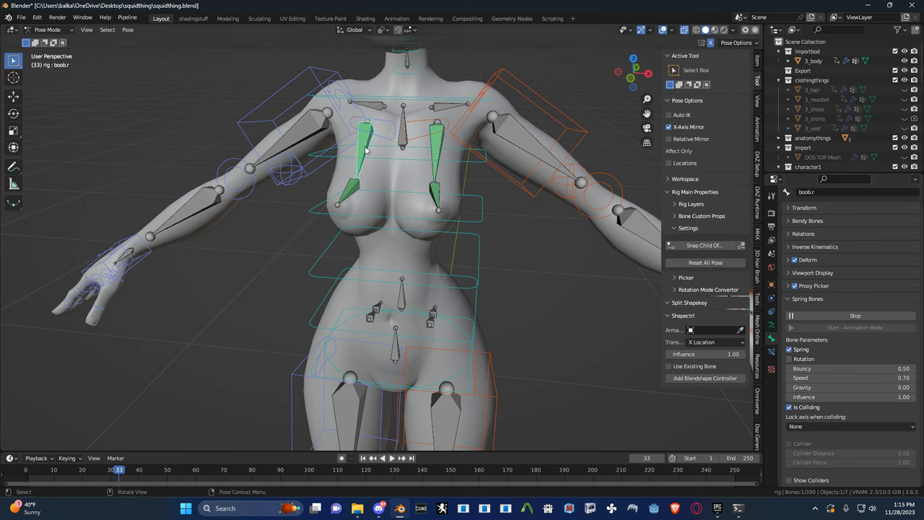
pyautogui.click(798, 360)
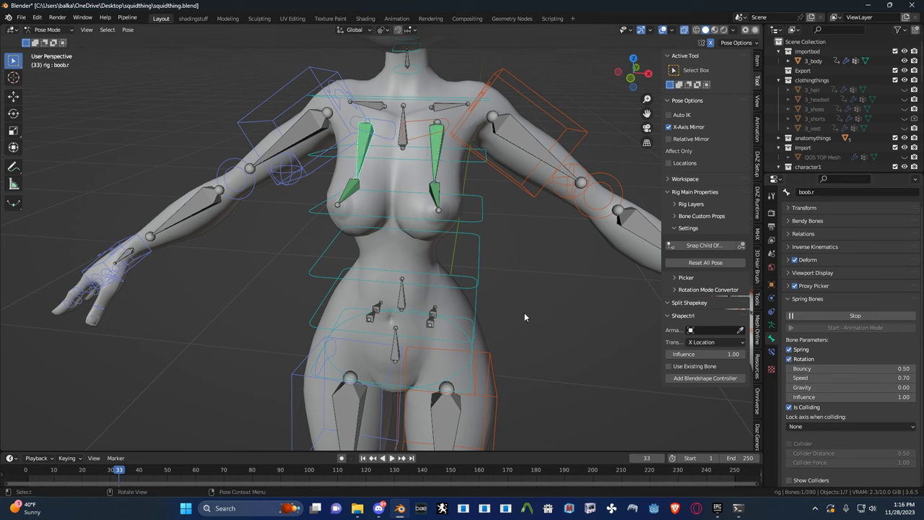
# - Select c_root_master.x and try several temporary moves to check the chest bones' spring motion with Rotation enabled
pyautogui.click(474, 350)
pyautogui.moveTo(474, 350); pyautogui.dragTo(502, 352, button='middle')
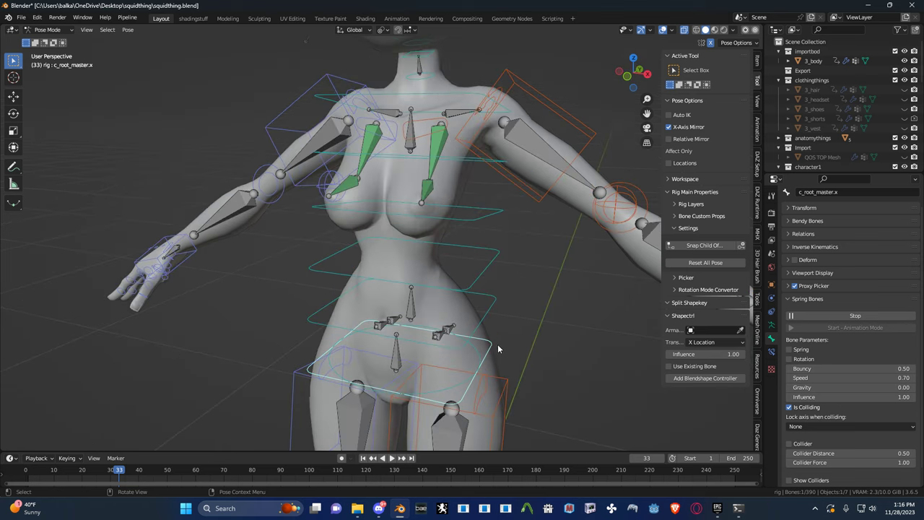
pyautogui.press('g')
pyautogui.rightClick(489, 291)
pyautogui.press('g')
pyautogui.rightClick(519, 305)
pyautogui.moveTo(518, 305); pyautogui.dragTo(546, 316, button='middle')
pyautogui.press('g')
pyautogui.rightClick(472, 321)
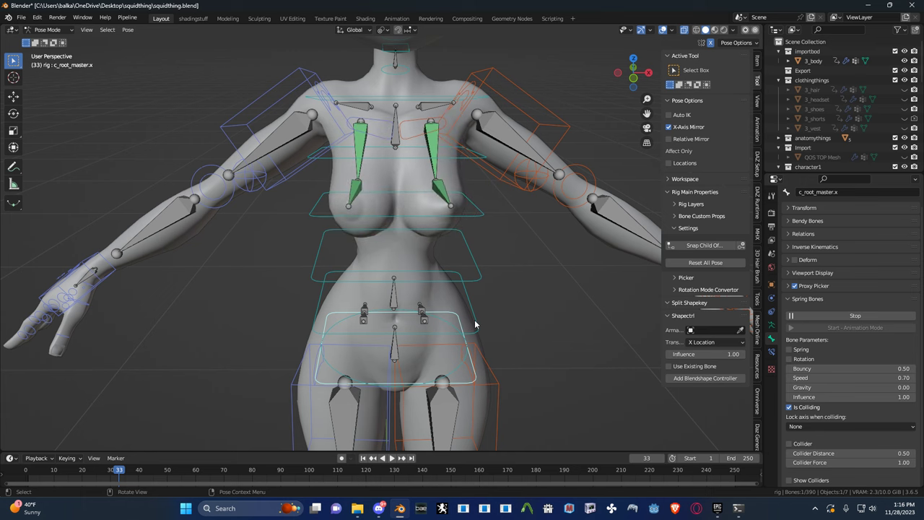
# - Try moving and trackball-rotating c_root_master.x to test the spring response, cancel the transform and inspect the rig from the side
pyautogui.press('g')
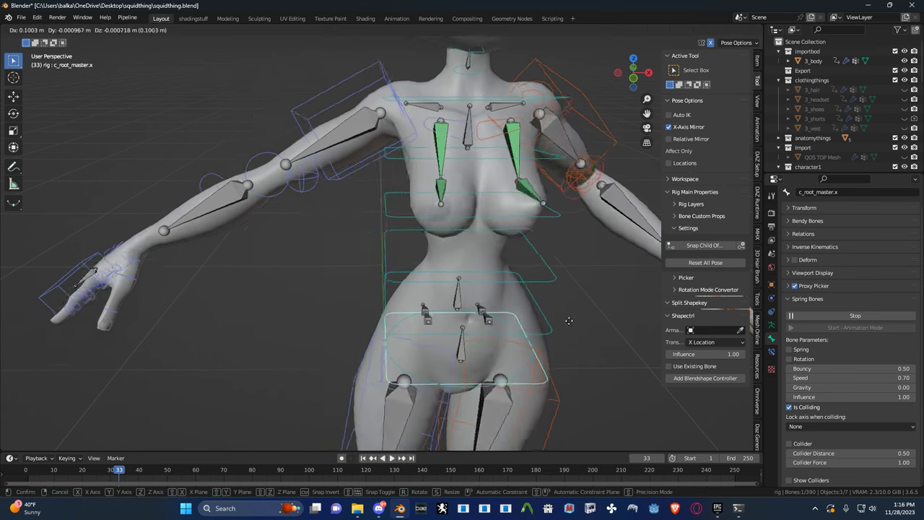
pyautogui.press('r')
pyautogui.press('r')
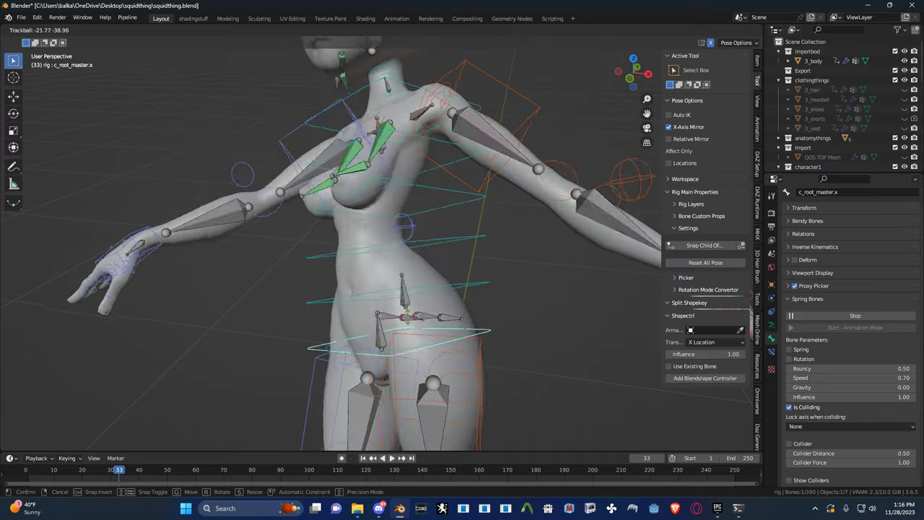
pyautogui.press('Escape')
pyautogui.moveTo(417, 323); pyautogui.dragTo(320, 316, button='middle')
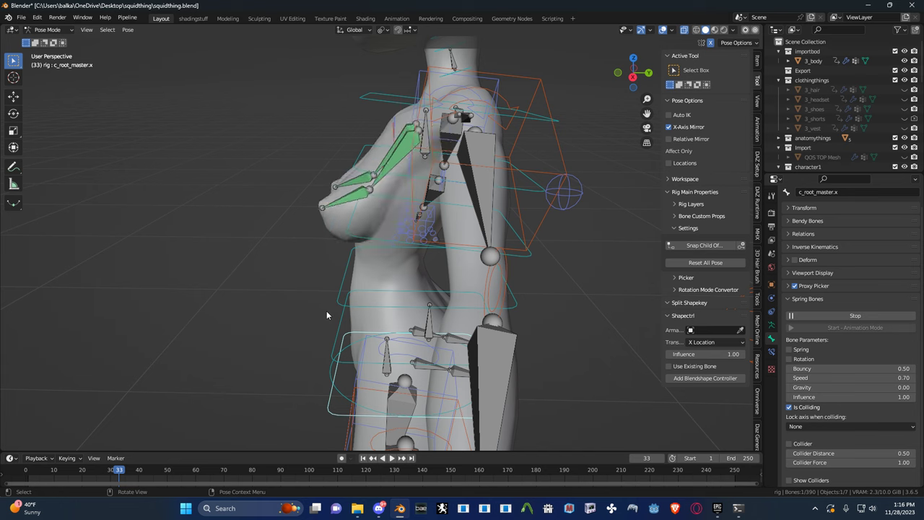
pyautogui.moveTo(332, 314); pyautogui.dragTo(433, 296, button='middle')
# - Return the rig to Object Mode and save the file
pyautogui.hotkey('ctrl', 'Tab')
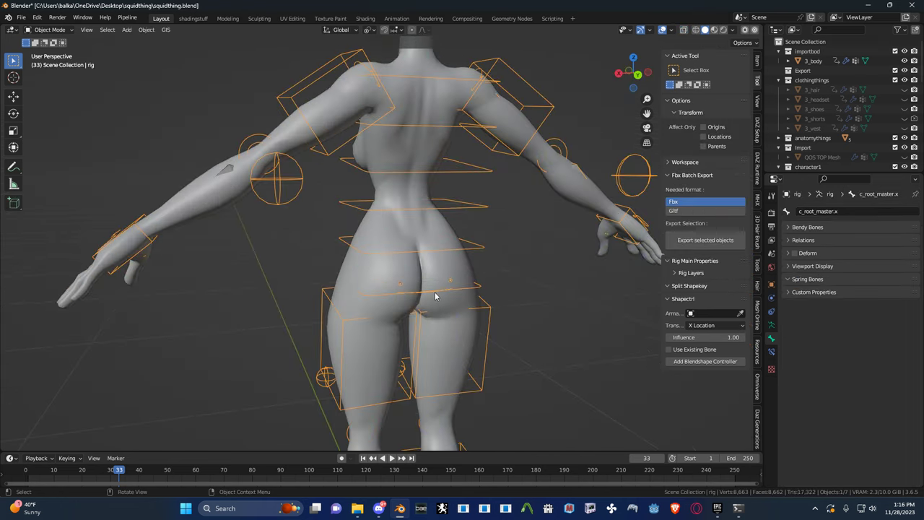
pyautogui.scroll(2, 434, 296)
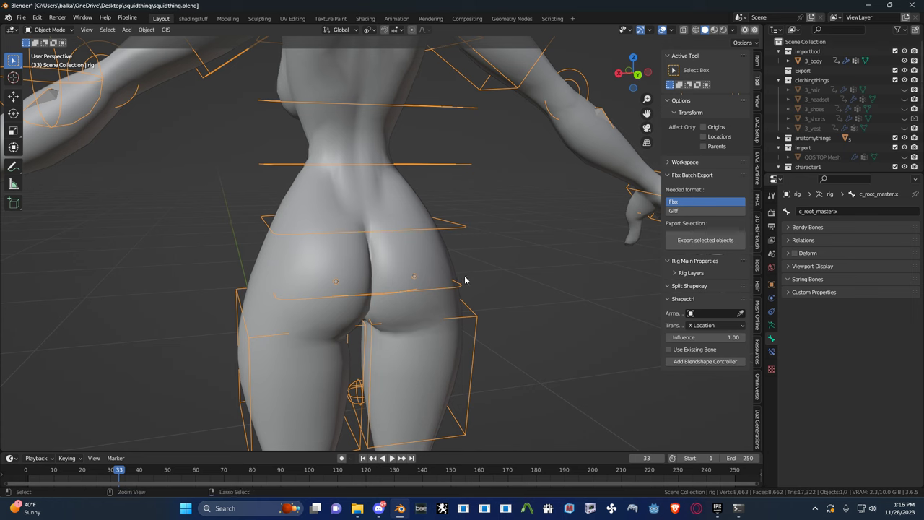
pyautogui.click(482, 237)
pyautogui.click(470, 231)
pyautogui.hotkey('ctrl', 's')
pyautogui.click(506, 243)
pyautogui.click(471, 225)
pyautogui.hotkey('ctrl', 's')
# - Examine the buttock bones from behind in Pose Mode and return to Object Mode
pyautogui.keyDown('shift'); pyautogui.moveTo(462, 287); pyautogui.dragTo(511, 240, button='middle'); pyautogui.keyUp('shift')
pyautogui.scroll(2, 470, 237)
pyautogui.hotkey('ctrl', 'Tab')
pyautogui.click(429, 229)
pyautogui.moveTo(455, 231); pyautogui.dragTo(383, 249, button='middle')
pyautogui.scroll(2, 457, 242)
pyautogui.click(486, 242)
pyautogui.hotkey('ctrl', 'Tab')
# - In the body mesh's Edit Mode, select a vertex near the left buttock's centre and grow the selection three times
pyautogui.click(306, 245)
pyautogui.press('Tab')
pyautogui.scroll(1, 379, 248)
pyautogui.press('1')
pyautogui.click(326, 237)
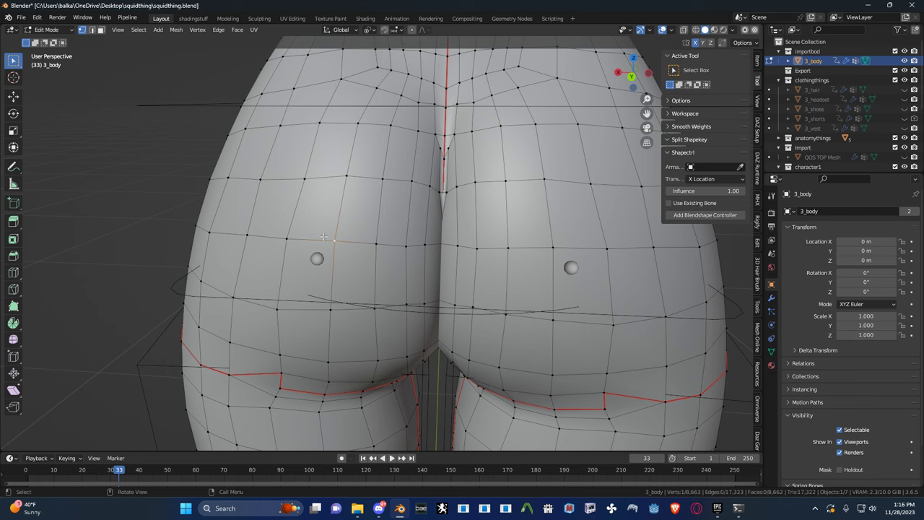
pyautogui.press('ctrl+KP_Add')
pyautogui.press('ctrl+KP_Add')
pyautogui.press('ctrl+KP_Add')
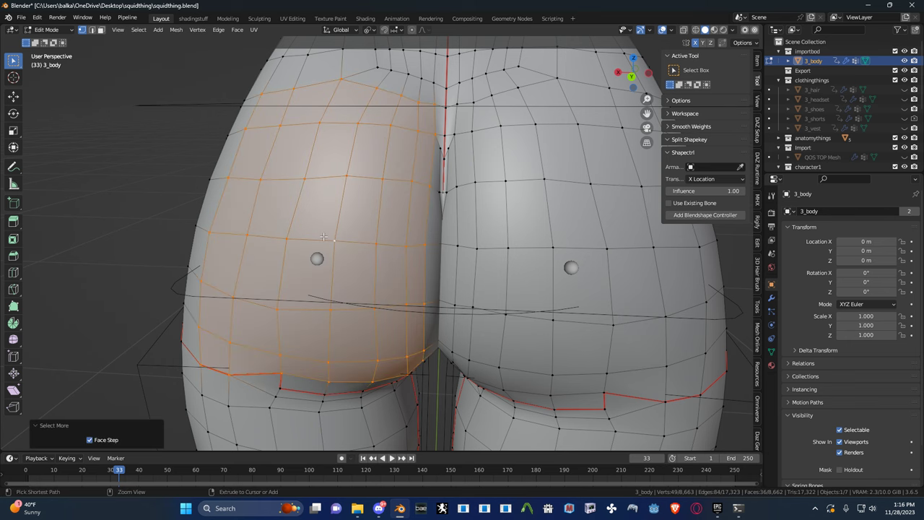
# - In face selection mode, add the left buttock's inner faces along the cleft and the inner underside to the selection
pyautogui.press('3')
pyautogui.moveTo(433, 154); pyautogui.dragTo(434, 132, button='middle')
pyautogui.keyDown('shift'); pyautogui.click(429, 140); pyautogui.keyUp('shift')
pyautogui.moveTo(427, 188); pyautogui.dragTo(422, 148, button='middle')
pyautogui.keyDown('ctrl'); pyautogui.click(424, 249); pyautogui.keyUp('ctrl')
pyautogui.moveTo(424, 250); pyautogui.dragTo(420, 224, button='middle')
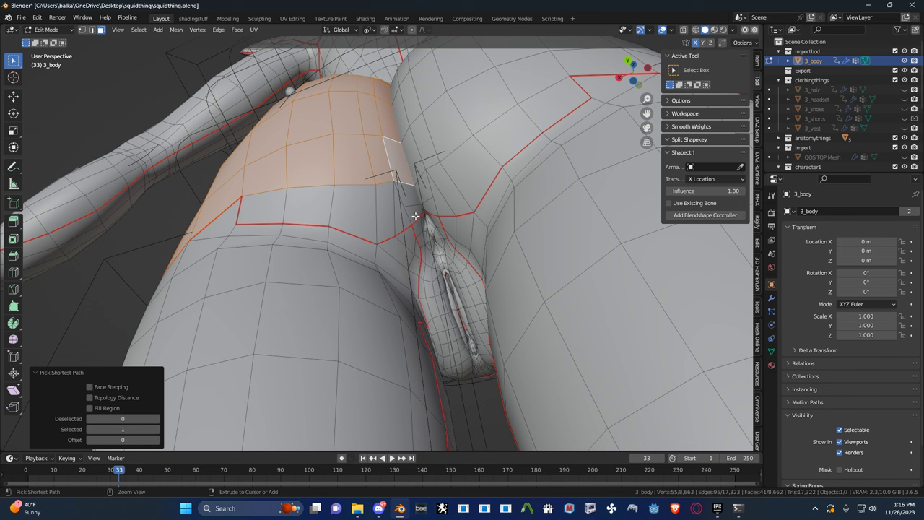
pyautogui.keyDown('ctrl'); pyautogui.click(416, 215); pyautogui.keyUp('ctrl')
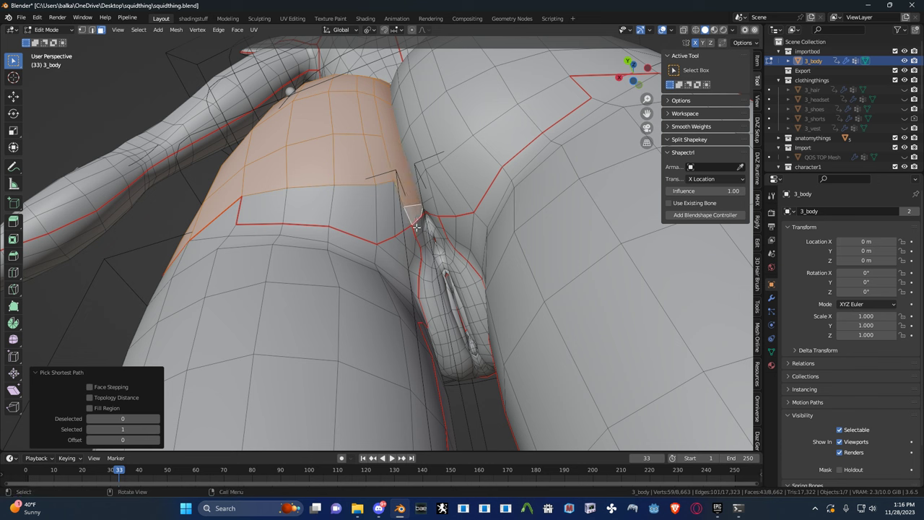
pyautogui.keyDown('ctrl'); pyautogui.click(417, 228); pyautogui.keyUp('ctrl')
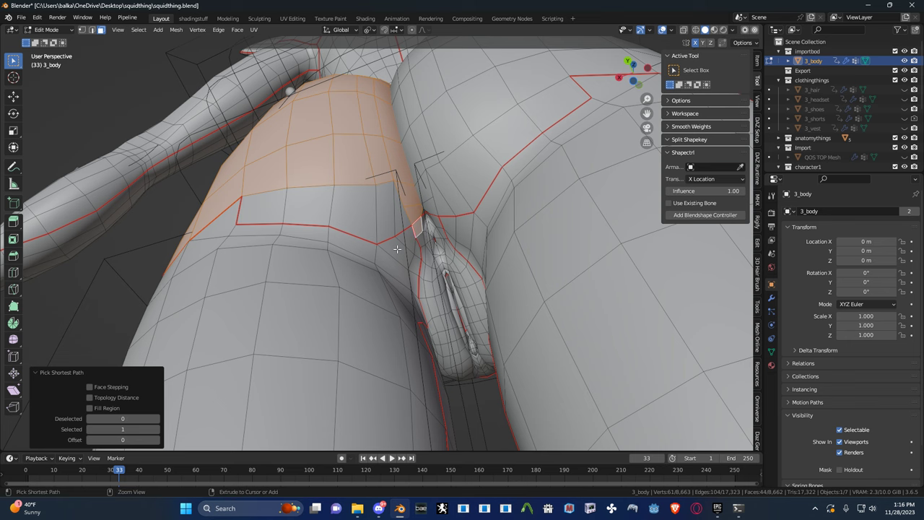
pyautogui.keyDown('ctrl'); pyautogui.click(397, 249); pyautogui.keyUp('ctrl')
pyautogui.press('c')
pyautogui.click(384, 223)
pyautogui.rightClick(384, 218)
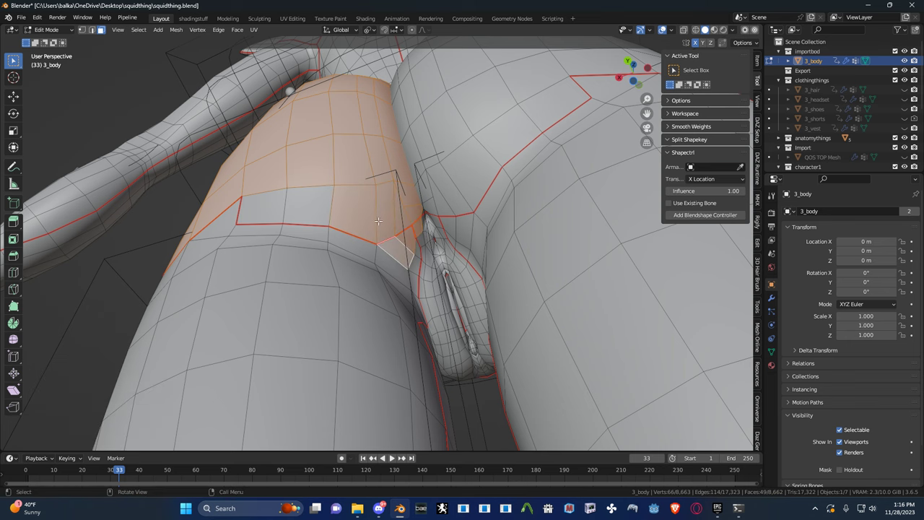
# - Add the remaining faces along the left buttock's lower crease to the selection
pyautogui.moveTo(378, 223); pyautogui.dragTo(396, 276, button='middle')
pyautogui.keyDown('shift'); pyautogui.click(395, 272); pyautogui.keyUp('shift')
pyautogui.keyDown('ctrl'); pyautogui.click(276, 227); pyautogui.keyUp('ctrl')
pyautogui.press('c')
pyautogui.click(355, 226)
pyautogui.rightClick(357, 216)
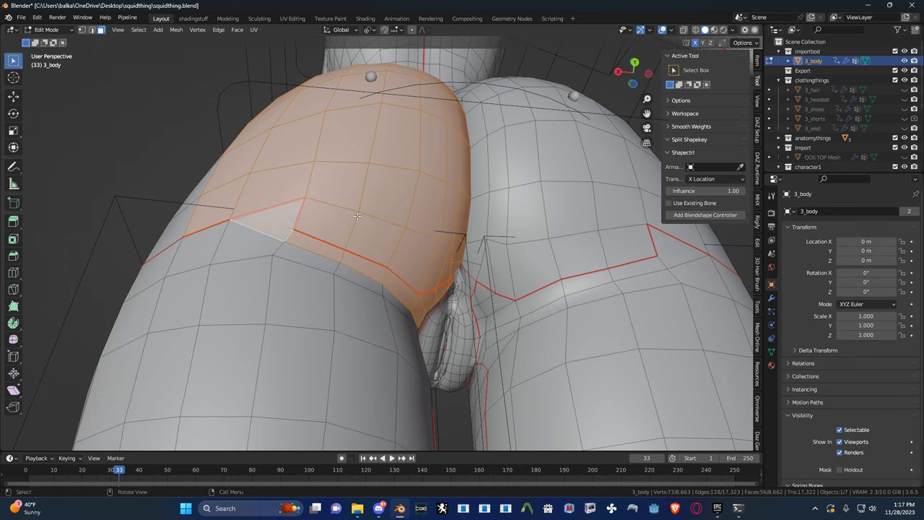
# - Extend the face selection over the outer side of the left buttock and save the file
pyautogui.moveTo(356, 215); pyautogui.dragTo(312, 319, button='middle')
pyautogui.press('c')
pyautogui.moveTo(282, 319); pyautogui.dragTo(282, 300)
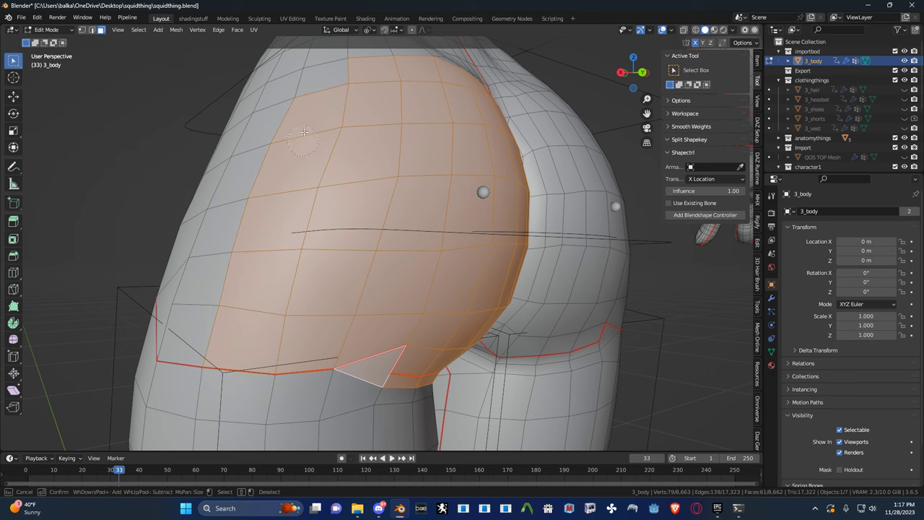
pyautogui.rightClick(321, 99)
pyautogui.moveTo(322, 100); pyautogui.dragTo(402, 125, button='middle')
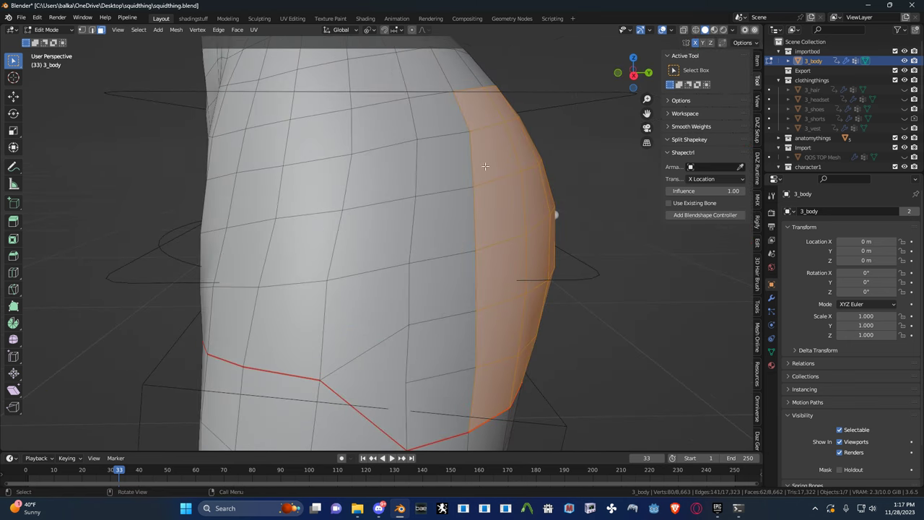
pyautogui.moveTo(482, 164); pyautogui.dragTo(363, 184, button='middle')
pyautogui.hotkey('ctrl', 's')
pyautogui.scroll(2, 363, 176)
pyautogui.scroll(-1, 362, 183)
# - Add a new vertex group to the body mesh and name it butt.l
pyautogui.click(771, 351)
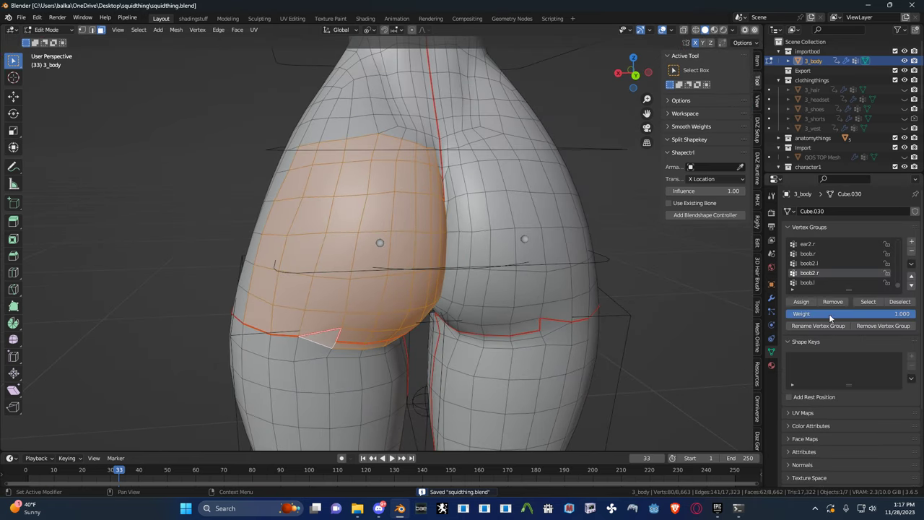
pyautogui.click(911, 242)
pyautogui.doubleClick(807, 283)
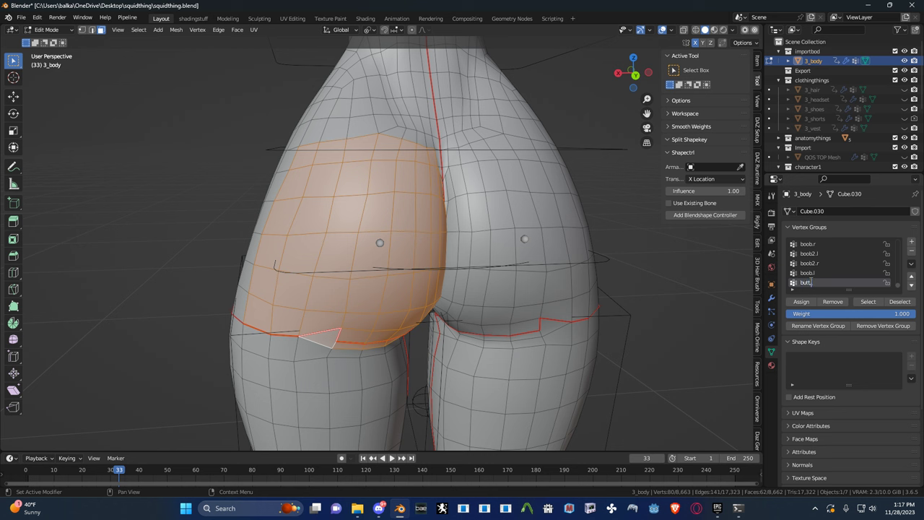
pyautogui.write('butt.l')
pyautogui.press('Return')
# - Mirror the buttock face selection across X and assign it to a new vertex group named butt.r with weight 1.000
pyautogui.click(138, 30)
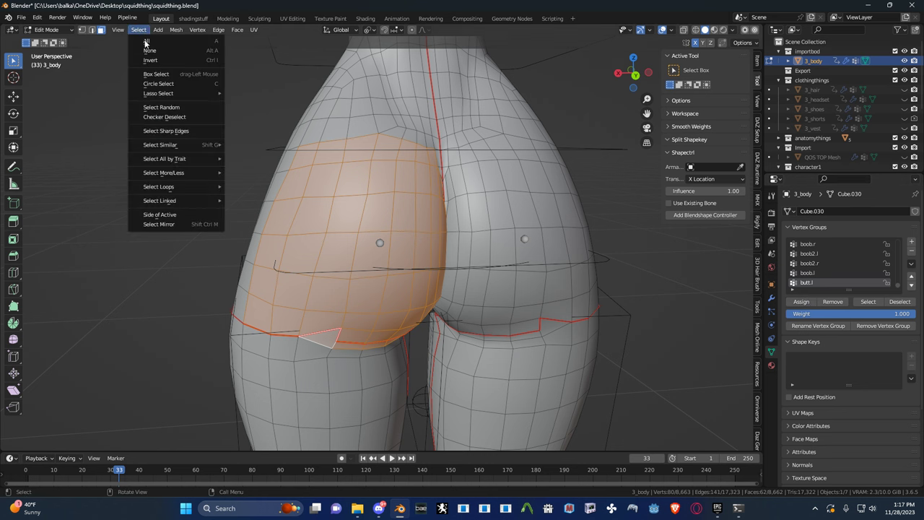
pyautogui.click(177, 224)
pyautogui.moveTo(314, 208); pyautogui.dragTo(349, 210, button='middle')
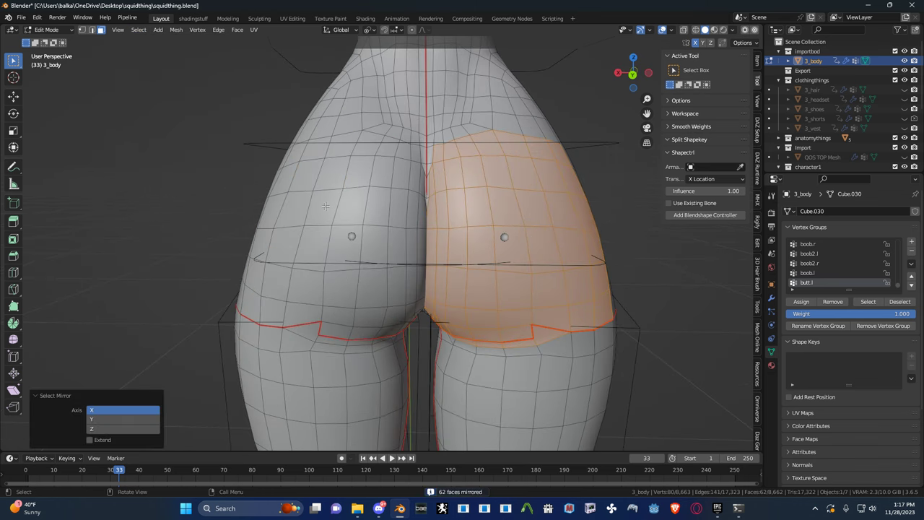
pyautogui.click(911, 243)
pyautogui.doubleClick(807, 282)
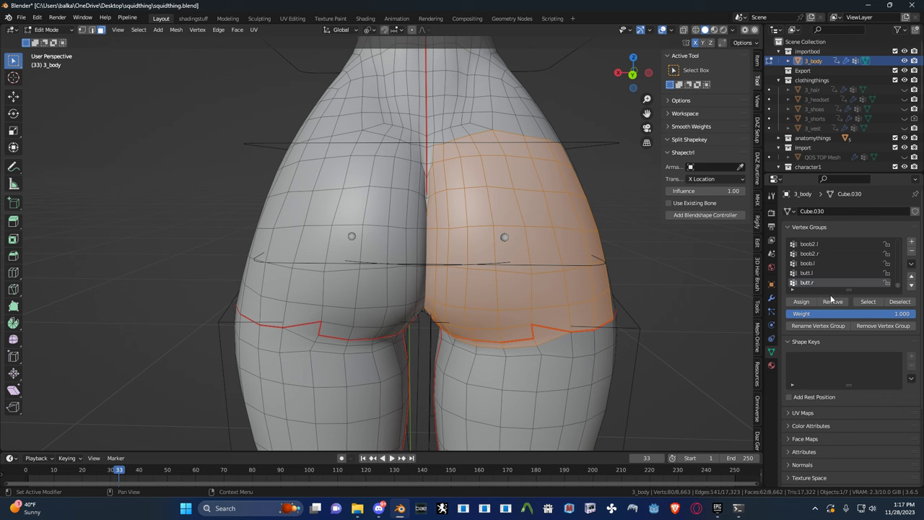
pyautogui.click(803, 303)
# - Shrink the right buttock's face selection by two steps and add faces around its centre with Circle Select
pyautogui.moveTo(682, 290); pyautogui.dragTo(612, 289, button='middle')
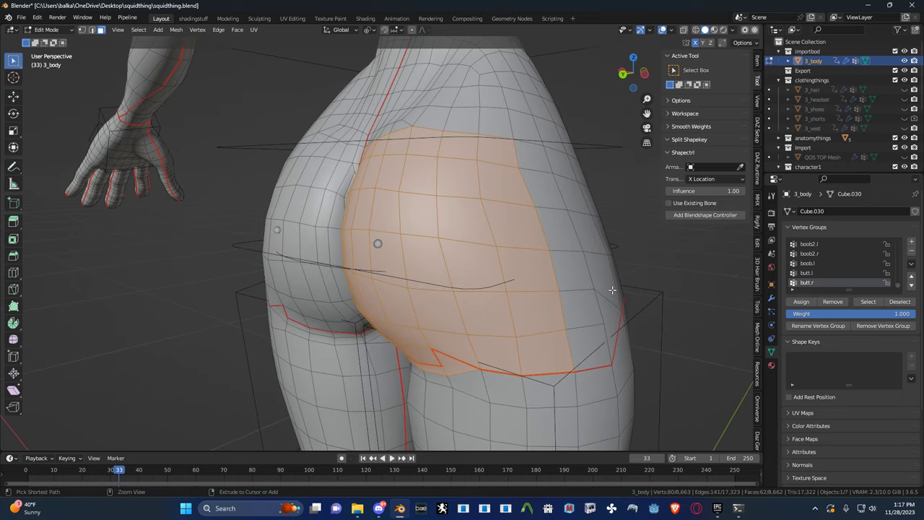
pyautogui.press('ctrl+KP_Subtract')
pyautogui.press('ctrl+KP_Subtract')
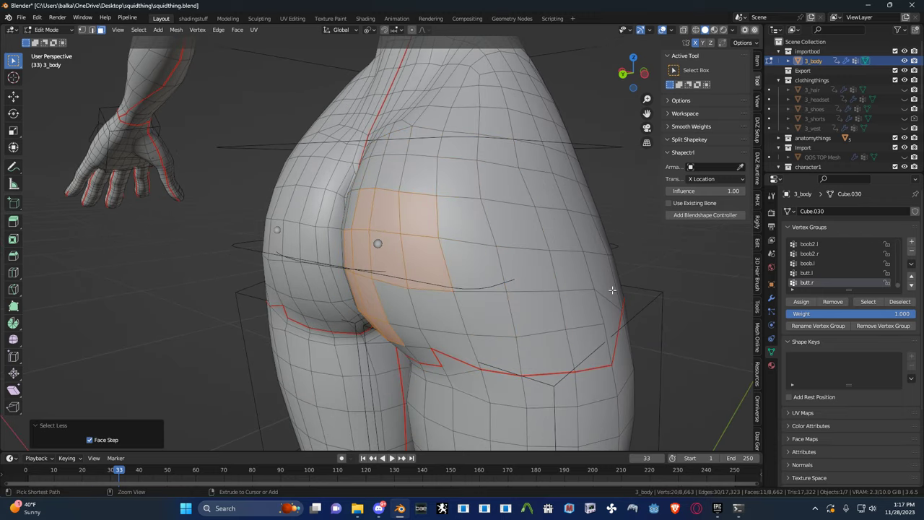
pyautogui.moveTo(604, 287); pyautogui.dragTo(630, 275, button='middle')
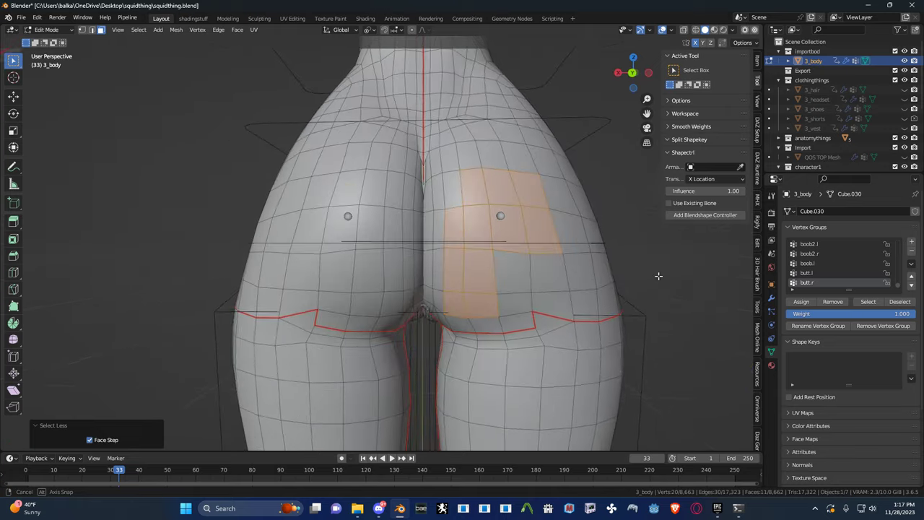
pyautogui.click(511, 257)
pyautogui.press('c')
pyautogui.moveTo(483, 283)
pyautogui.mouseDown()
pyautogui.moveTo(493, 211)
pyautogui.moveTo(544, 229)
pyautogui.moveTo(540, 246)
pyautogui.moveTo(477, 264)
pyautogui.mouseUp()
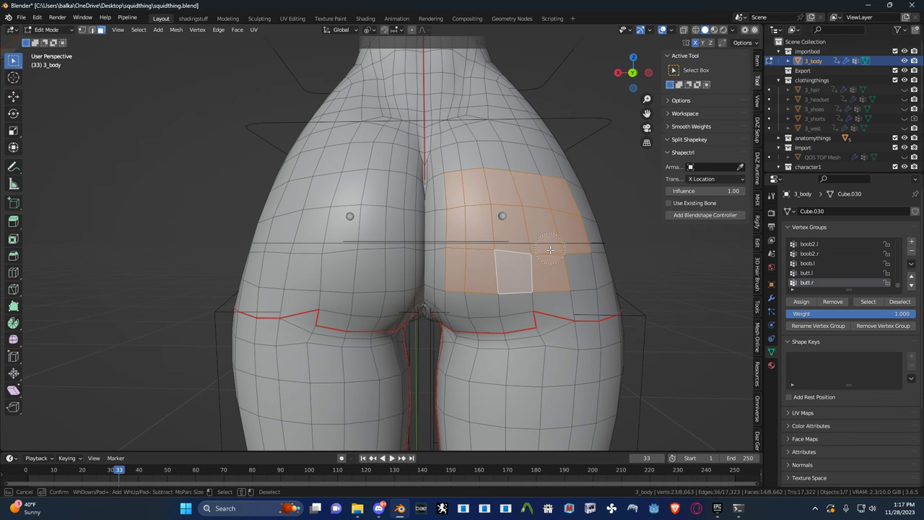
# - Extend the right buttock selection with Circle Select over the inner column and lower row of faces above the crease
pyautogui.moveTo(540, 222); pyautogui.dragTo(472, 209, button='middle')
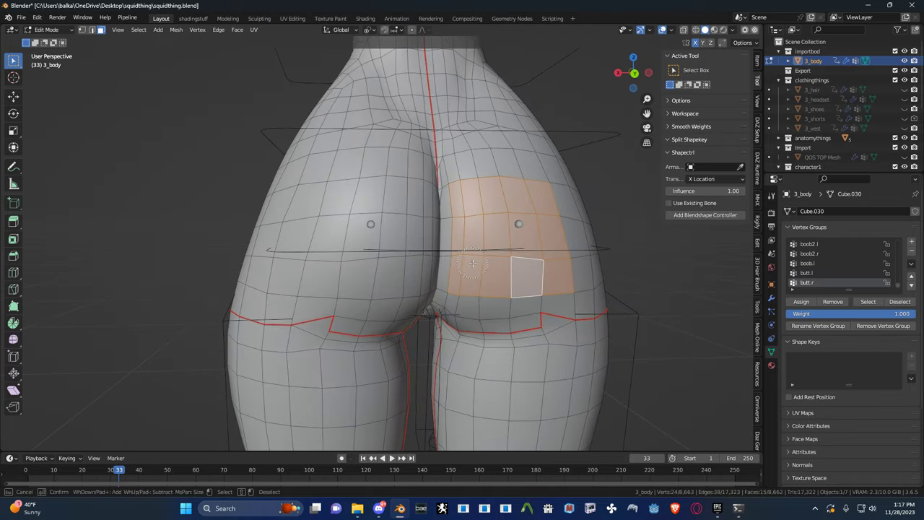
pyautogui.rightClick(496, 285)
pyautogui.moveTo(496, 285); pyautogui.dragTo(477, 268, button='middle')
pyautogui.press('c')
pyautogui.click(455, 275)
pyautogui.click(532, 267)
pyautogui.rightClick(530, 268)
pyautogui.moveTo(530, 268)
pyautogui.mouseDown(button='middle')
pyautogui.moveTo(503, 254)
pyautogui.moveTo(519, 260)
pyautogui.mouseUp(button='middle')
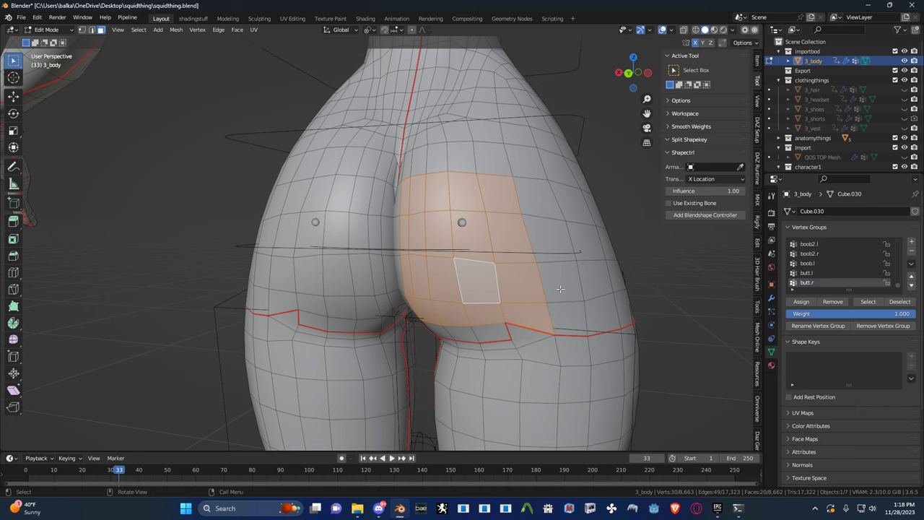
# - Try the right buttock selection without its lower outer corner face and restore that face to the selection
pyautogui.press('c')
pyautogui.press('Escape')
pyautogui.press('c')
pyautogui.moveTo(541, 316)
pyautogui.mouseDown(button='middle')
pyautogui.moveTo(527, 209)
pyautogui.moveTo(543, 189)
pyautogui.mouseUp(button='middle')
pyautogui.press('Escape')
pyautogui.press('c')
pyautogui.moveTo(543, 189); pyautogui.dragTo(526, 269)
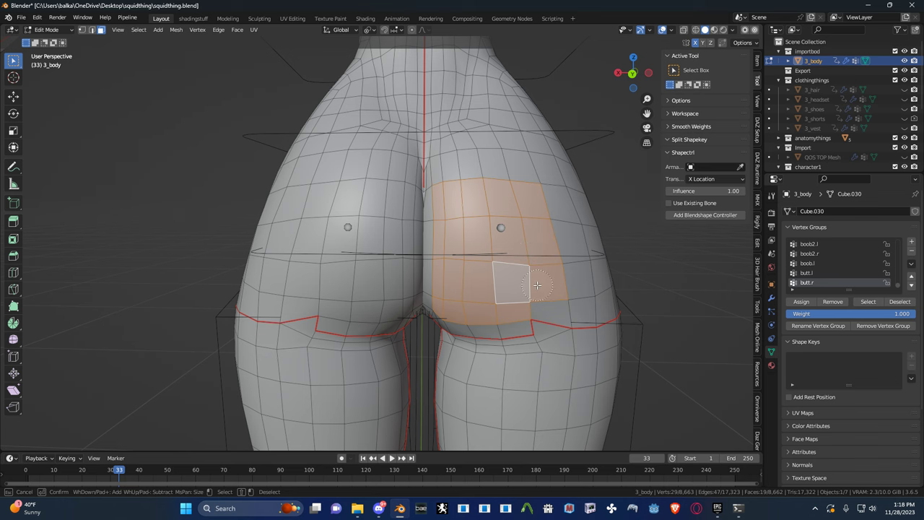
pyautogui.press('Escape')
pyautogui.moveTo(537, 285); pyautogui.dragTo(516, 280, button='middle')
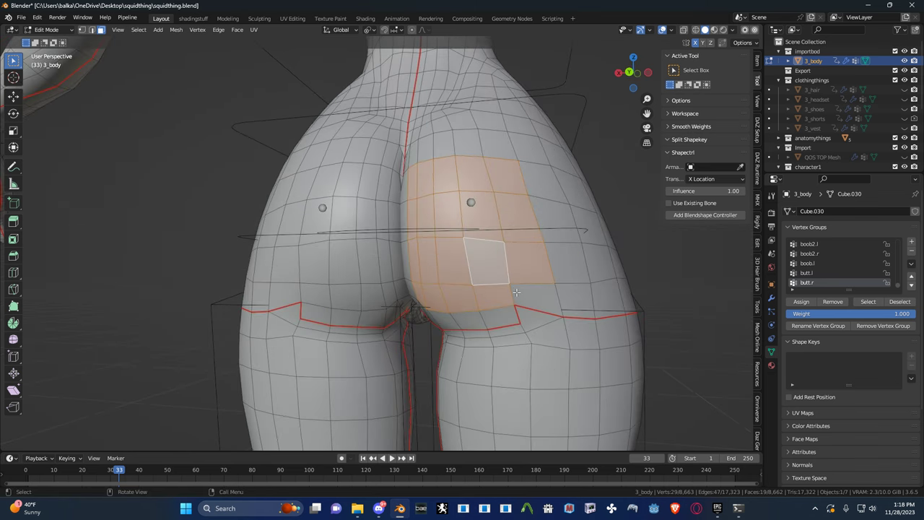
pyautogui.press('c')
pyautogui.press('Escape')
pyautogui.moveTo(522, 277); pyautogui.dragTo(537, 280, button='middle')
# - Assign the selected faces to a new vertex group butt2.r and their X-mirrored counterparts to a new group butt2.l, both with weight 1.000
pyautogui.click(910, 242)
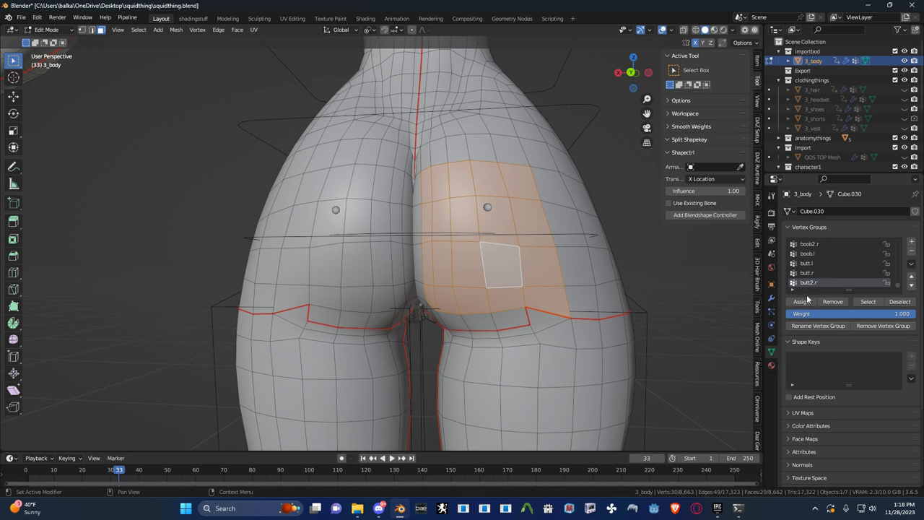
pyautogui.click(805, 302)
pyautogui.click(138, 30)
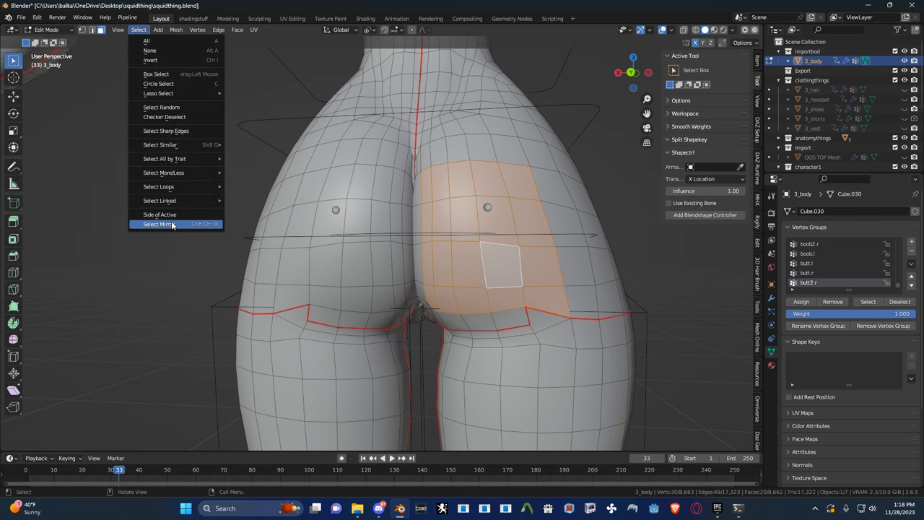
pyautogui.click(208, 225)
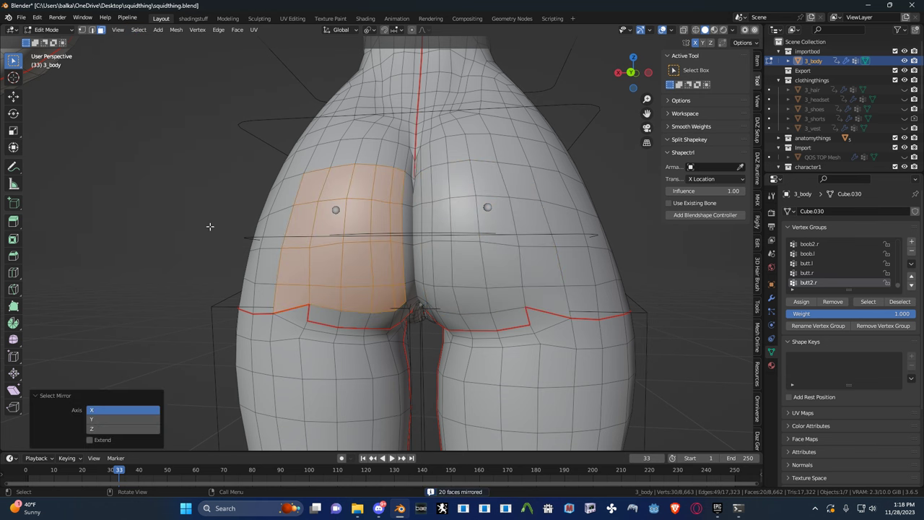
pyautogui.click(911, 242)
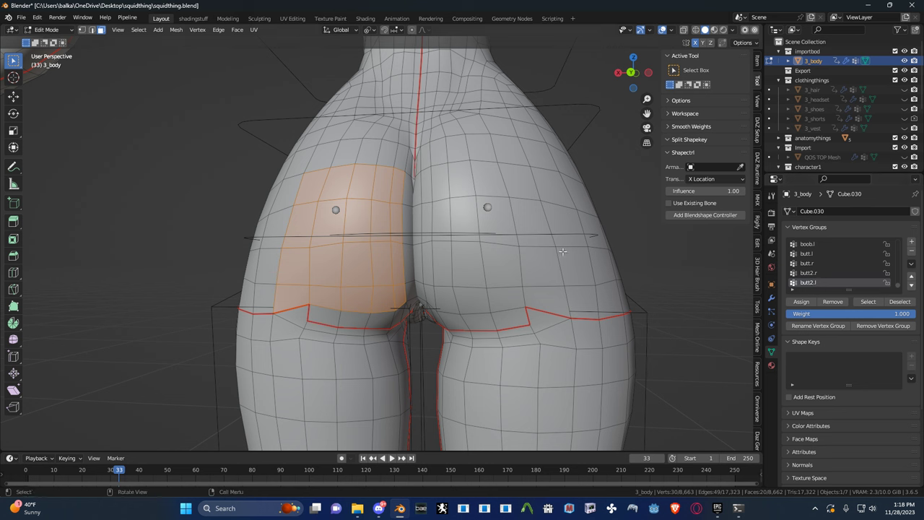
pyautogui.click(798, 304)
# - Select the rig together with the body mesh, enter Weight Paint mode and make the butt.l bone active
pyautogui.hotkey('ctrl', 'Tab')
pyautogui.click(395, 262)
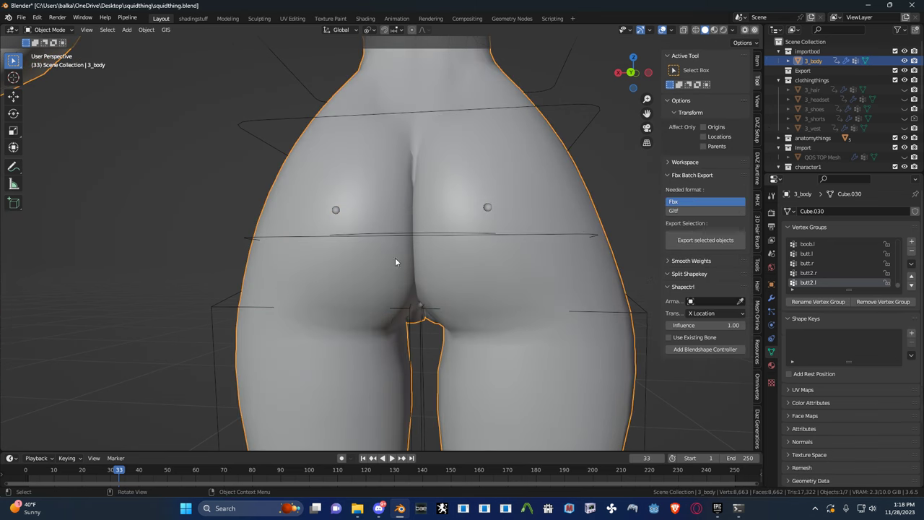
pyautogui.click(337, 211)
pyautogui.scroll(-1, 354, 224)
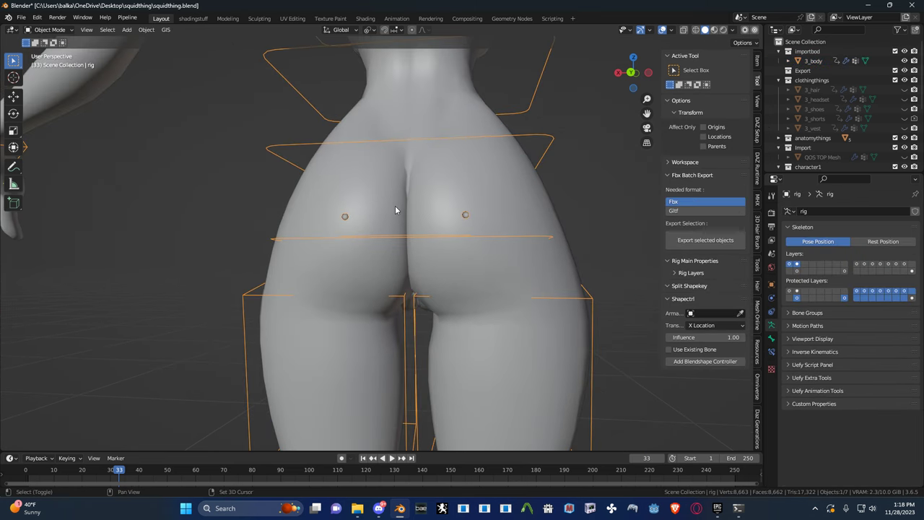
pyautogui.keyDown('shift'); pyautogui.click(395, 206); pyautogui.keyUp('shift')
pyautogui.hotkey('ctrl', 'Tab')
pyautogui.click(330, 181)
pyautogui.press('g')
pyautogui.rightClick(347, 215)
pyautogui.keyDown('ctrl'); pyautogui.click(367, 207); pyautogui.keyUp('ctrl')
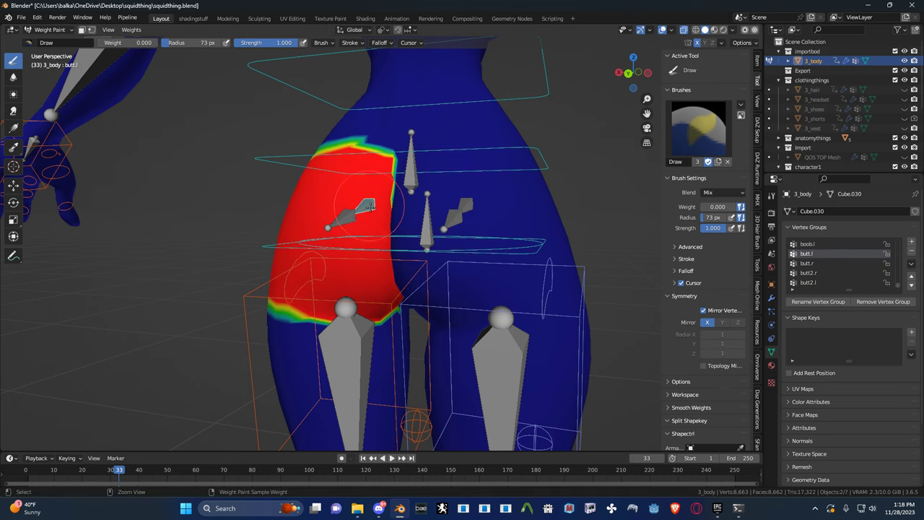
# - Test how the left buttock deforms by temporarily moving the butt.l bone from several viewing angles
pyautogui.scroll(-2, 383, 241)
pyautogui.press('g')
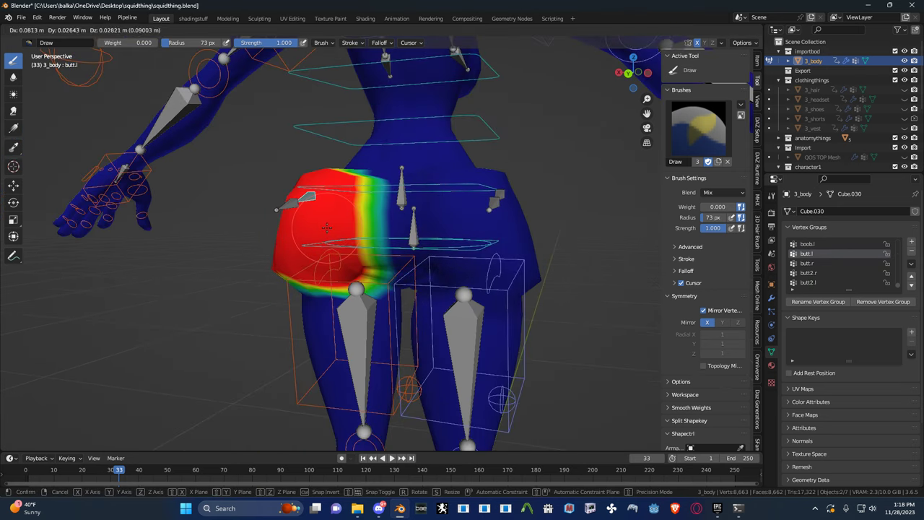
pyautogui.click(354, 253)
pyautogui.moveTo(354, 252); pyautogui.dragTo(252, 285, button='middle')
pyautogui.press('g')
pyautogui.click(395, 296)
# - Smooth the butt.l vertex group weights with factor 0.500 and 6 iterations
pyautogui.click(131, 30)
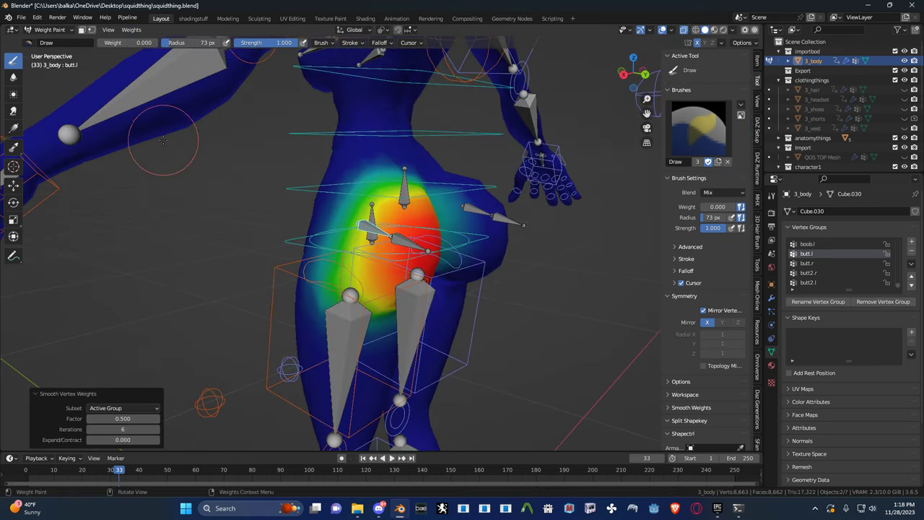
pyautogui.moveTo(239, 286); pyautogui.dragTo(215, 309, button='middle')
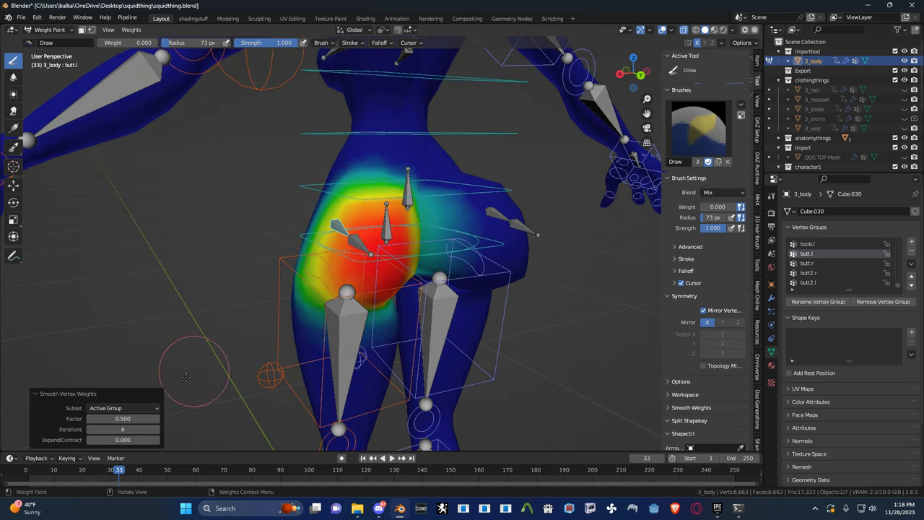
pyautogui.moveTo(383, 264); pyautogui.dragTo(412, 255, button='middle')
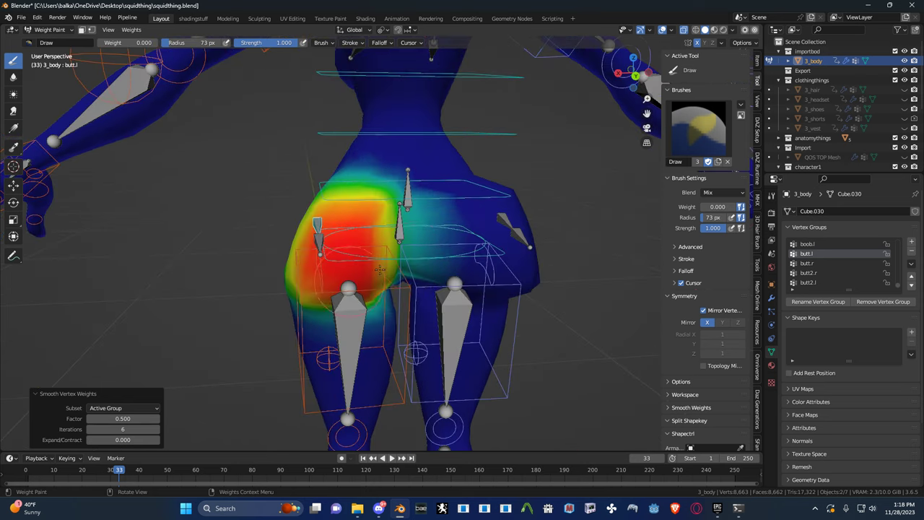
# - Select the butt.r bone and smooth its vertex group weights with factor 0.500 and 6 iterations
pyautogui.keyDown('ctrl'); pyautogui.click(501, 217); pyautogui.keyUp('ctrl')
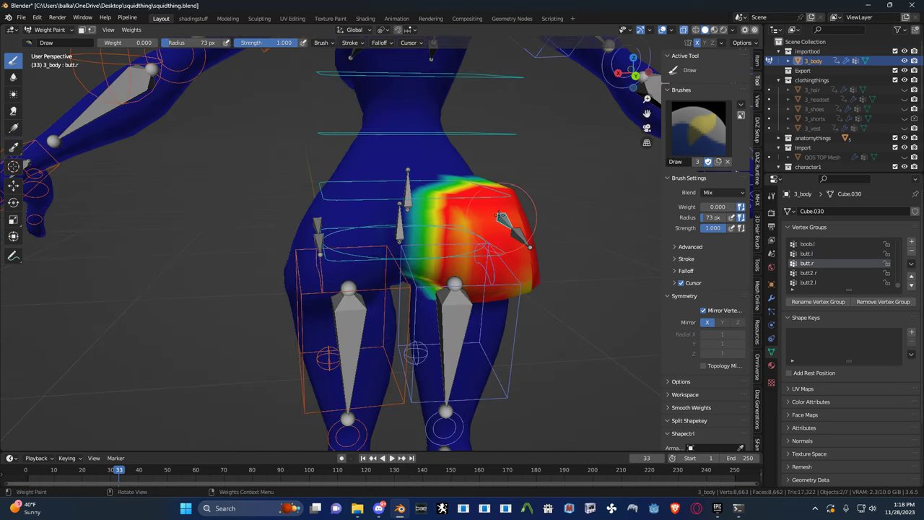
pyautogui.click(140, 32)
pyautogui.click(151, 143)
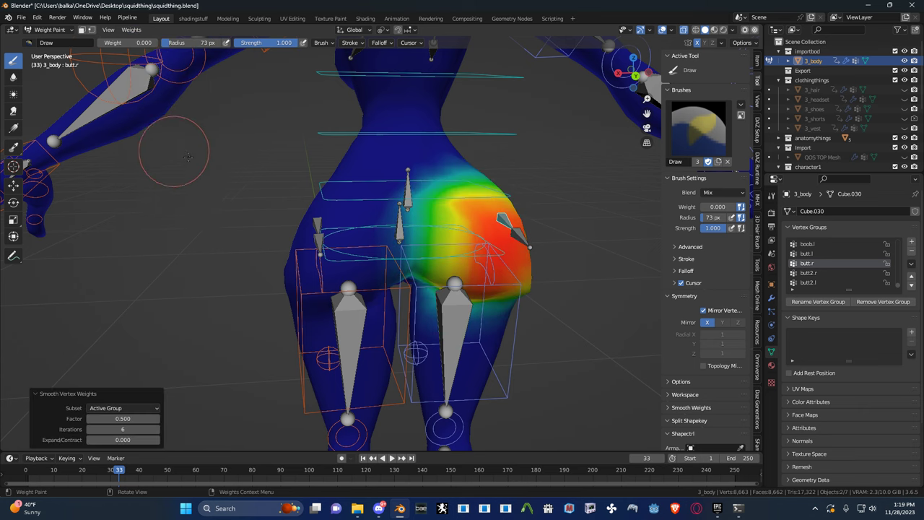
pyautogui.moveTo(349, 227); pyautogui.dragTo(341, 222, button='middle')
# - Select the butt2.r bone and smooth its vertex group weights with factor 0.500 and 5 iterations
pyautogui.keyDown('ctrl'); pyautogui.click(524, 238); pyautogui.keyUp('ctrl')
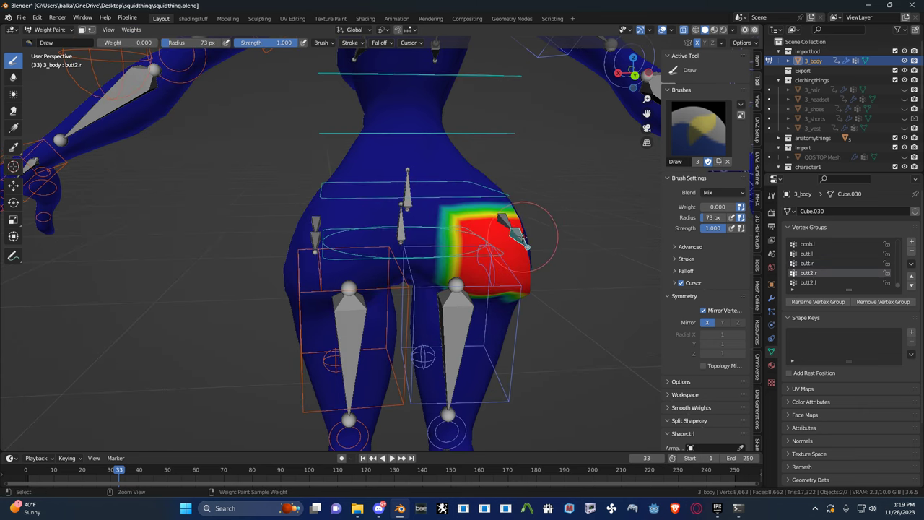
pyautogui.click(123, 31)
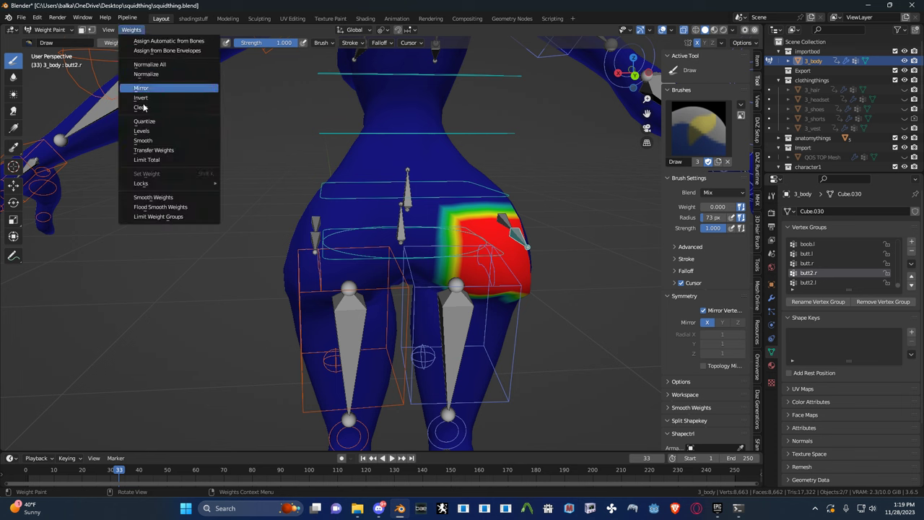
pyautogui.click(153, 144)
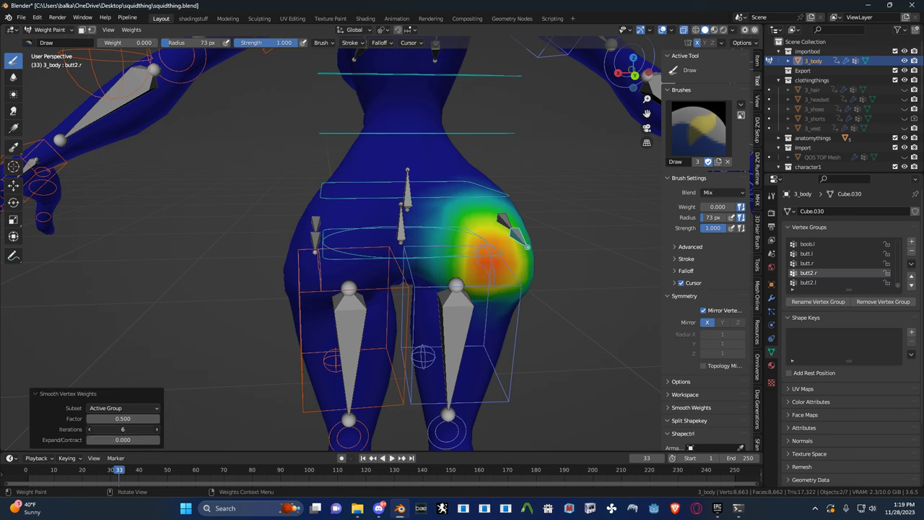
pyautogui.moveTo(130, 429)
pyautogui.mouseDown()
pyautogui.moveTo(116, 429)
pyautogui.moveTo(127, 429)
pyautogui.mouseUp()
pyautogui.moveTo(314, 238); pyautogui.dragTo(292, 242, button='middle')
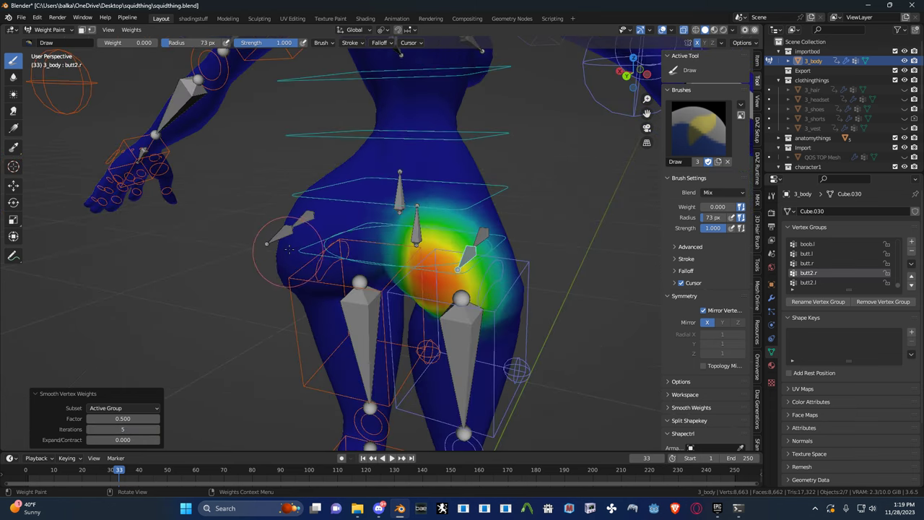
# - Select the butt2.l bone and smooth its vertex group weights with factor 0.500 and 5 iterations
pyautogui.keyDown('ctrl'); pyautogui.click(286, 238); pyautogui.keyUp('ctrl')
pyautogui.click(131, 29)
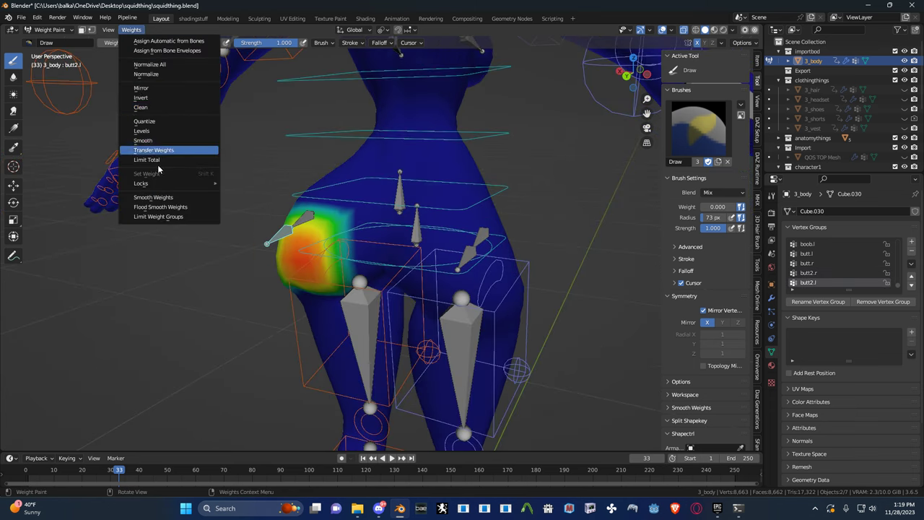
pyautogui.click(148, 134)
# - Check the smoothed left buttock weights from above by temporarily moving the butt.l bone
pyautogui.moveTo(216, 159); pyautogui.dragTo(360, 217, button='middle')
pyautogui.scroll(4, 375, 282)
pyautogui.moveTo(375, 282); pyautogui.dragTo(299, 272, button='middle')
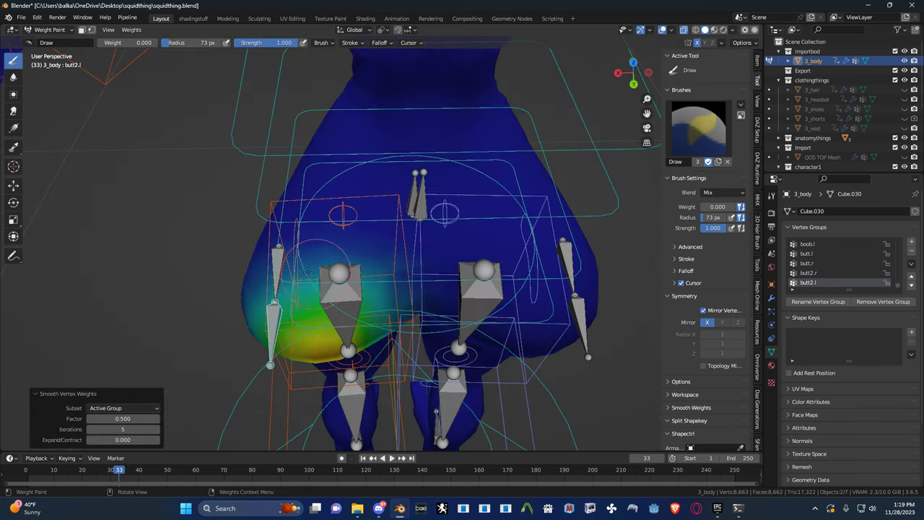
pyautogui.keyDown('ctrl'); pyautogui.click(280, 263); pyautogui.keyUp('ctrl')
pyautogui.press('g')
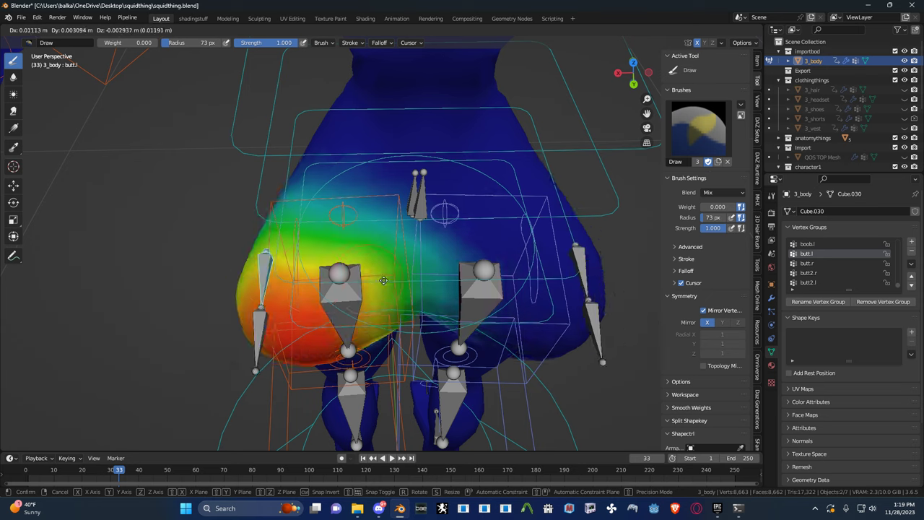
pyautogui.click(361, 285)
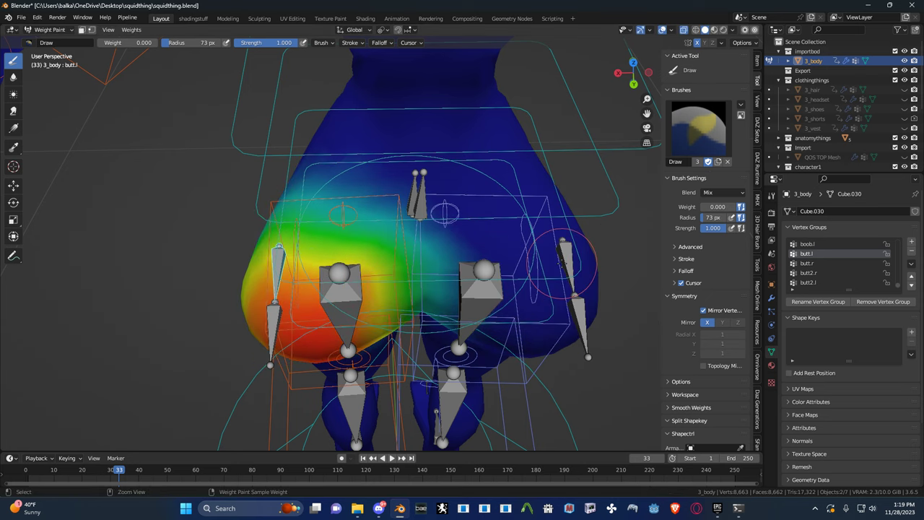
# - Return the body mesh to Object Mode and save the file
pyautogui.moveTo(556, 271); pyautogui.dragTo(481, 230, button='middle')
pyautogui.hotkey('ctrl', 'Tab')
pyautogui.hotkey('ctrl', 's')
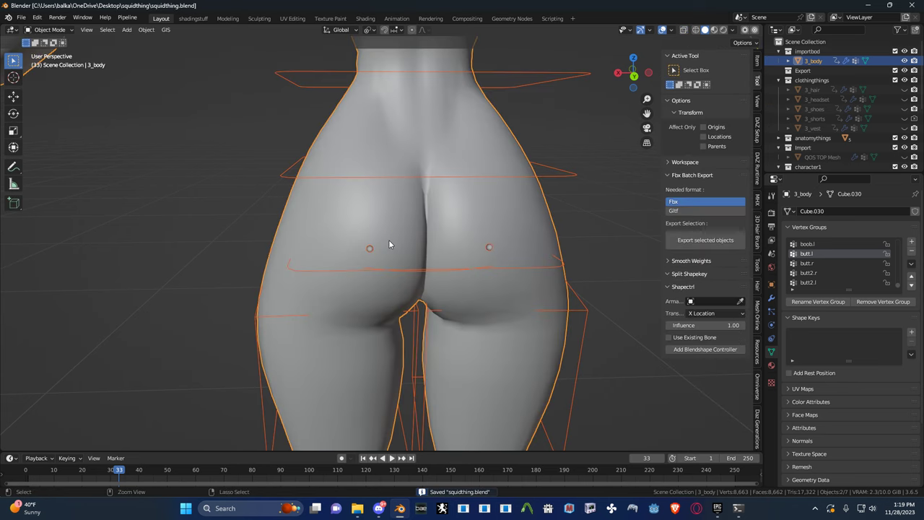
# - Put the rig in Pose Mode and enable the Spring option on the butt.r and butt.l bones
pyautogui.click(577, 195)
pyautogui.hotkey('ctrl', 'Tab')
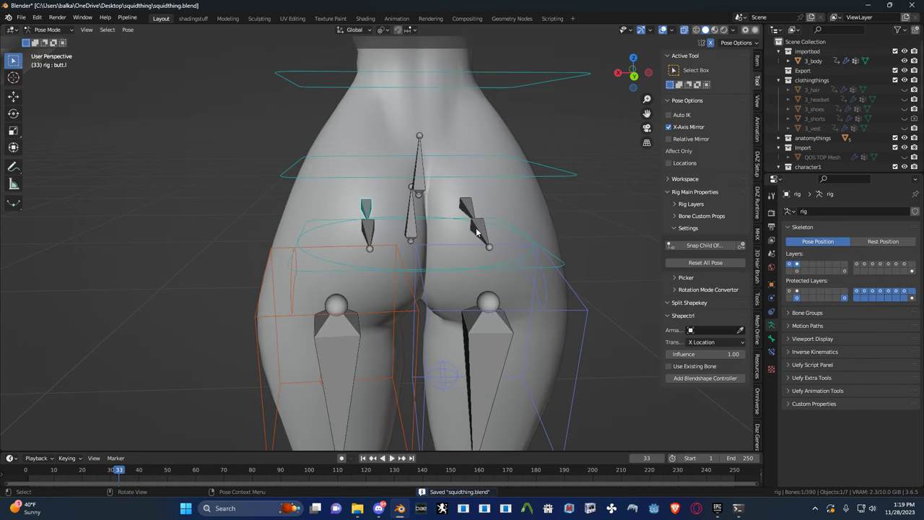
pyautogui.click(470, 209)
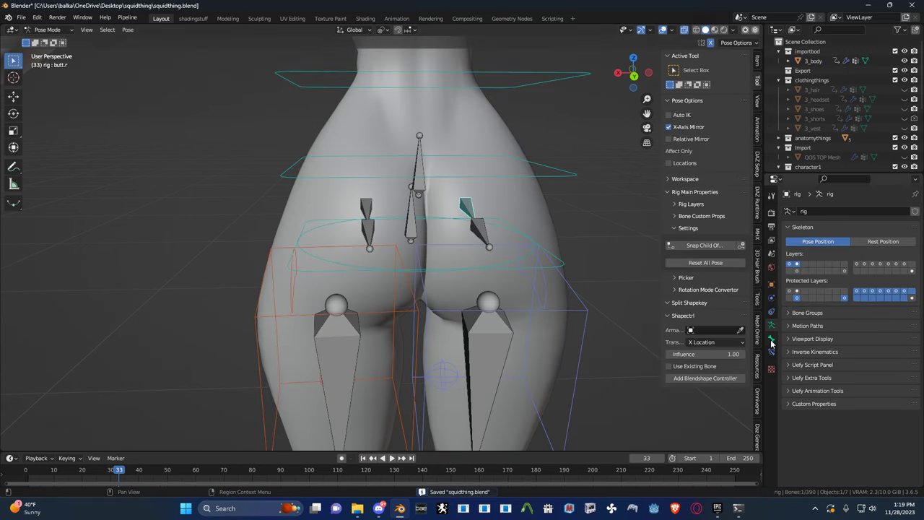
pyautogui.click(771, 352)
pyautogui.click(801, 369)
pyautogui.click(369, 209)
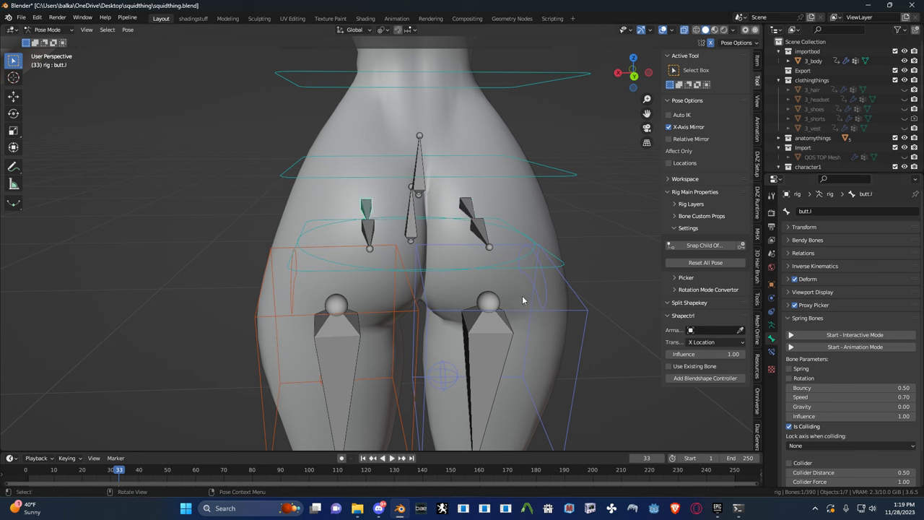
pyautogui.click(789, 369)
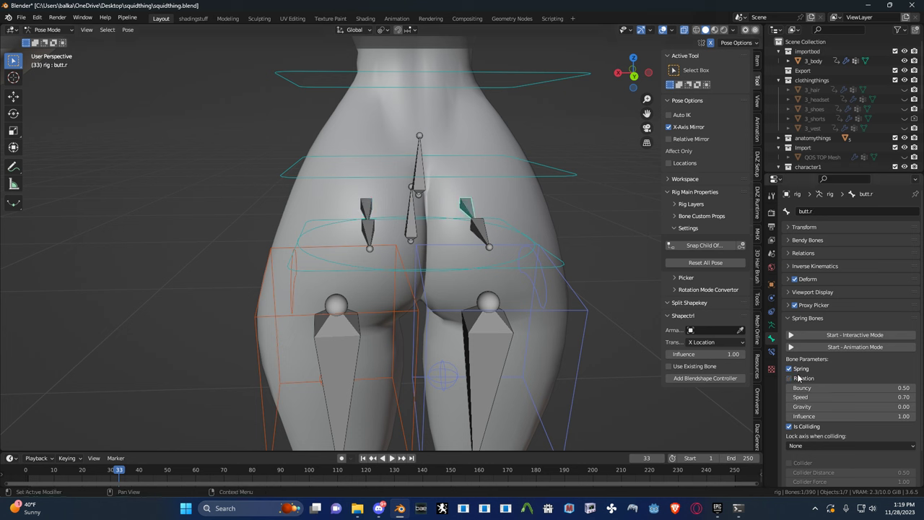
# - Enable the Spring and Rotation spring-bone parameters for the butt2.r bone and select butt2.l
pyautogui.click(472, 230)
pyautogui.moveTo(789, 368); pyautogui.dragTo(797, 380)
pyautogui.click(368, 216)
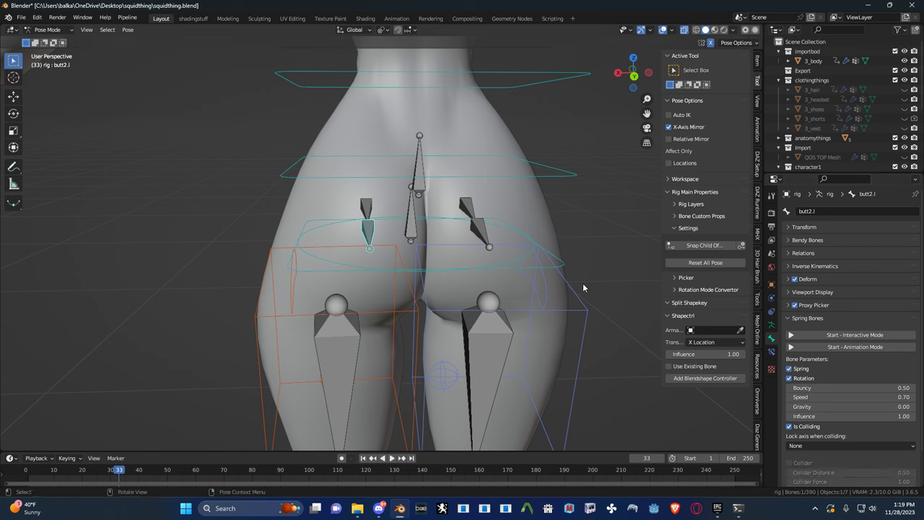
# - Start the spring bones simulation in interactive mode and save the file
pyautogui.press('q')
pyautogui.click(601, 243)
pyautogui.hotkey('ctrl', 's')
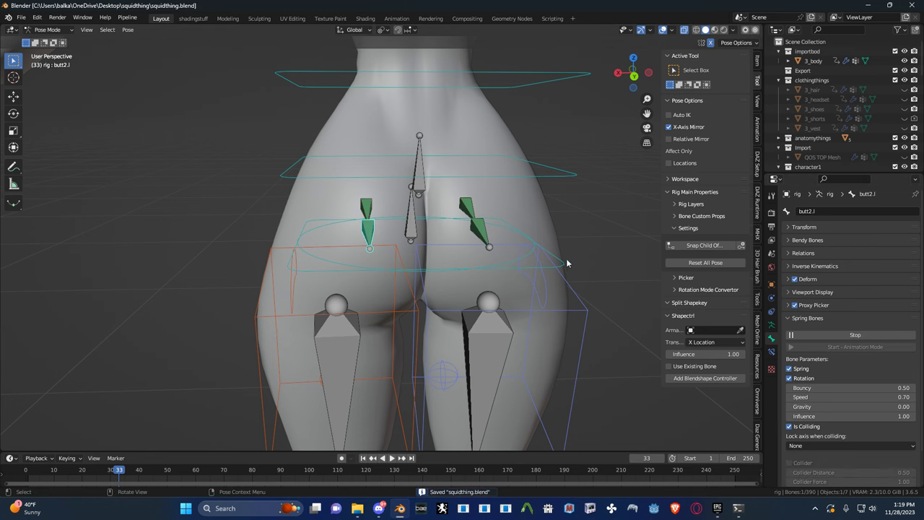
# - Test the spring motion by moving and rotating the c_root_master.x control from several viewing angles, cancelling each transform
pyautogui.click(564, 264)
pyautogui.moveTo(539, 258); pyautogui.dragTo(466, 262, button='middle')
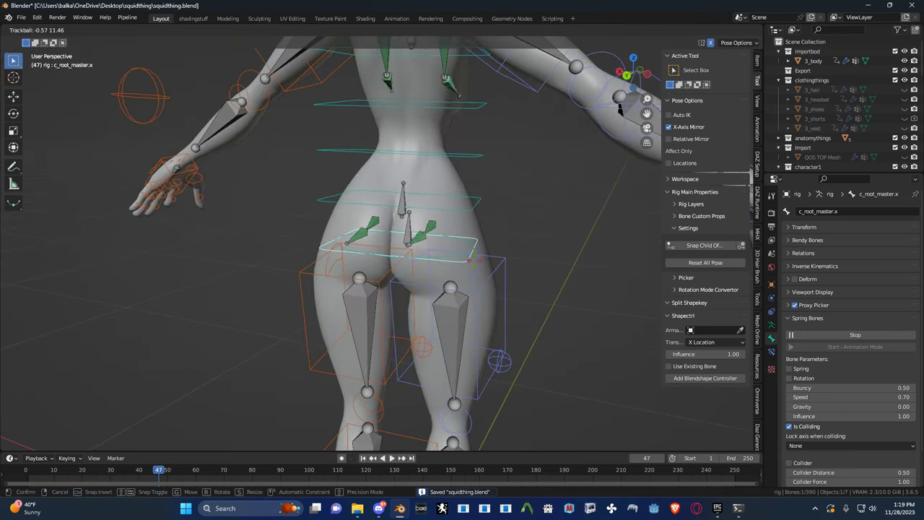
pyautogui.press('g')
pyautogui.rightClick(412, 193)
pyautogui.moveTo(412, 193); pyautogui.dragTo(467, 207, button='middle')
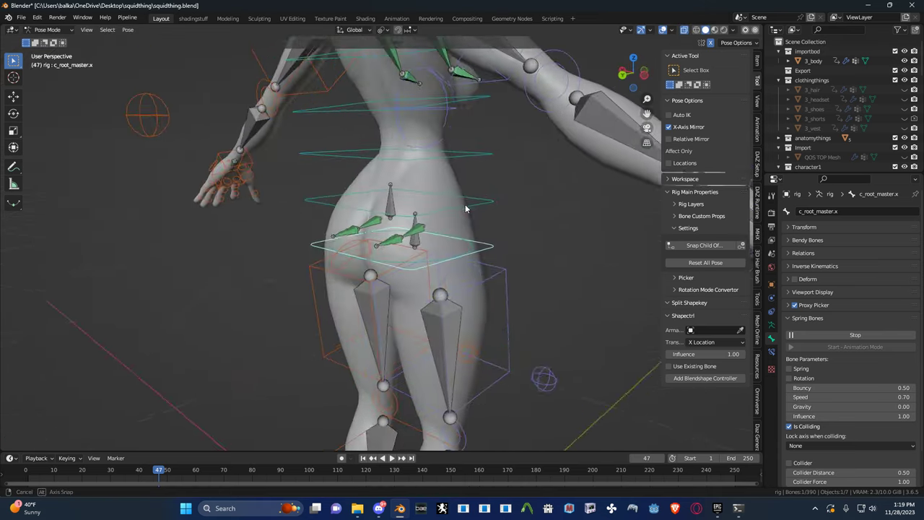
pyautogui.press('g')
pyautogui.rightClick(454, 243)
pyautogui.moveTo(454, 246); pyautogui.dragTo(449, 196, button='middle')
pyautogui.press('g')
pyautogui.rightClick(556, 165)
pyautogui.press('g')
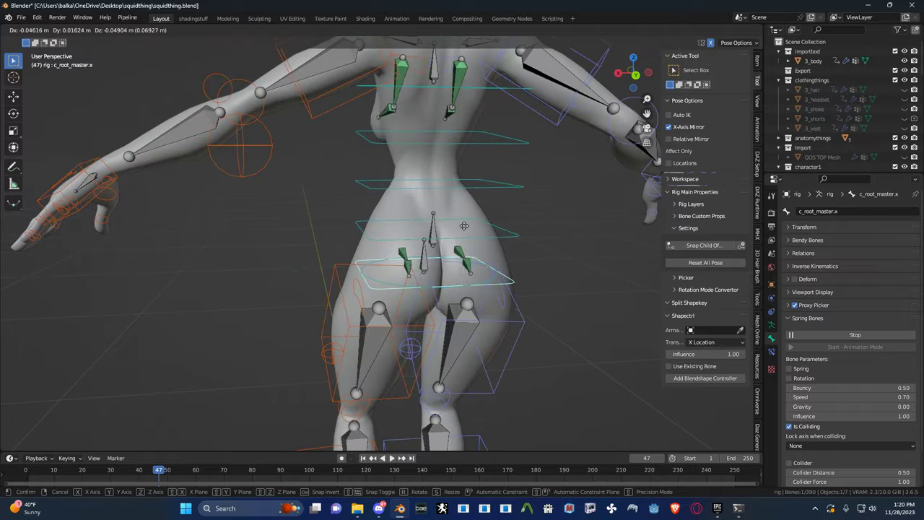
pyautogui.press('r')
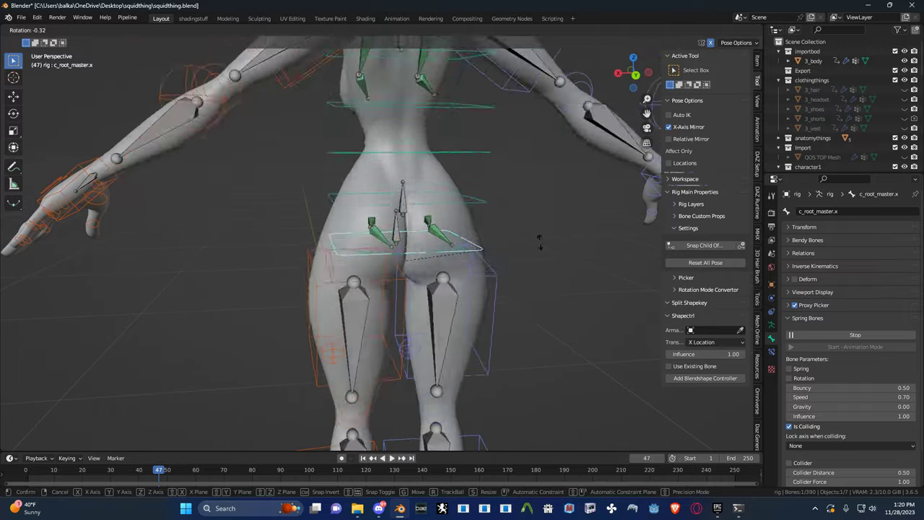
pyautogui.rightClick(568, 316)
# - Stop the interactive spring bones simulation
pyautogui.moveTo(567, 316); pyautogui.dragTo(443, 272, button='middle')
pyautogui.scroll(2, 447, 251)
pyautogui.hotkey('ctrl', 'shift', 'q')
pyautogui.click(512, 235)
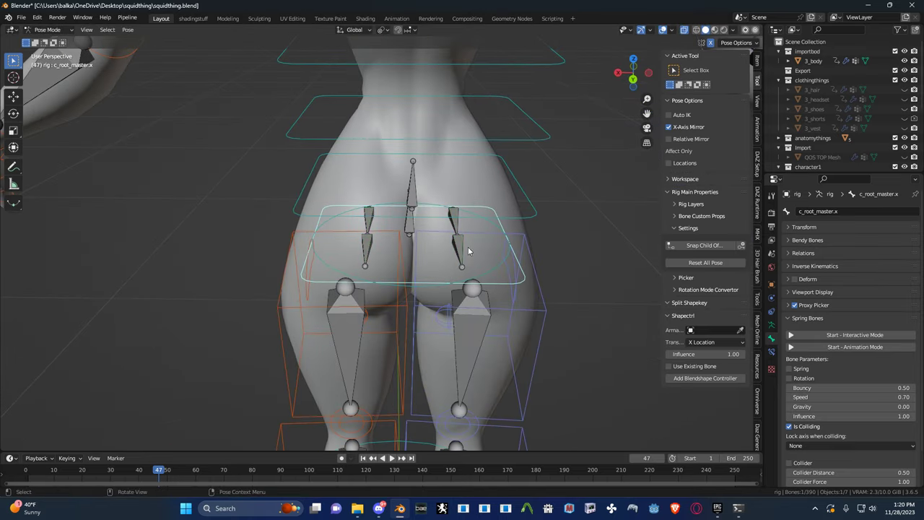
# - Move the mirrored butt.l bone about 0.04 m outward and pull butt2.l away to test how the mesh deforms
pyautogui.click(371, 221)
pyautogui.moveTo(373, 223); pyautogui.dragTo(369, 246, button='middle')
pyautogui.press('g')
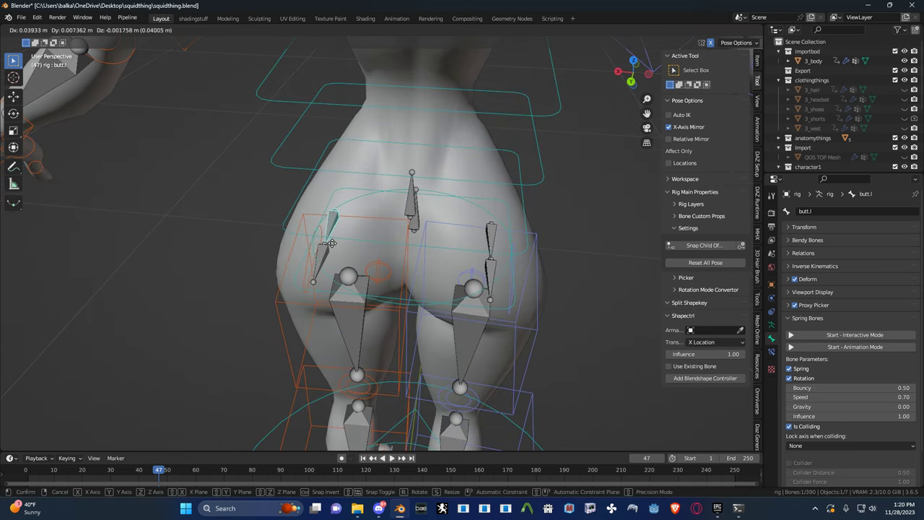
pyautogui.click(332, 252)
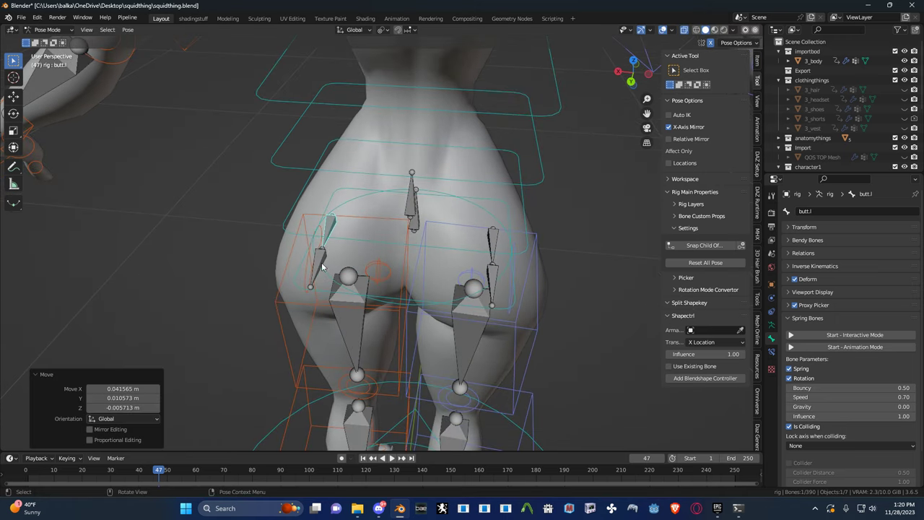
pyautogui.click(323, 266)
pyautogui.press('g')
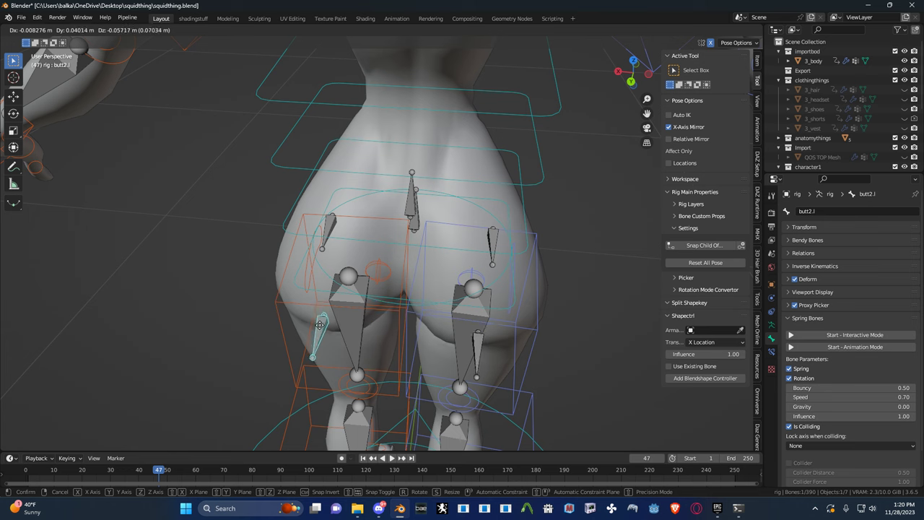
pyautogui.click(316, 325)
pyautogui.moveTo(316, 325); pyautogui.dragTo(339, 235, button='middle')
# - Leave Pose Mode and open the 3_body mesh in Weight Paint mode
pyautogui.hotkey('ctrl', 'Tab')
pyautogui.click(350, 218)
pyautogui.scroll(4, 361, 231)
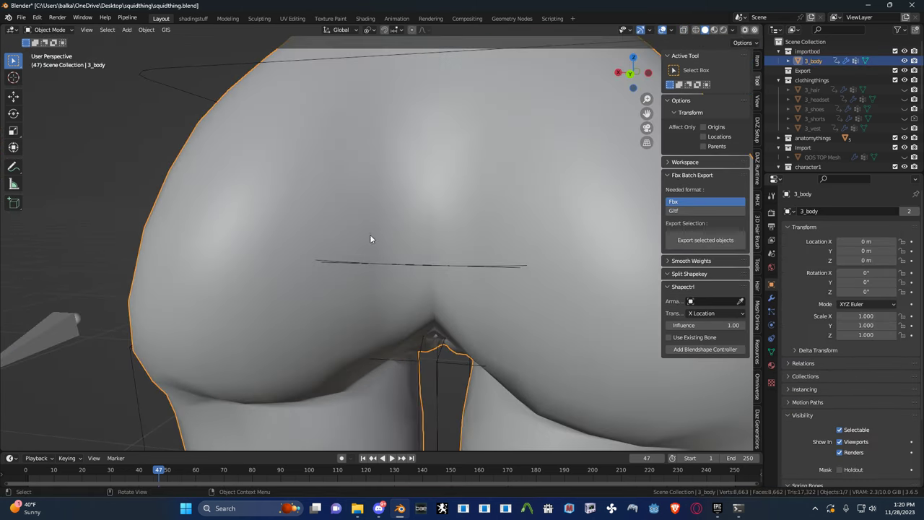
pyautogui.click(399, 264)
pyautogui.scroll(-3, 394, 257)
pyautogui.click(403, 224)
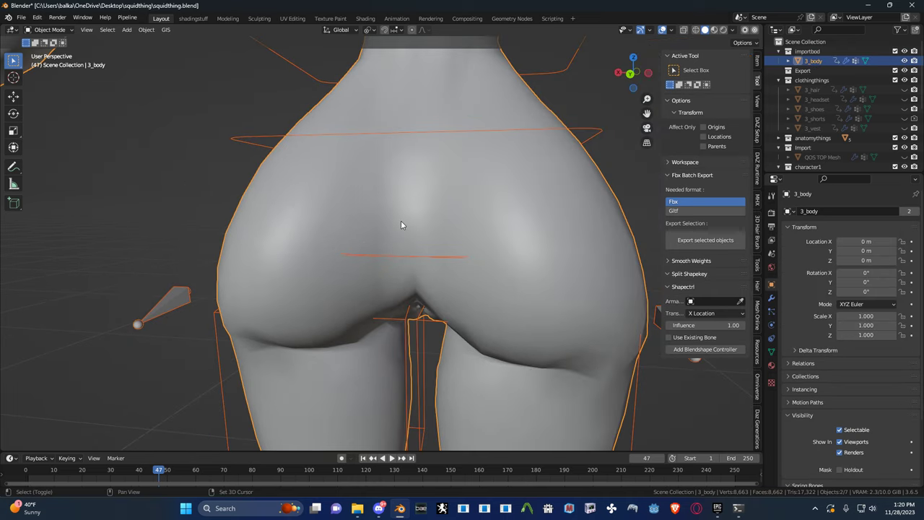
pyautogui.moveTo(402, 224); pyautogui.dragTo(411, 223, button='middle')
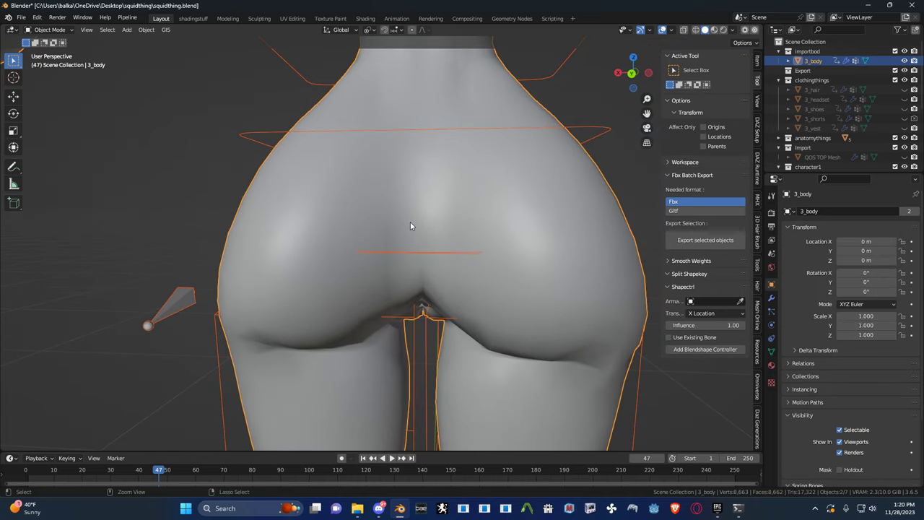
pyautogui.click(410, 224)
pyautogui.hotkey('ctrl', 'Tab')
pyautogui.click(363, 193)
pyautogui.moveTo(362, 194)
pyautogui.mouseDown(button='middle')
pyautogui.moveTo(367, 214)
pyautogui.moveTo(433, 231)
pyautogui.mouseUp(button='middle')
# - Examine the butt.r and butt.l vertex group weights for overlap across the centre line
pyautogui.click(771, 351)
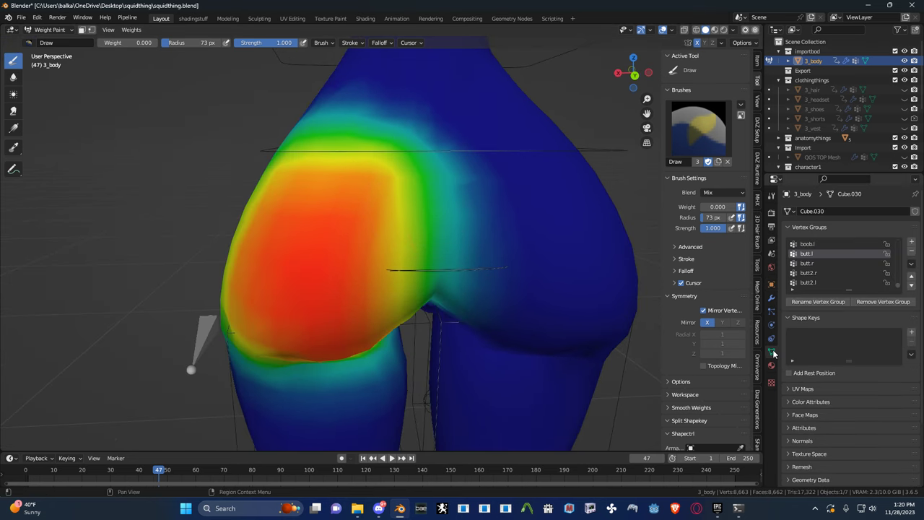
pyautogui.click(821, 263)
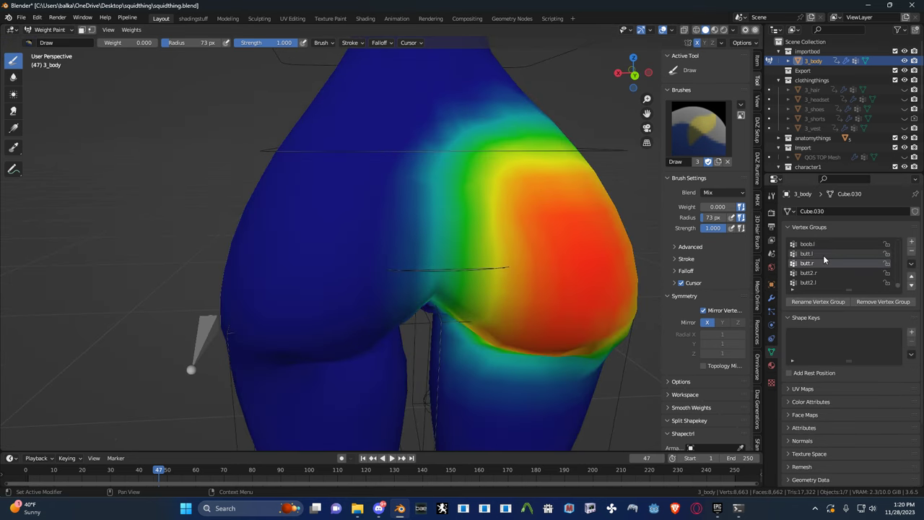
pyautogui.click(822, 256)
pyautogui.scroll(-3, 477, 242)
pyautogui.moveTo(477, 242); pyautogui.dragTo(461, 241, button='middle')
pyautogui.scroll(1, 461, 240)
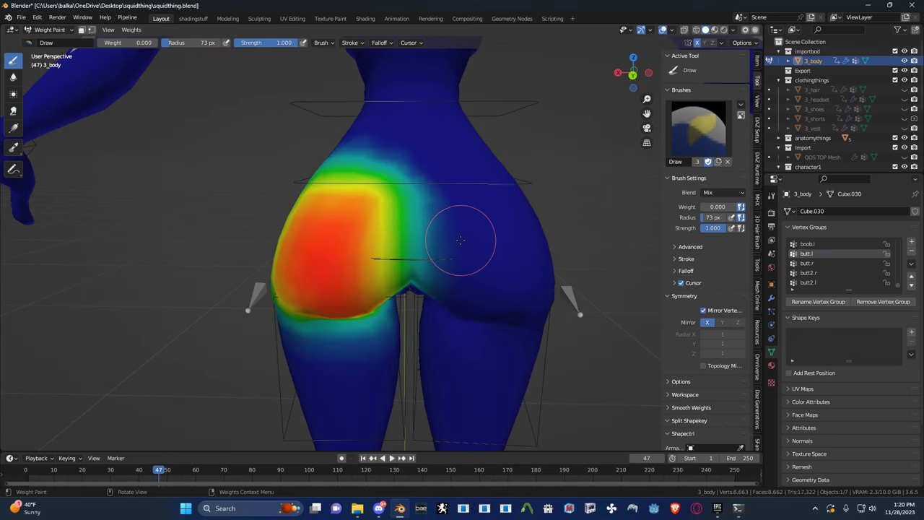
# - In Edit Mode, select the positive X half of the 3_body vertices with Side of Active from a centre-line vertex
pyautogui.hotkey('ctrl', 'Tab')
pyautogui.click(383, 239)
pyautogui.press('Tab')
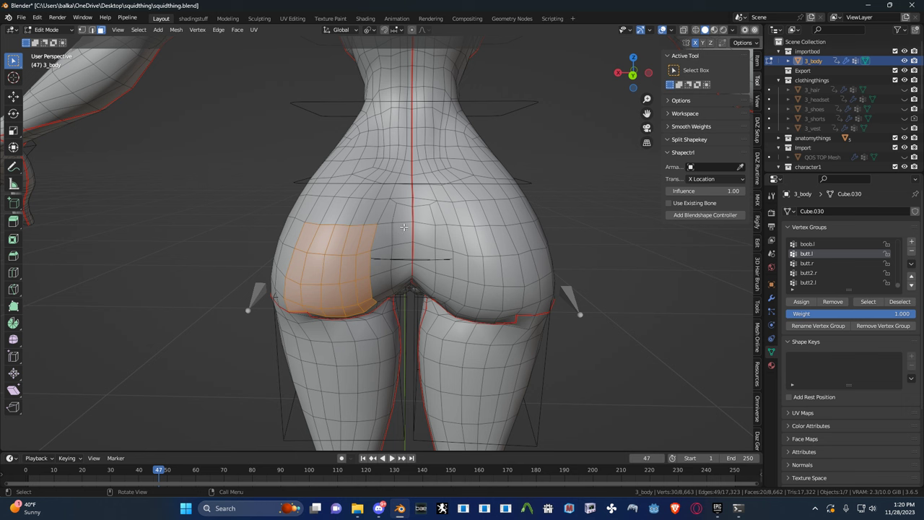
pyautogui.press('1')
pyautogui.hotkey('alt', 'a')
pyautogui.click(138, 30)
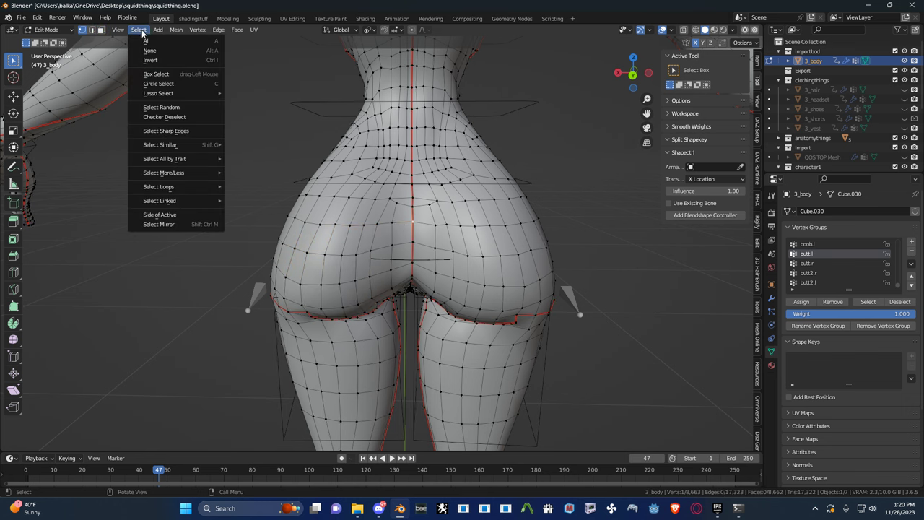
pyautogui.click(171, 210)
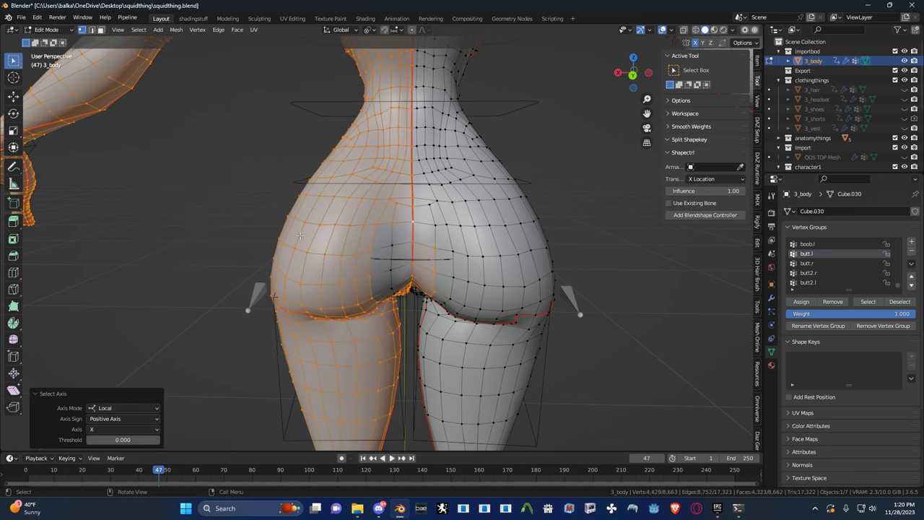
# - Clear the pose location of all bones in the rig
pyautogui.moveTo(306, 235); pyautogui.dragTo(351, 223, button='middle')
pyautogui.hotkey('ctrl', 'Tab')
pyautogui.click(318, 252)
pyautogui.click(257, 271)
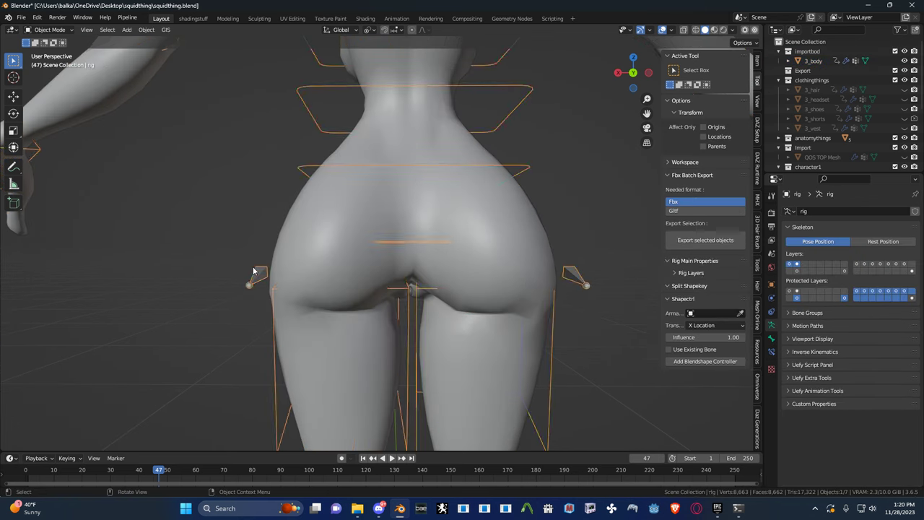
pyautogui.hotkey('ctrl', 'Tab')
pyautogui.press('a')
pyautogui.hotkey('alt', 'g')
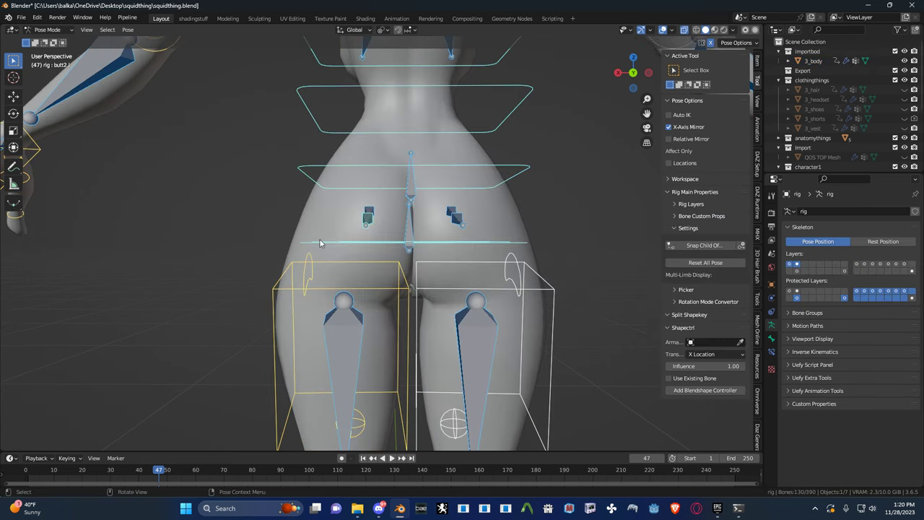
# - Return to editing 3_body and reselect its positive X half from a centre-line vertex with Side of Active
pyautogui.hotkey('ctrl', 'Tab')
pyautogui.click(328, 221)
pyautogui.press('Tab')
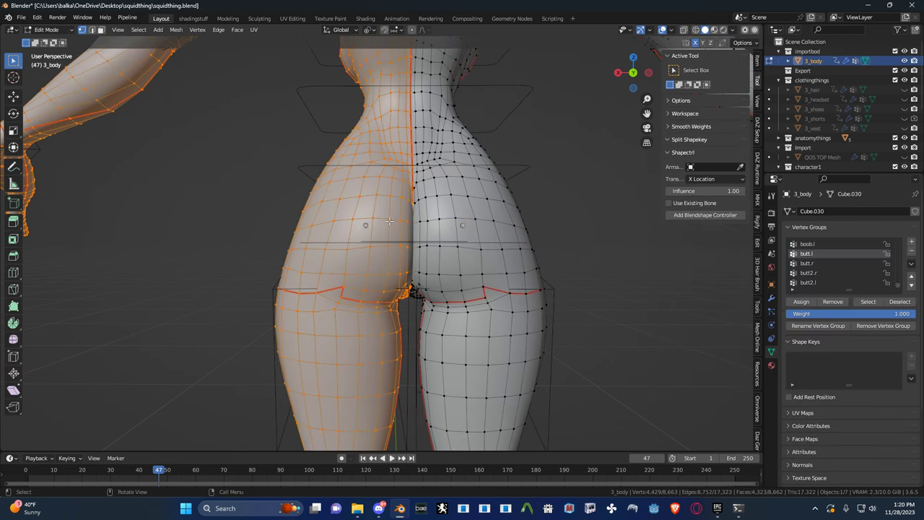
pyautogui.scroll(4, 415, 204)
pyautogui.hotkey('alt', 'a')
pyautogui.click(139, 29)
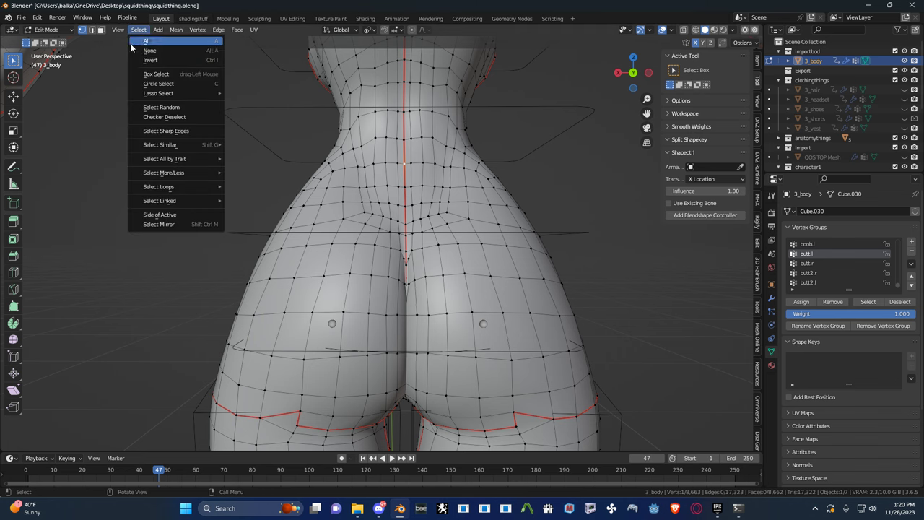
pyautogui.click(159, 217)
# - Try moving the selected half of the mesh to check where it separates along the centre seam
pyautogui.keyDown('shift'); pyautogui.scroll(-2, 327, 200); pyautogui.keyUp('shift')
pyautogui.moveTo(327, 200); pyautogui.dragTo(227, 185, button='middle')
pyautogui.hotkey('alt', 'z')
pyautogui.scroll(8, 328, 193)
pyautogui.moveTo(327, 193); pyautogui.dragTo(367, 204, button='middle')
pyautogui.scroll(-2, 449, 221)
pyautogui.press('g')
pyautogui.click(422, 135)
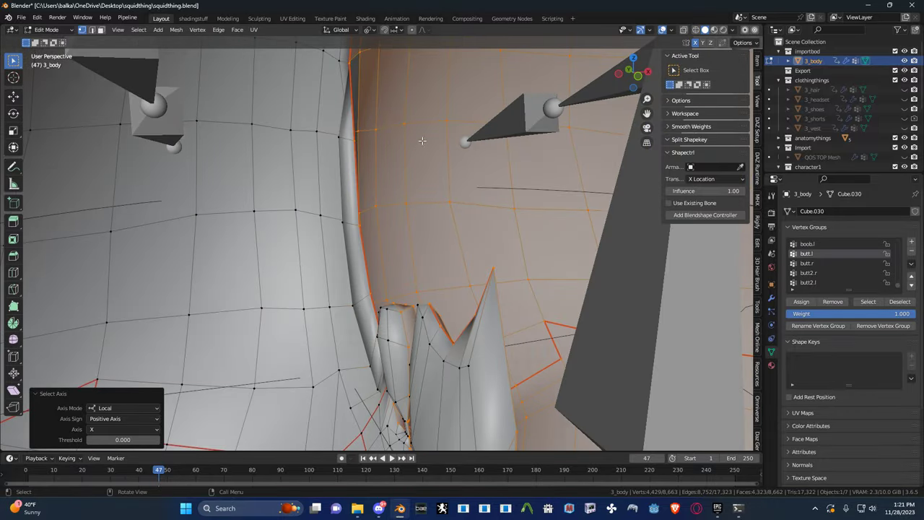
# - Turn off X mirroring for the mesh and test-move the selected half again
pyautogui.click(694, 45)
pyautogui.moveTo(435, 129); pyautogui.dragTo(403, 161, button='middle')
pyautogui.press('g')
pyautogui.click(421, 124)
# - In Pose Mode, spread the mirrored butt.l and butt2.l bones outward to open the crease between the two sides
pyautogui.scroll(-5, 411, 156)
pyautogui.hotkey('ctrl', 'Tab')
pyautogui.press('Tab')
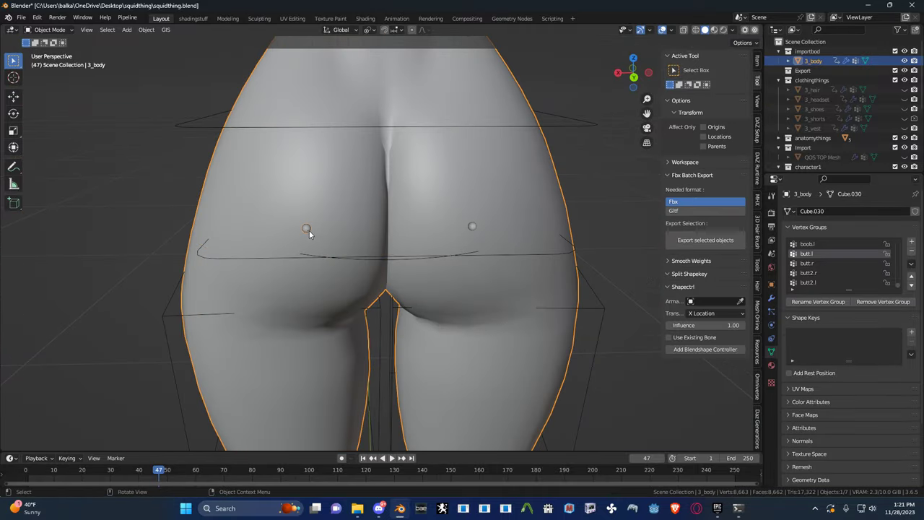
pyautogui.click(309, 229)
pyautogui.hotkey('ctrl', 'Tab')
pyautogui.click(318, 180)
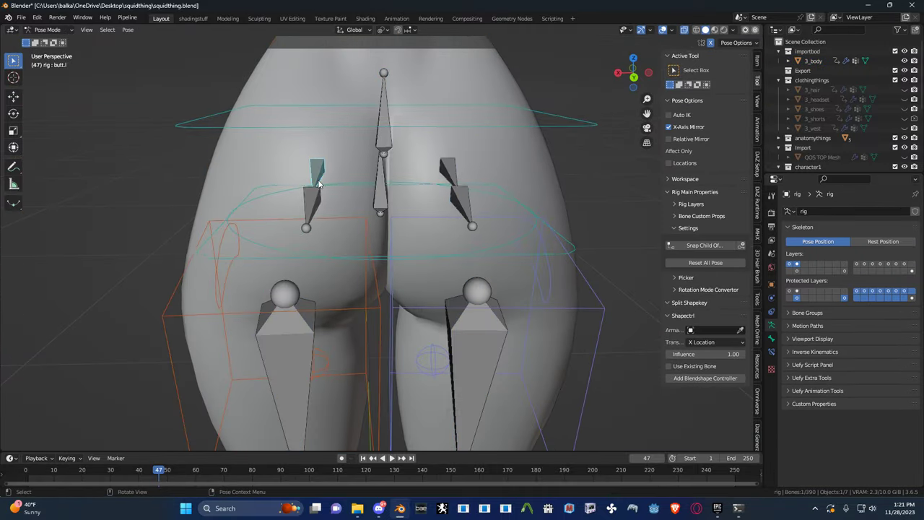
pyautogui.press('g')
pyautogui.click(281, 187)
pyautogui.click(264, 204)
pyautogui.press('g')
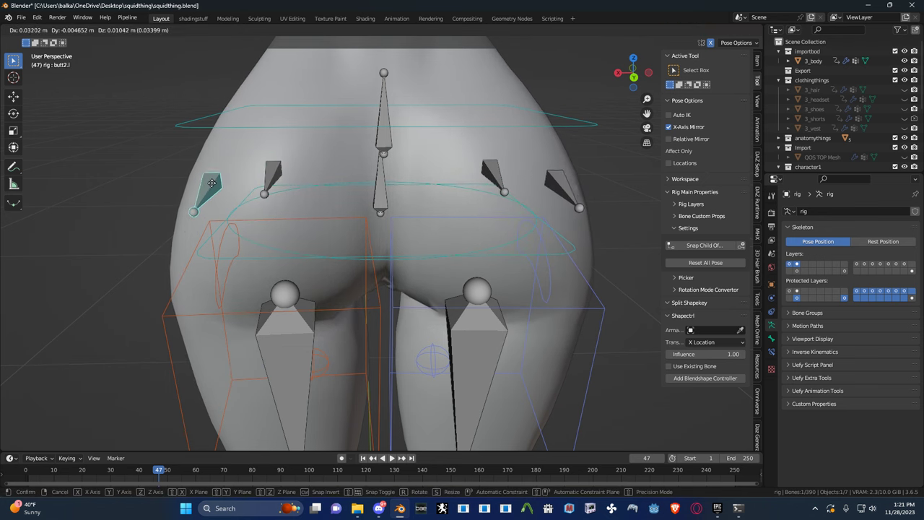
pyautogui.click(183, 185)
# - In face select mode on 3_body, circle-select the missing inner crease faces to complete the positive X half selection
pyautogui.hotkey('ctrl', 'Tab')
pyautogui.click(338, 181)
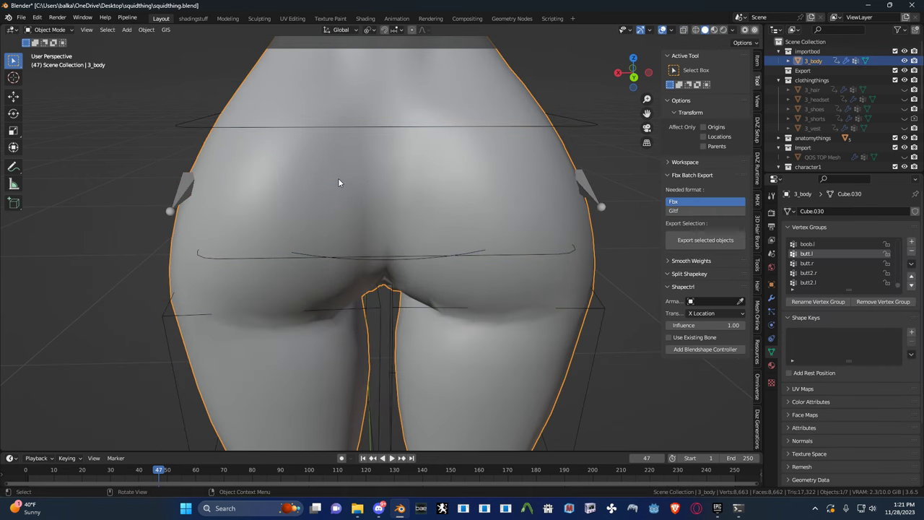
pyautogui.press('Tab')
pyautogui.moveTo(361, 216)
pyautogui.mouseDown(button='middle')
pyautogui.moveTo(369, 190)
pyautogui.moveTo(418, 147)
pyautogui.mouseUp(button='middle')
pyautogui.press('c')
pyautogui.press('Escape')
pyautogui.press('c')
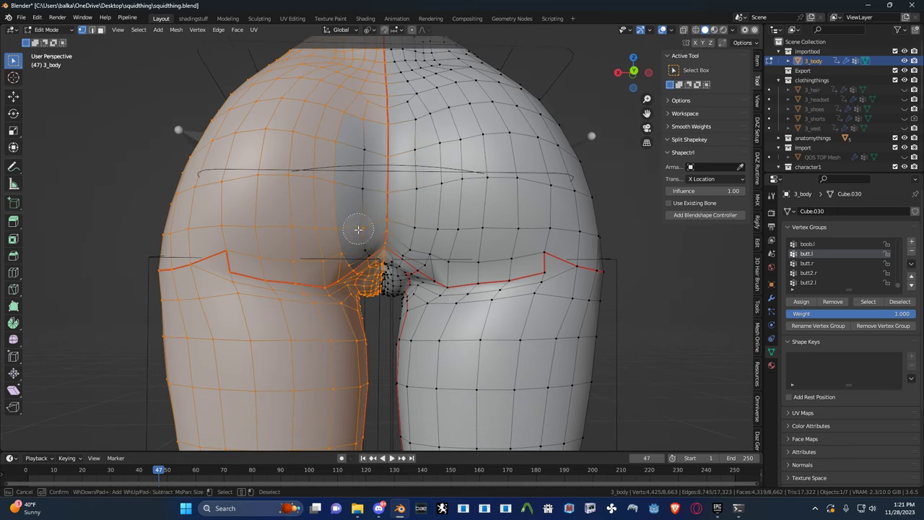
pyautogui.press('3')
pyautogui.moveTo(358, 231)
pyautogui.mouseDown()
pyautogui.moveTo(357, 246)
pyautogui.moveTo(361, 152)
pyautogui.mouseUp()
pyautogui.press('Escape')
pyautogui.moveTo(362, 128)
pyautogui.mouseDown(button='middle')
pyautogui.moveTo(369, 135)
pyautogui.moveTo(311, 162)
pyautogui.moveTo(357, 94)
pyautogui.moveTo(356, 63)
pyautogui.moveTo(343, 222)
pyautogui.moveTo(356, 210)
pyautogui.mouseUp(button='middle')
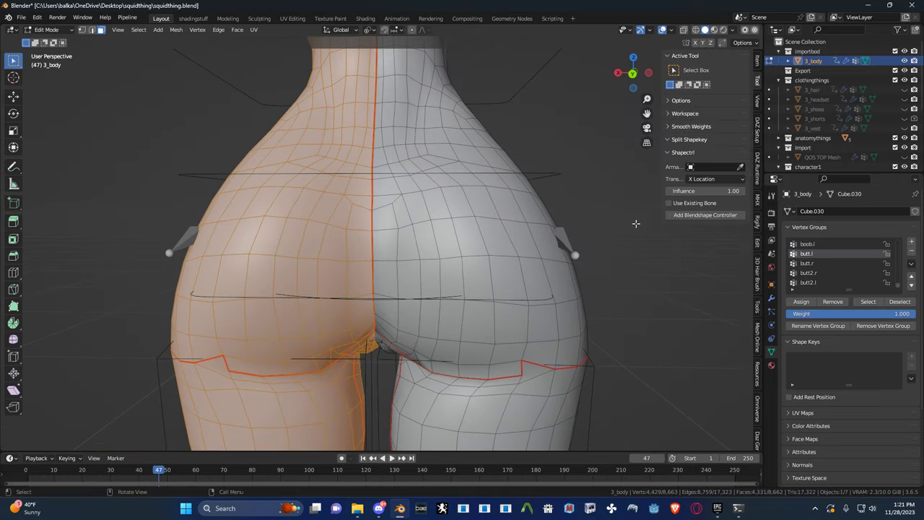
# - Remove the selected half of the mesh from the butt.r and butt2.r vertex groups
pyautogui.click(821, 264)
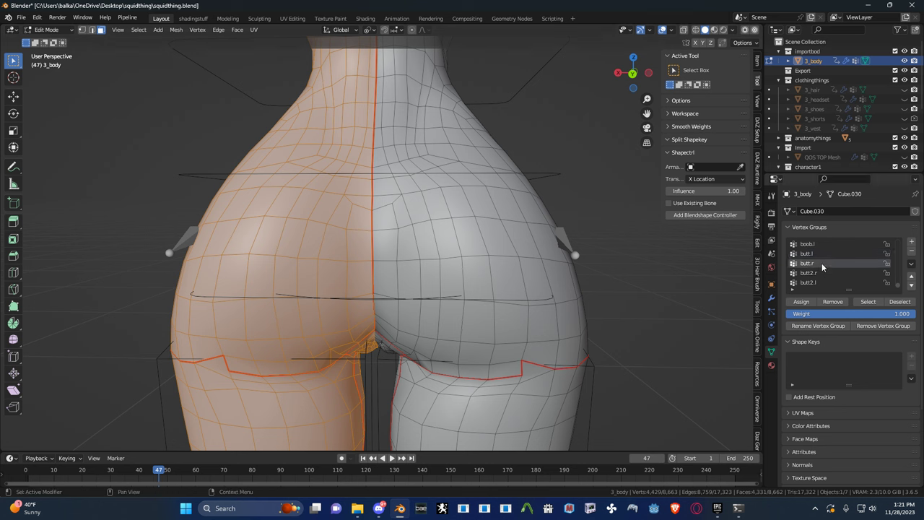
pyautogui.click(833, 302)
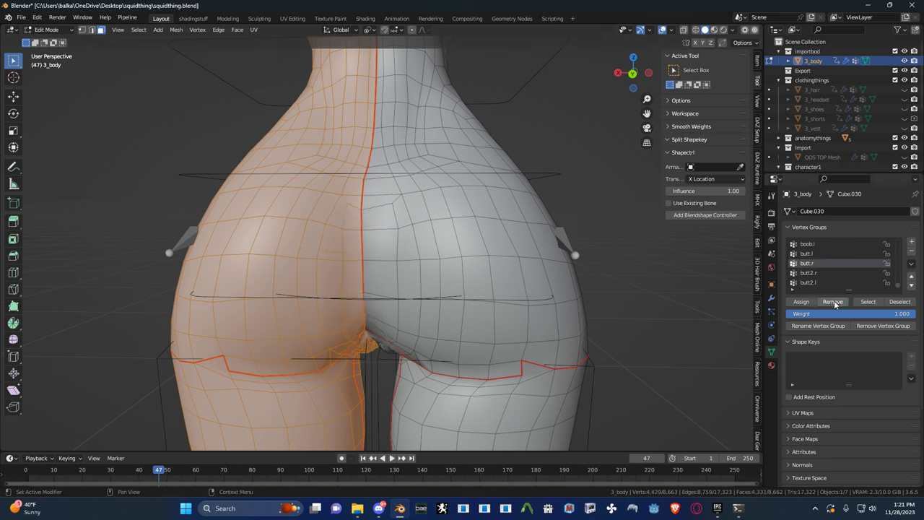
pyautogui.click(824, 275)
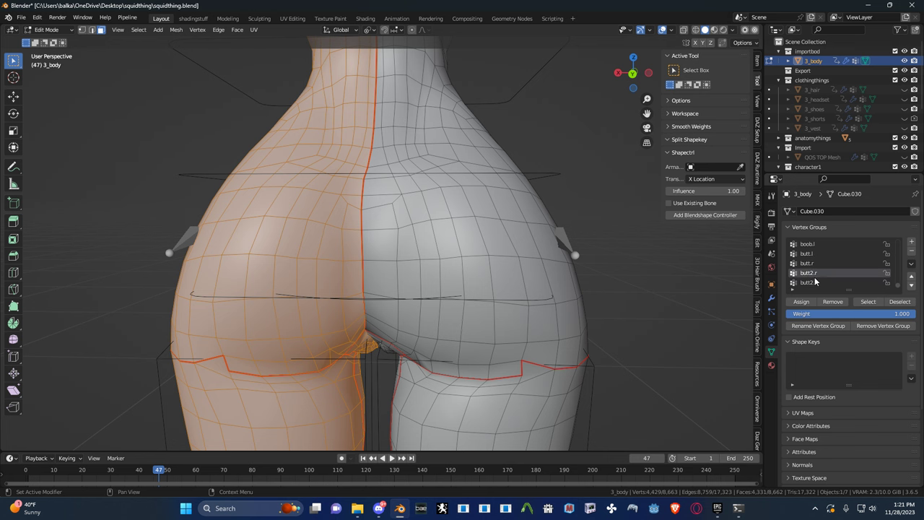
pyautogui.click(835, 302)
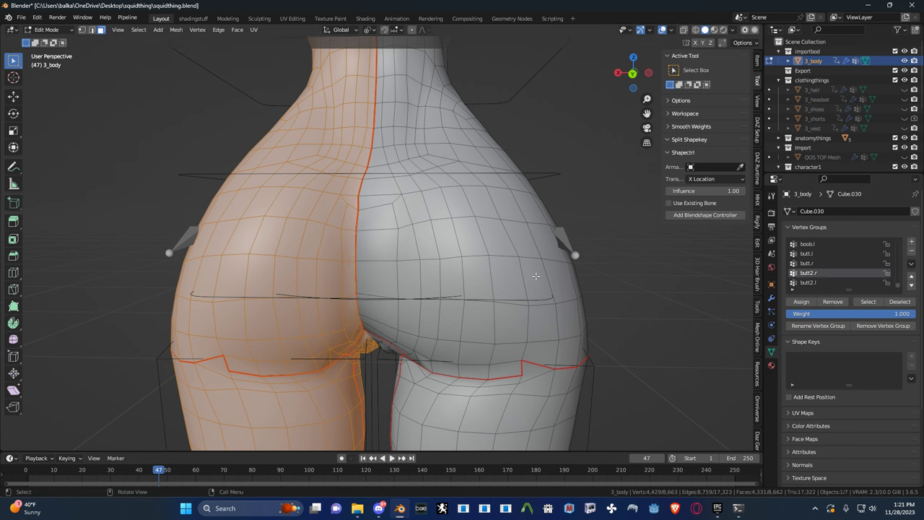
# - Invert the face selection on 3_body and remove the other half of the mesh from the butt.l and butt2.l vertex groups
pyautogui.moveTo(534, 276); pyautogui.dragTo(540, 274, button='middle')
pyautogui.hotkey('ctrl', 'i')
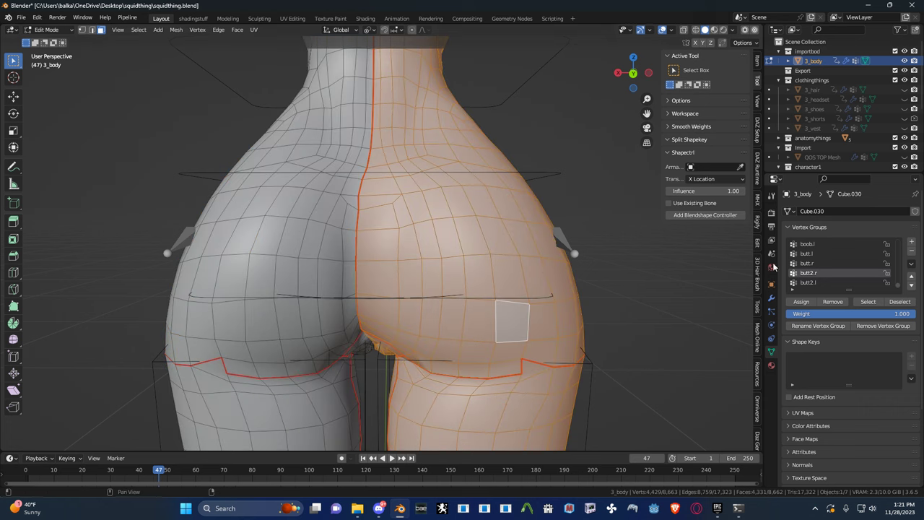
pyautogui.click(807, 253)
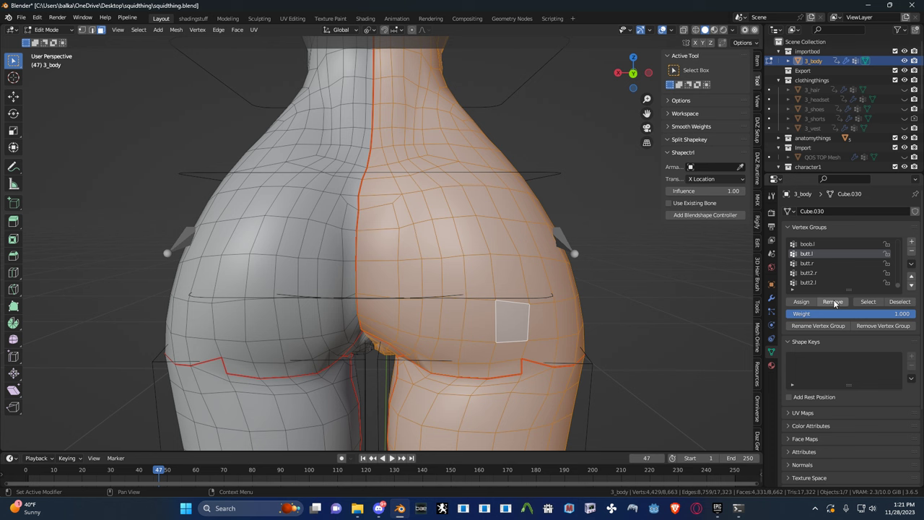
pyautogui.click(835, 303)
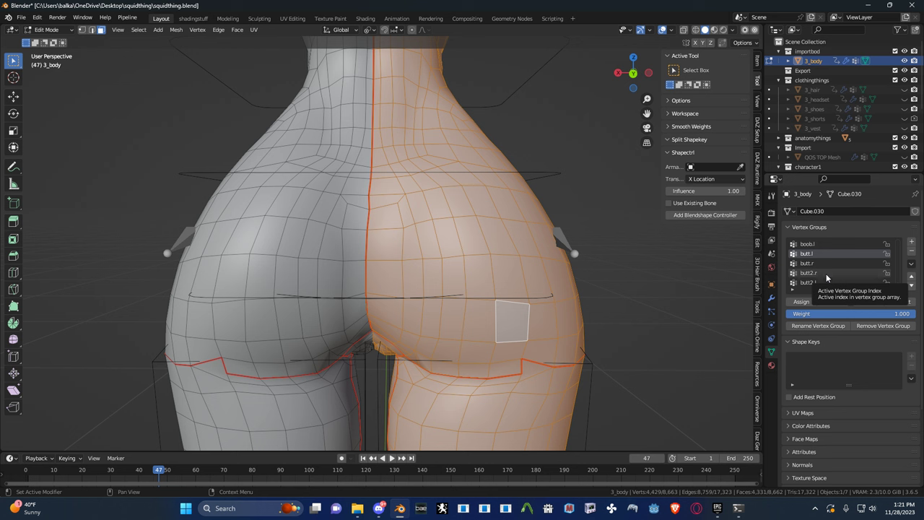
pyautogui.click(826, 273)
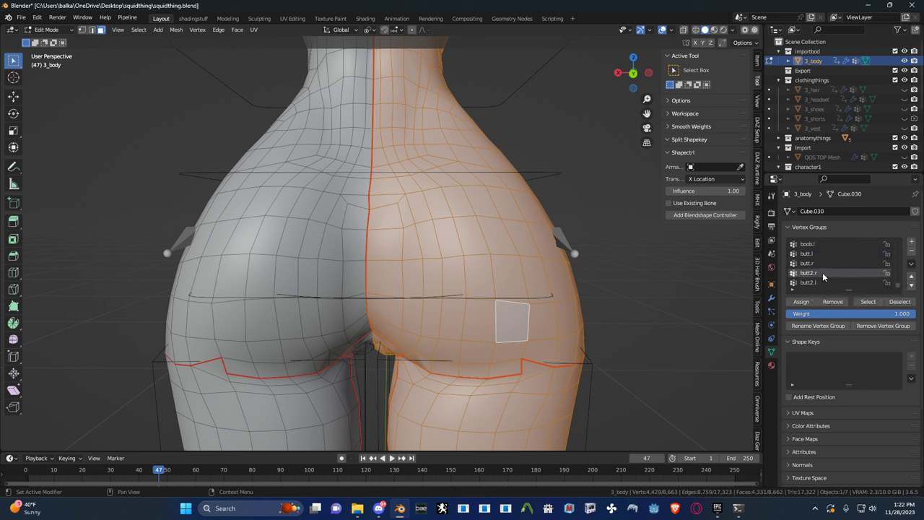
pyautogui.click(819, 263)
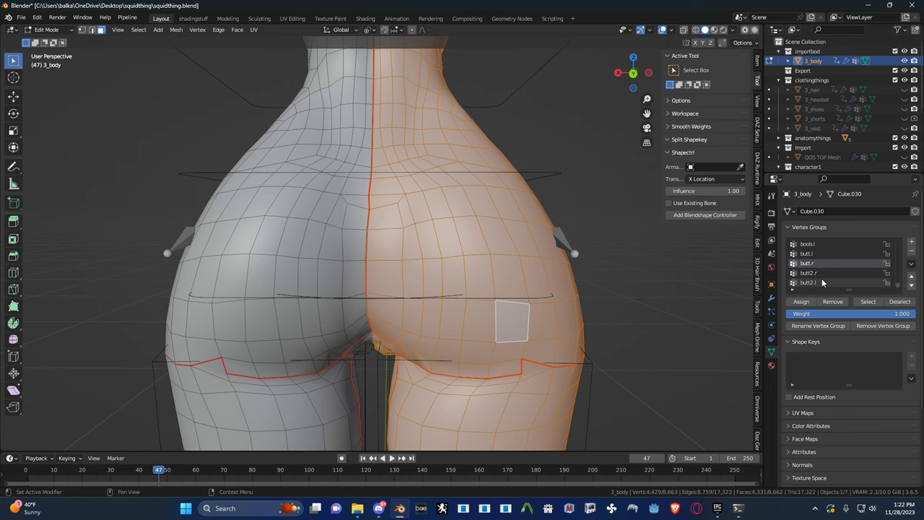
pyautogui.click(822, 283)
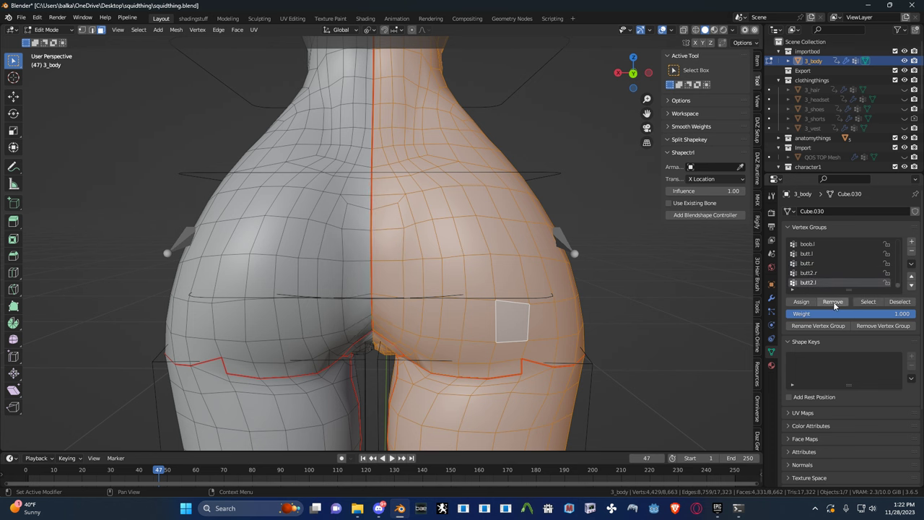
# - Return the rig to Pose Mode and reset the spread butt bones to their original position
pyautogui.moveTo(629, 282); pyautogui.dragTo(540, 289, button='middle')
pyautogui.hotkey('ctrl', 'Tab')
pyautogui.click(438, 290)
pyautogui.click(217, 237)
pyautogui.hotkey('ctrl', 'Tab')
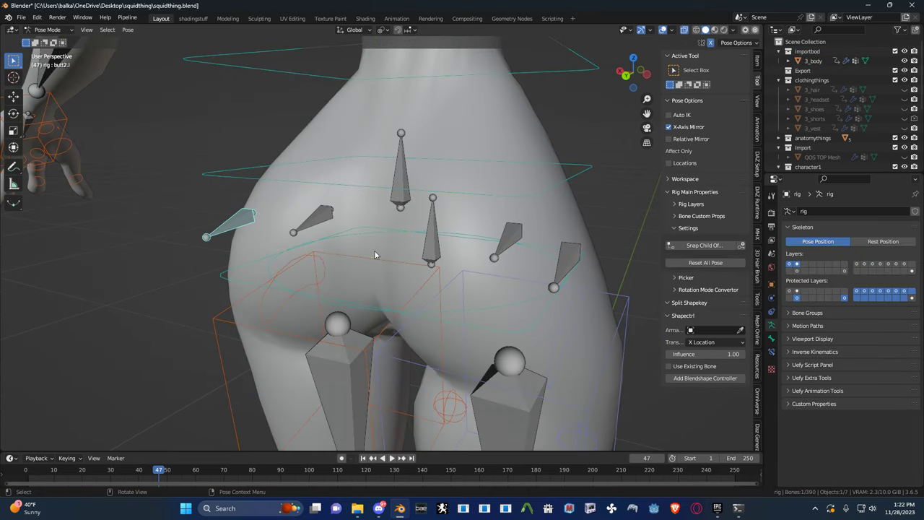
pyautogui.hotkey('ctrl', 'Tab')
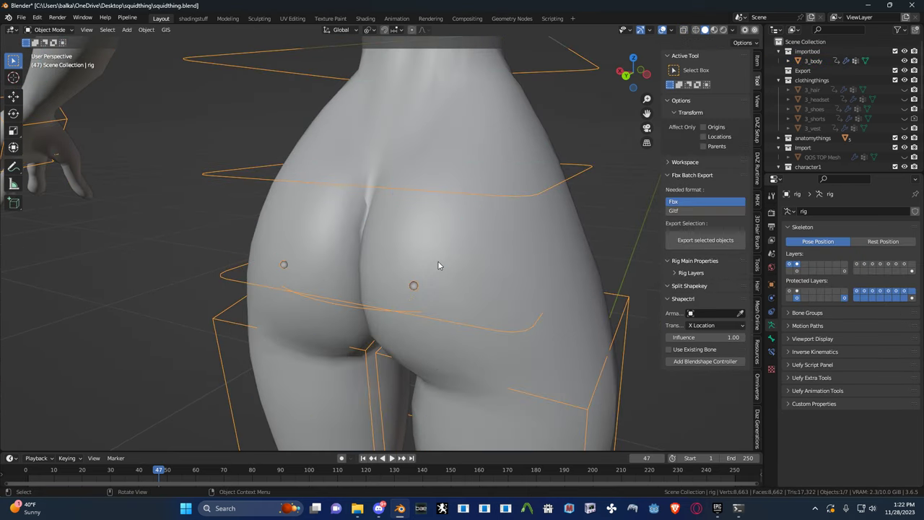
pyautogui.scroll(-1, 505, 280)
pyautogui.hotkey('ctrl', 'Tab')
pyautogui.hotkey('ctrl', 'z')
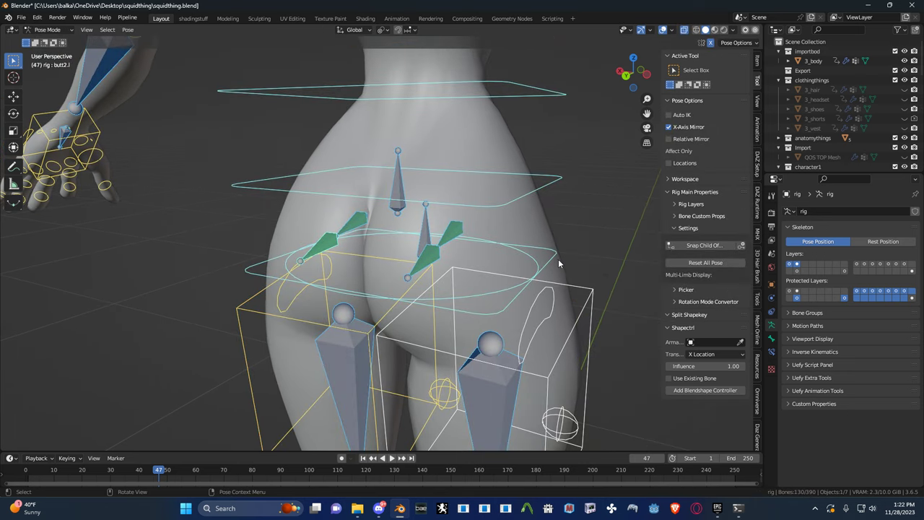
# - Select the c_root_master.x control and test-move it during animation playback to preview the jiggle of the butt bones
pyautogui.click(558, 260)
pyautogui.press('space')
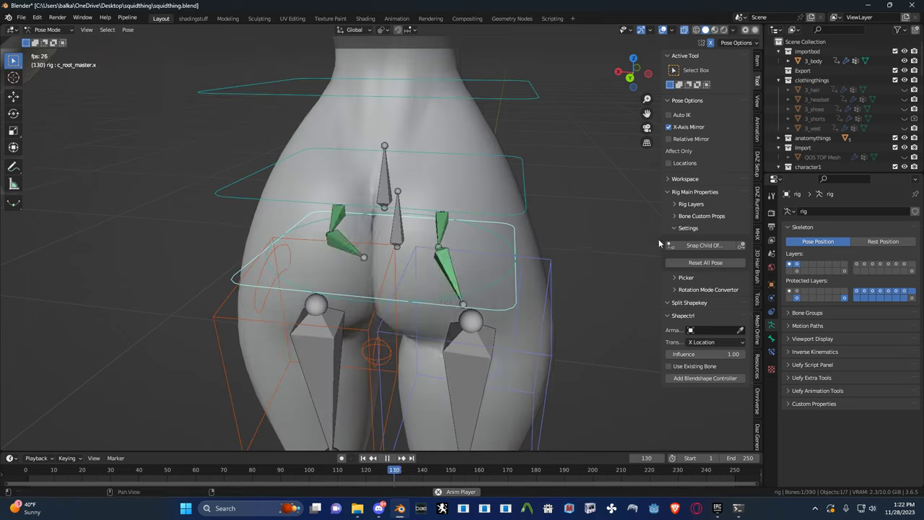
pyautogui.press('g')
pyautogui.rightClick(530, 204)
pyautogui.press('g')
pyautogui.rightClick(524, 124)
pyautogui.press('g')
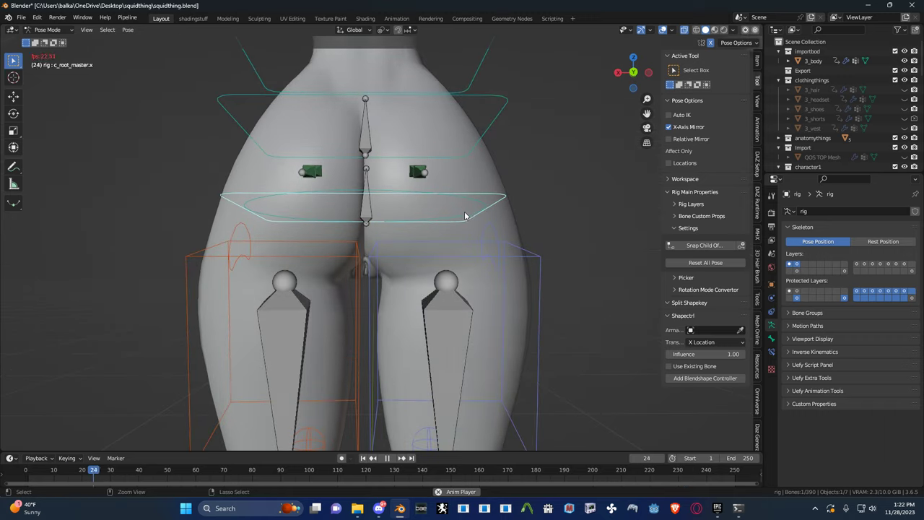
# - Switch the rig to Object Mode, stop the playback and save the file
pyautogui.hotkey('ctrl', 'Tab')
pyautogui.press('q')
pyautogui.click(504, 193)
pyautogui.press('space')
pyautogui.hotkey('ctrl', 's')
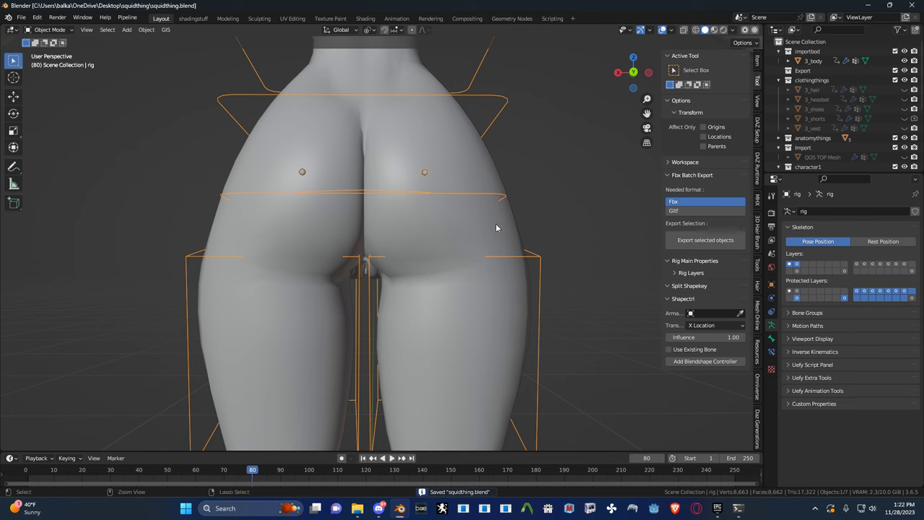
# - Select the rig together with 3_body and enter Weight Paint mode on the body
pyautogui.click(474, 241)
pyautogui.keyDown('shift'); pyautogui.click(472, 195); pyautogui.keyUp('shift')
pyautogui.keyDown('shift'); pyautogui.click(462, 231); pyautogui.keyUp('shift')
pyautogui.hotkey('ctrl', 'Tab')
pyautogui.click(316, 164)
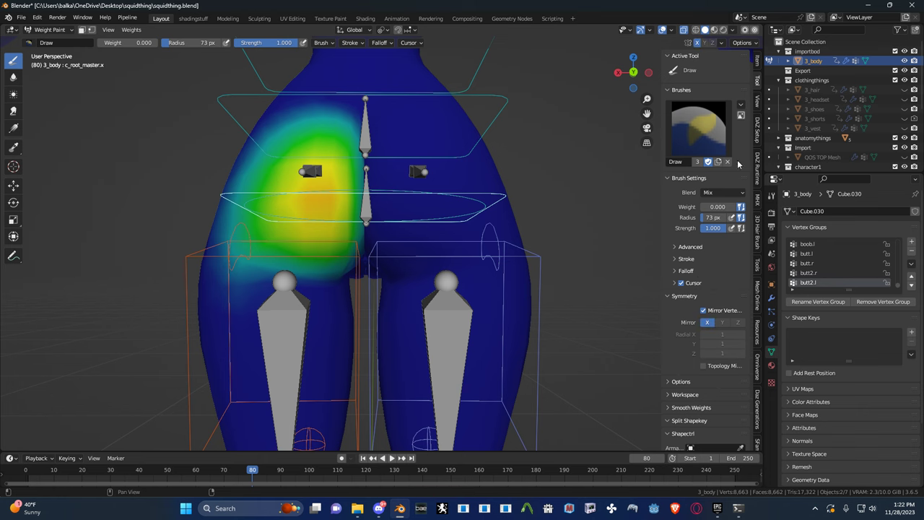
# - Inspect the painted weights of the butt2.l, butt2.r and butt.r vertex groups around the centre line
pyautogui.keyDown('shift'); pyautogui.moveTo(411, 241); pyautogui.dragTo(501, 200, button='middle'); pyautogui.keyUp('shift')
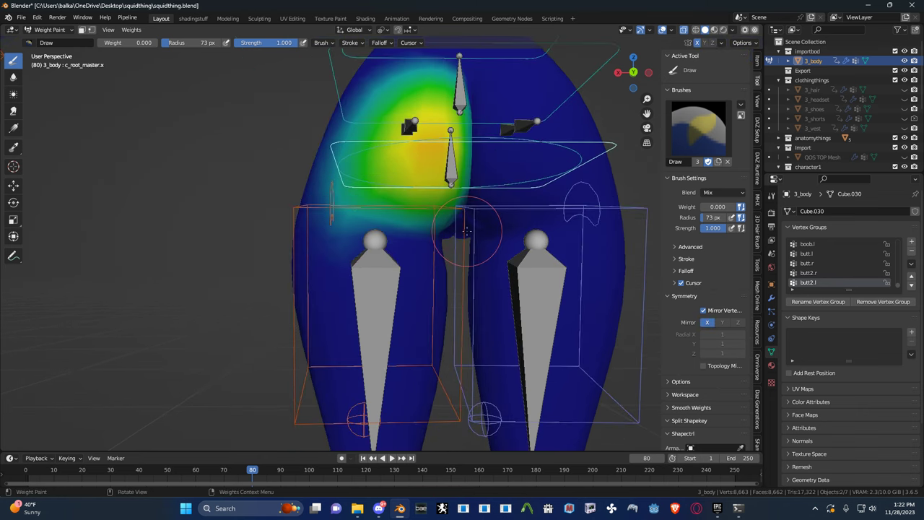
pyautogui.click(823, 272)
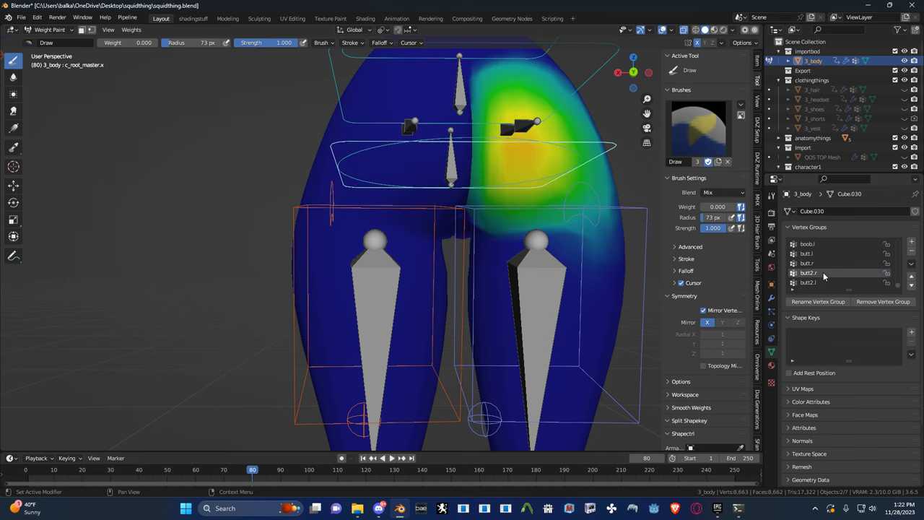
pyautogui.click(824, 265)
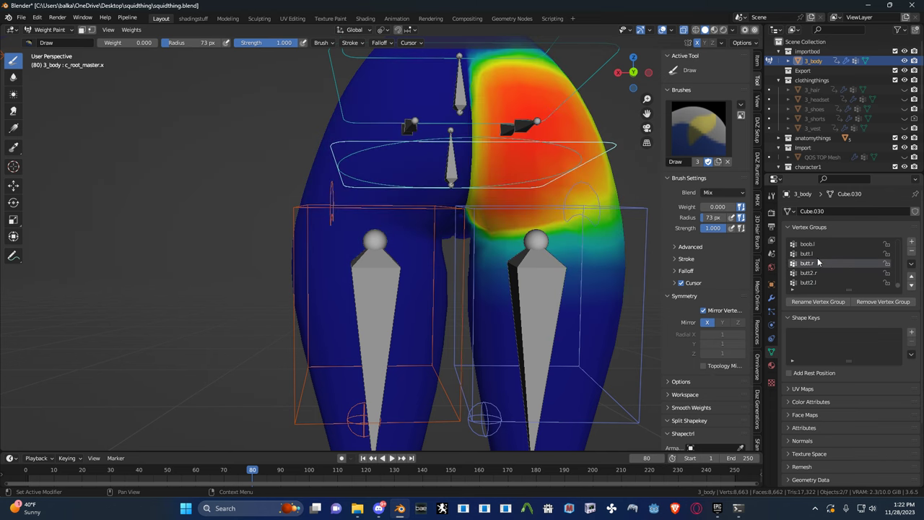
# - In the butt.l group, paint zero weight over the inner and back upper thigh below the buttock
pyautogui.click(823, 254)
pyautogui.scroll(2, 418, 234)
pyautogui.moveTo(418, 233); pyautogui.dragTo(505, 245, button='middle')
pyautogui.rightClick(505, 246)
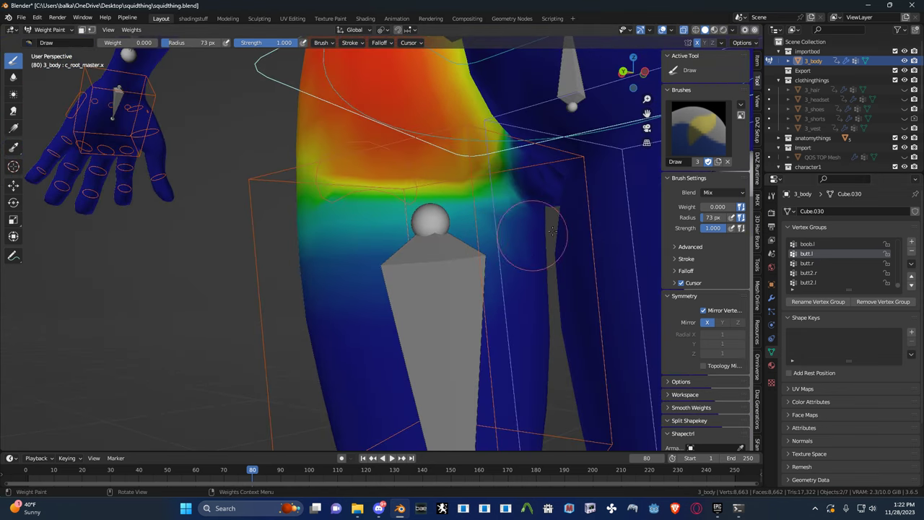
pyautogui.moveTo(527, 227)
pyautogui.mouseDown()
pyautogui.moveTo(518, 240)
pyautogui.moveTo(472, 238)
pyautogui.mouseUp()
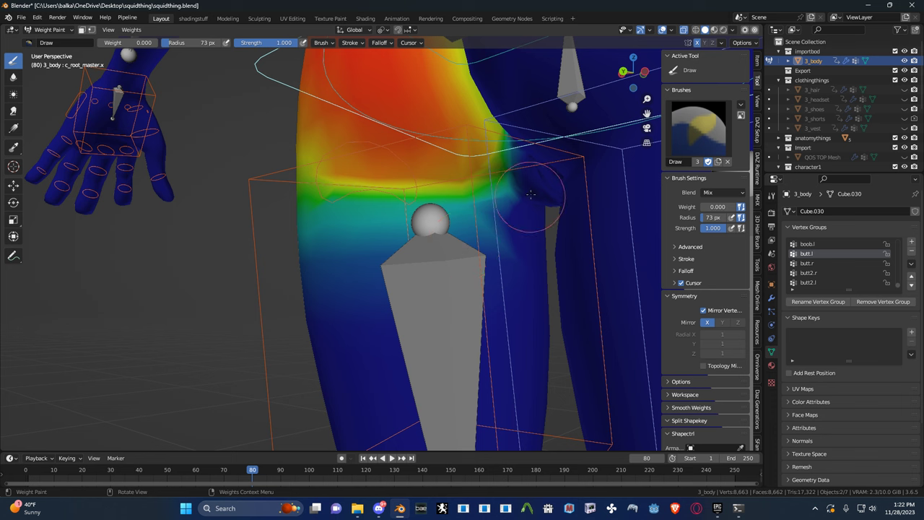
pyautogui.moveTo(531, 194); pyautogui.dragTo(480, 254)
pyautogui.moveTo(535, 205); pyautogui.dragTo(378, 231)
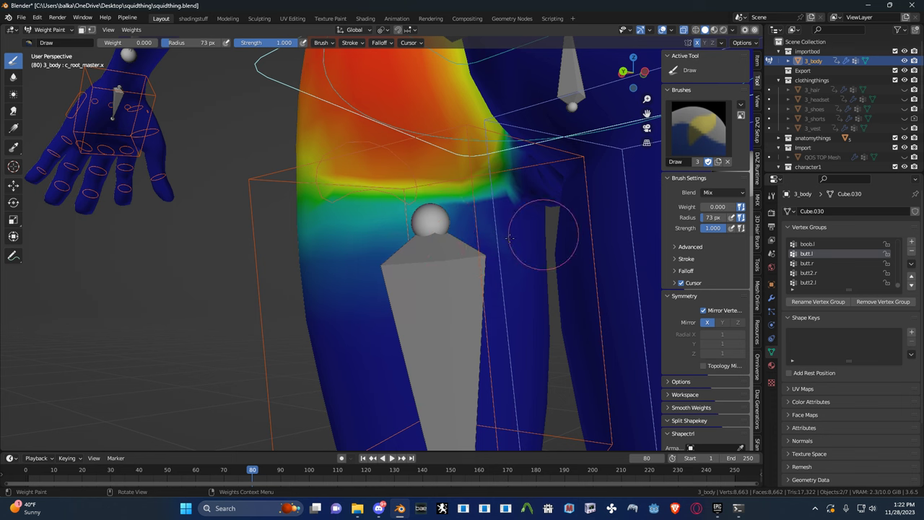
pyautogui.moveTo(477, 239)
pyautogui.mouseDown()
pyautogui.moveTo(529, 226)
pyautogui.moveTo(428, 226)
pyautogui.mouseUp()
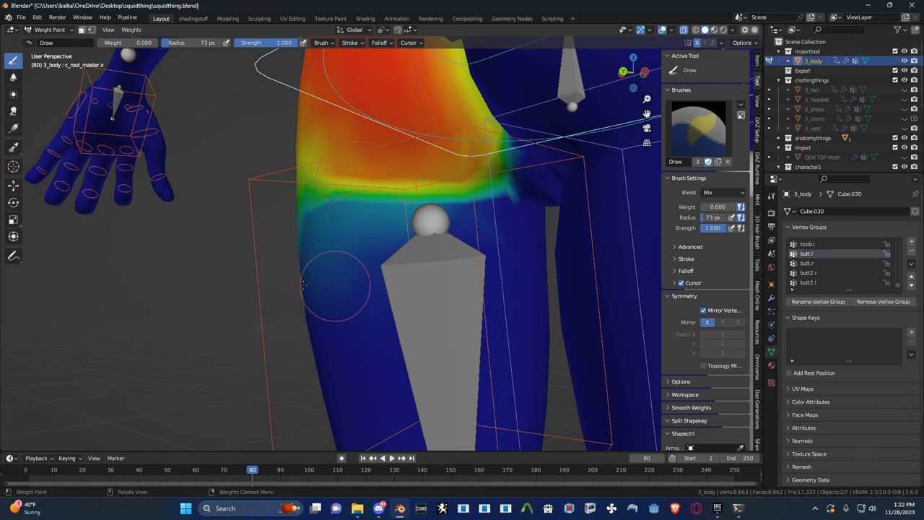
# - Clear the butt.l weights around the outer upper thigh and fade the hip side with linear weight gradients
pyautogui.moveTo(348, 247); pyautogui.dragTo(238, 217, button='middle')
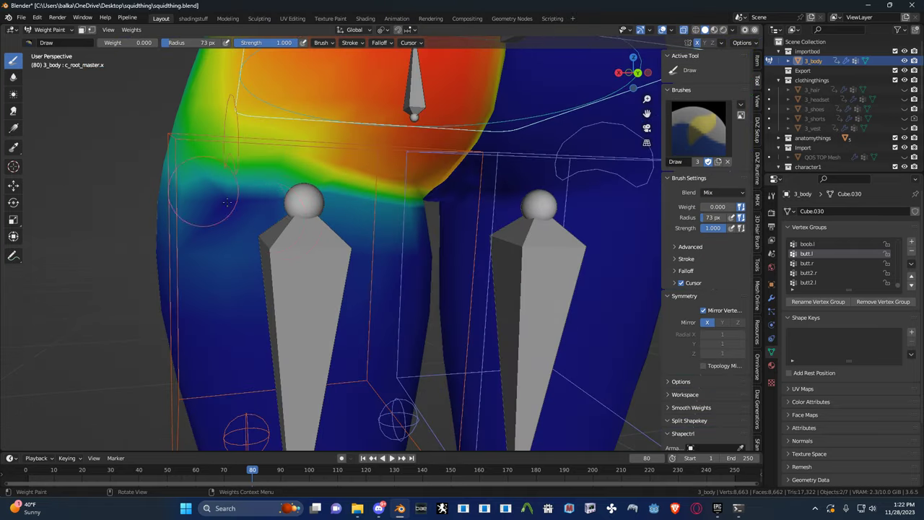
pyautogui.moveTo(185, 146); pyautogui.dragTo(309, 141, button='middle')
pyautogui.moveTo(309, 137); pyautogui.dragTo(338, 253)
pyautogui.keyDown('alt'); pyautogui.moveTo(339, 277); pyautogui.dragTo(333, 239, button='middle'); pyautogui.keyUp('alt')
pyautogui.moveTo(332, 239); pyautogui.dragTo(420, 205)
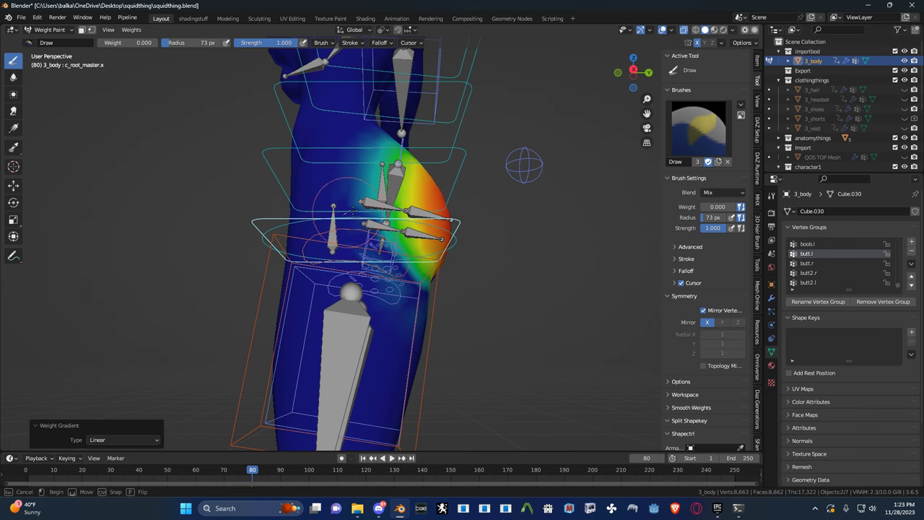
pyautogui.moveTo(383, 205); pyautogui.dragTo(348, 185, button='middle')
pyautogui.keyDown('alt'); pyautogui.moveTo(355, 177); pyautogui.dragTo(356, 177); pyautogui.keyUp('alt')
pyautogui.keyDown('alt'); pyautogui.moveTo(377, 250); pyautogui.dragTo(400, 191); pyautogui.keyUp('alt')
pyautogui.moveTo(402, 192); pyautogui.dragTo(357, 197, button='middle')
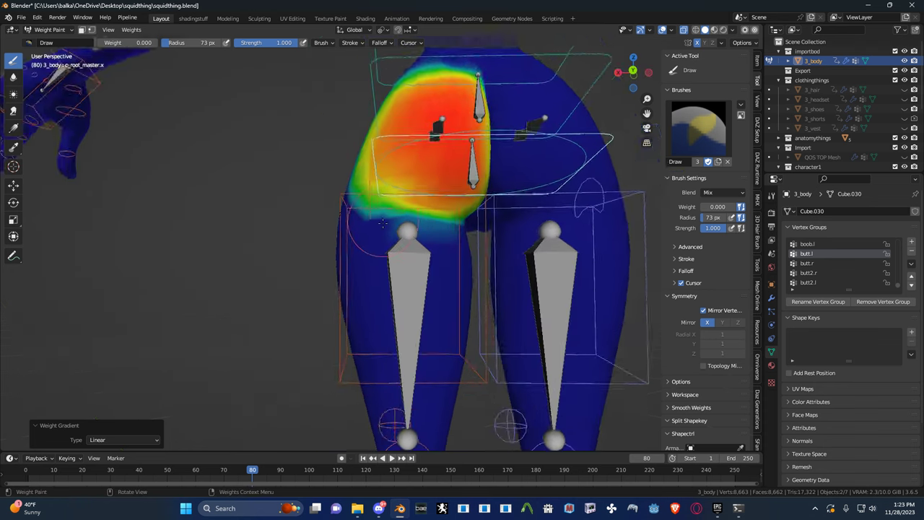
# - Fade the lower edge of the butt.l weights with a linear gradient and paint out the remainder beneath the buttock
pyautogui.scroll(2, 390, 217)
pyautogui.moveTo(458, 240)
pyautogui.keyDown('alt'); pyautogui.mouseDown()
pyautogui.moveTo(459, 191)
pyautogui.moveTo(464, 204)
pyautogui.mouseUp(); pyautogui.keyUp('alt')
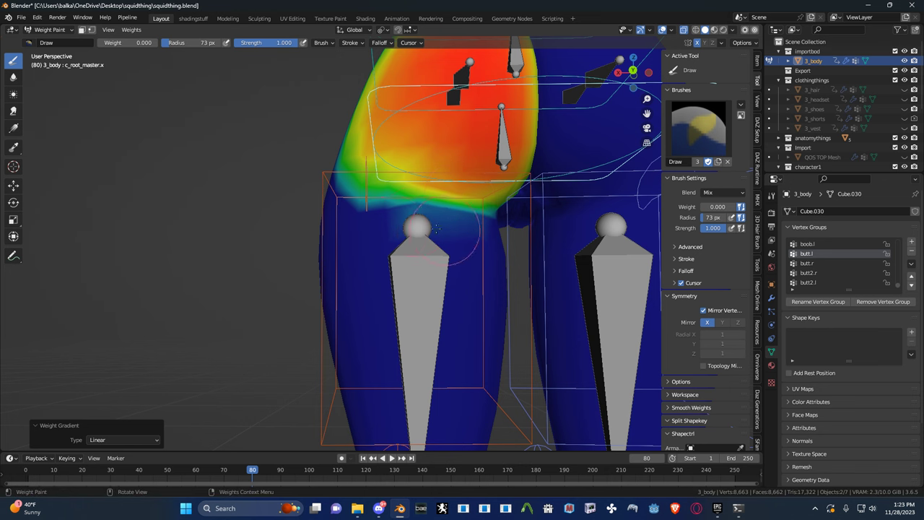
pyautogui.moveTo(421, 226)
pyautogui.mouseDown()
pyautogui.moveTo(462, 220)
pyautogui.moveTo(496, 231)
pyautogui.mouseUp()
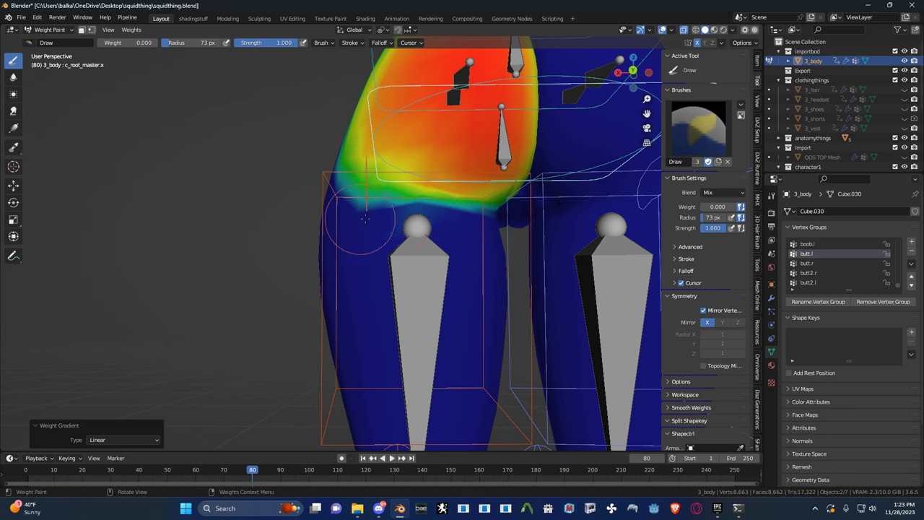
# - Compare the butt.r and butt.l weights and delete the butt.r vertex group
pyautogui.moveTo(375, 218)
pyautogui.mouseDown(button='middle')
pyautogui.moveTo(487, 237)
pyautogui.moveTo(532, 220)
pyautogui.moveTo(487, 217)
pyautogui.mouseUp(button='middle')
pyautogui.click(837, 263)
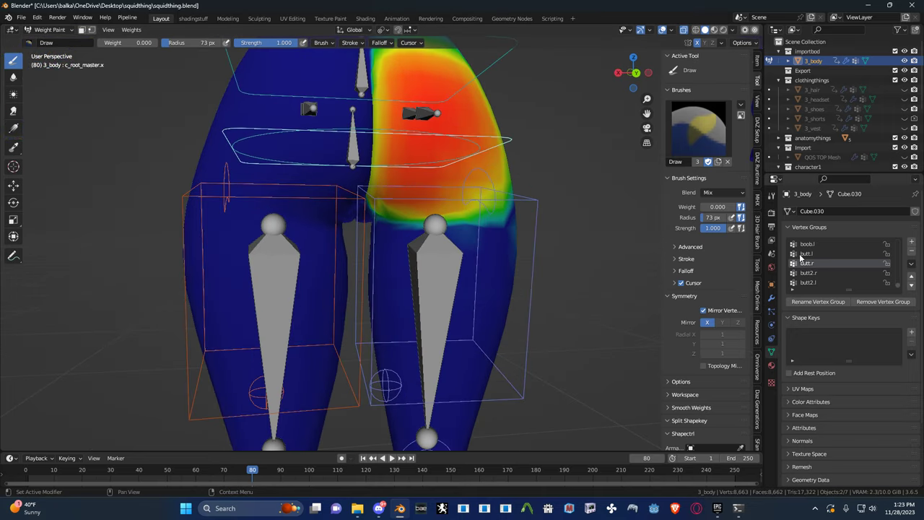
pyautogui.click(855, 254)
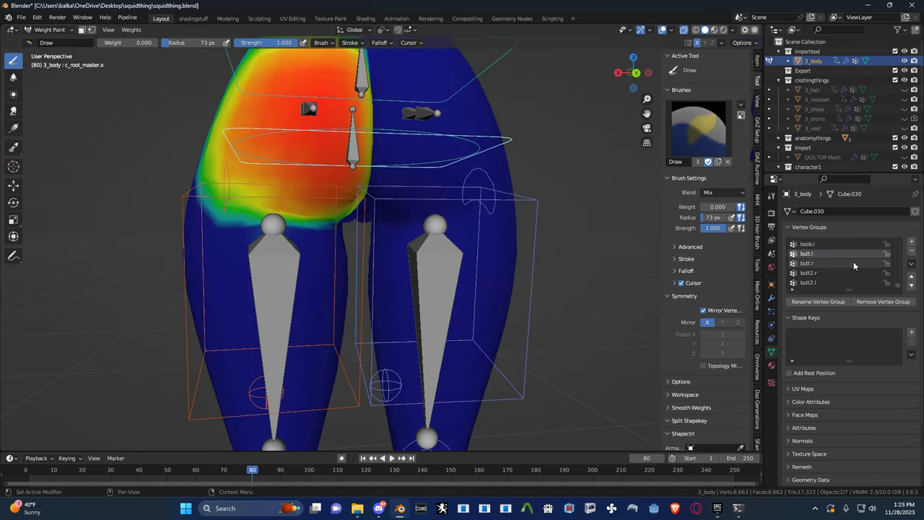
pyautogui.click(853, 262)
pyautogui.click(911, 252)
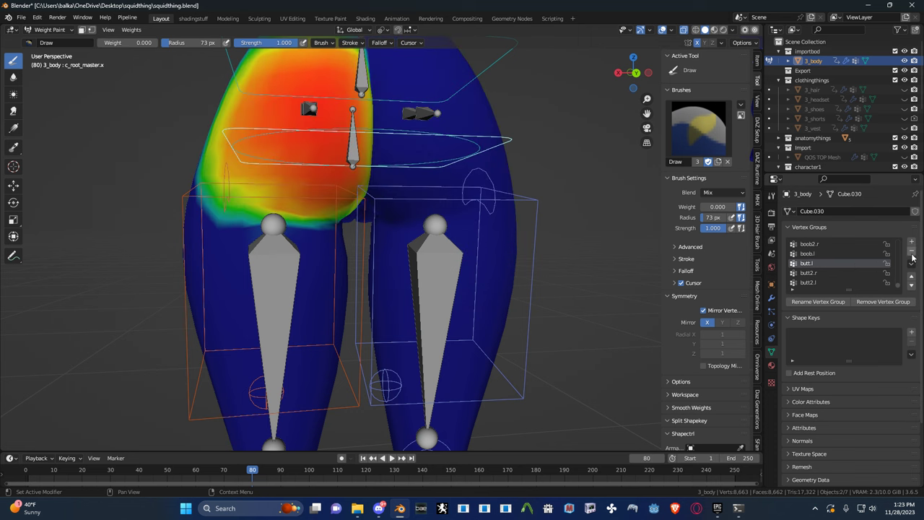
# - Create a mirrored copy of the butt.l vertex group and name it butt.r
pyautogui.click(911, 263)
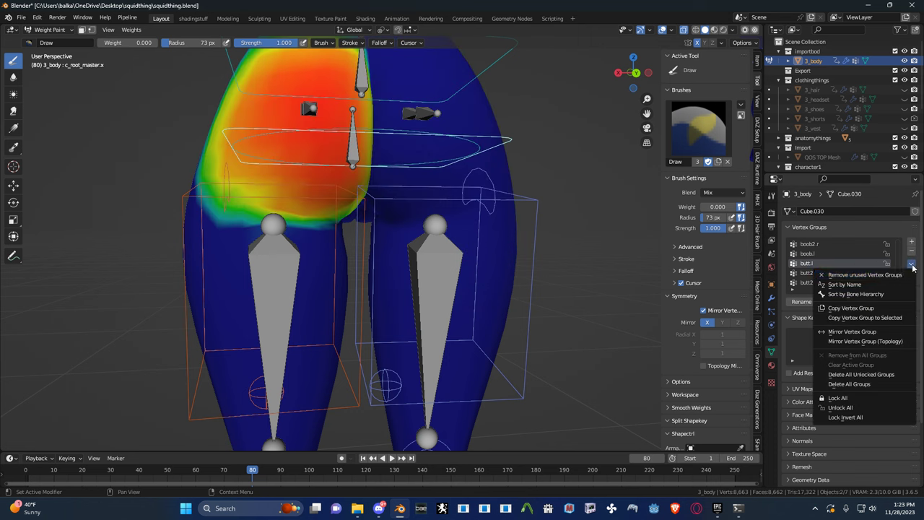
pyautogui.click(875, 308)
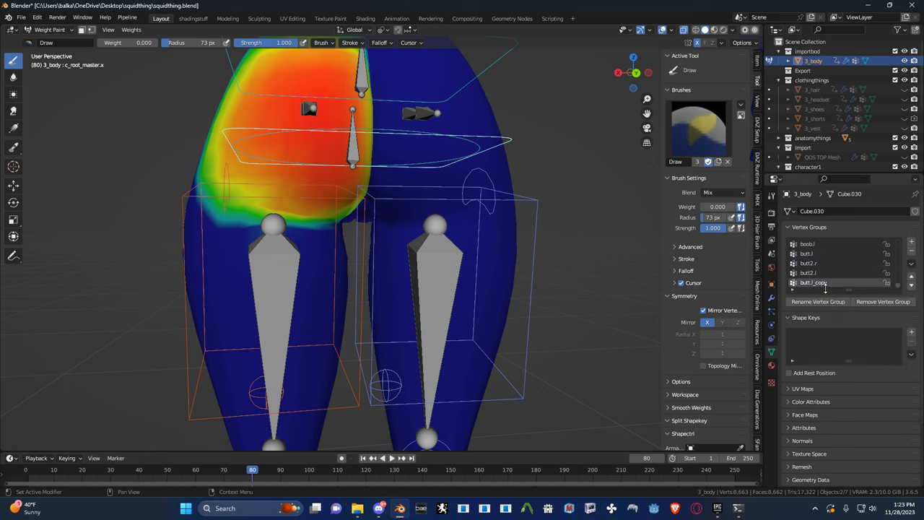
pyautogui.click(911, 264)
pyautogui.click(880, 334)
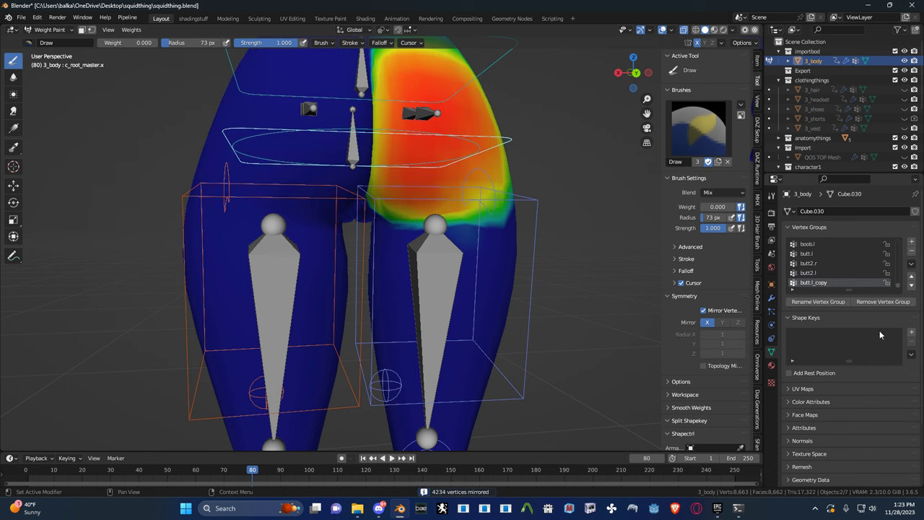
pyautogui.moveTo(575, 246); pyautogui.dragTo(542, 247, button='middle')
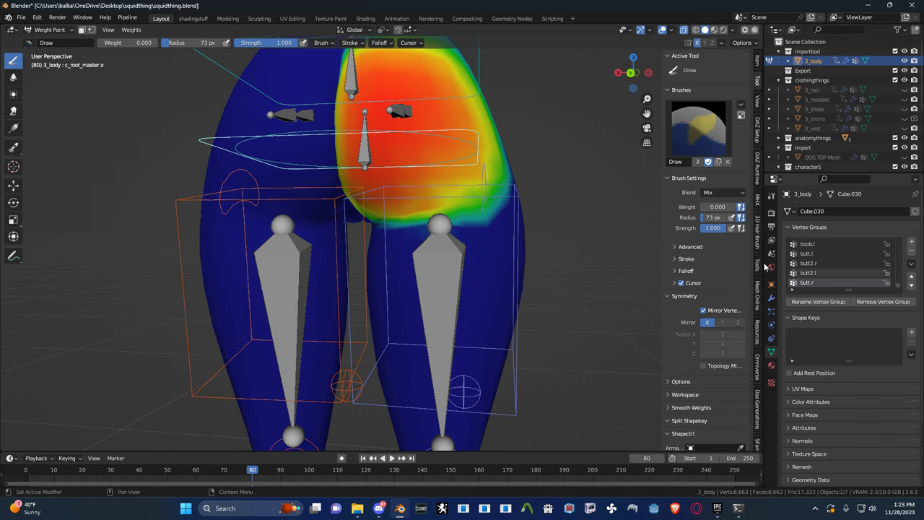
# - Leave Weight Paint mode on the body, select the rig and switch it to Pose Mode
pyautogui.hotkey('ctrl', 'Tab')
pyautogui.click(411, 192)
pyautogui.click(523, 200)
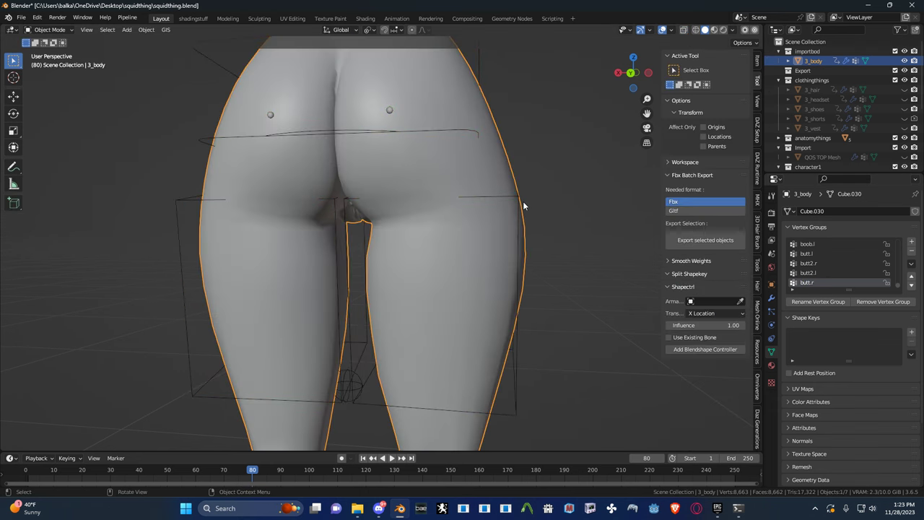
pyautogui.click(520, 196)
pyautogui.hotkey('ctrl', 'Tab')
pyautogui.scroll(-2, 520, 204)
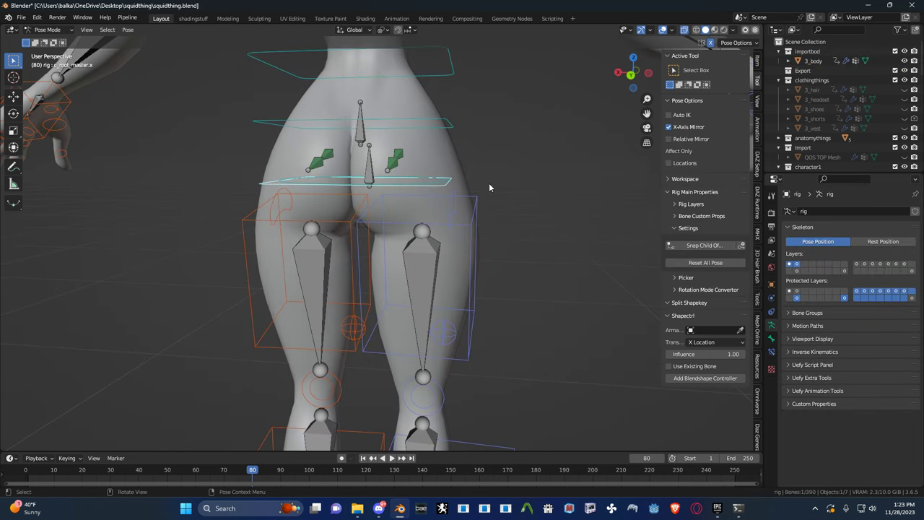
# - Play the animation and test-move c_root_master.x to check the jiggle with the mirrored weights
pyautogui.press('space')
pyautogui.press('space')
pyautogui.press('g')
pyautogui.rightClick(496, 234)
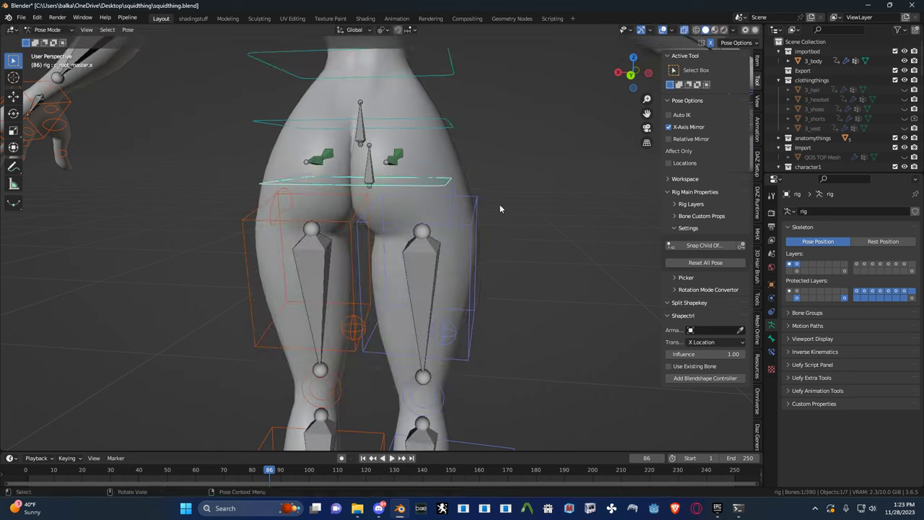
# - Test-move the root master control repeatedly from several viewing angles to inspect how both butt sides jiggle
pyautogui.moveTo(499, 200); pyautogui.dragTo(495, 156, button='middle')
pyautogui.press('g')
pyautogui.rightClick(531, 151)
pyautogui.press('g')
pyautogui.rightClick(384, 156)
pyautogui.press('g')
pyautogui.rightClick(482, 167)
pyautogui.moveTo(485, 172); pyautogui.dragTo(473, 215, button='middle')
pyautogui.press('g')
pyautogui.rightClick(447, 240)
pyautogui.press('g')
pyautogui.rightClick(395, 216)
# - Return the rig to Object Mode, stop the animation playback and save the file
pyautogui.hotkey('ctrl', 'Tab')
pyautogui.scroll(-5, 471, 222)
pyautogui.press('space')
pyautogui.press('space')
pyautogui.hotkey('ctrl', 's')
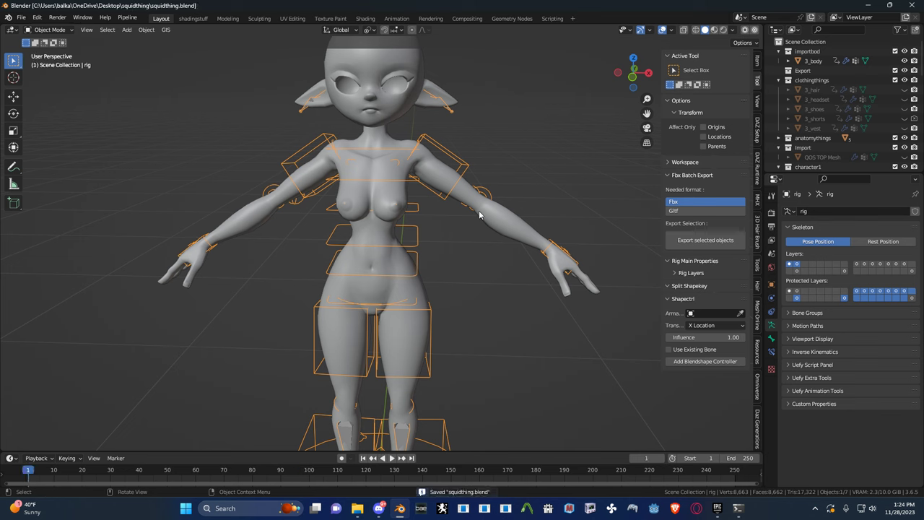
# - Add a Multiresolution modifier to the 3_body mesh, subdivide it once and save the file
pyautogui.click(472, 195)
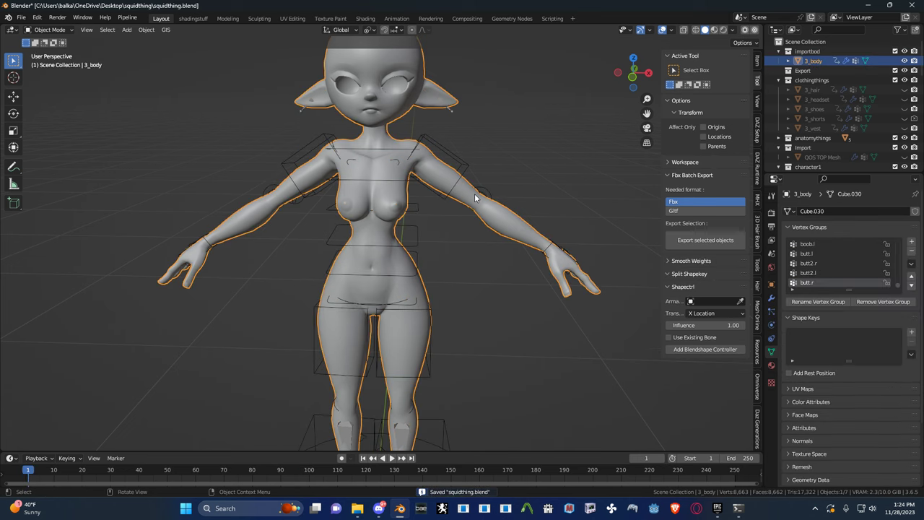
pyautogui.click(771, 298)
pyautogui.click(832, 210)
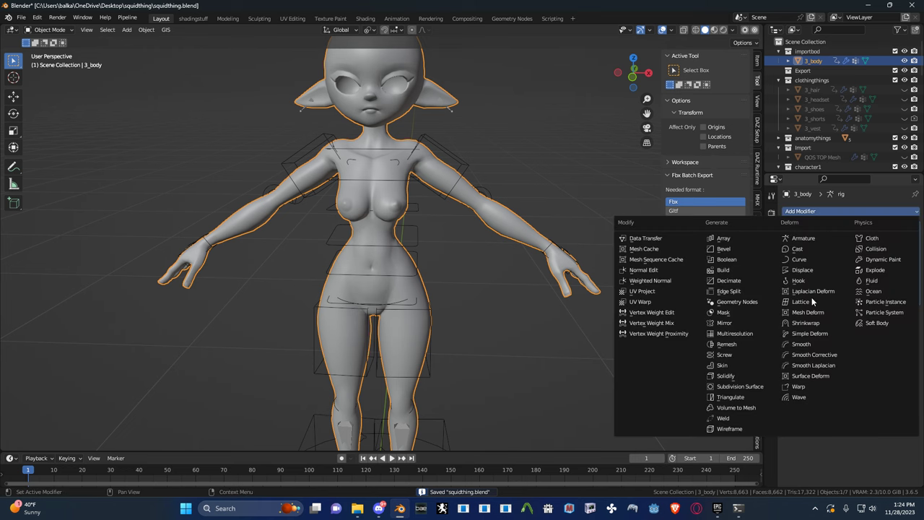
pyautogui.click(763, 334)
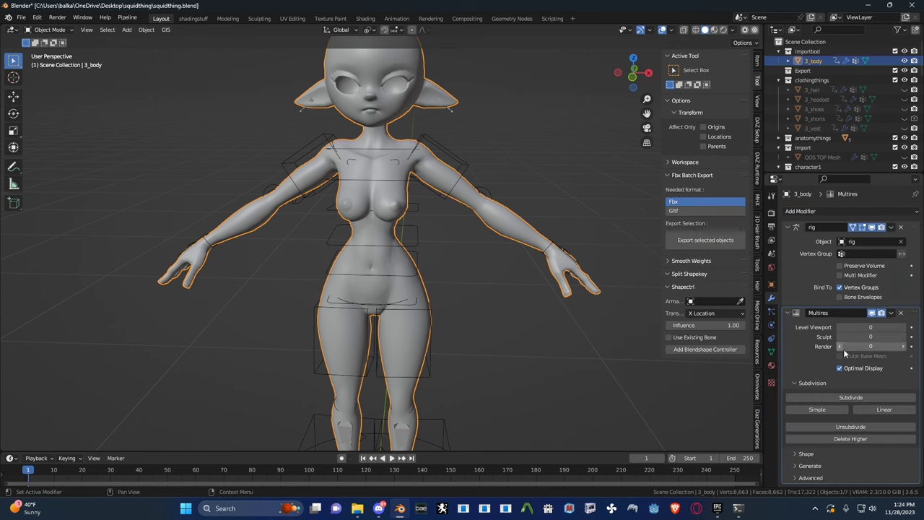
pyautogui.click(853, 398)
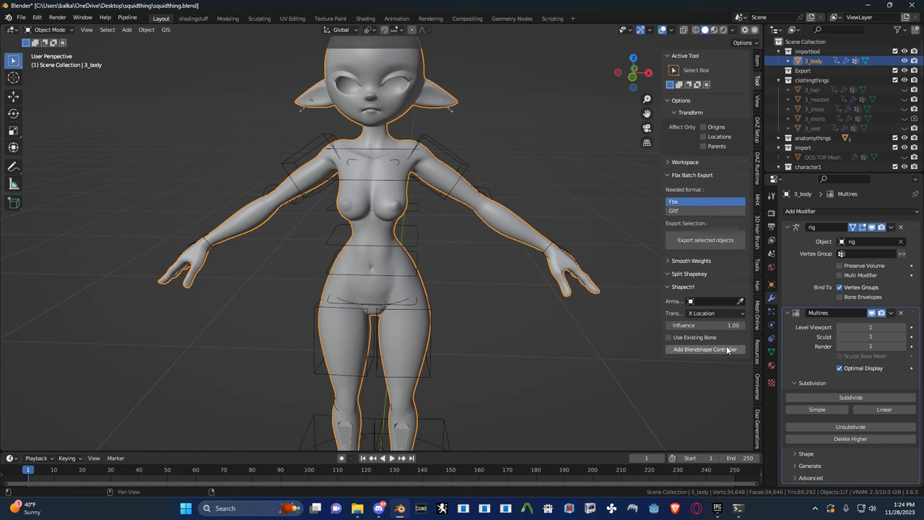
pyautogui.keyDown('shift'); pyautogui.moveTo(507, 290); pyautogui.dragTo(508, 364, button='middle'); pyautogui.keyUp('shift')
pyautogui.scroll(3, 508, 361)
pyautogui.moveTo(503, 322); pyautogui.dragTo(479, 304, button='middle')
pyautogui.hotkey('ctrl', 's')
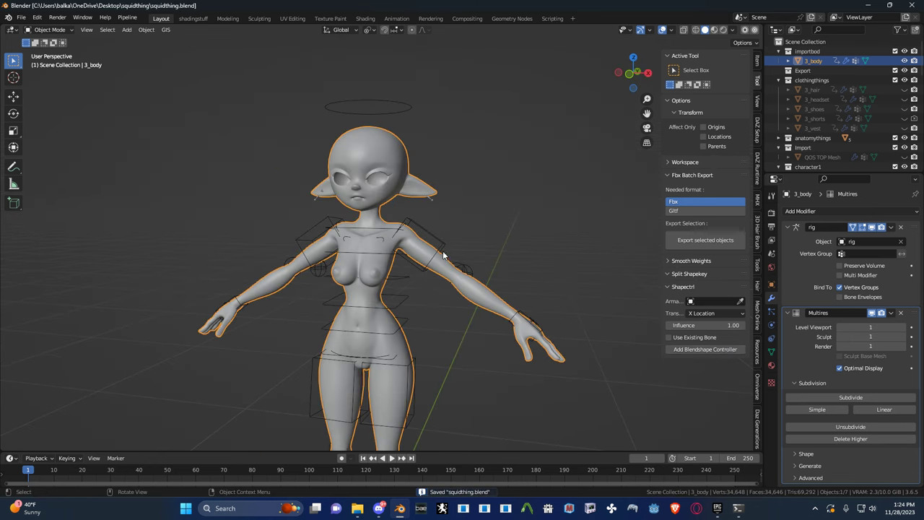
# - Select the 3_body mesh together with the rig and save the file
pyautogui.click(440, 242)
pyautogui.click(430, 247)
pyautogui.click(434, 243)
pyautogui.keyDown('shift'); pyautogui.moveTo(433, 241); pyautogui.dragTo(465, 213, button='middle'); pyautogui.keyUp('shift')
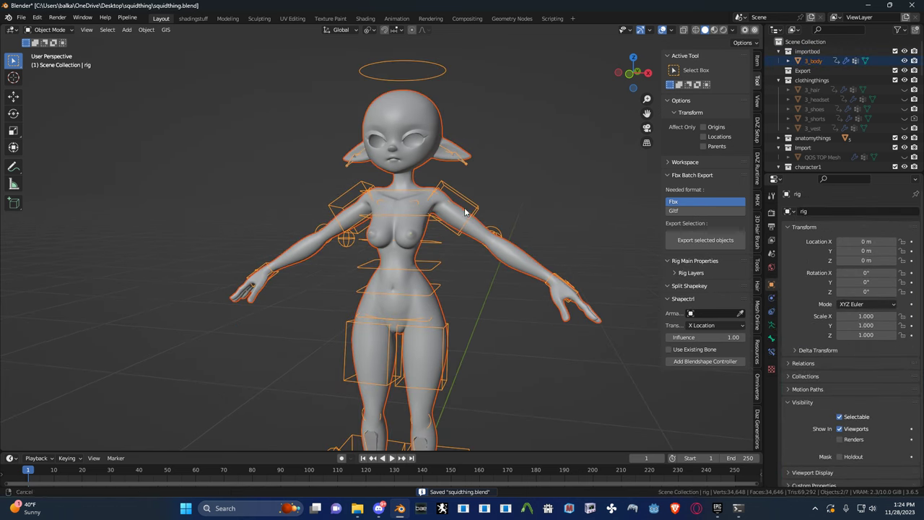
pyautogui.scroll(-2, 469, 239)
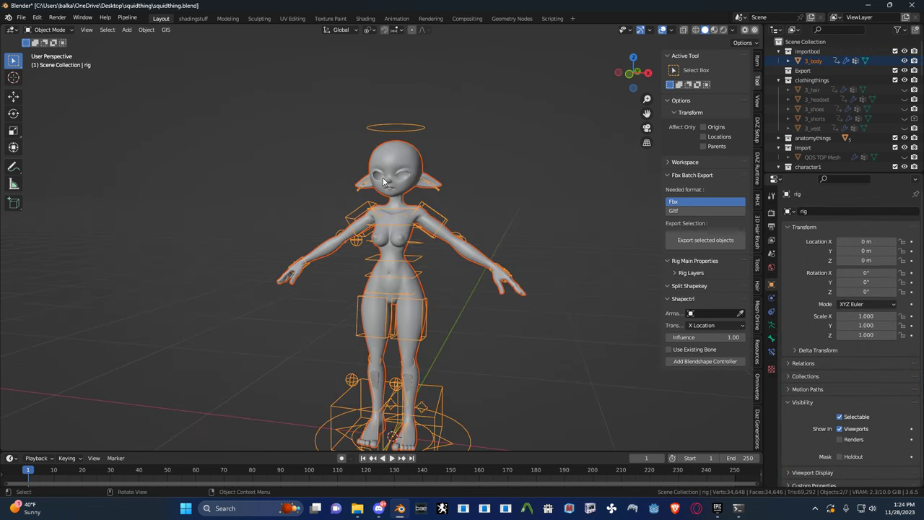
pyautogui.hotkey('ctrl', 'shift', 'q')
pyautogui.click(465, 153)
pyautogui.moveTo(458, 168)
pyautogui.mouseDown(button='middle')
pyautogui.moveTo(436, 180)
pyautogui.moveTo(433, 161)
pyautogui.moveTo(462, 179)
pyautogui.mouseUp(button='middle')
pyautogui.hotkey('ctrl', 's')
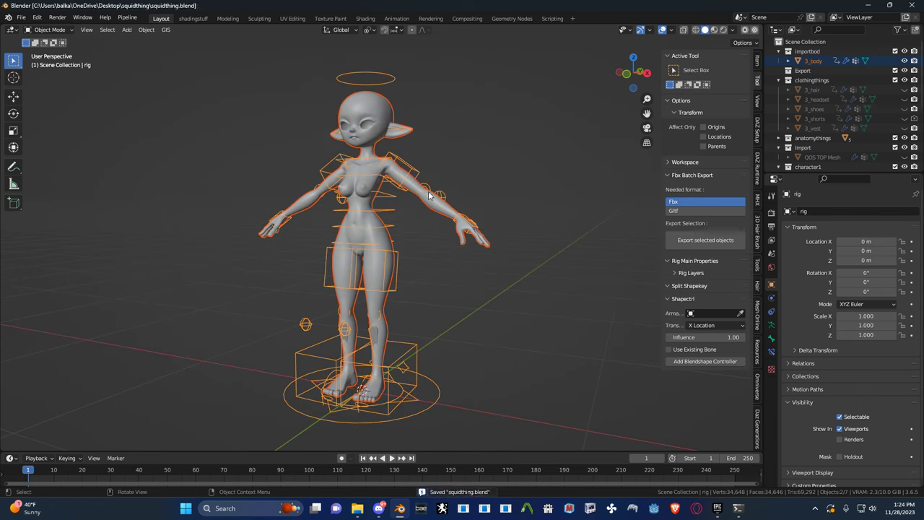
pyautogui.click(425, 197)
pyautogui.keyDown('shift'); pyautogui.click(364, 146); pyautogui.keyUp('shift')
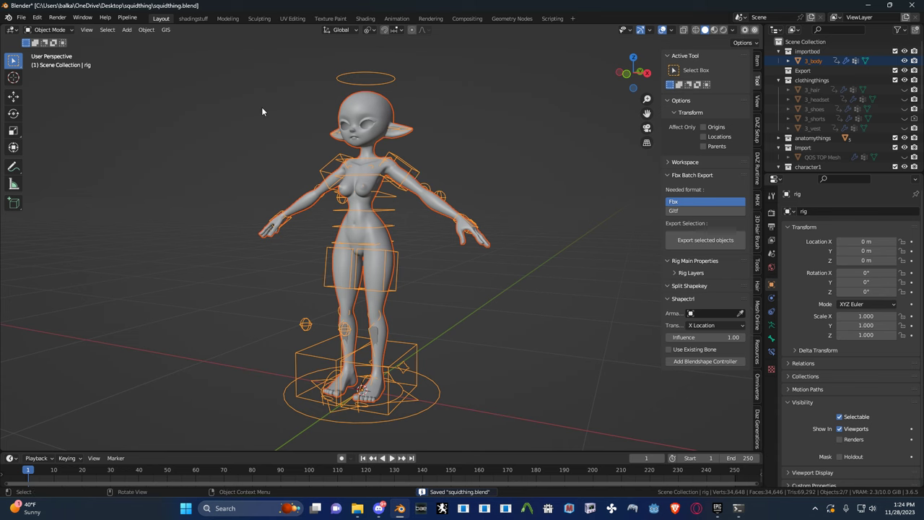
pyautogui.press('q')
pyautogui.click(444, 333)
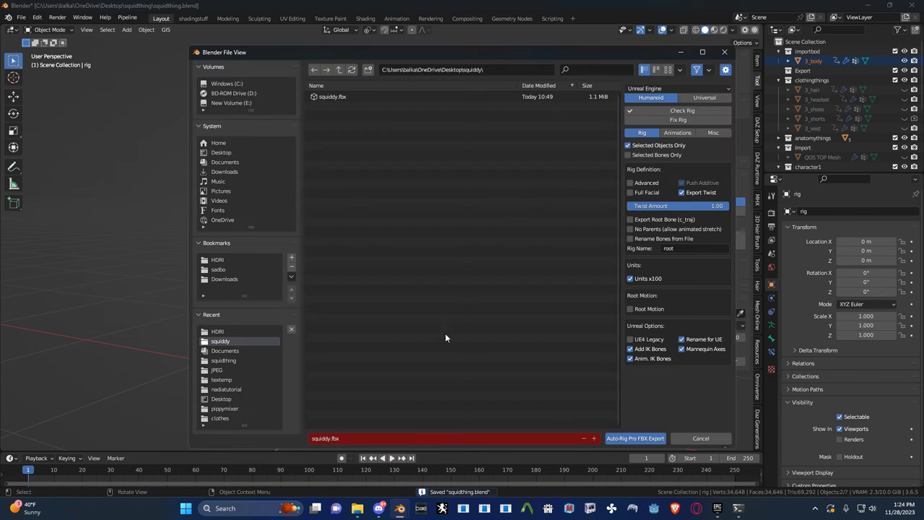
pyautogui.click(690, 434)
# - Switch the rig to Pose Mode and show only its second bone layer
pyautogui.moveTo(419, 254); pyautogui.dragTo(668, 266, button='middle')
pyautogui.click(386, 228)
pyautogui.scroll(2, 384, 231)
pyautogui.hotkey('ctrl', 'Tab')
pyautogui.click(771, 329)
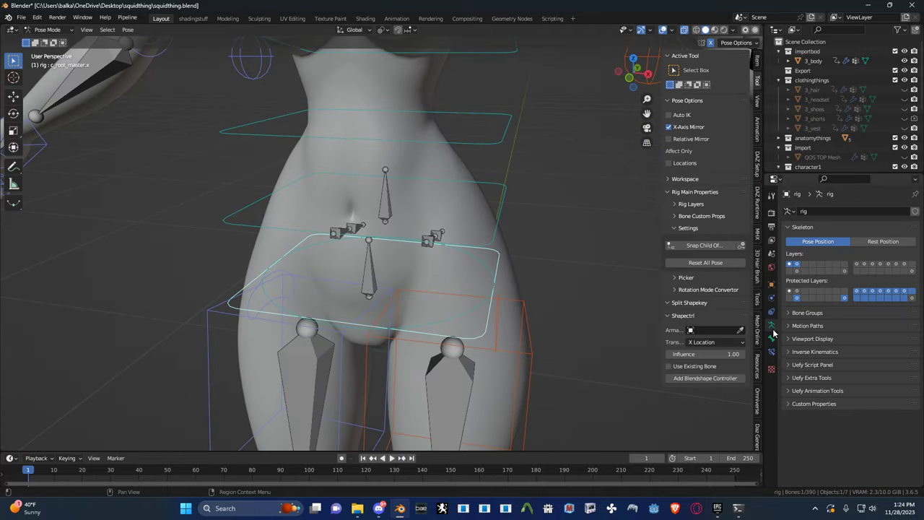
pyautogui.click(797, 266)
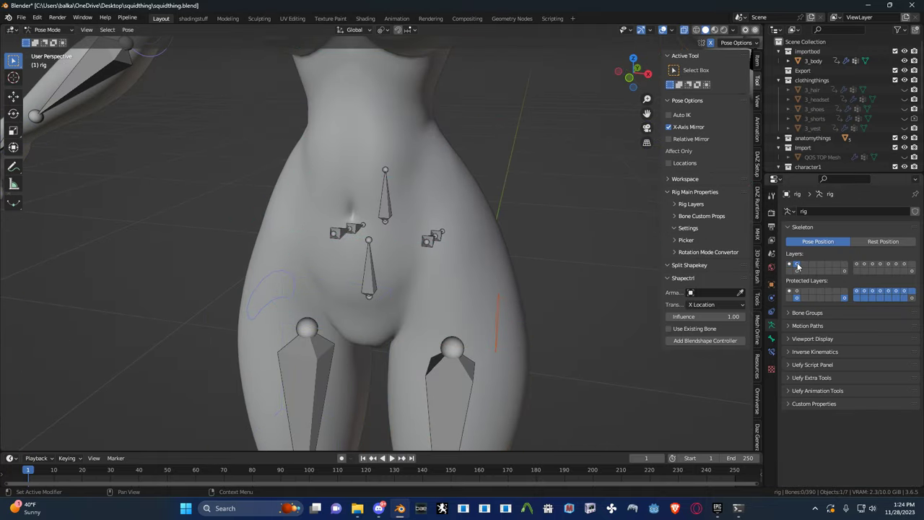
# - Select the butt bones on both sides together with their parent bones around the pelvis
pyautogui.moveTo(548, 245); pyautogui.dragTo(373, 240, button='middle')
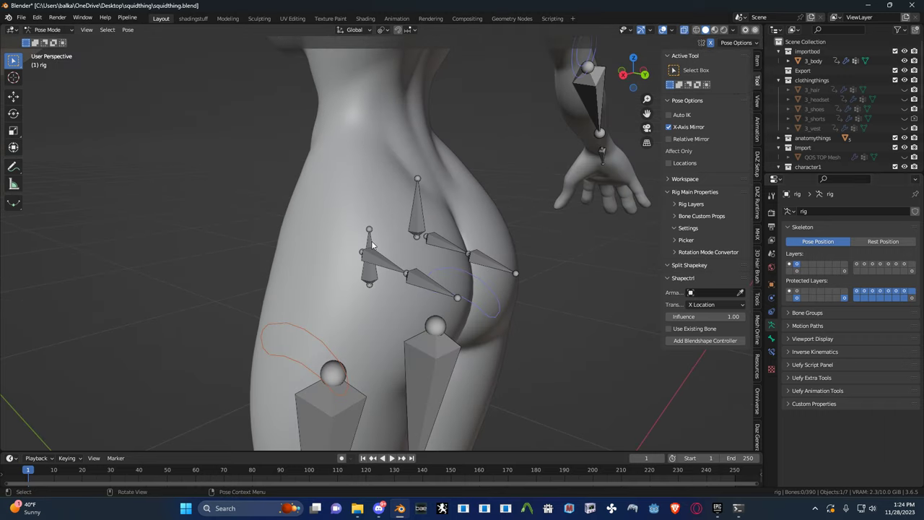
pyautogui.click(371, 254)
pyautogui.keyDown('shift'); pyautogui.click(426, 237); pyautogui.keyUp('shift')
pyautogui.keyDown('shift'); pyautogui.click(448, 249); pyautogui.keyUp('shift')
pyautogui.keyDown('shift'); pyautogui.click(426, 281); pyautogui.keyUp('shift')
pyautogui.keyDown('shift'); pyautogui.click(388, 264); pyautogui.keyUp('shift')
pyautogui.keyDown('shift'); pyautogui.click(481, 257); pyautogui.keyUp('shift')
# - Add the custom bones of both legs to the bone selection
pyautogui.moveTo(486, 232); pyautogui.dragTo(397, 172, button='middle')
pyautogui.scroll(-7, 409, 245)
pyautogui.scroll(3, 397, 169)
pyautogui.keyDown('shift'); pyautogui.click(410, 171); pyautogui.keyUp('shift')
pyautogui.keyDown('shift'); pyautogui.click(329, 176); pyautogui.keyUp('shift')
pyautogui.keyDown('shift'); pyautogui.click(333, 296); pyautogui.keyUp('shift')
pyautogui.keyDown('shift'); pyautogui.click(399, 295); pyautogui.keyUp('shift')
pyautogui.moveTo(373, 332); pyautogui.dragTo(410, 263, button='middle')
pyautogui.keyDown('shift'); pyautogui.click(352, 286); pyautogui.keyUp('shift')
# - Extend the selection to the custom arm, breast, shoulder, neck, head and ear bones
pyautogui.keyDown('shift'); pyautogui.moveTo(380, 149); pyautogui.dragTo(373, 285, button='middle'); pyautogui.keyUp('shift')
pyautogui.keyDown('shift'); pyautogui.moveTo(392, 135); pyautogui.dragTo(273, 173, button='middle'); pyautogui.keyUp('shift')
pyautogui.keyDown('shift'); pyautogui.click(317, 143); pyautogui.keyUp('shift')
pyautogui.keyDown('shift'); pyautogui.moveTo(392, 87); pyautogui.dragTo(321, 189, button='middle'); pyautogui.keyUp('shift')
pyautogui.keyDown('shift'); pyautogui.click(396, 187); pyautogui.keyUp('shift')
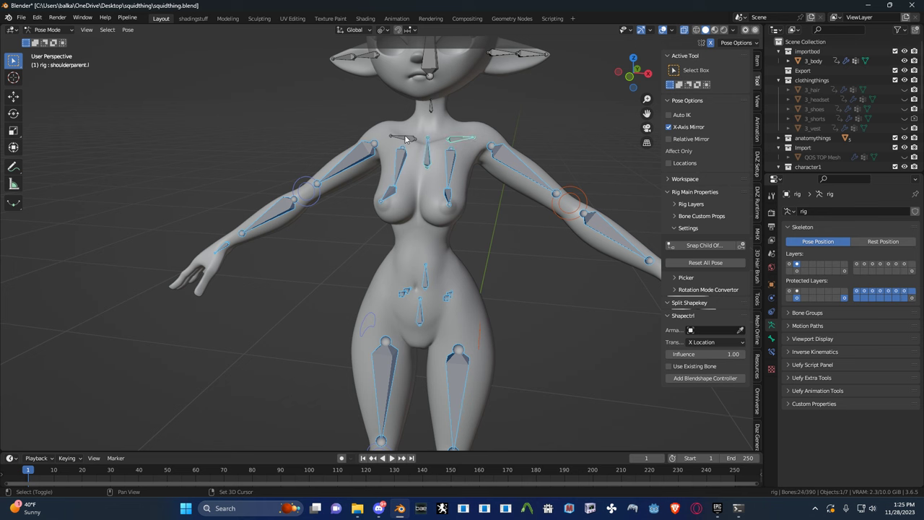
pyautogui.moveTo(402, 135); pyautogui.dragTo(408, 160, button='middle')
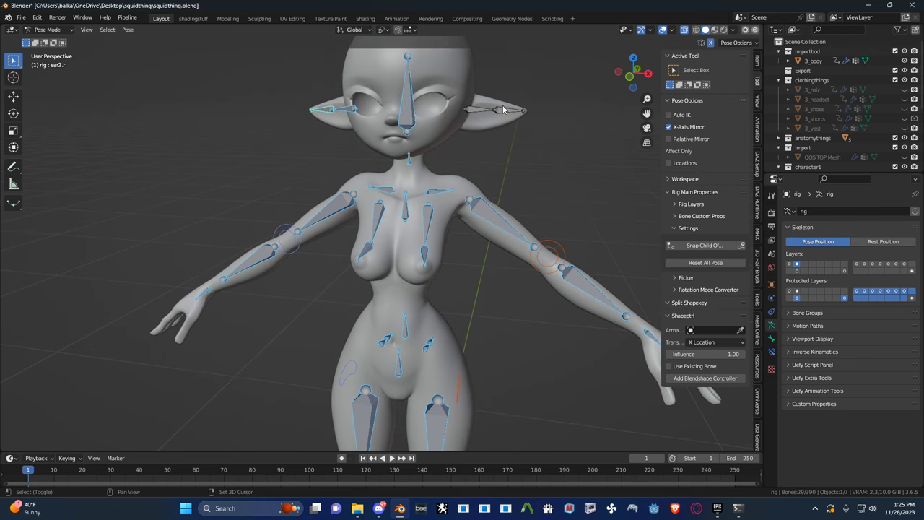
pyautogui.moveTo(502, 110); pyautogui.dragTo(496, 153, button='middle')
# - Test-move the selected bones to check that every custom bone is included, cancelling each move
pyautogui.press('g')
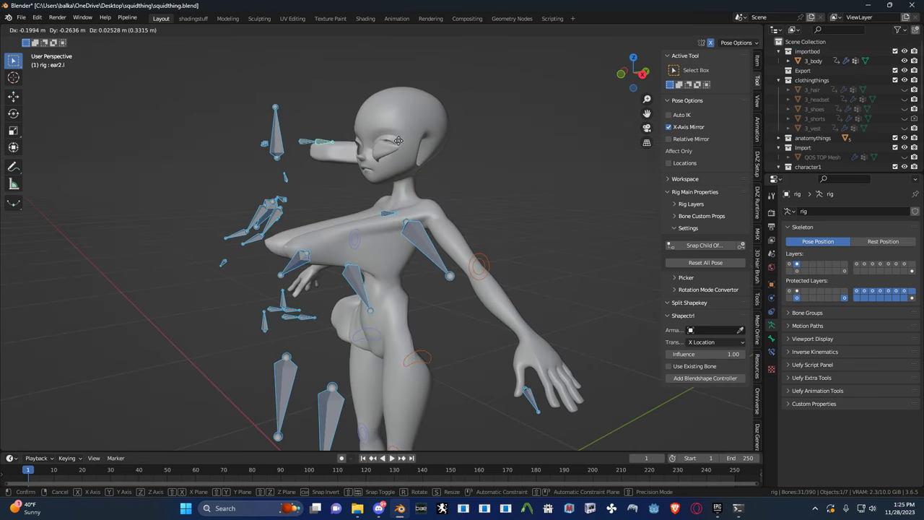
pyautogui.rightClick(506, 137)
pyautogui.press('g')
pyautogui.rightClick(473, 151)
pyautogui.moveTo(472, 151); pyautogui.dragTo(414, 195, button='middle')
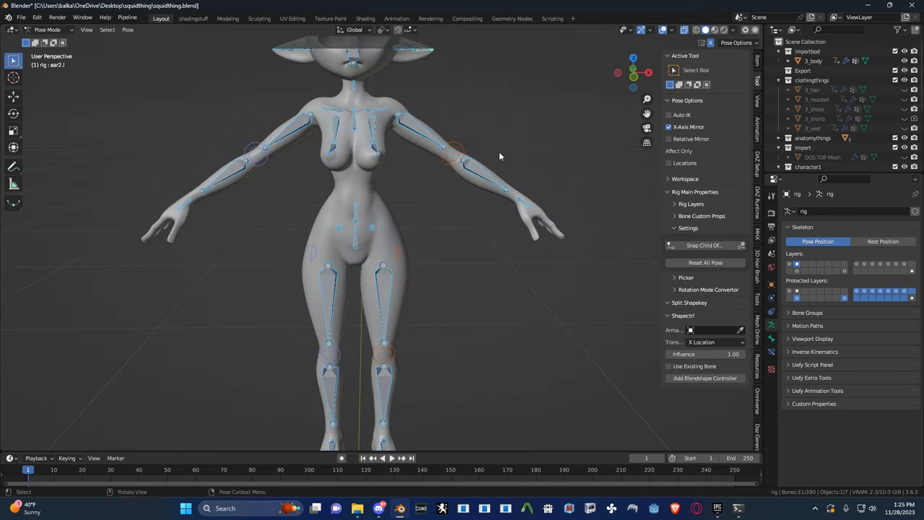
pyautogui.keyDown('shift'); pyautogui.moveTo(490, 145); pyautogui.dragTo(469, 181, button='middle'); pyautogui.keyUp('shift')
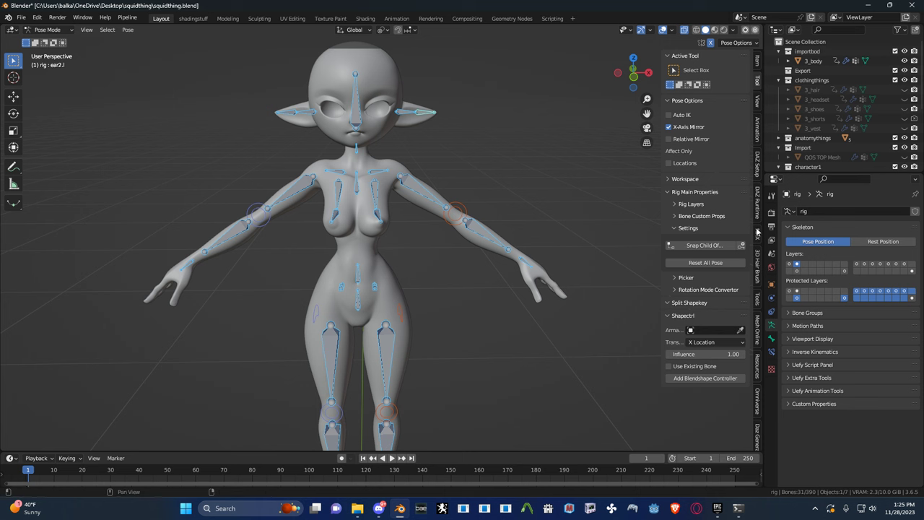
# - Set the selected bones as custom bones in Auto-Rig Pro's export options
pyautogui.keyDown('ctrl'); pyautogui.scroll(-5, 758, 231); pyautogui.keyUp('ctrl')
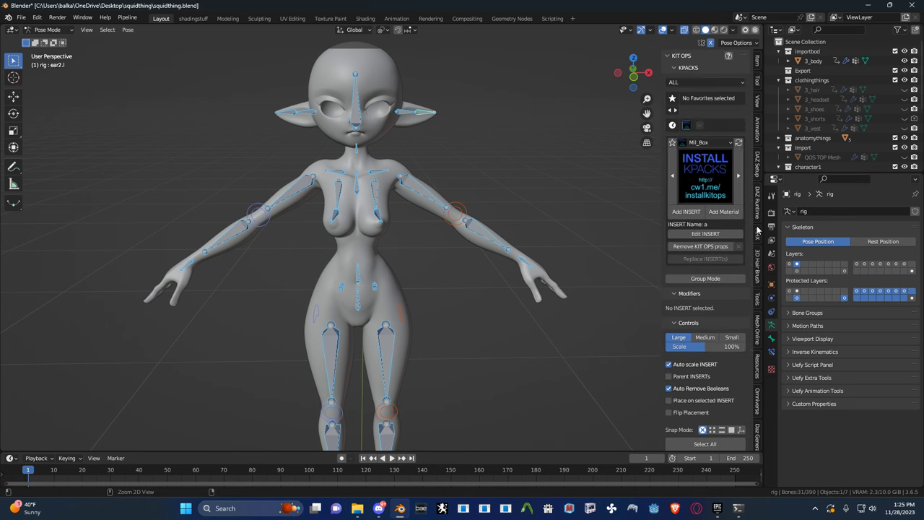
pyautogui.keyDown('ctrl'); pyautogui.scroll(-4, 757, 231); pyautogui.keyUp('ctrl')
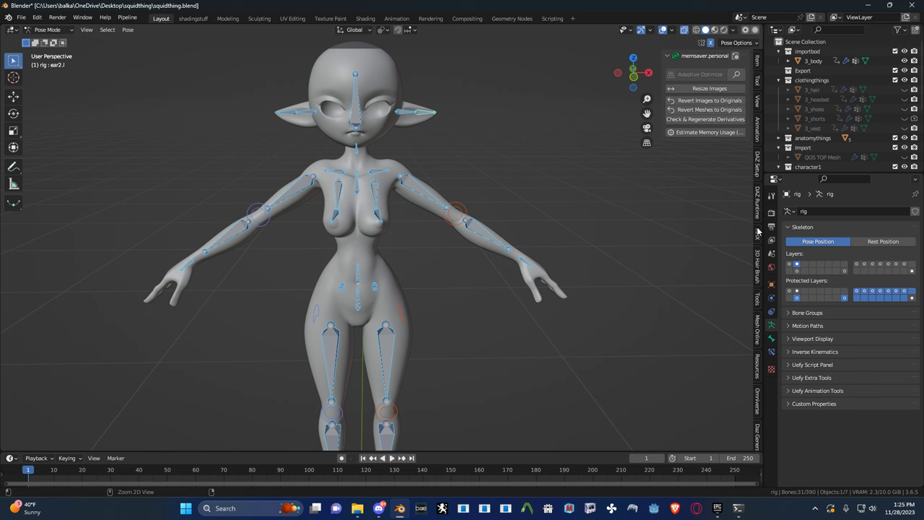
pyautogui.keyDown('ctrl'); pyautogui.scroll(-4, 757, 231); pyautogui.keyUp('ctrl')
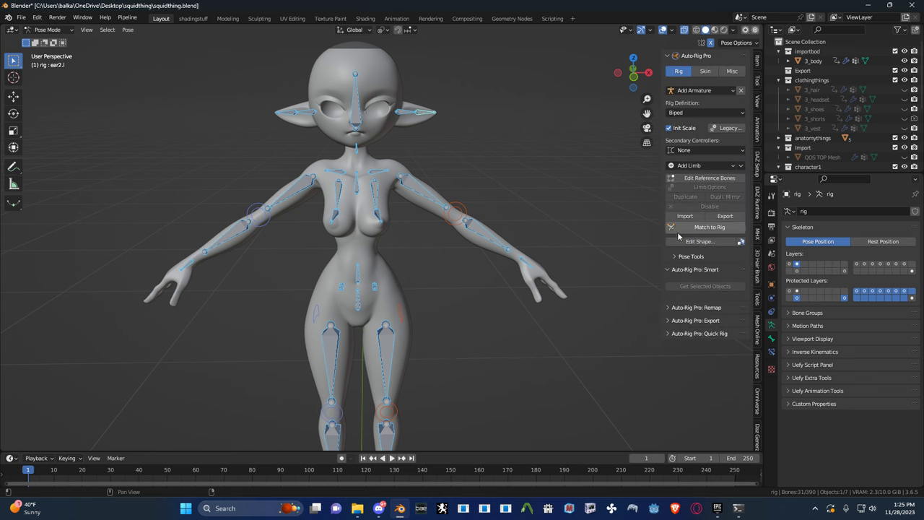
pyautogui.click(673, 321)
pyautogui.scroll(-2, 690, 324)
pyautogui.click(700, 323)
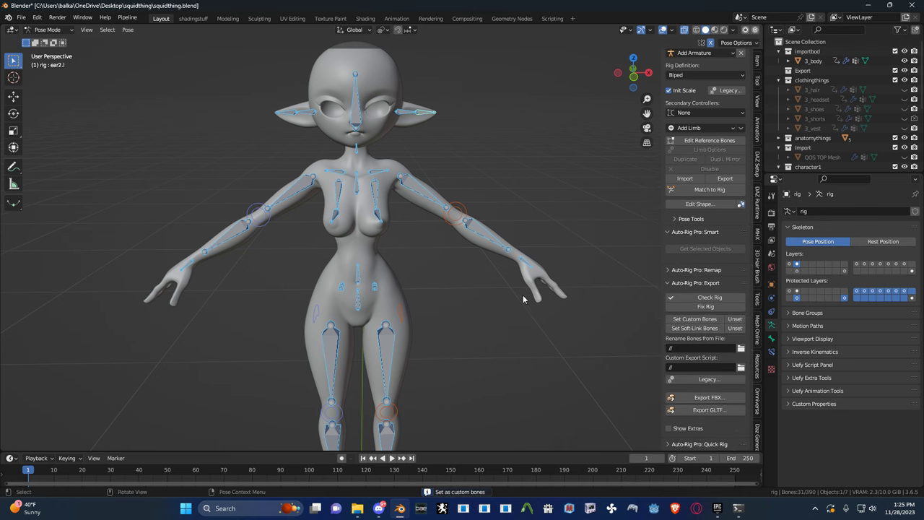
pyautogui.moveTo(520, 298); pyautogui.dragTo(525, 256, button='middle')
pyautogui.scroll(3, 525, 256)
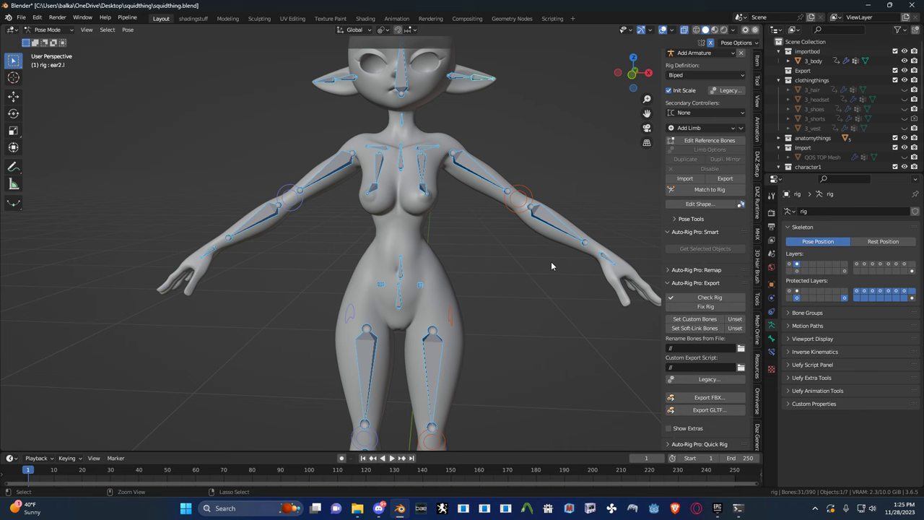
# - Leave Pose Mode, start editing the Auto-Rig Pro reference bones and also show the second bone layer
pyautogui.hotkey('ctrl', 'Tab')
pyautogui.moveTo(527, 272); pyautogui.dragTo(515, 191, button='middle')
pyautogui.click(707, 140)
pyautogui.keyDown('shift'); pyautogui.click(797, 265); pyautogui.keyUp('shift')
# - Check which parent bones are assigned to butt.l and boob.l in their relations
pyautogui.click(491, 238)
pyautogui.scroll(2, 489, 241)
pyautogui.moveTo(489, 240); pyautogui.dragTo(443, 221, button='middle')
pyautogui.click(444, 220)
pyautogui.click(771, 339)
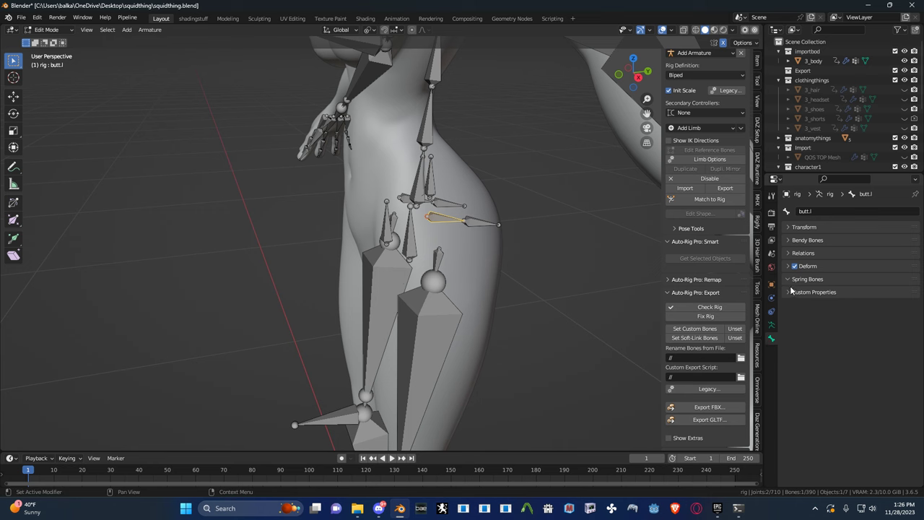
pyautogui.click(793, 252)
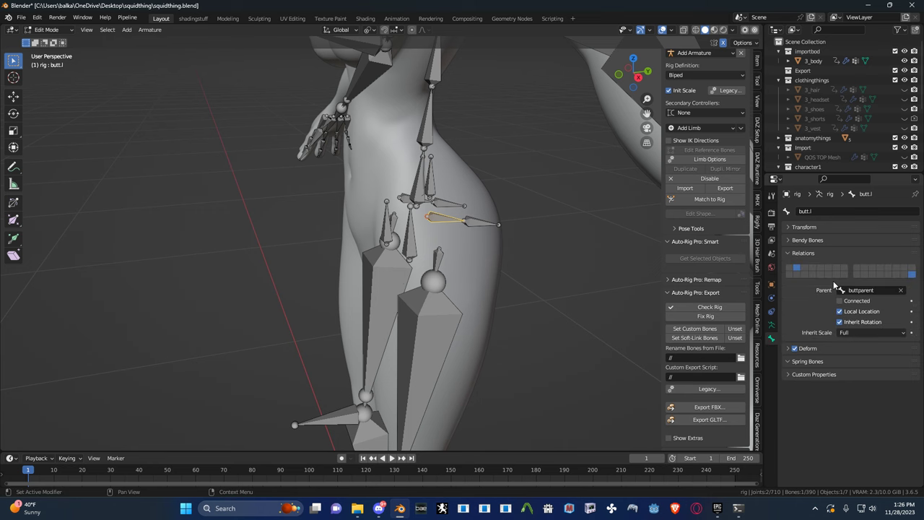
pyautogui.moveTo(548, 252); pyautogui.dragTo(515, 255, button='middle')
pyautogui.click(449, 248)
pyautogui.click(452, 171)
pyautogui.moveTo(452, 171); pyautogui.dragTo(416, 203, button='middle')
pyautogui.scroll(2, 421, 206)
# - Match the reference bones to the rig, save the file and return to Object Mode
pyautogui.click(707, 201)
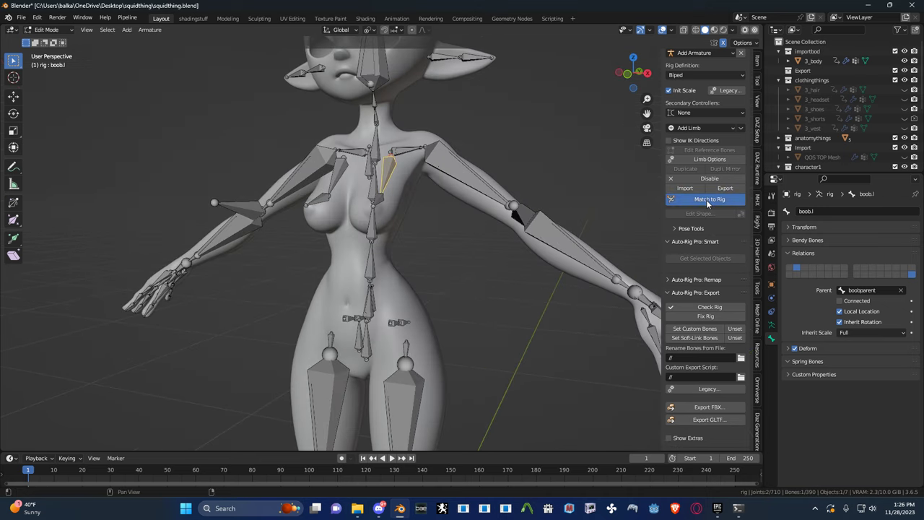
pyautogui.scroll(-3, 487, 207)
pyautogui.keyDown('shift'); pyautogui.moveTo(484, 207); pyautogui.dragTo(463, 173, button='middle'); pyautogui.keyUp('shift')
pyautogui.hotkey('ctrl', 's')
pyautogui.hotkey('ctrl', 'Tab')
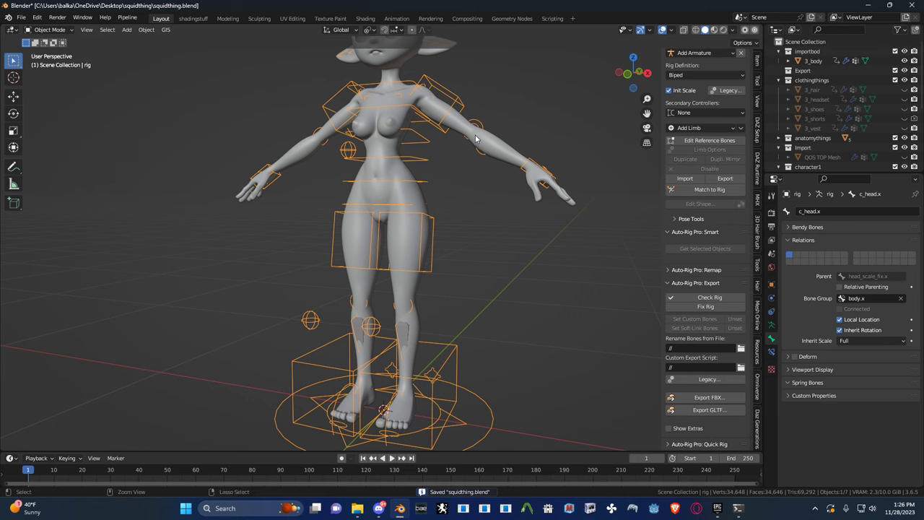
# - Export the rig and 3_body as an Auto-Rig Pro FBX for Unreal Engine, overwriting squiddy.fbx
pyautogui.keyDown('shift'); pyautogui.click(497, 153); pyautogui.keyUp('shift')
pyautogui.press('q')
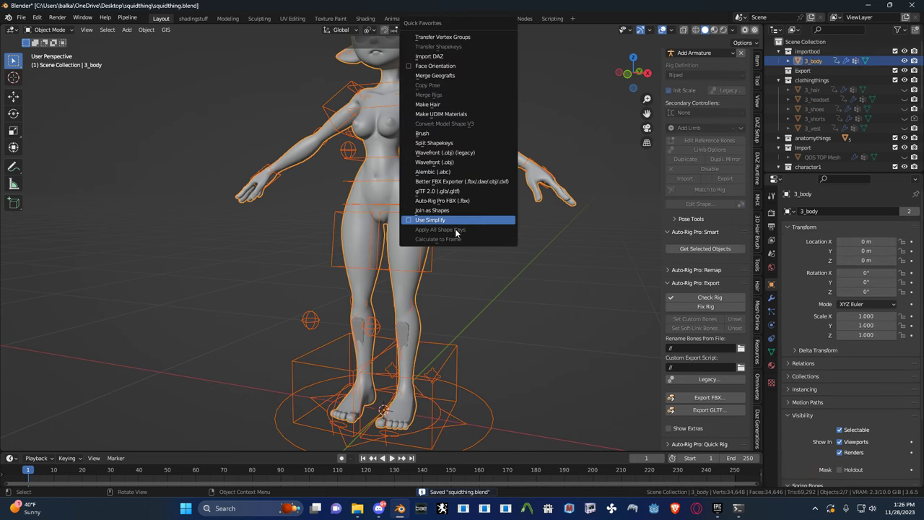
pyautogui.click(456, 201)
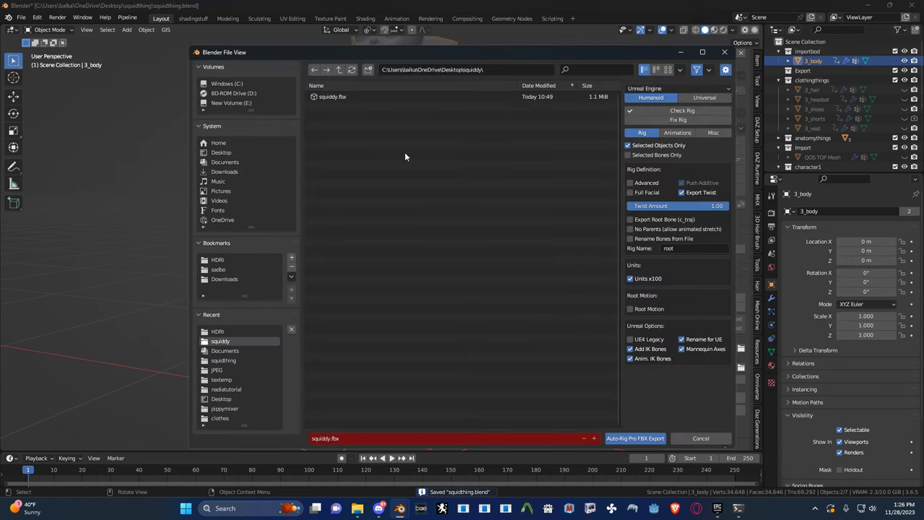
pyautogui.doubleClick(382, 97)
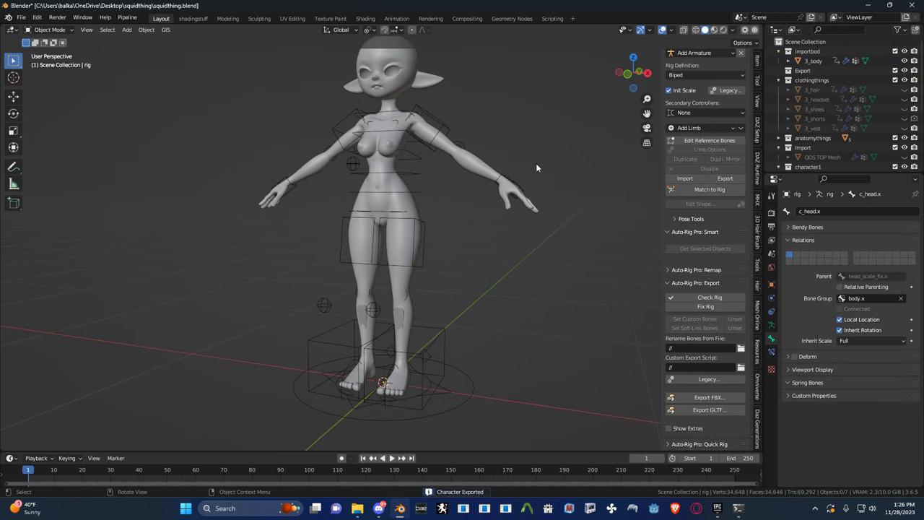
# - Close Blender and open the Unreal Engine library of projects in the Epic Games Launcher
pyautogui.click(912, 5)
pyautogui.click(438, 271)
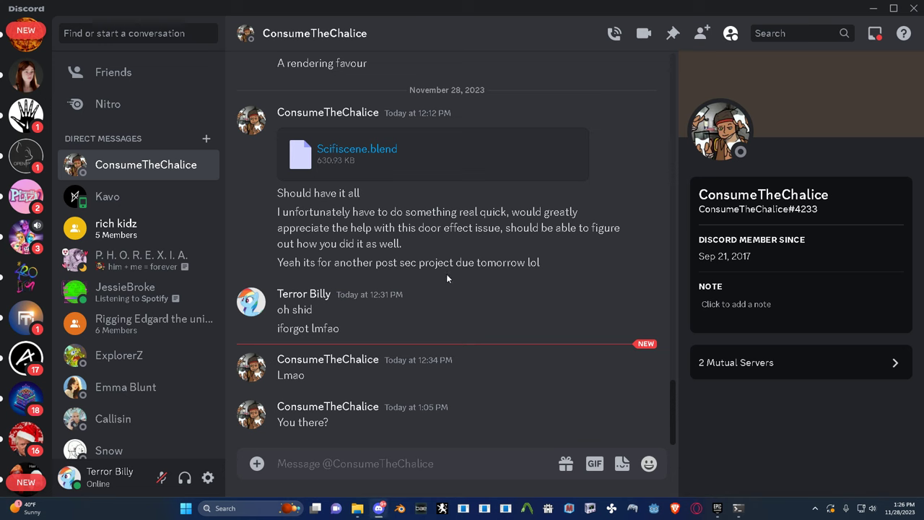
pyautogui.click(728, 507)
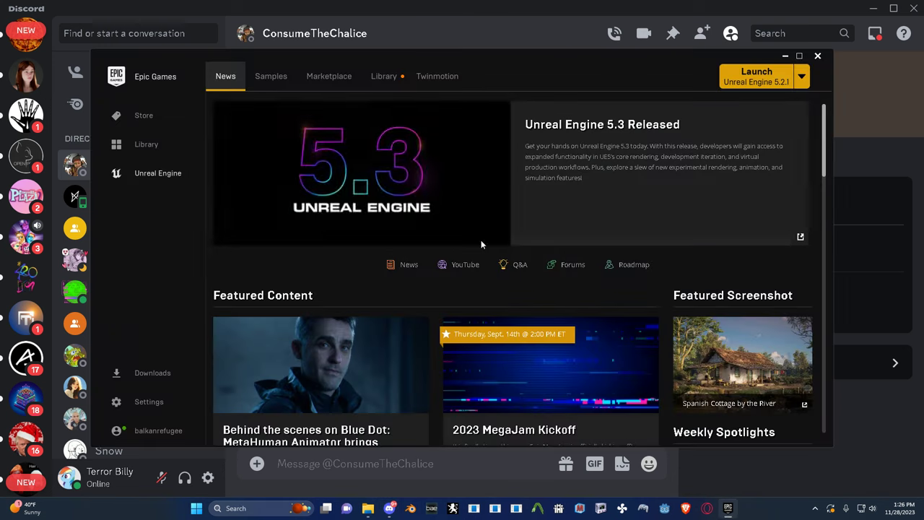
pyautogui.click(436, 76)
pyautogui.click(397, 81)
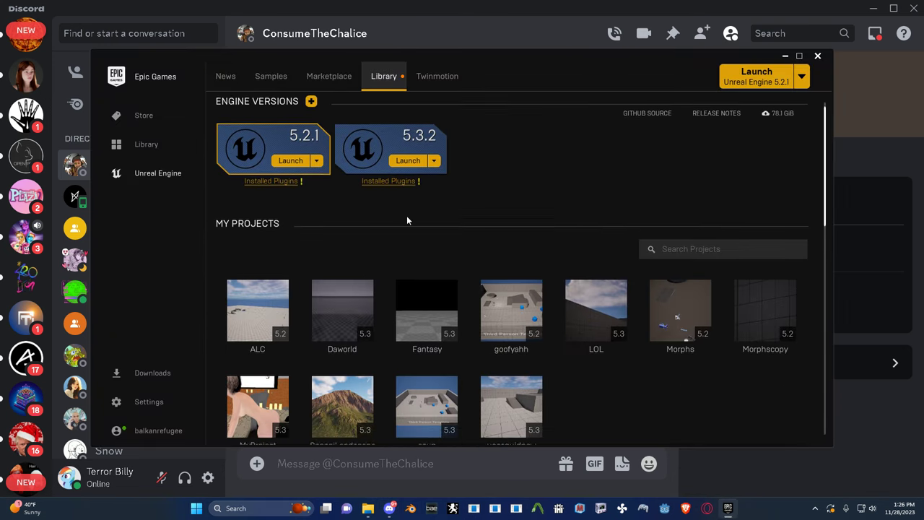
pyautogui.scroll(-1, 406, 215)
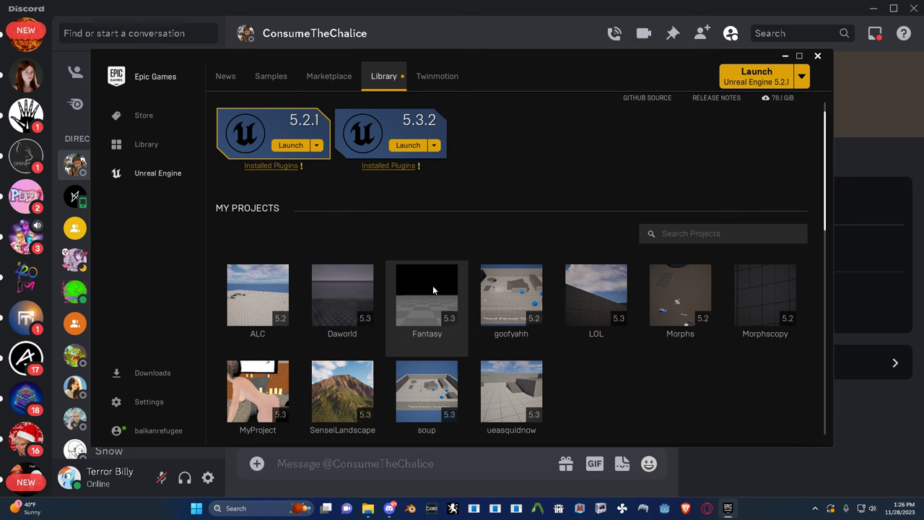
# - Open the ueasquidnow project from the launcher's project library
pyautogui.click(497, 380)
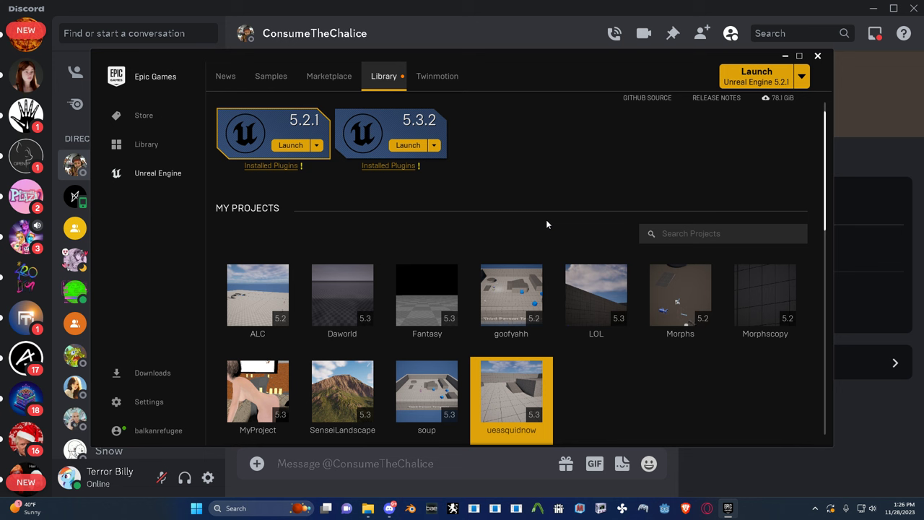
pyautogui.scroll(1, 517, 261)
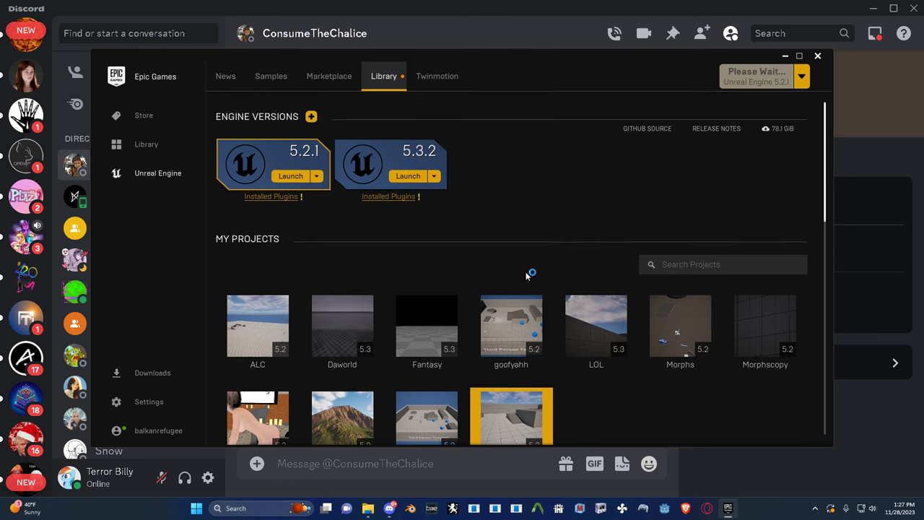
pyautogui.scroll(10, 17, 204)
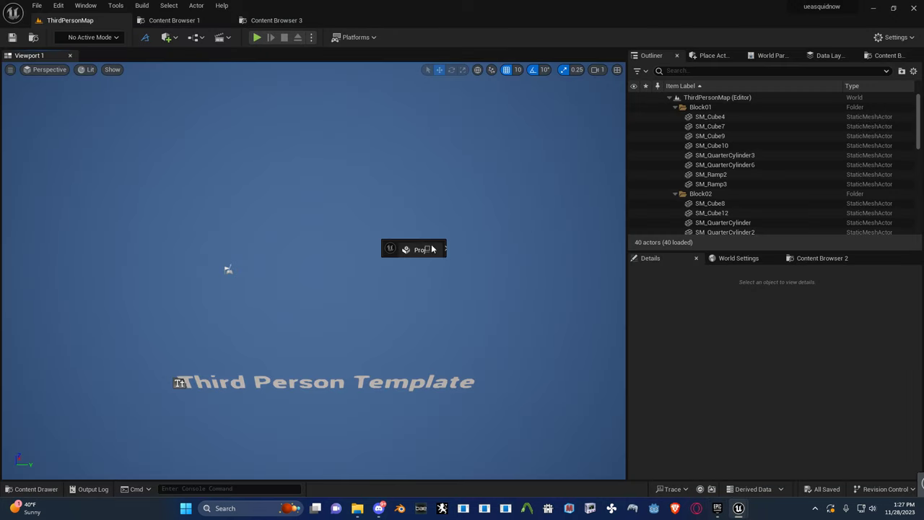
# - Bring the Project Settings window to the front at full size and close it
pyautogui.hotkey('alt', 'Tab')
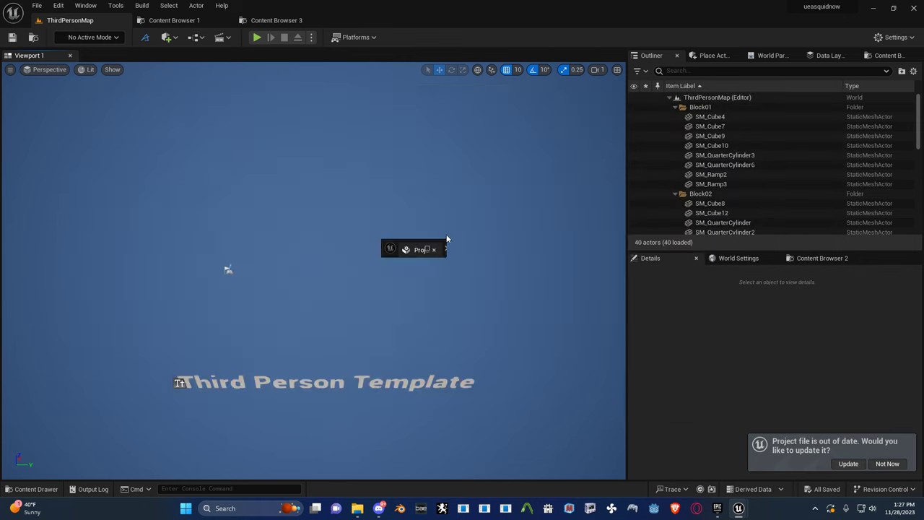
pyautogui.hotkey('alt', 'Tab')
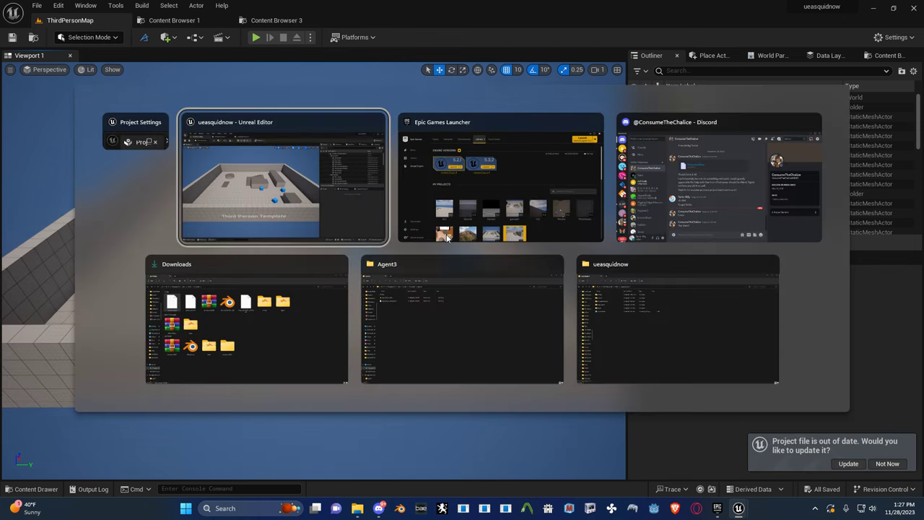
pyautogui.hotkey('alt', 'Tab')
pyautogui.hotkey('alt', 'Tab')
pyautogui.hotkey('alt', 'Tab')
pyautogui.hotkey('alt', 'Tab')
pyautogui.hotkey('alt', 'Tab')
pyautogui.hotkey('alt', 'Tab')
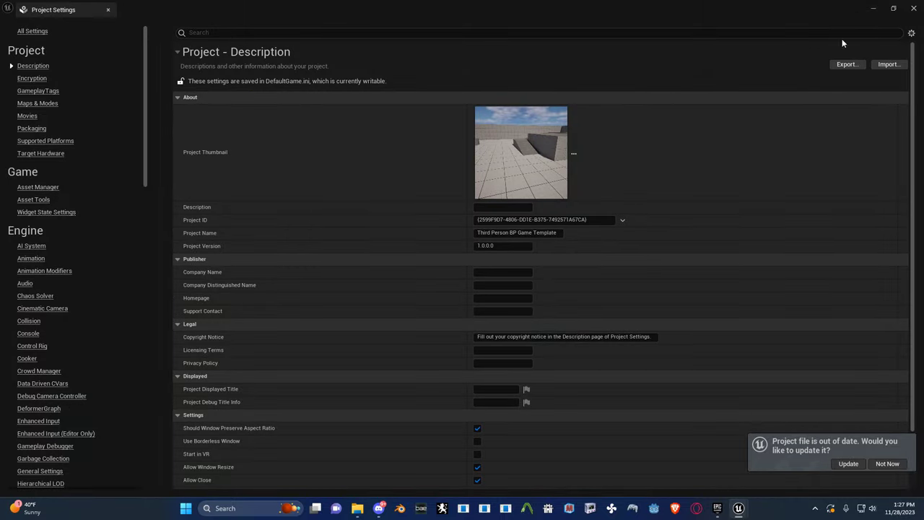
pyautogui.click(915, 9)
# - Reimport the squiddy skeletal mesh in the Characters/squid folder from its source file
pyautogui.click(218, 16)
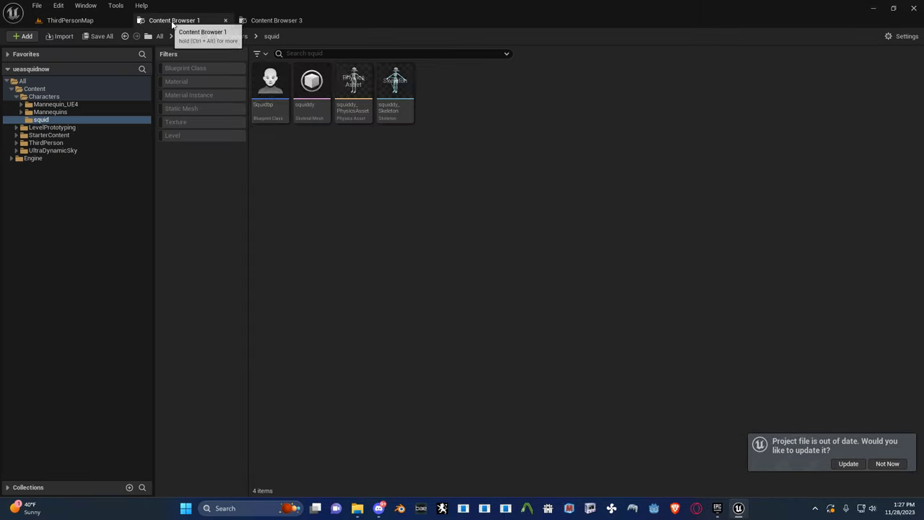
pyautogui.rightClick(324, 102)
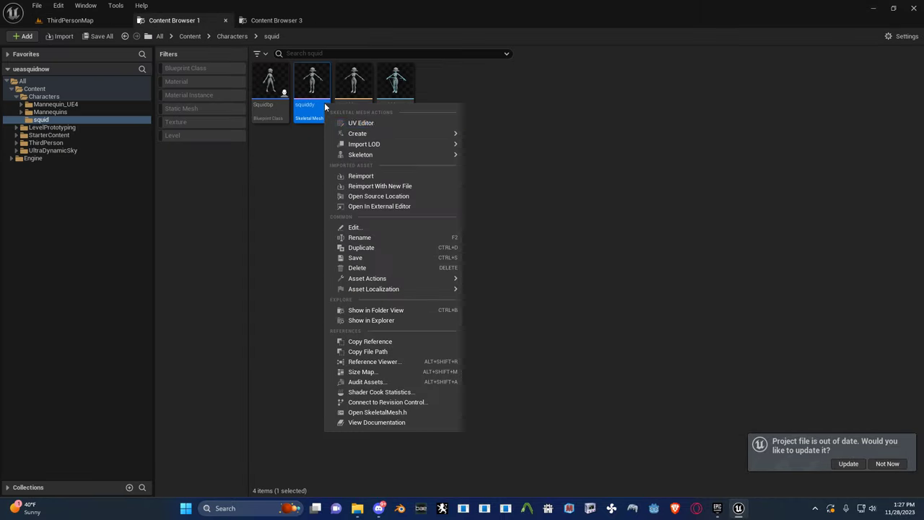
pyautogui.click(364, 176)
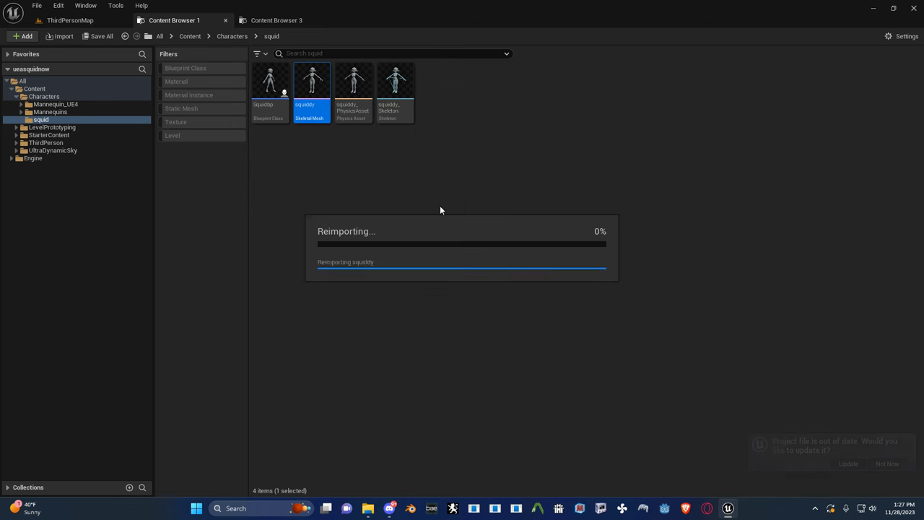
pyautogui.click(612, 335)
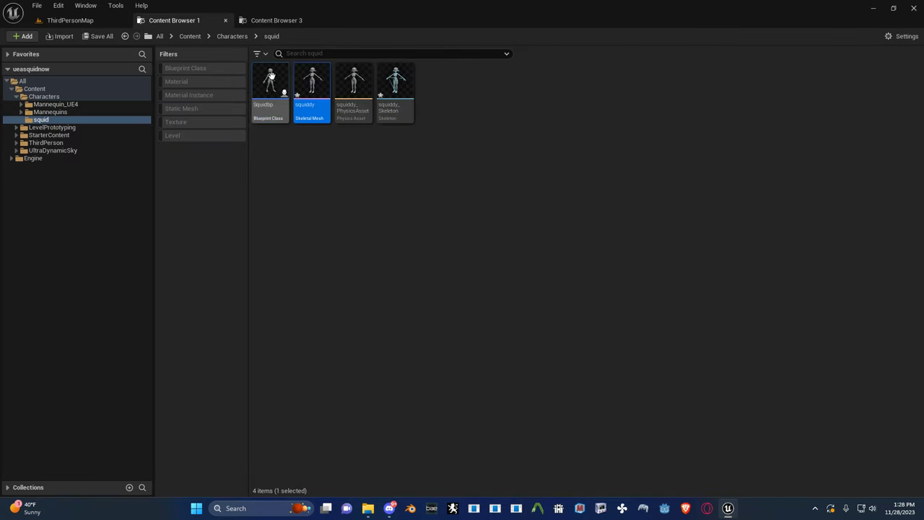
# - Inspect the reimported character in the viewport of the Squidbp blueprint, then close the blueprint
pyautogui.doubleClick(271, 78)
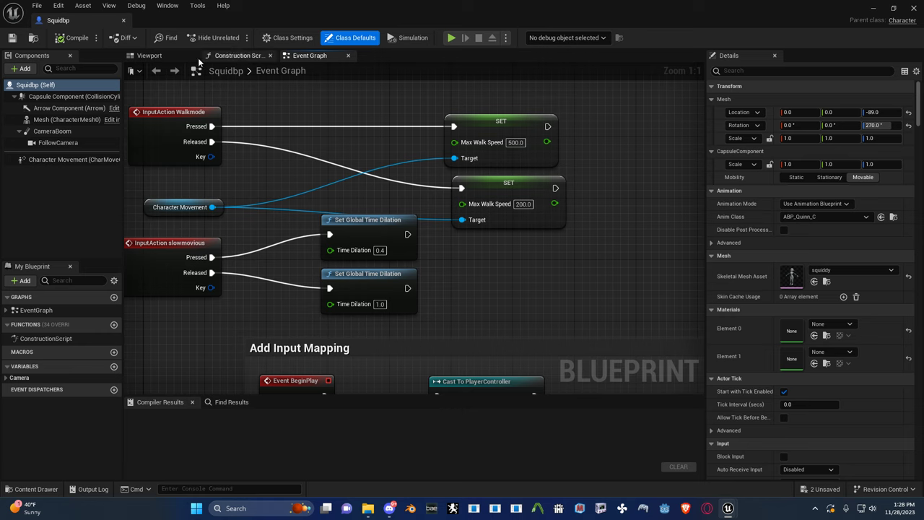
pyautogui.click(185, 56)
pyautogui.keyDown('alt'); pyautogui.moveTo(415, 149); pyautogui.dragTo(643, 173); pyautogui.keyUp('alt')
pyautogui.click(124, 22)
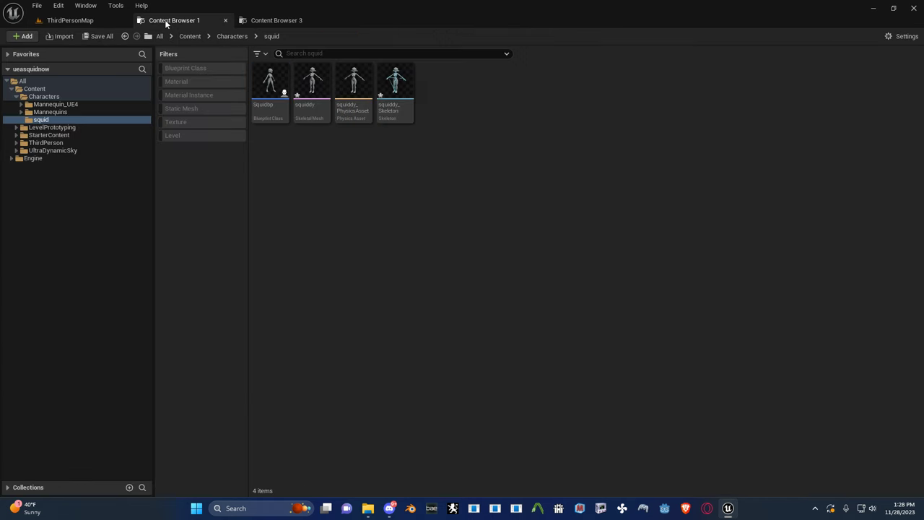
# - Inspect the butt_l and butt2_l bones of the squiddy mesh, test-moving butt2_l from behind, and close the mesh editor
pyautogui.click(309, 78)
pyautogui.doubleClick(309, 78)
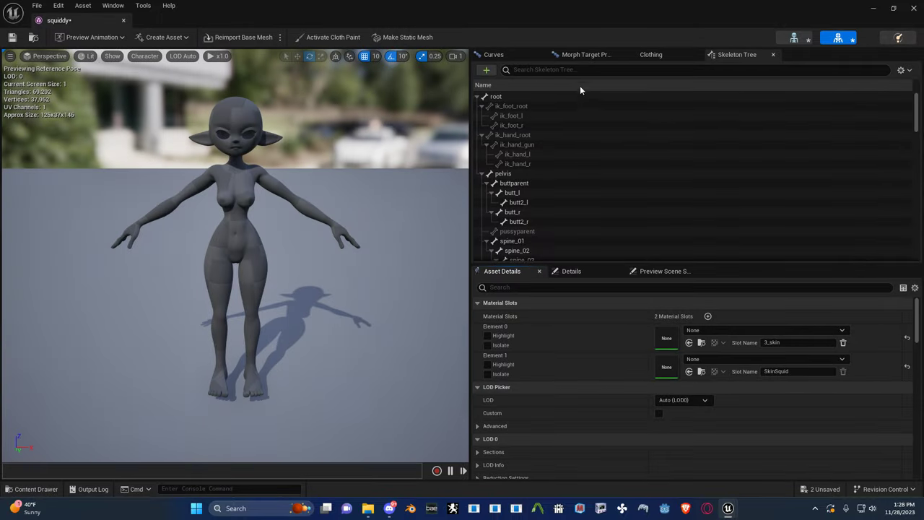
pyautogui.click(515, 195)
pyautogui.click(522, 205)
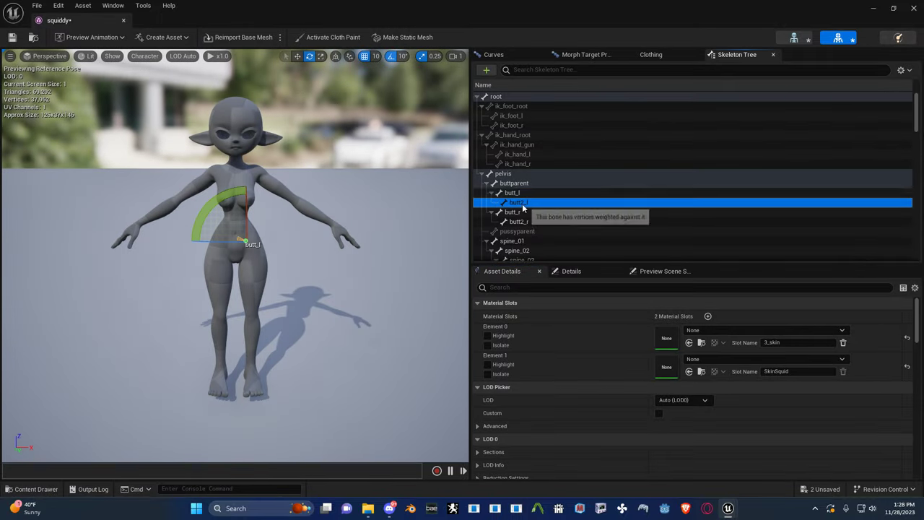
pyautogui.keyDown('alt'); pyautogui.moveTo(382, 209); pyautogui.dragTo(563, 210); pyautogui.keyUp('alt')
pyautogui.keyDown('alt'); pyautogui.moveTo(341, 192); pyautogui.dragTo(426, 238); pyautogui.keyUp('alt')
pyautogui.press('w')
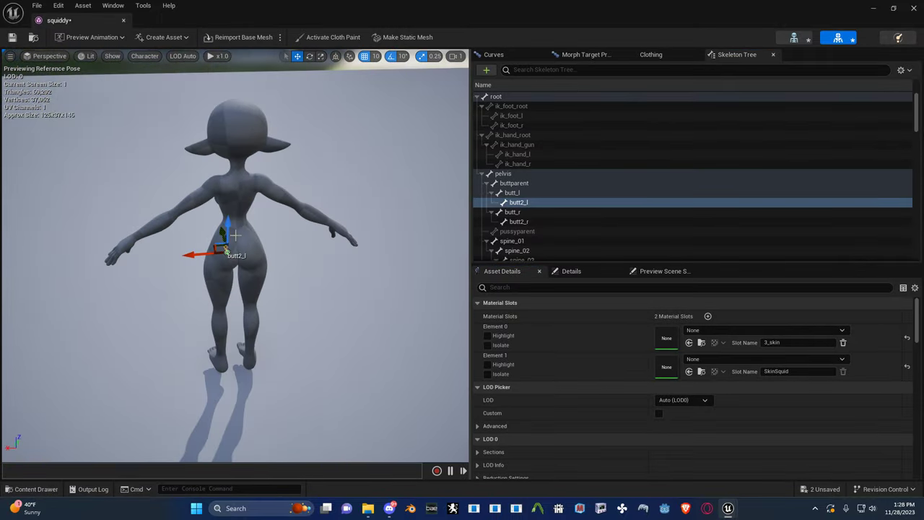
pyautogui.moveTo(217, 253); pyautogui.dragTo(217, 231)
pyautogui.click(913, 7)
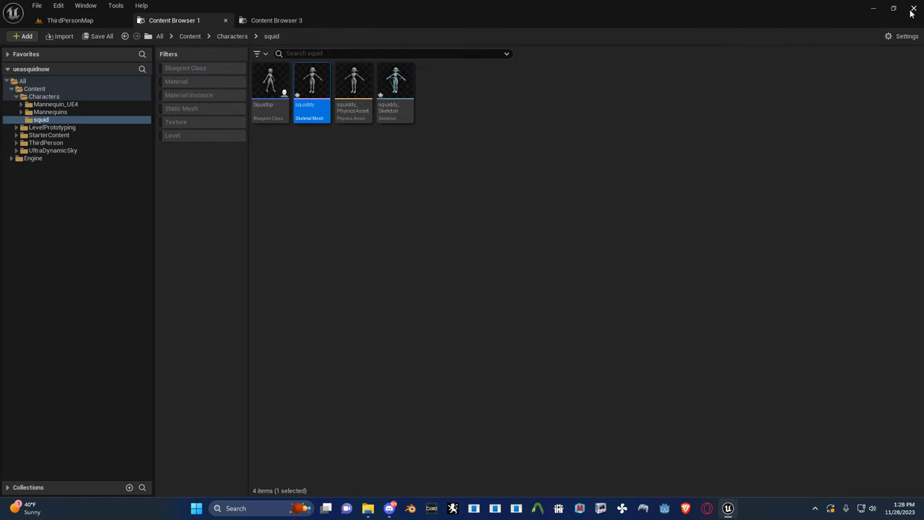
# - Close the Unreal project and switch to its ueasquidnow folder in File Explorer
pyautogui.click(913, 8)
pyautogui.click(497, 362)
pyautogui.hotkey('alt', 'Tab')
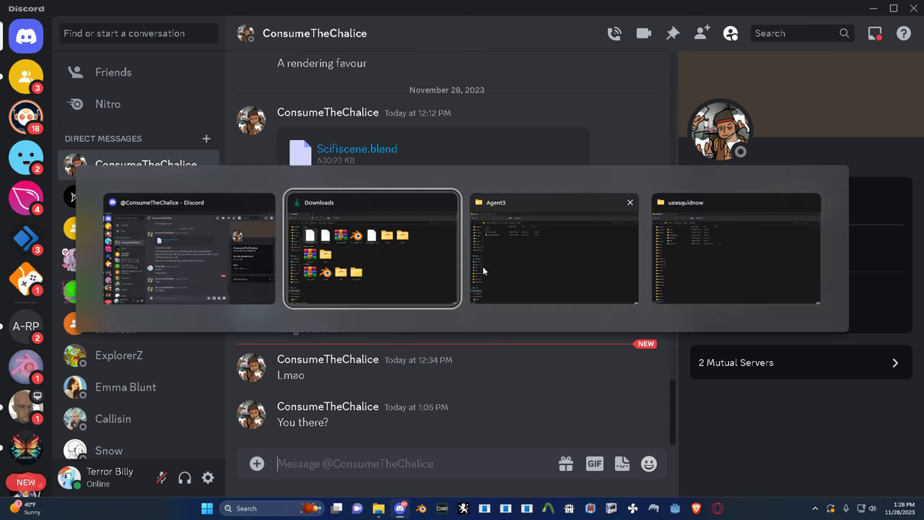
pyautogui.click(735, 249)
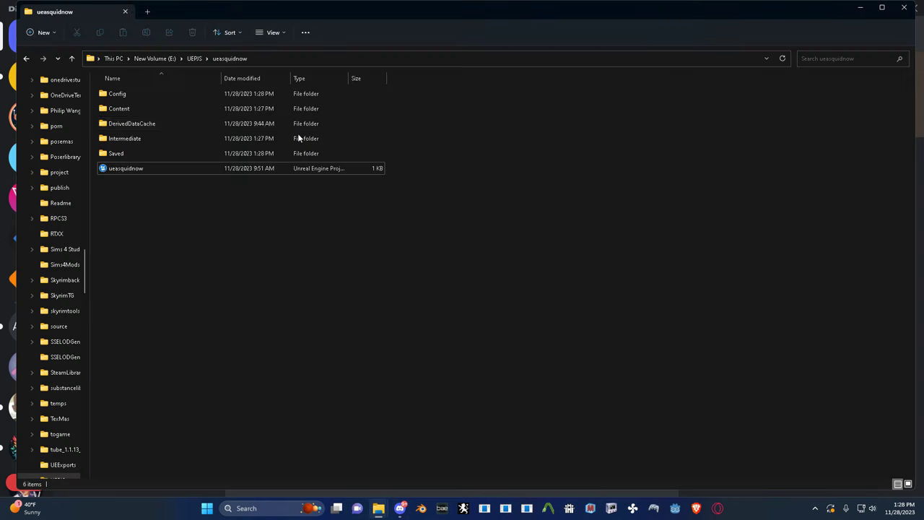
# - Copy the Plugins folder from the soup project into the ueasquidnow project folder and check the copy's contents
pyautogui.click(195, 58)
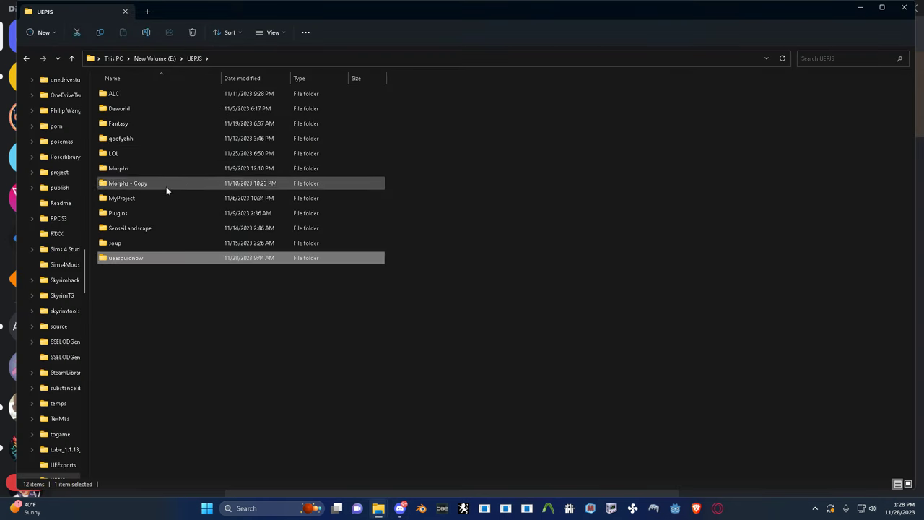
pyautogui.doubleClick(119, 242)
pyautogui.doubleClick(125, 151)
pyautogui.hotkey('alt', 'Left')
pyautogui.click(125, 170)
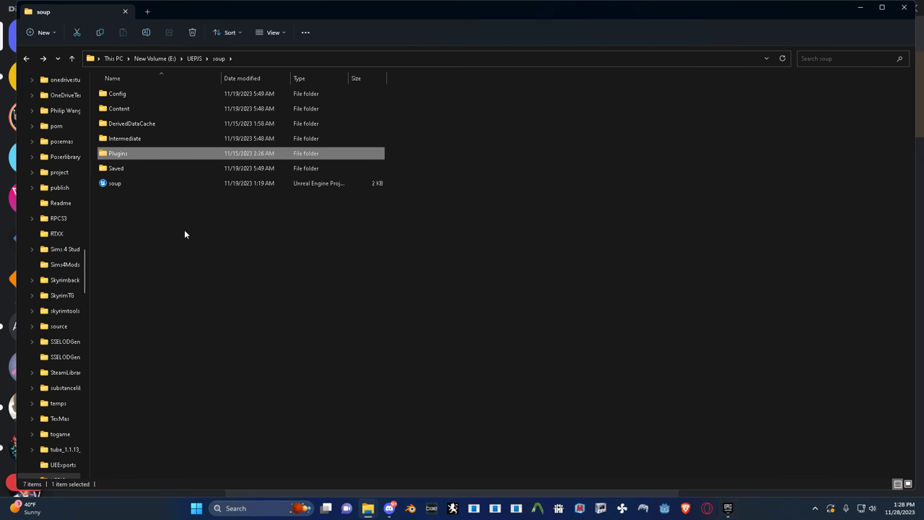
pyautogui.hotkey('alt', 'Left')
pyautogui.doubleClick(136, 258)
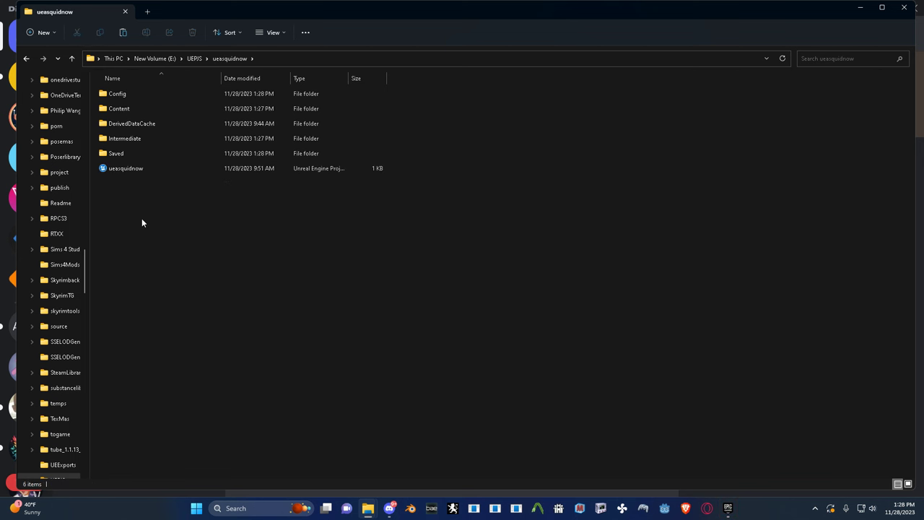
pyautogui.hotkey('ctrl', 'v')
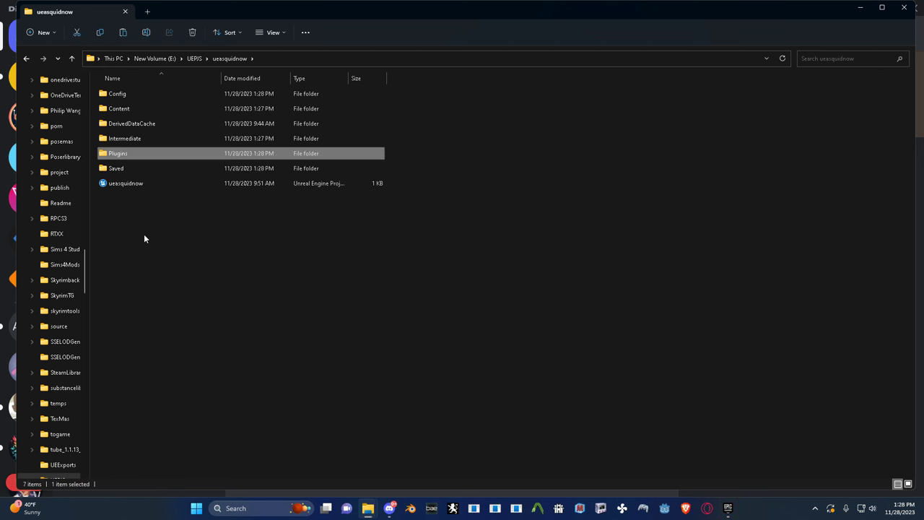
pyautogui.doubleClick(135, 154)
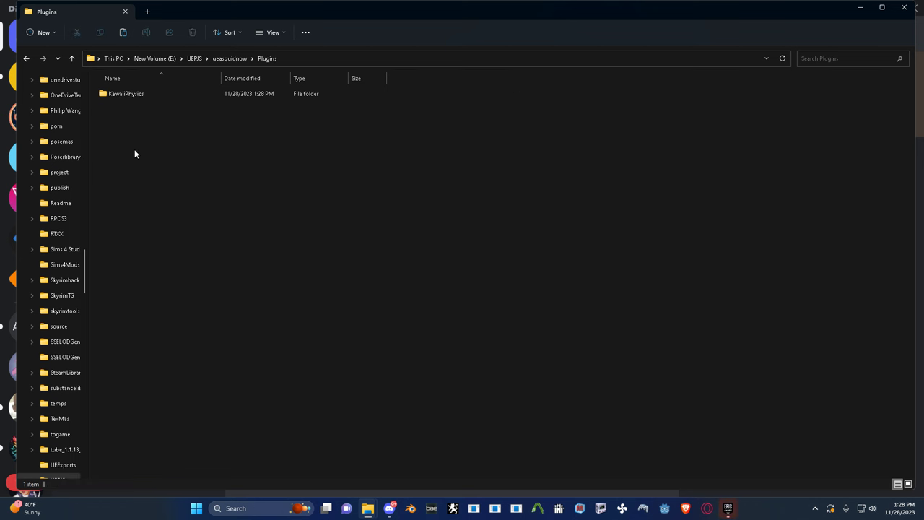
pyautogui.hotkey('alt', 'Left')
# - Reopen the ueasquidnow project in Unreal Editor from its project file
pyautogui.doubleClick(136, 183)
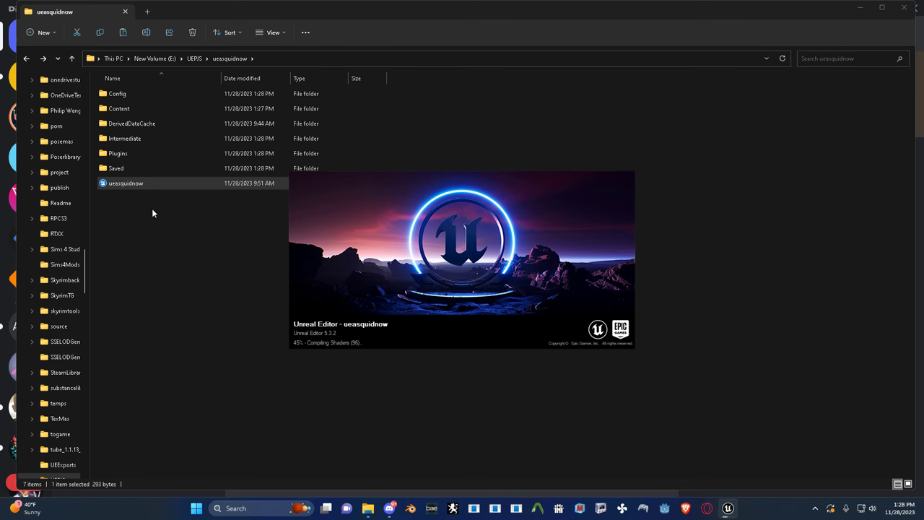
pyautogui.click(218, 212)
pyautogui.hotkey('alt', 'Tab')
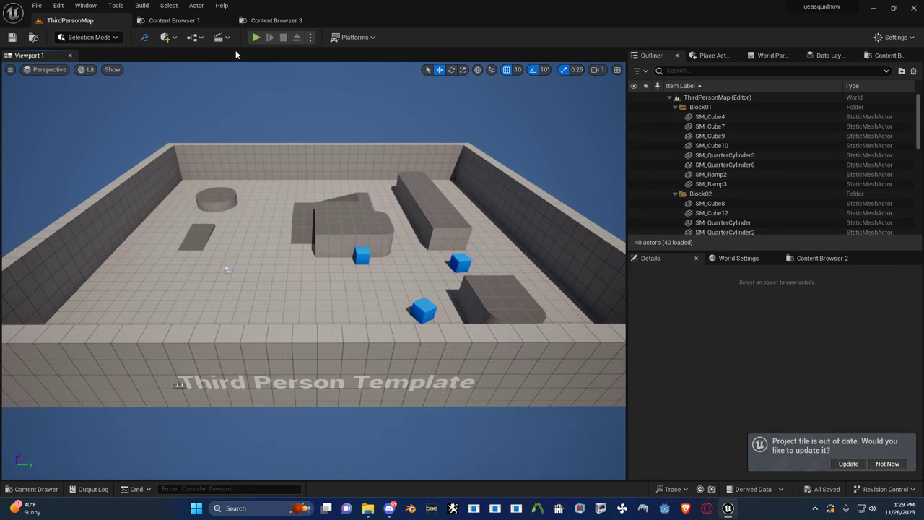
# - Create an Anim Blueprint from the squiddy skeletal mesh and name it SquidPhys
pyautogui.click(190, 22)
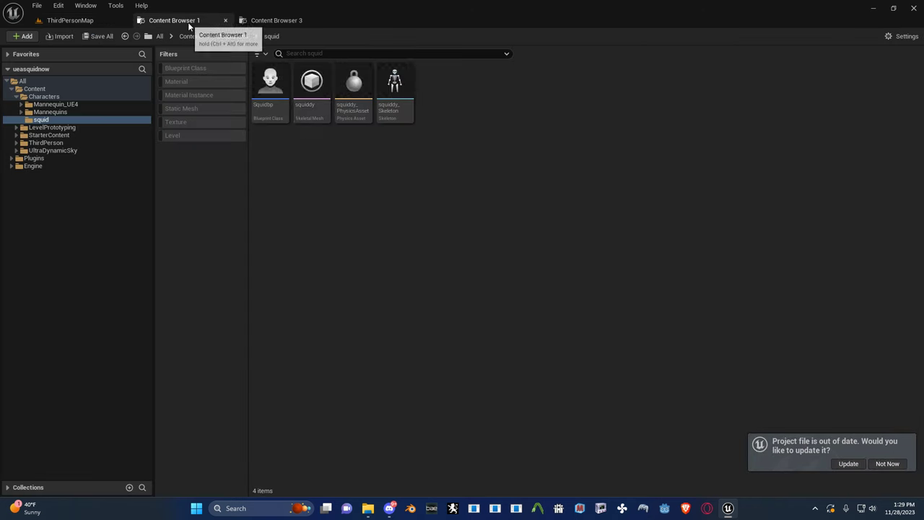
pyautogui.rightClick(310, 114)
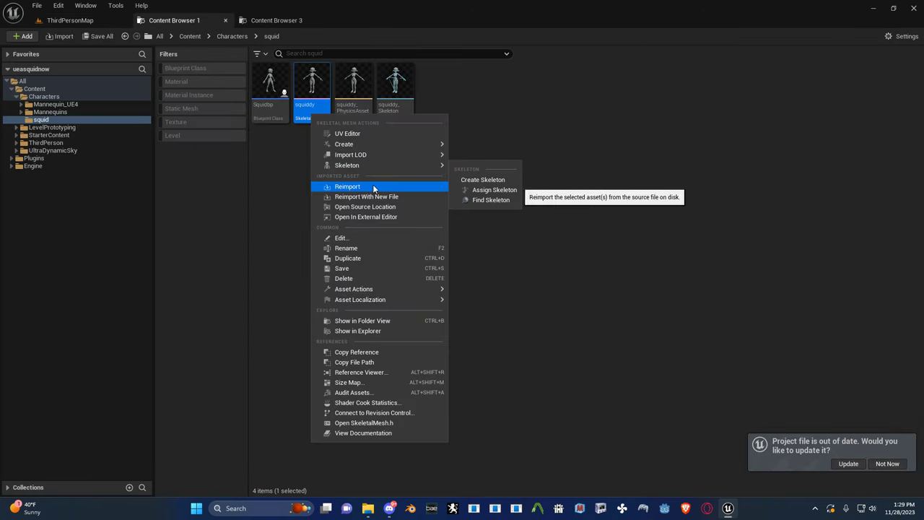
pyautogui.moveTo(432, 147)
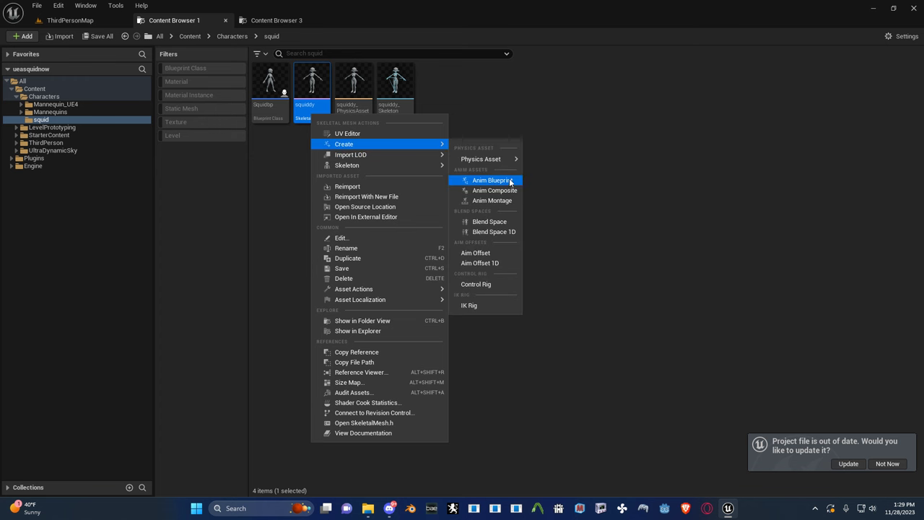
pyautogui.moveTo(503, 167)
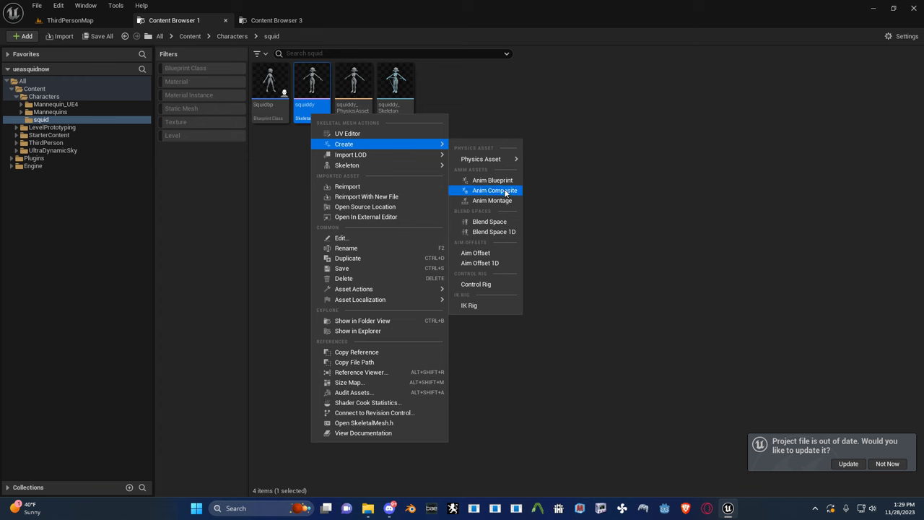
pyautogui.click(505, 180)
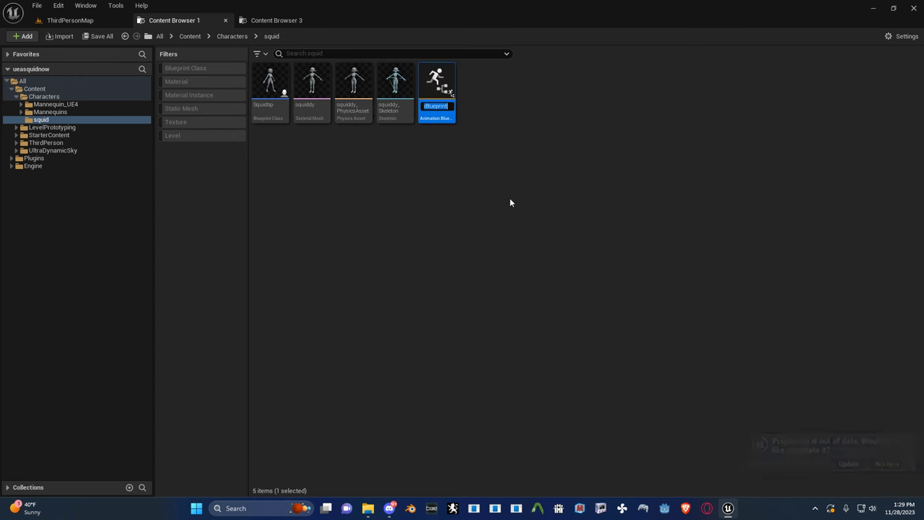
pyautogui.write('SquidP')
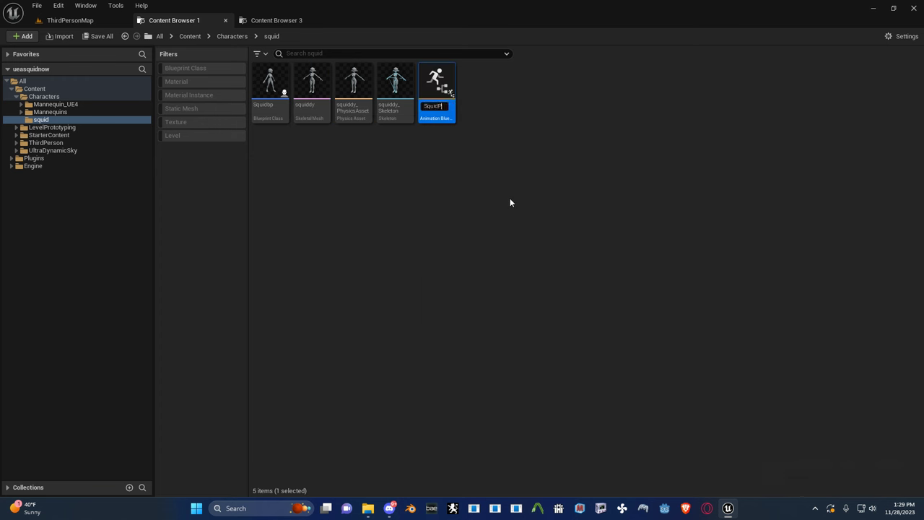
pyautogui.write('hys')
pyautogui.press('Return')
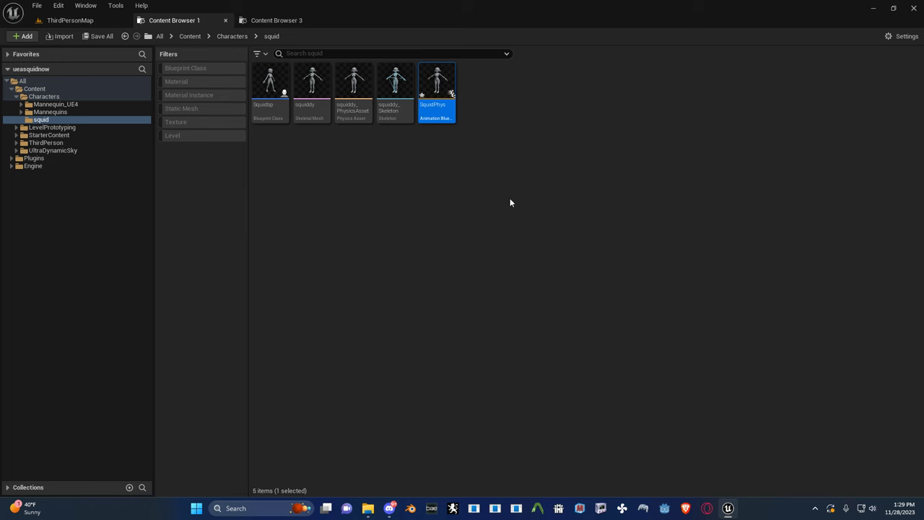
# - Open the squiddy mesh, filter its asset details by "physic" and turn on Enable Per Poly Collision
pyautogui.doubleClick(324, 117)
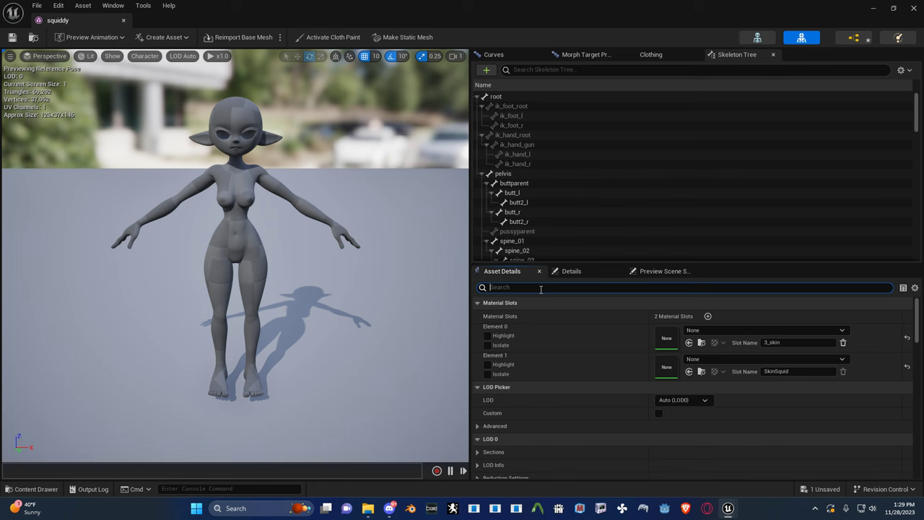
pyautogui.write('P')
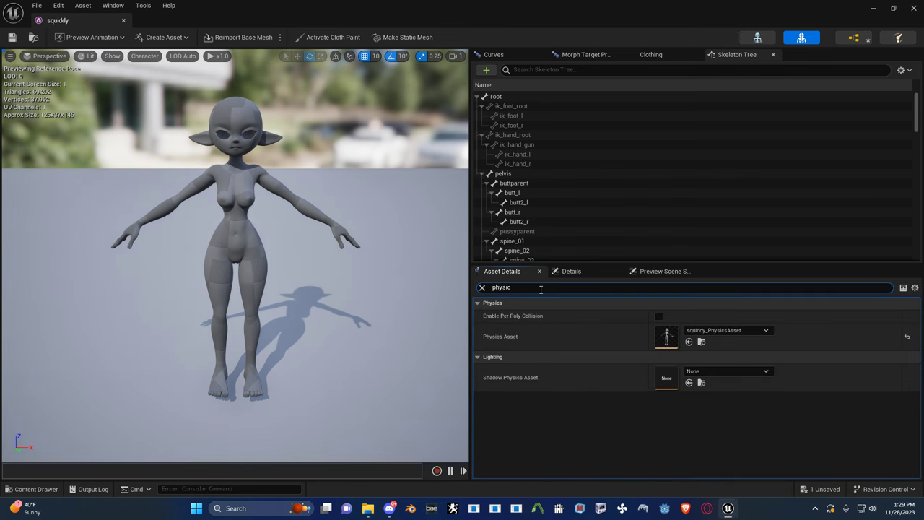
pyautogui.click(657, 318)
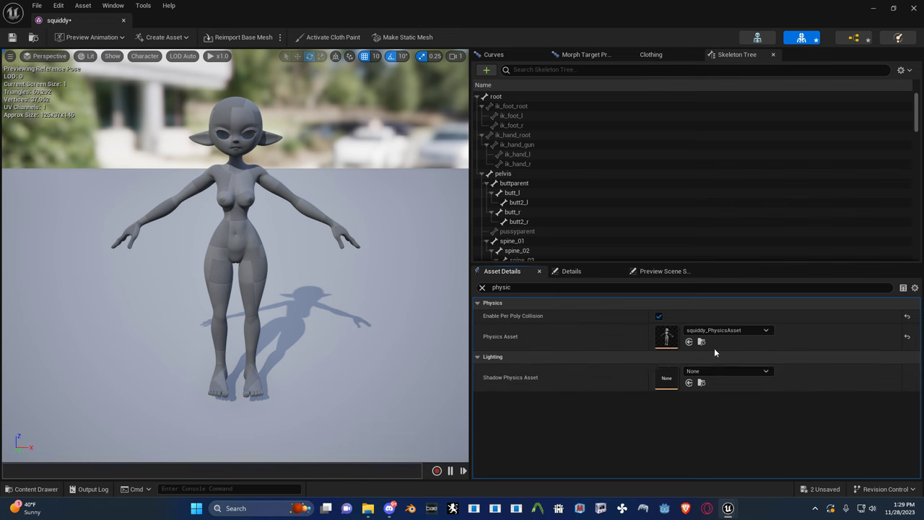
# - Close the squiddy mesh editor, open the SquidPhys animation blueprint and add an Input Pose node to its AnimGraph
pyautogui.click(913, 8)
pyautogui.doubleClick(437, 86)
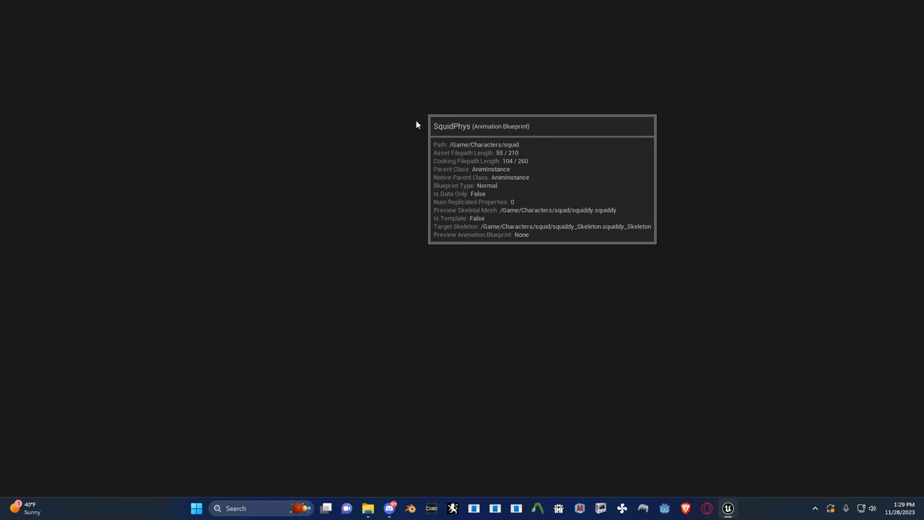
pyautogui.moveTo(411, 169); pyautogui.dragTo(547, 148, button='right')
pyautogui.rightClick(511, 151)
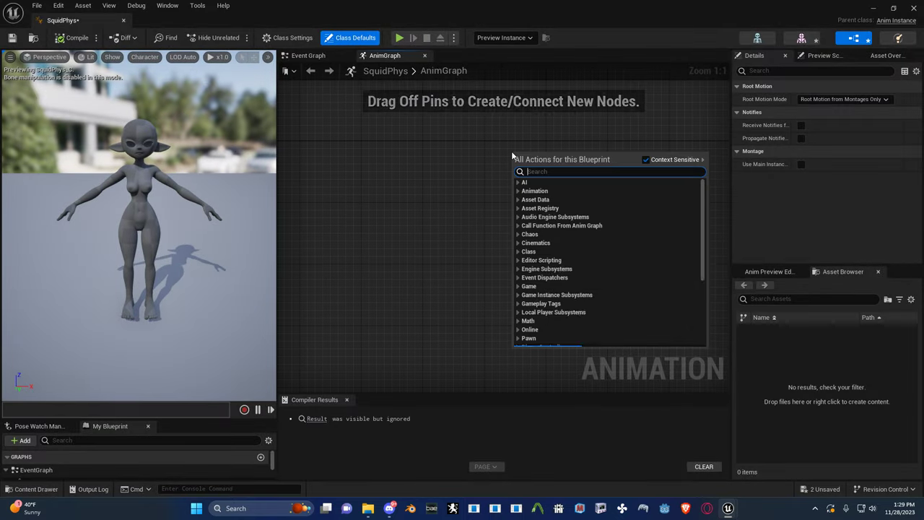
pyautogui.write('input pose')
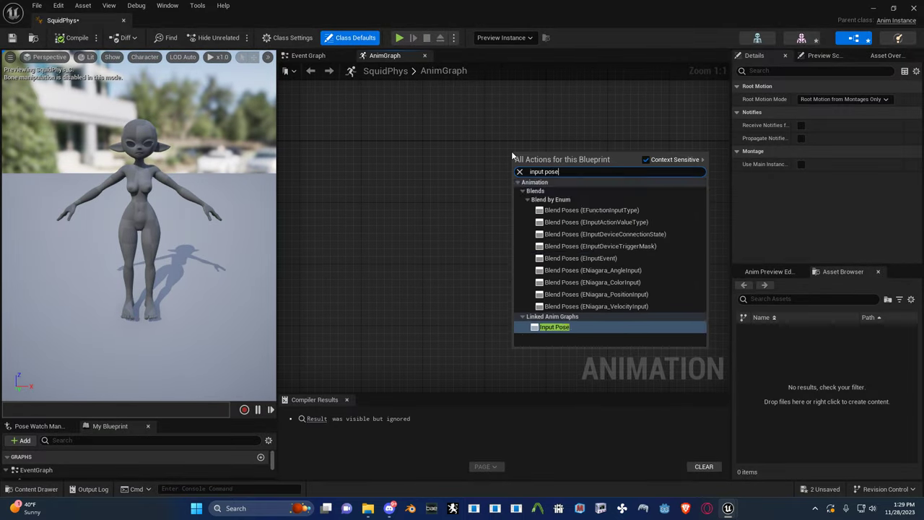
pyautogui.press('Return')
# - Wire the Input Pose node to the Output Pose and move it farther away to make room between them
pyautogui.moveTo(672, 200); pyautogui.dragTo(473, 190, button='right')
pyautogui.moveTo(364, 158); pyautogui.dragTo(611, 173)
pyautogui.moveTo(485, 165); pyautogui.dragTo(577, 145, button='right')
pyautogui.moveTo(436, 127); pyautogui.dragTo(249, 127)
# - Add a Make KawaiiPhysicsSettings node, place it below the pose wire and expand it to show all its pins
pyautogui.rightClick(380, 135)
pyautogui.write('make')
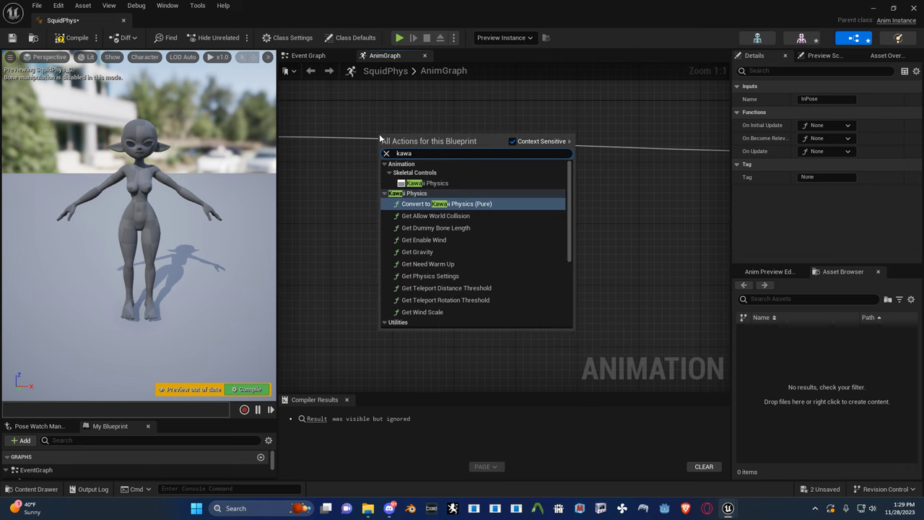
pyautogui.write('mkaw')
pyautogui.write('a')
pyautogui.press('BackSpace')
pyautogui.press('BackSpace')
pyautogui.press('BackSpace')
pyautogui.press('BackSpace')
pyautogui.press('BackSpace')
pyautogui.press('BackSpace')
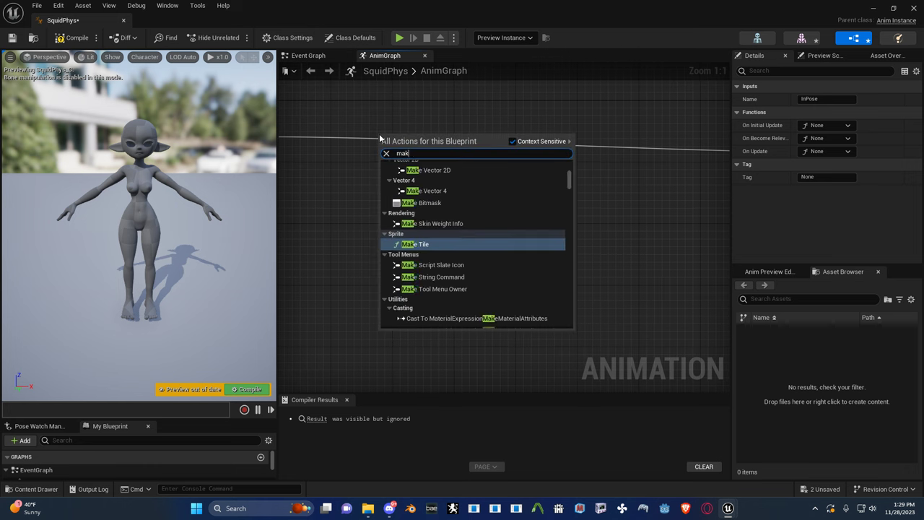
pyautogui.write('e kawaii')
pyautogui.press('Return')
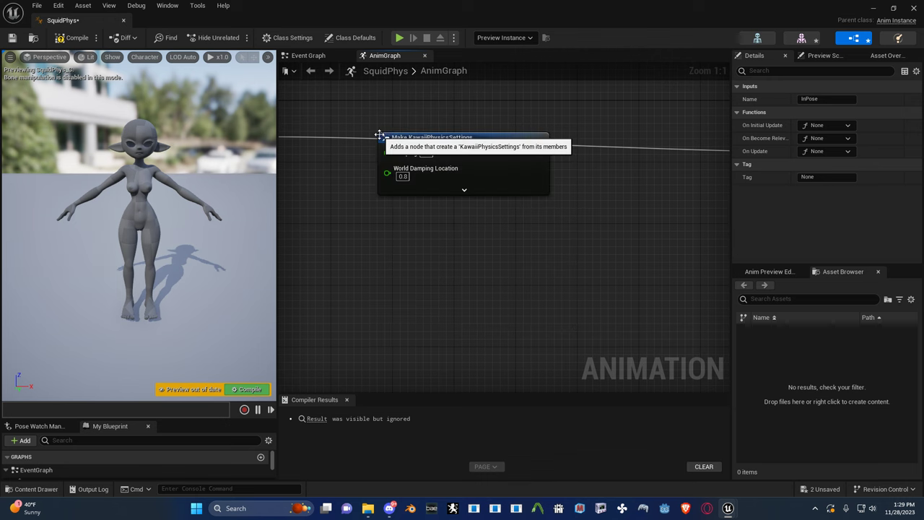
pyautogui.moveTo(506, 139); pyautogui.dragTo(592, 168)
pyautogui.click(533, 219)
# - Add a Kawaii Physics node beside the settings node and set its Root Bone to boobparent
pyautogui.moveTo(639, 171); pyautogui.dragTo(451, 267, button='right')
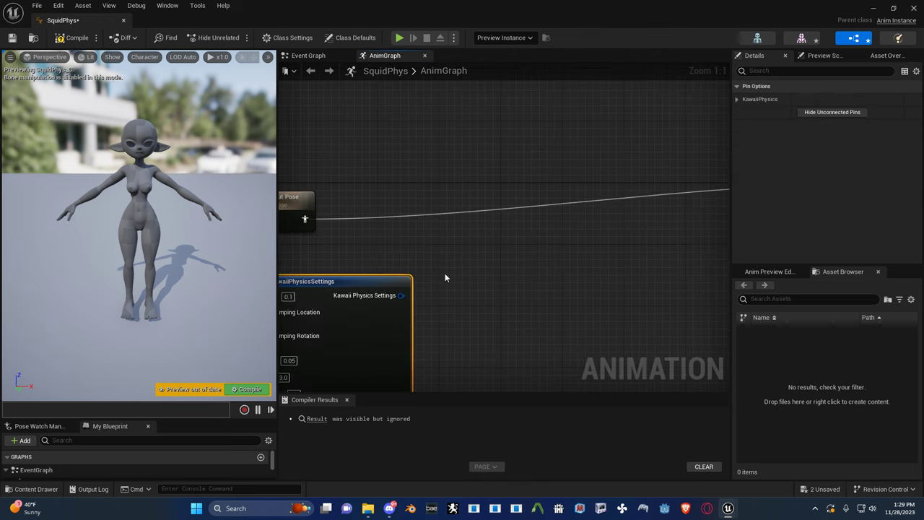
pyautogui.rightClick(473, 261)
pyautogui.write('kawaii')
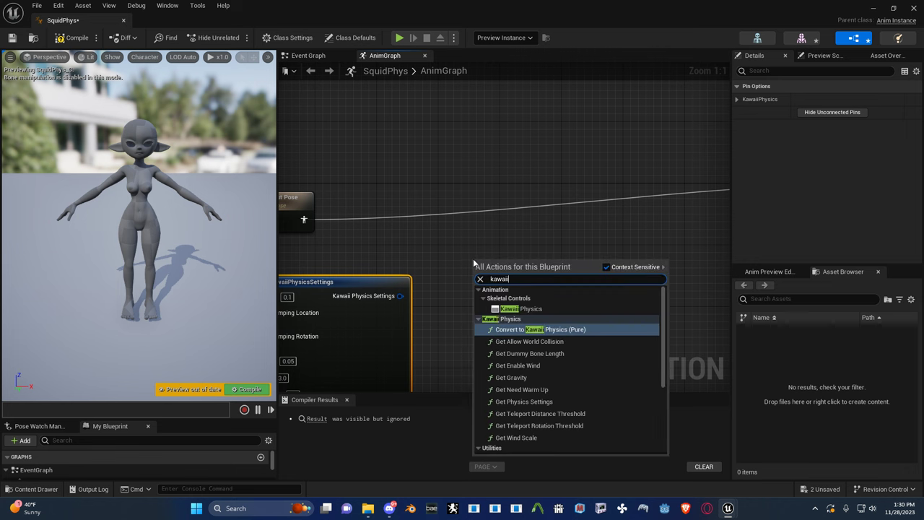
pyautogui.click(523, 309)
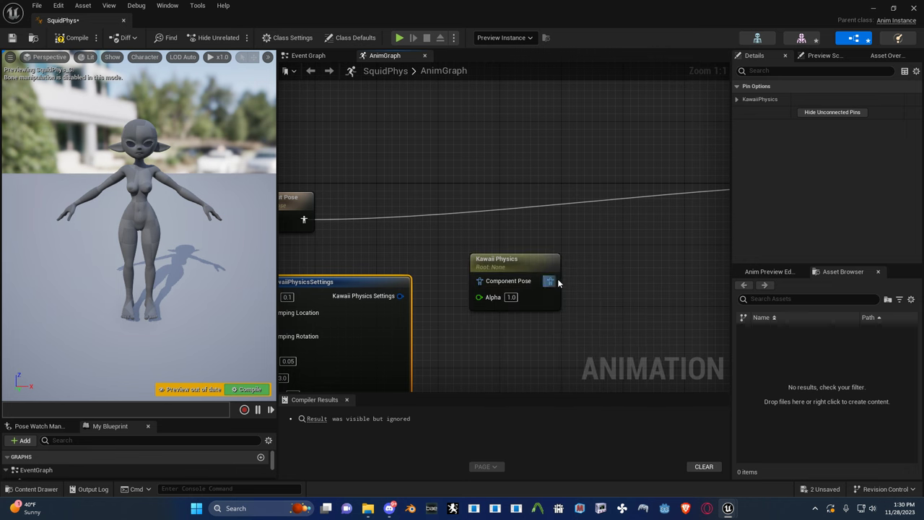
pyautogui.click(532, 261)
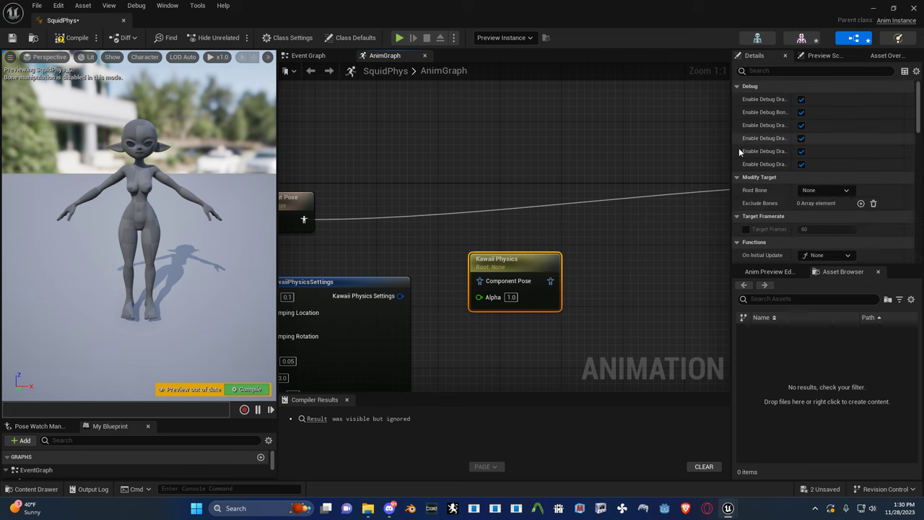
pyautogui.click(832, 191)
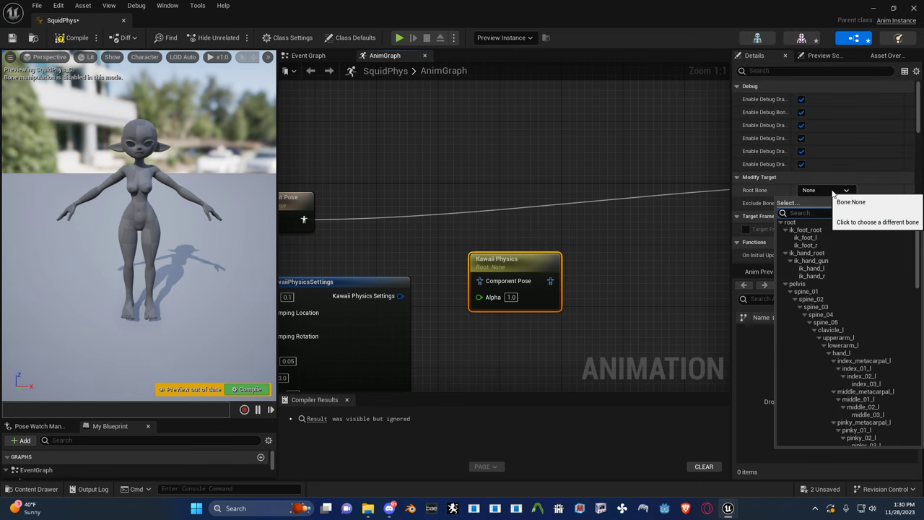
pyautogui.write('pare')
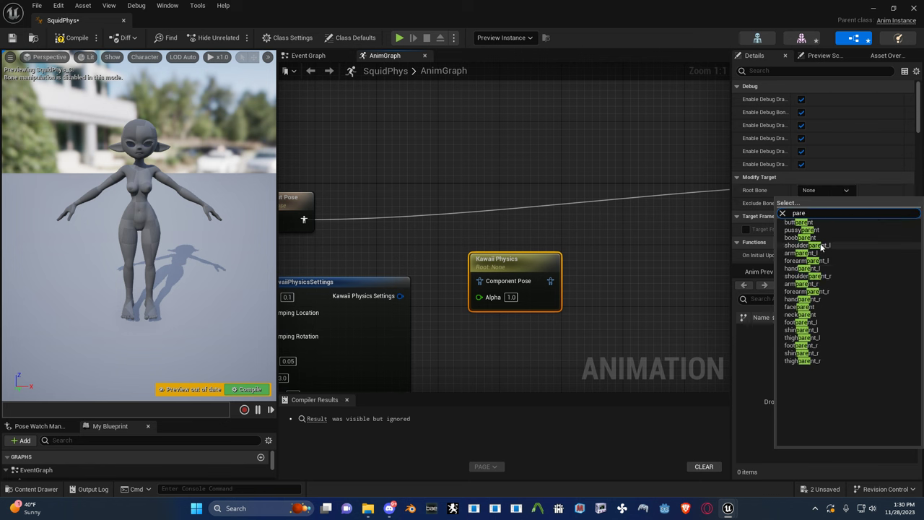
pyautogui.write('boob')
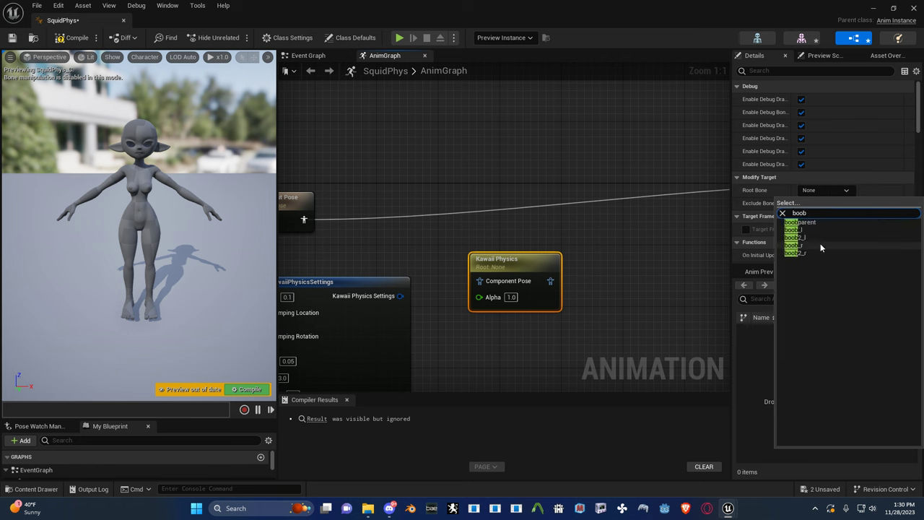
pyautogui.click(811, 223)
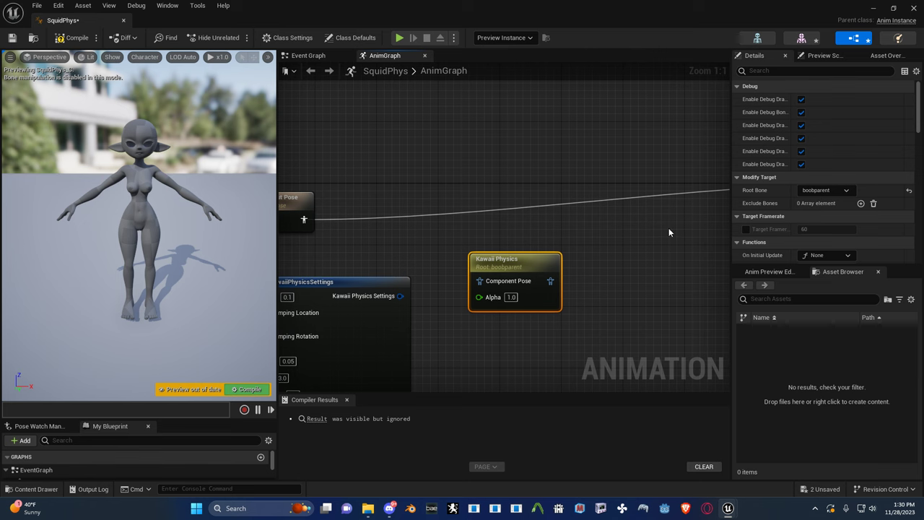
# - Wire the Kawaii Physics node between the Input Pose and the Output Pose
pyautogui.moveTo(530, 254); pyautogui.dragTo(491, 185)
pyautogui.moveTo(307, 217); pyautogui.dragTo(522, 191)
pyautogui.moveTo(590, 208); pyautogui.dragTo(390, 218, button='right')
pyautogui.moveTo(592, 238); pyautogui.dragTo(708, 239)
pyautogui.click(525, 229)
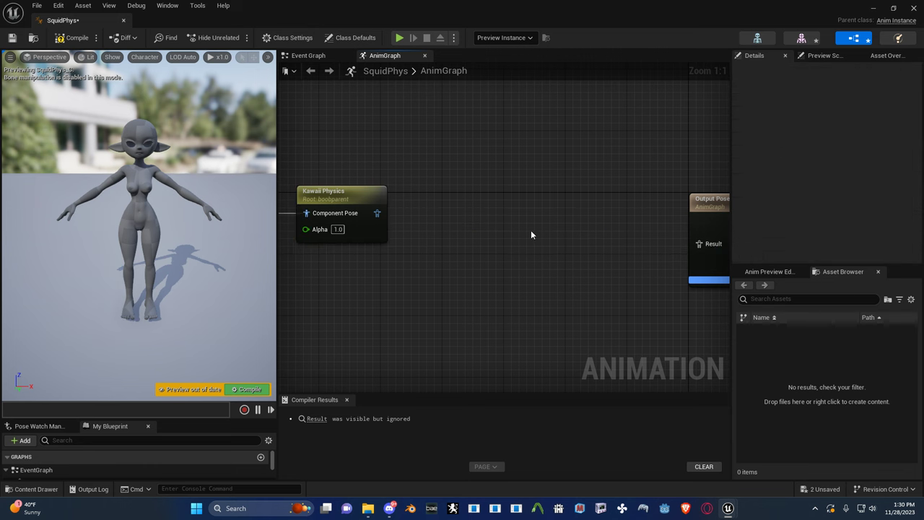
pyautogui.moveTo(377, 213); pyautogui.dragTo(699, 243)
pyautogui.moveTo(477, 238); pyautogui.dragTo(672, 232, button='right')
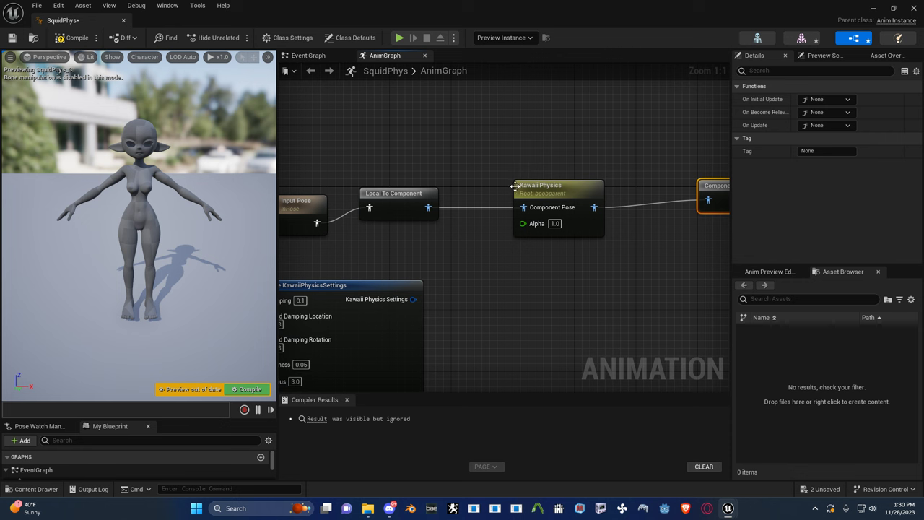
pyautogui.moveTo(525, 187); pyautogui.dragTo(514, 189)
pyautogui.hotkey('ctrl', 'd')
pyautogui.moveTo(629, 199)
pyautogui.mouseDown()
pyautogui.moveTo(656, 191)
pyautogui.moveTo(626, 202)
pyautogui.mouseUp()
pyautogui.press('Delete')
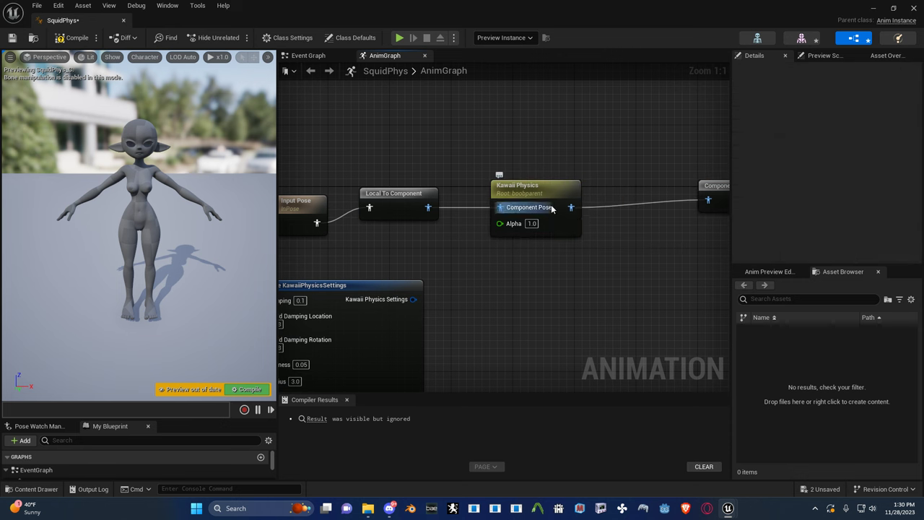
# - Expose Physics Settings as a pin on the Kawaii Physics node and connect the Make KawaiiPhysicsSettings output to it
pyautogui.click(576, 196)
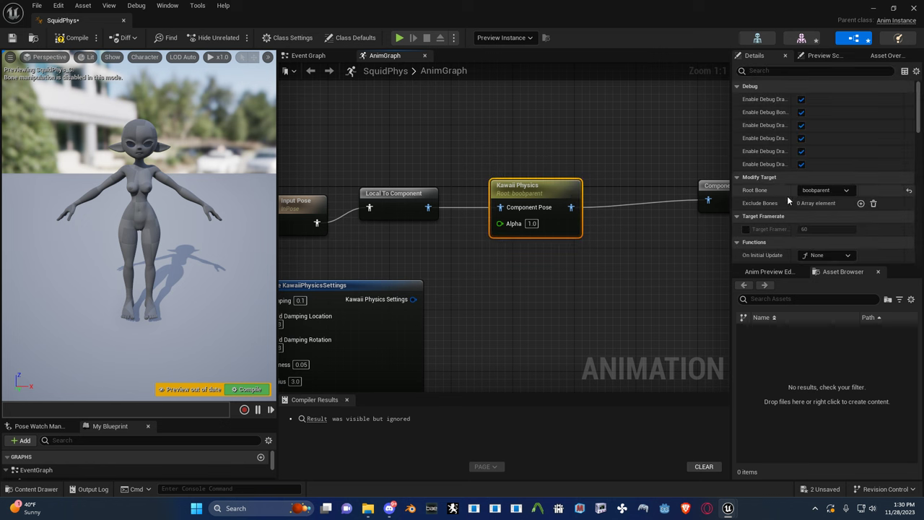
pyautogui.scroll(-4, 786, 209)
pyautogui.scroll(-1, 780, 243)
pyautogui.click(888, 223)
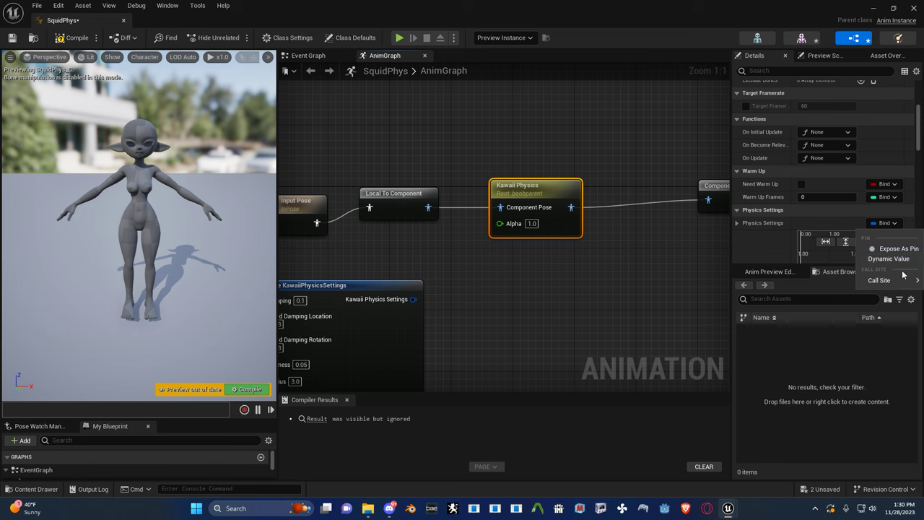
pyautogui.click(895, 248)
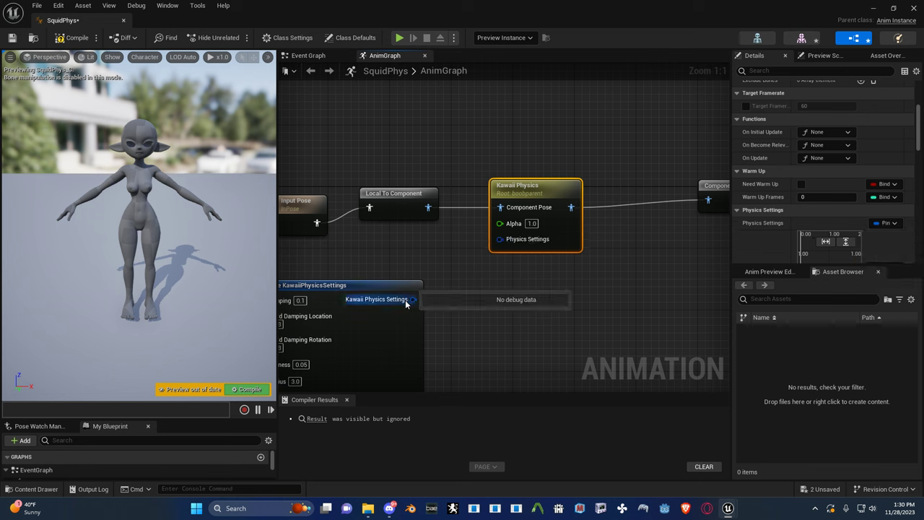
pyautogui.moveTo(413, 299); pyautogui.dragTo(500, 239)
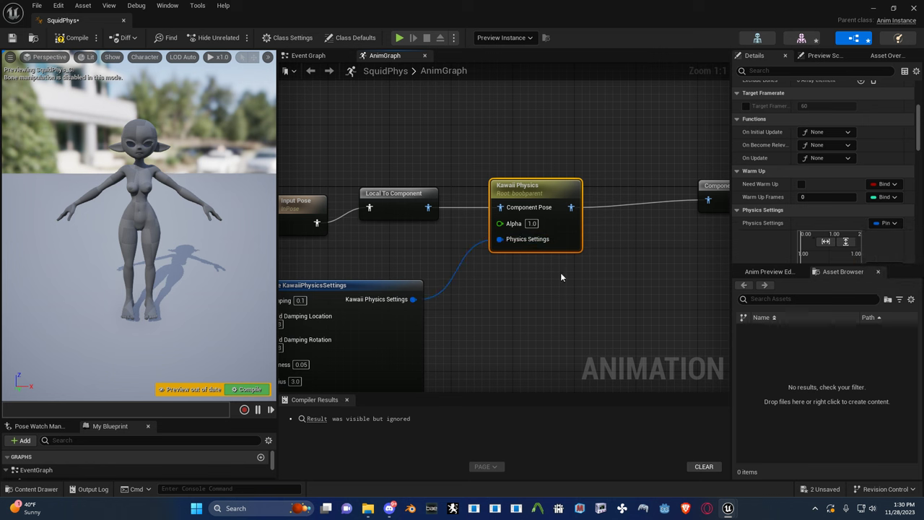
# - Move the Component To Local node farther along the graph to make room after the Kawaii Physics node
pyautogui.rightClick(524, 281)
pyautogui.click(542, 279)
pyautogui.moveTo(561, 277); pyautogui.dragTo(332, 275, button='right')
pyautogui.scroll(-4, 358, 255)
pyautogui.click(434, 222)
pyautogui.moveTo(451, 222); pyautogui.dragTo(514, 221)
pyautogui.click(455, 208)
pyautogui.moveTo(451, 206); pyautogui.dragTo(571, 167, button='right')
pyautogui.scroll(2, 543, 179)
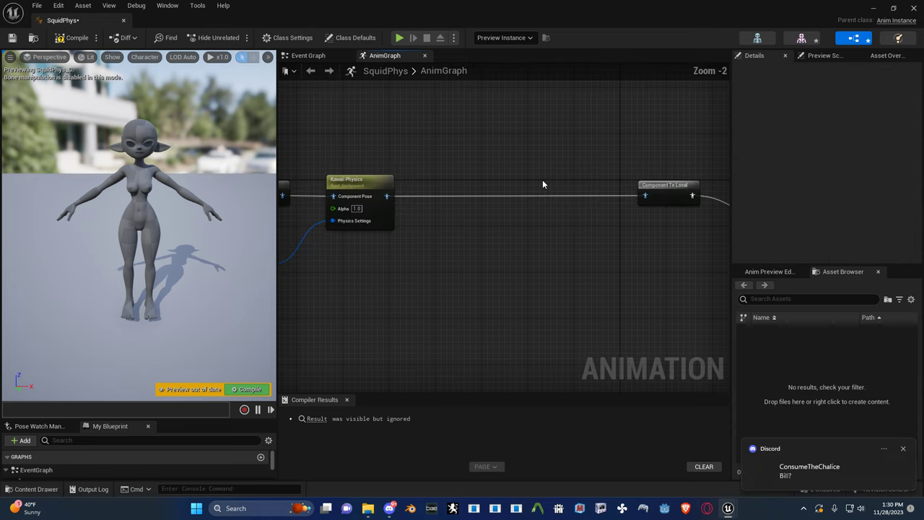
# - Duplicate the Kawaii Physics node, insert the copy before Component To Local and feed it the same Kawaii Physics Settings
pyautogui.click(391, 177)
pyautogui.hotkey('ctrl', 'd')
pyautogui.moveTo(438, 191); pyautogui.dragTo(472, 190)
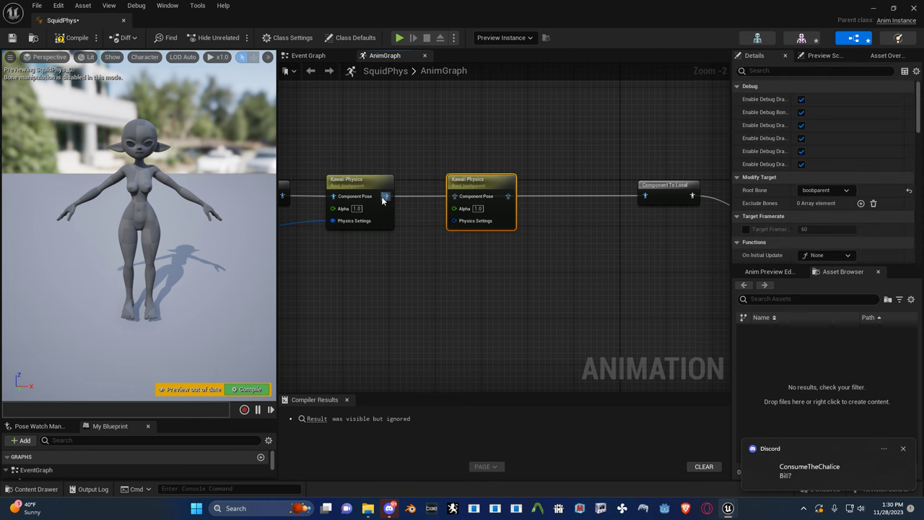
pyautogui.moveTo(382, 201); pyautogui.dragTo(470, 200)
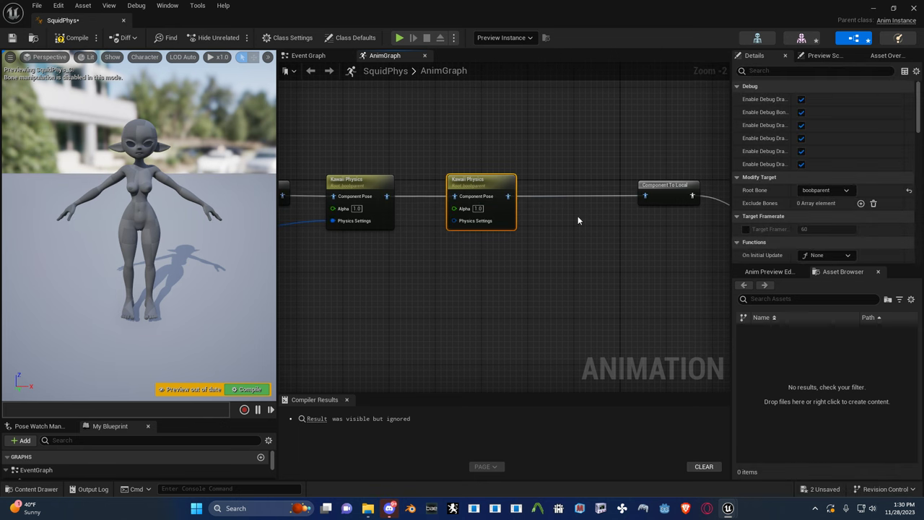
pyautogui.moveTo(394, 251); pyautogui.dragTo(564, 157, button='right')
pyautogui.moveTo(439, 169); pyautogui.dragTo(638, 127)
# - Compile SquidPhys and test the character by playing the ThirdPersonMap level briefly
pyautogui.click(404, 175)
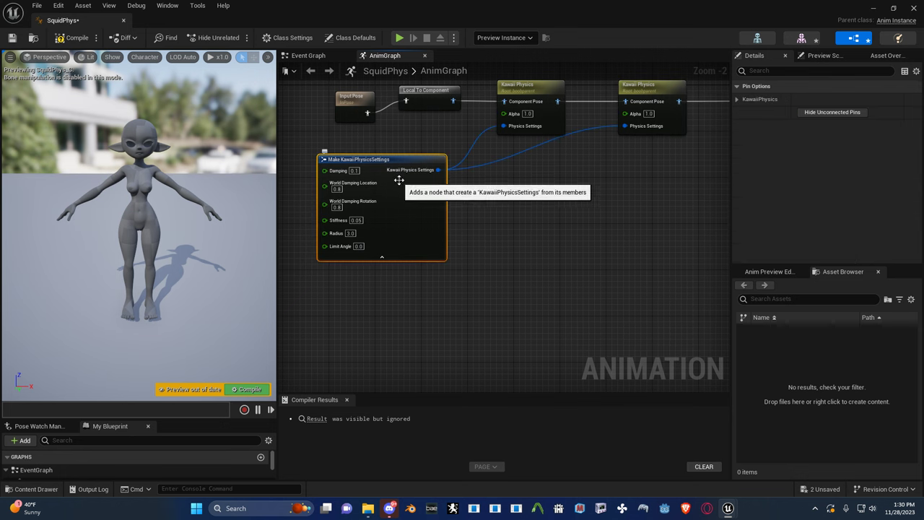
pyautogui.scroll(1, 390, 182)
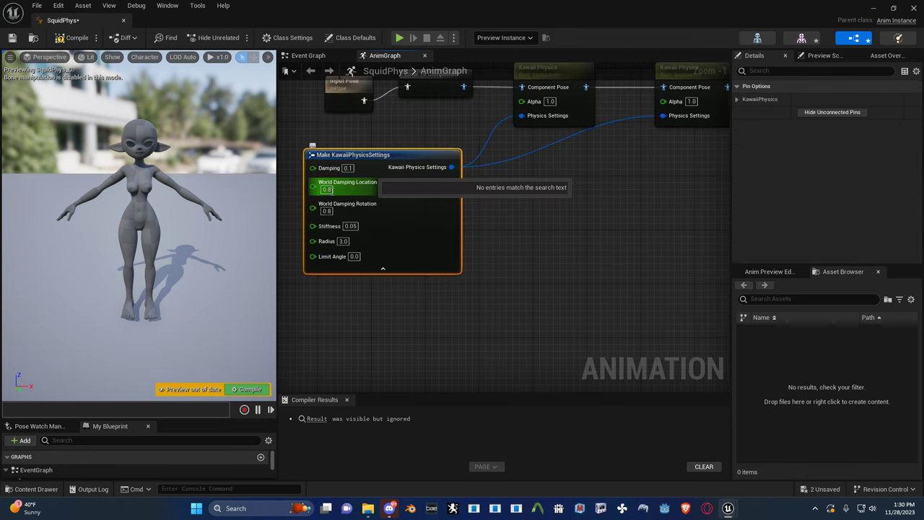
pyautogui.click(73, 38)
pyautogui.click(874, 8)
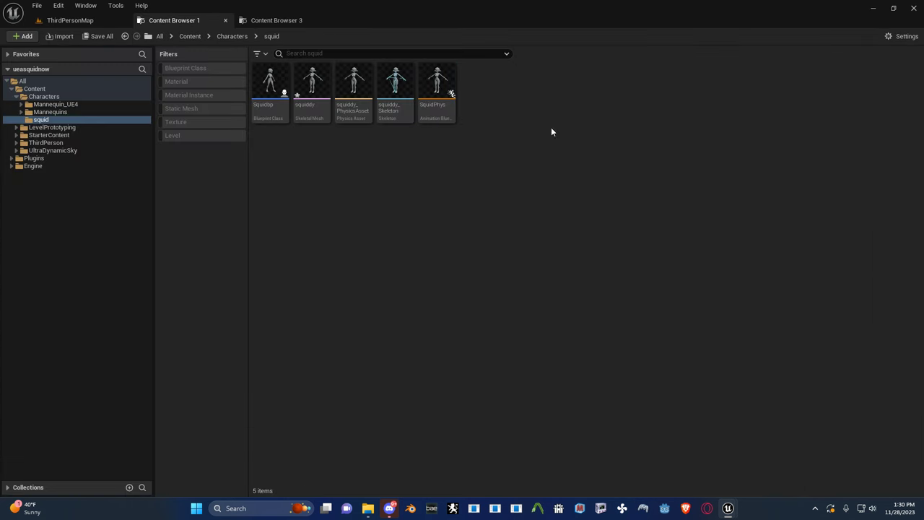
pyautogui.click(98, 22)
pyautogui.click(257, 38)
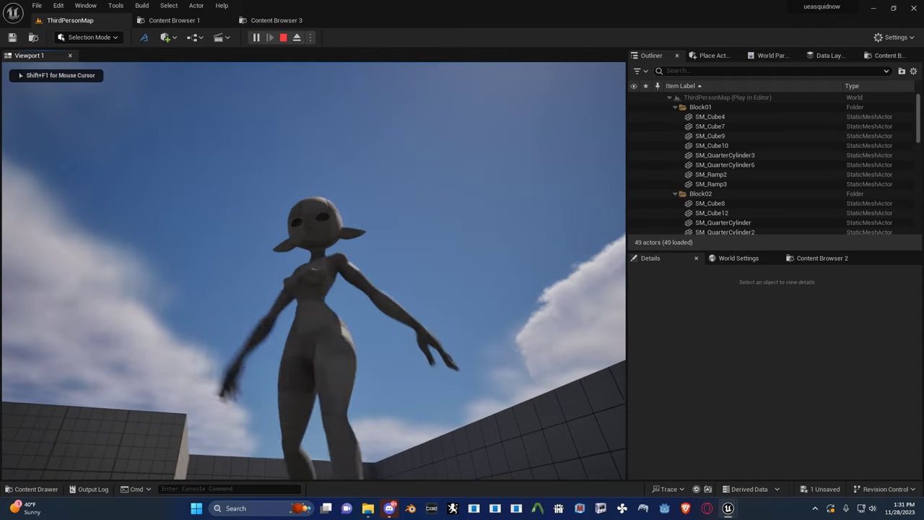
pyautogui.press('Escape')
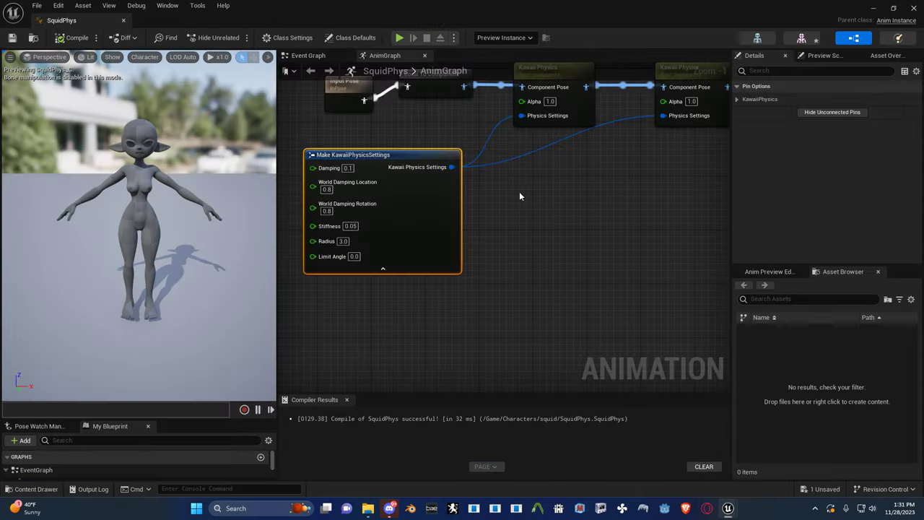
# - Set the Root Bone of the second Kawaii Physics node to buttparent
pyautogui.rightClick(514, 191)
pyautogui.click(559, 186)
pyautogui.moveTo(559, 186); pyautogui.dragTo(349, 282, button='right')
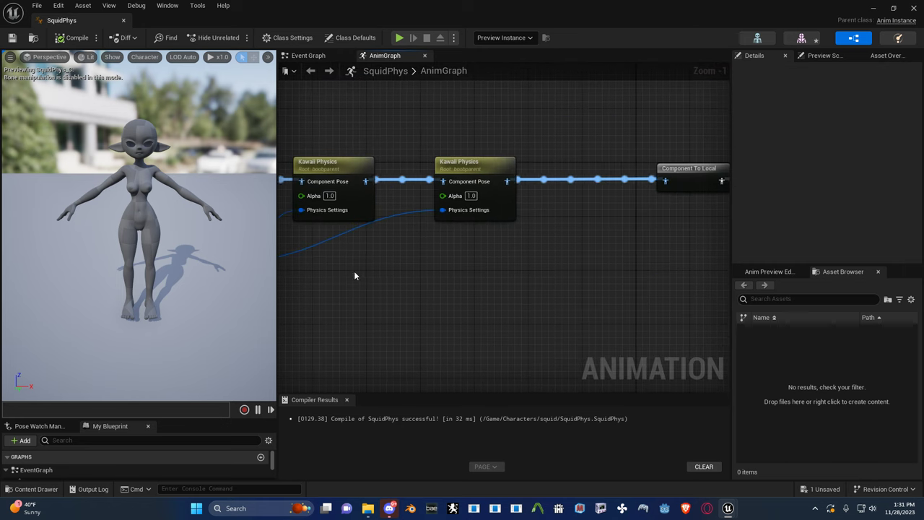
pyautogui.click(476, 168)
pyautogui.click(816, 191)
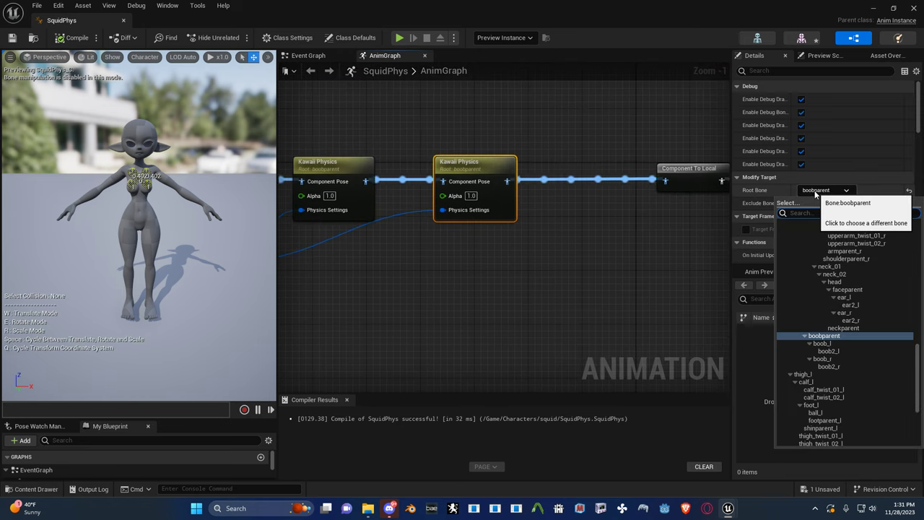
pyautogui.write('butt')
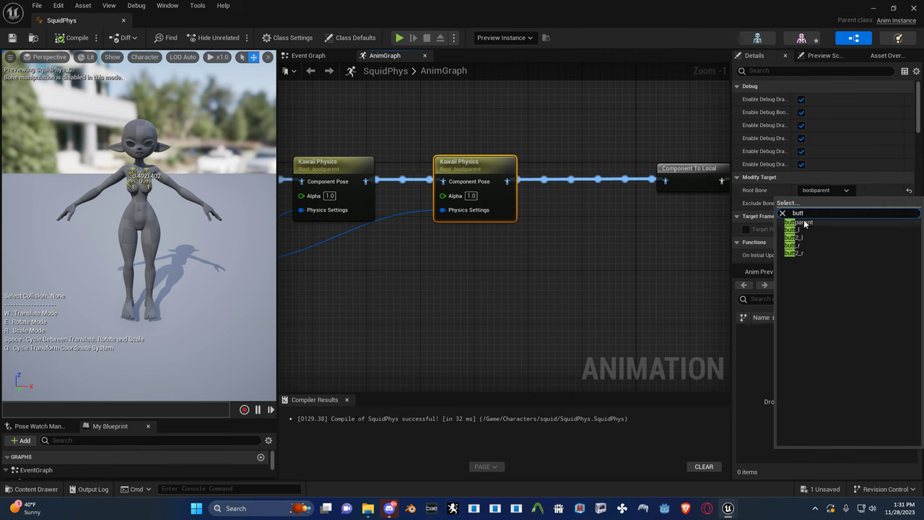
pyautogui.click(800, 222)
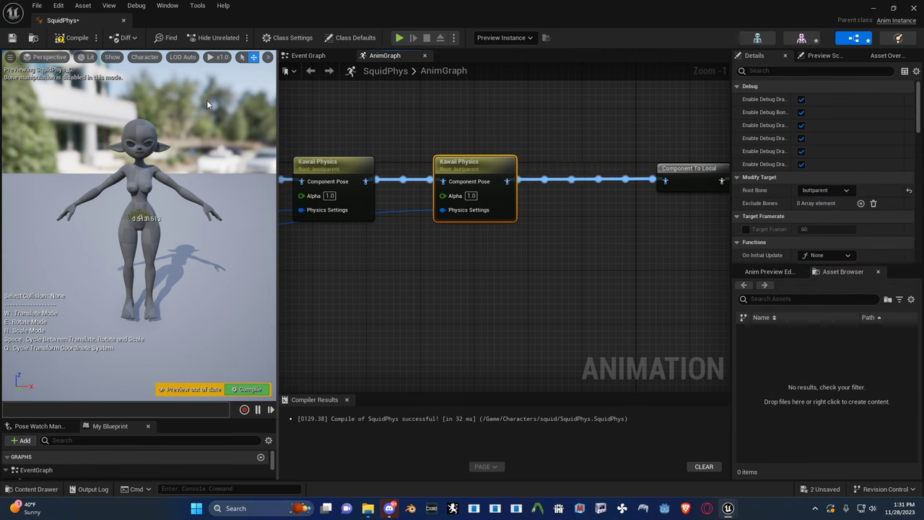
# - Compile SquidPhys again and open the squiddy skeletal mesh from the squid folder
pyautogui.click(345, 158)
pyautogui.moveTo(345, 158); pyautogui.dragTo(554, 107, button='right')
pyautogui.click(72, 40)
pyautogui.click(875, 8)
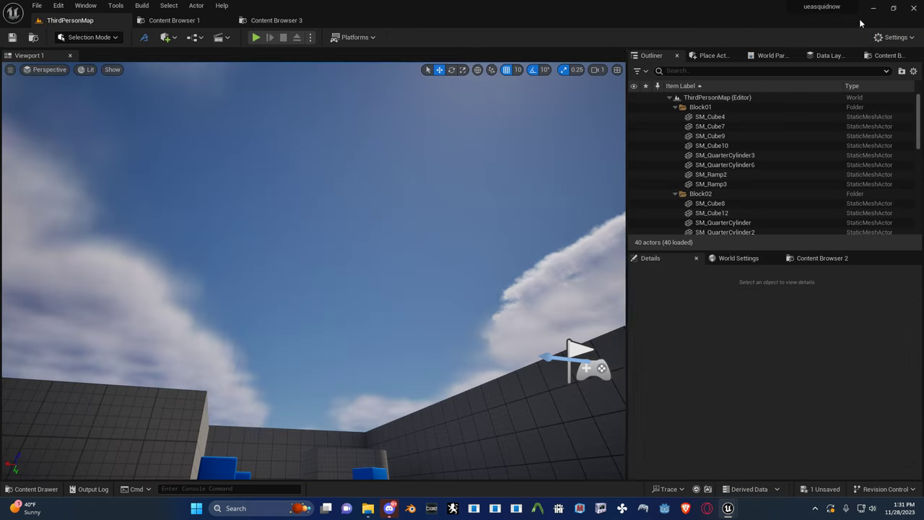
pyautogui.click(177, 21)
pyautogui.doubleClick(311, 88)
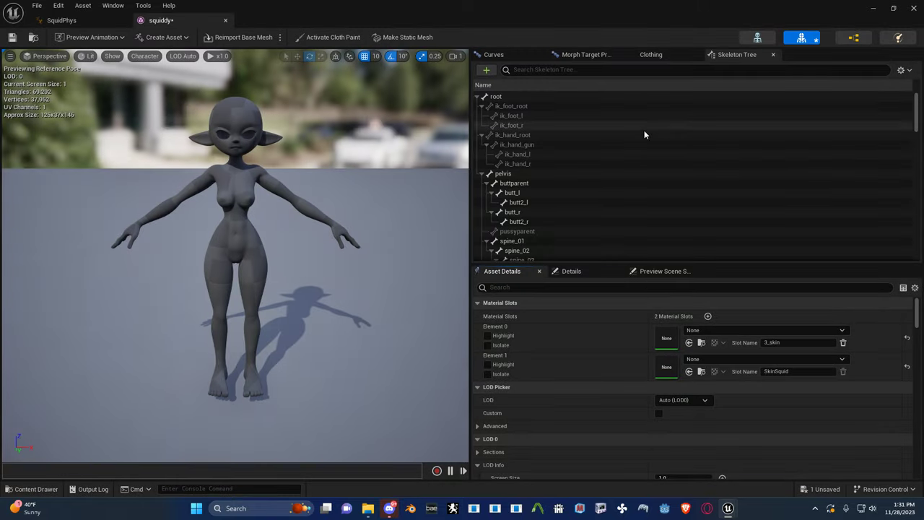
# - Assign SquidPhys as the squiddy mesh's Post Process Anim Blueprint, save the mesh and close its editor
pyautogui.click(640, 287)
pyautogui.write('post pr')
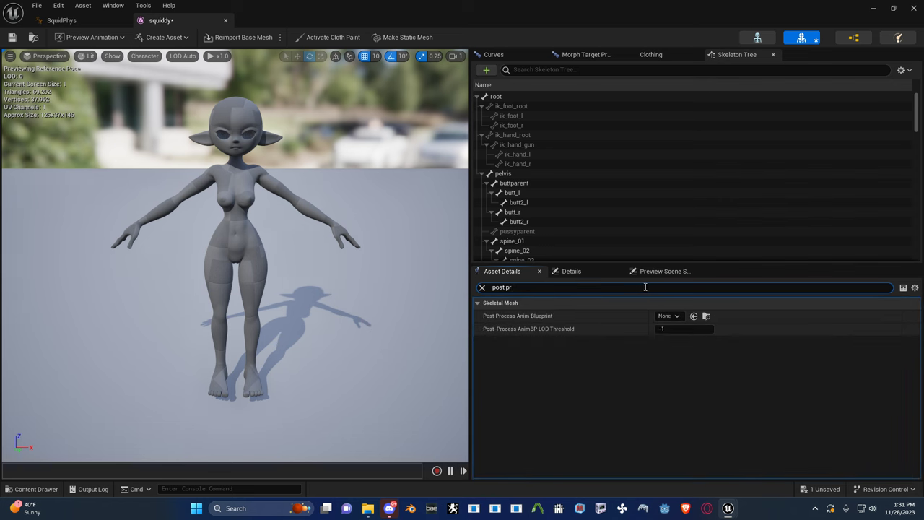
pyautogui.click(668, 315)
pyautogui.click(641, 225)
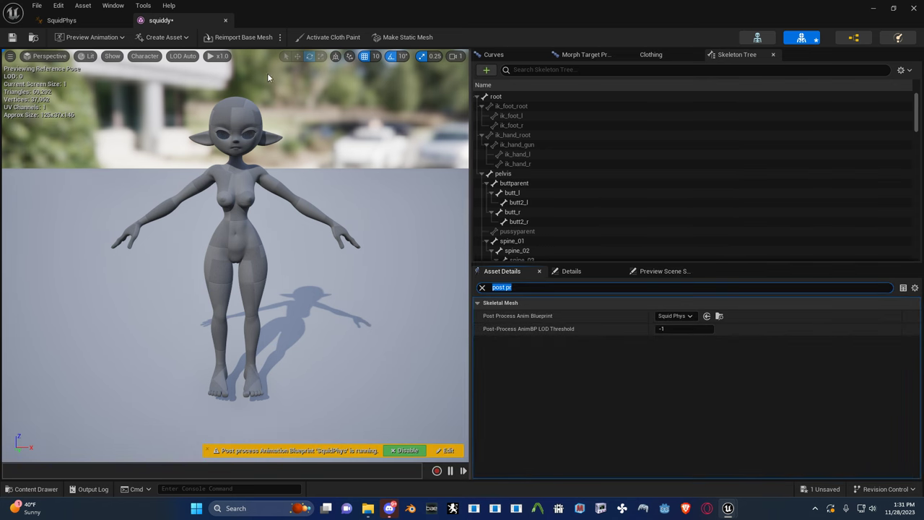
pyautogui.click(11, 37)
pyautogui.click(225, 21)
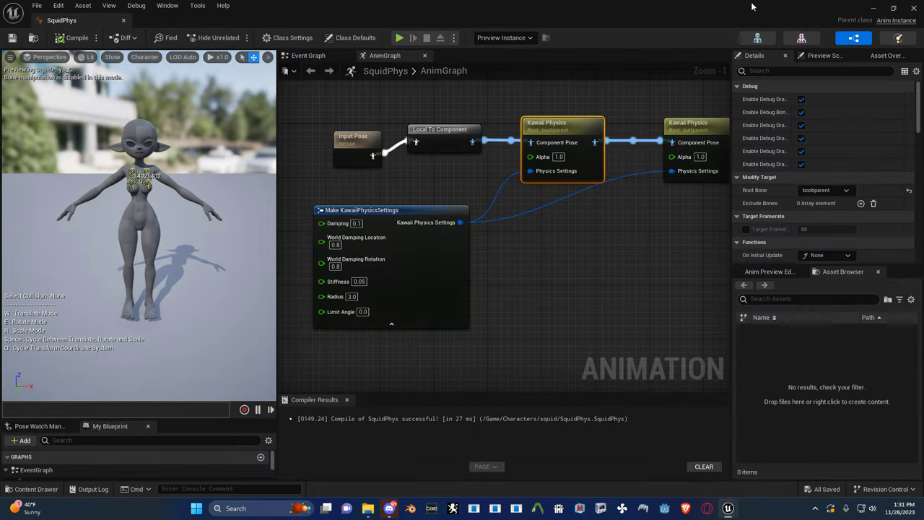
# - Play the ThirdPersonMap level and run the character in different directions to check the jiggle physics
pyautogui.click(873, 9)
pyautogui.click(113, 20)
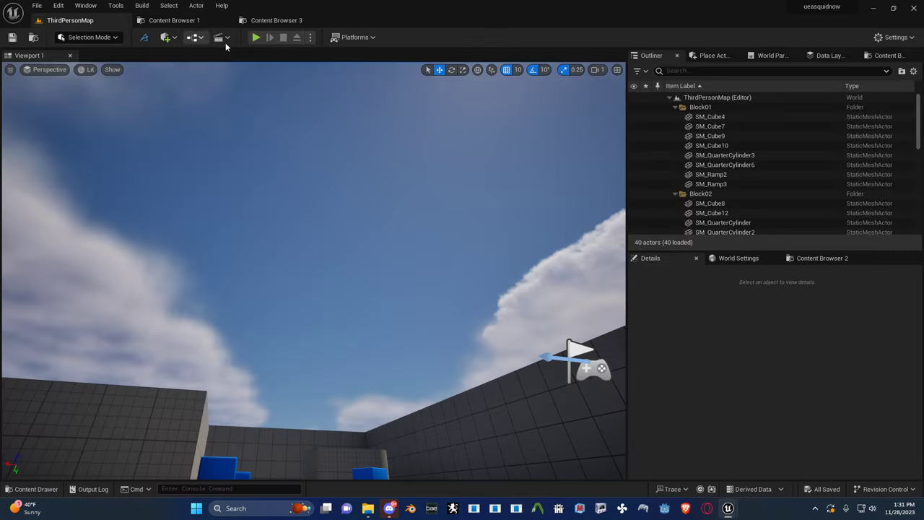
pyautogui.click(257, 38)
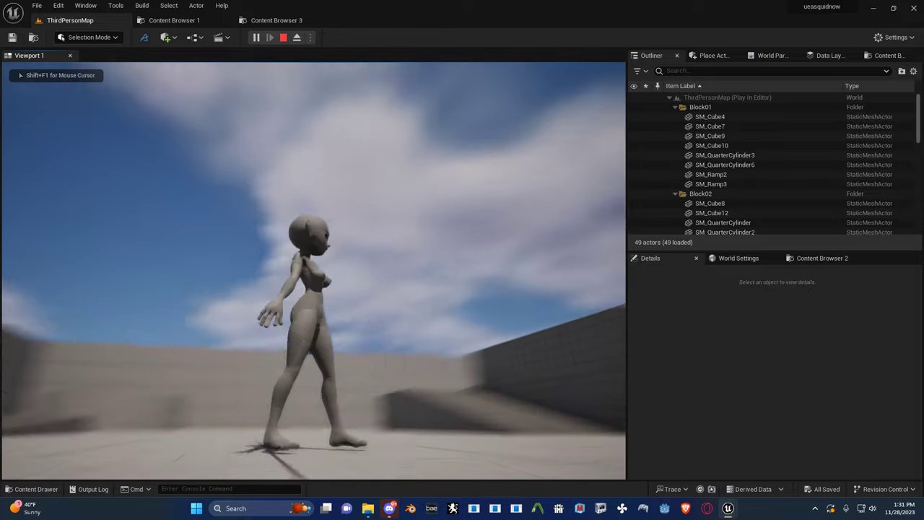
pyautogui.press('a')
pyautogui.press('a')
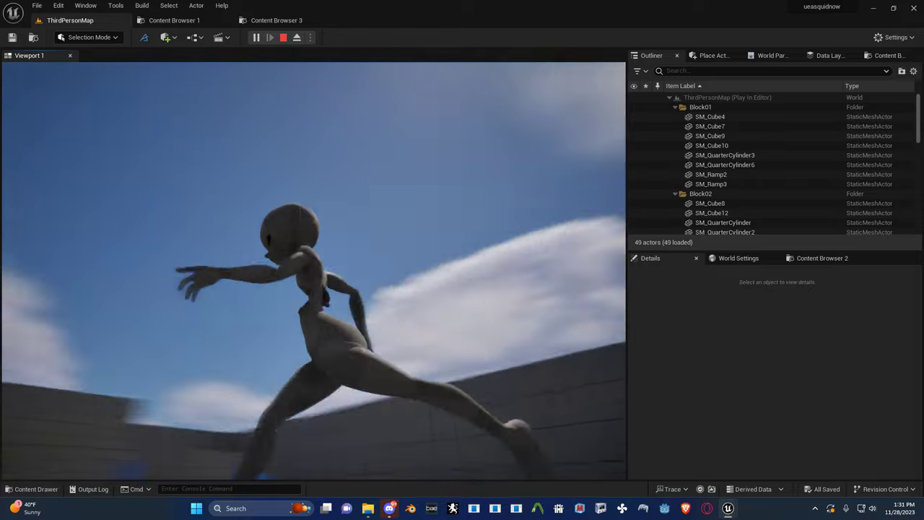
pyautogui.press('d')
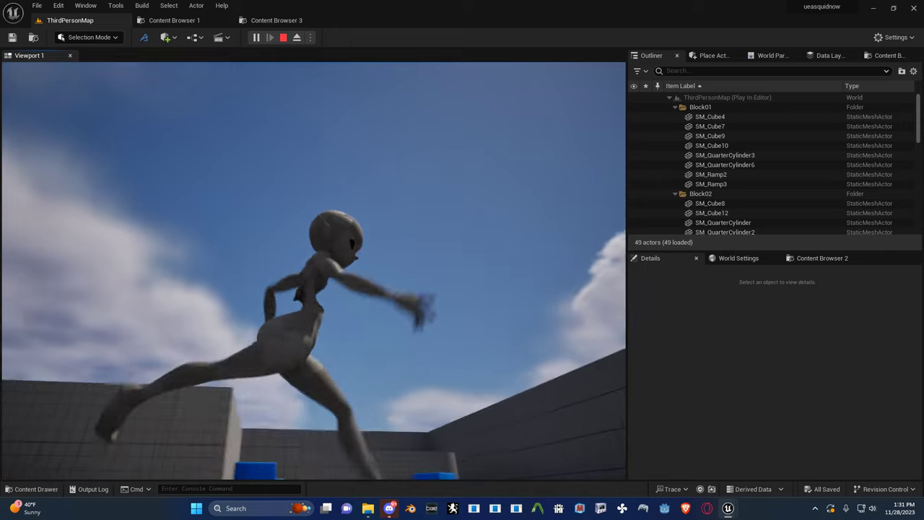
pyautogui.press('w')
pyautogui.press('a')
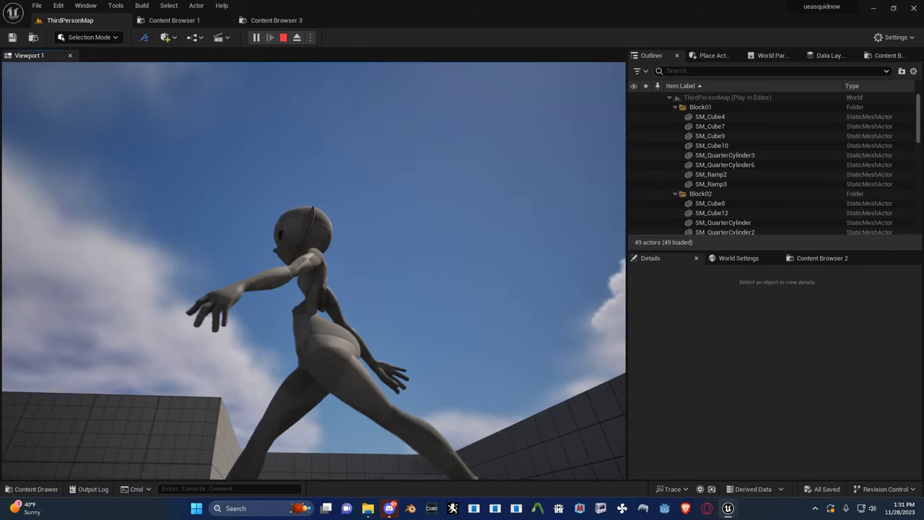
pyautogui.press('w')
pyautogui.press('s')
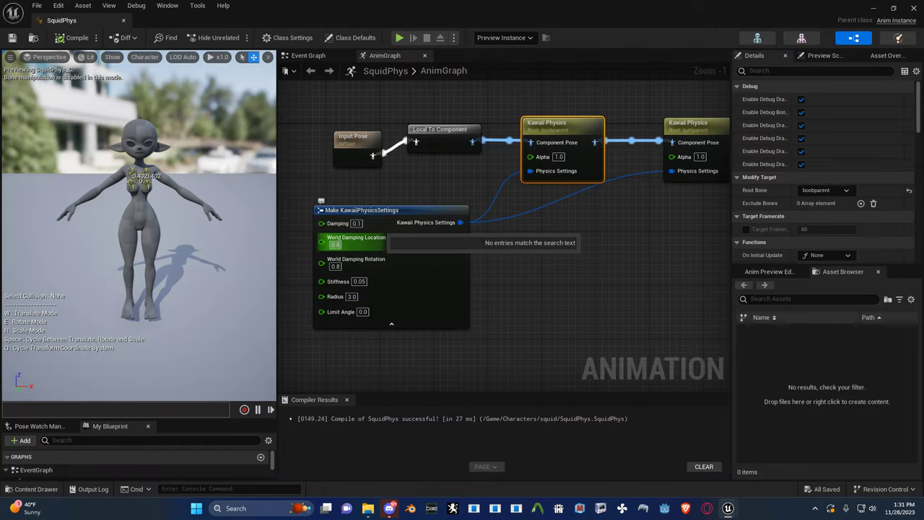
# - Set World Damping Location to 1.0 in the Make KawaiiPhysicsSettings node and compile SquidPhys
pyautogui.write('1')
pyautogui.click(334, 266)
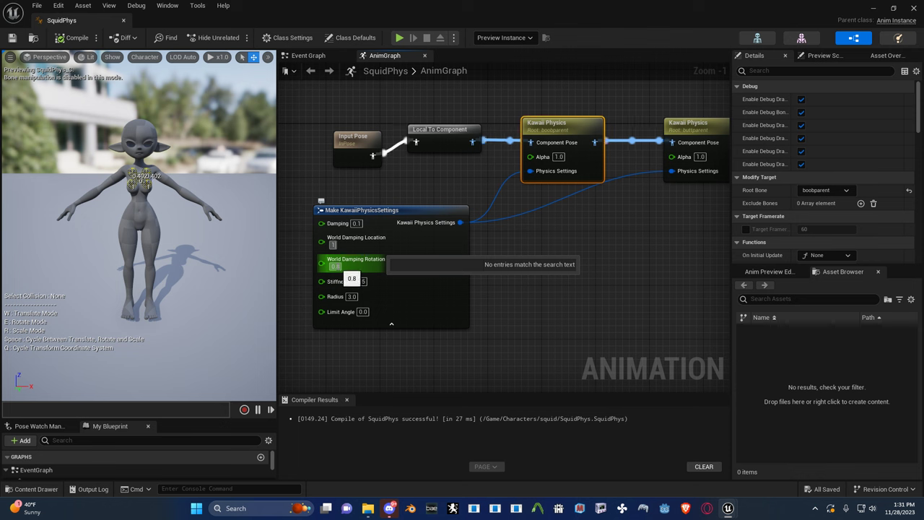
pyautogui.click(335, 267)
pyautogui.click(563, 255)
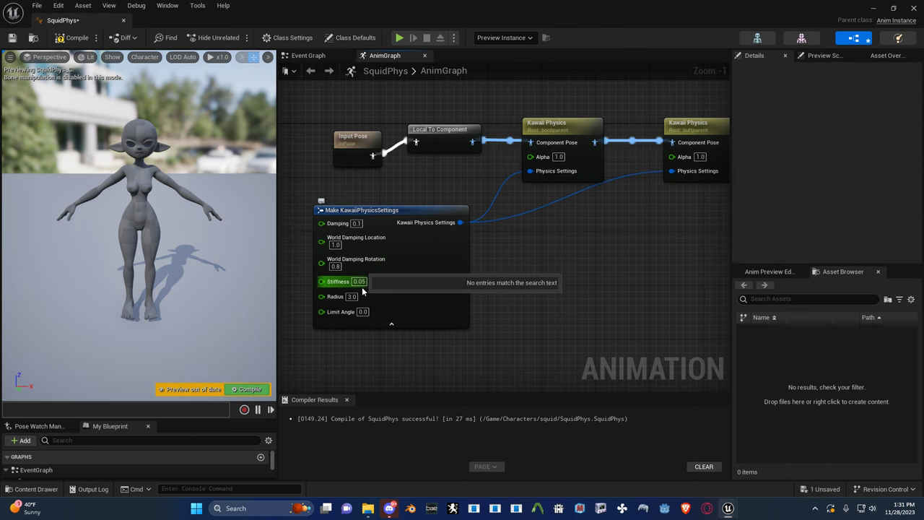
pyautogui.click(72, 37)
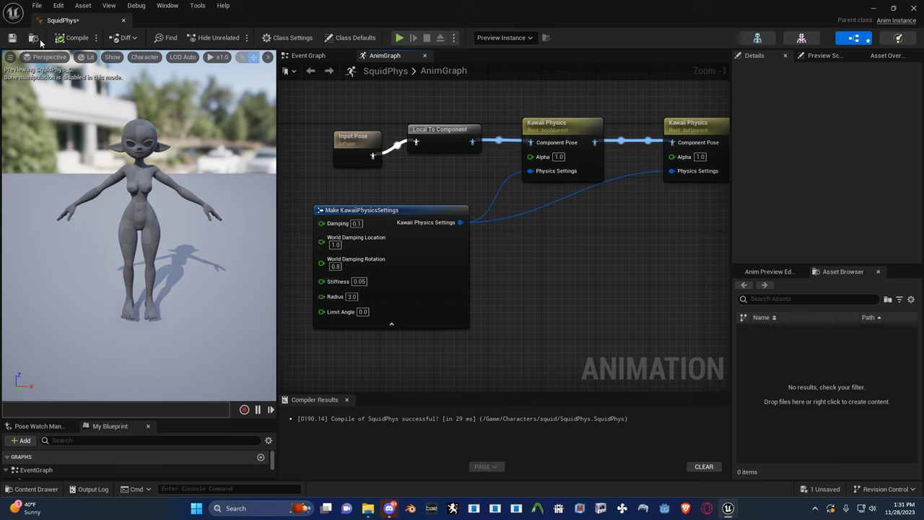
# - Play the ThirdPersonMap level again, running and jumping with the character to examine the jiggle motion with the new damping
pyautogui.click(874, 9)
pyautogui.click(257, 37)
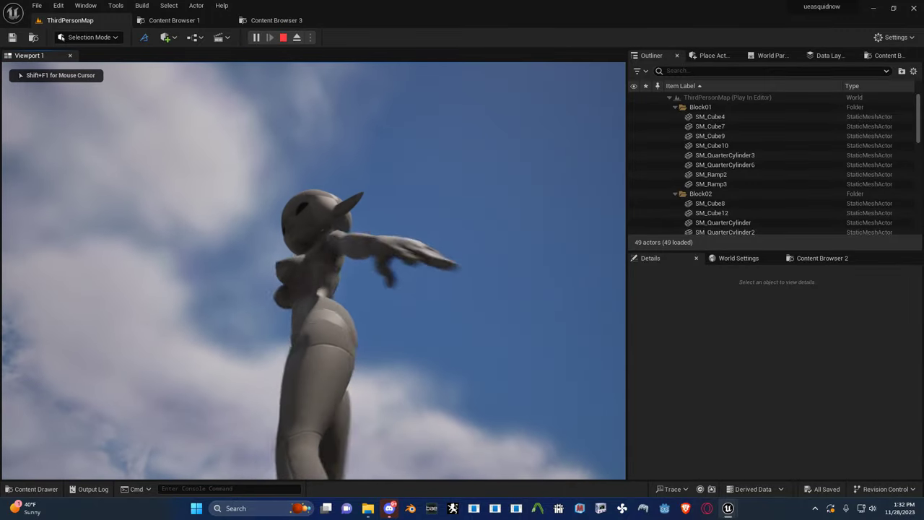
pyautogui.press('w')
pyautogui.press('a')
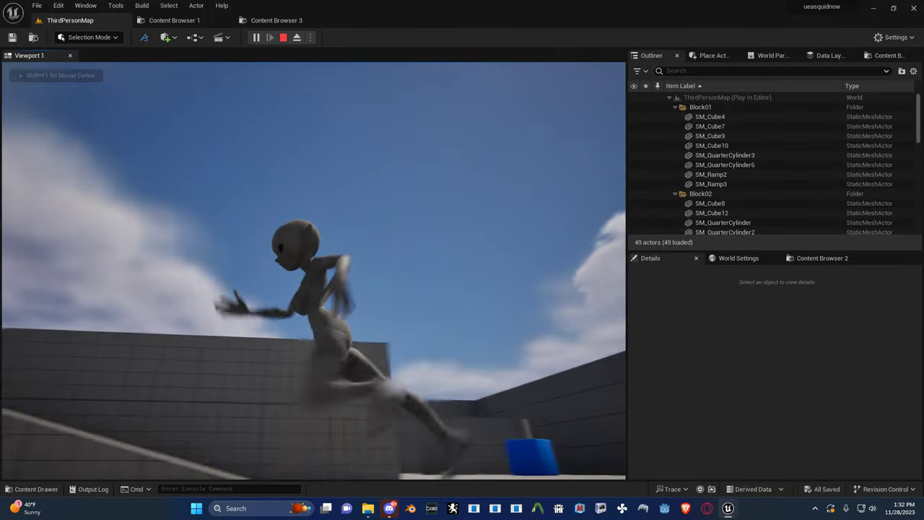
pyautogui.press('s')
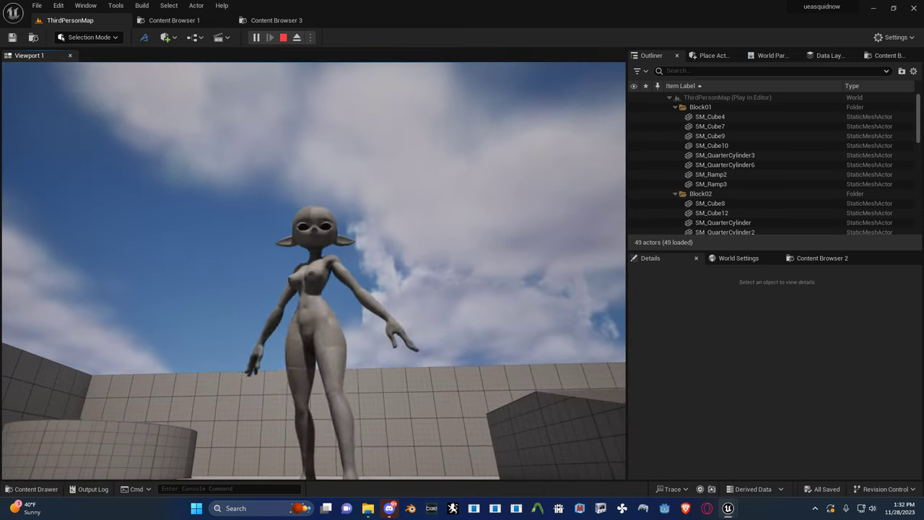
pyautogui.press('s')
pyautogui.press('d')
pyautogui.press('s')
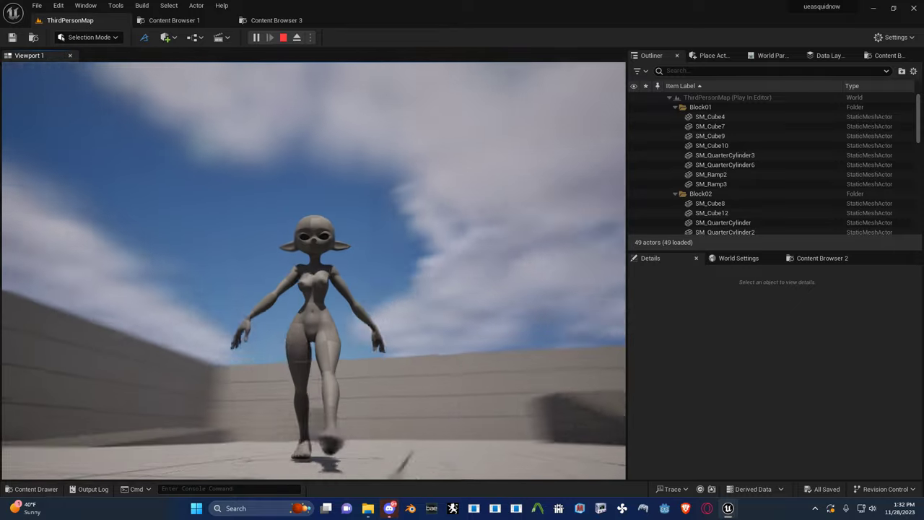
pyautogui.press('s')
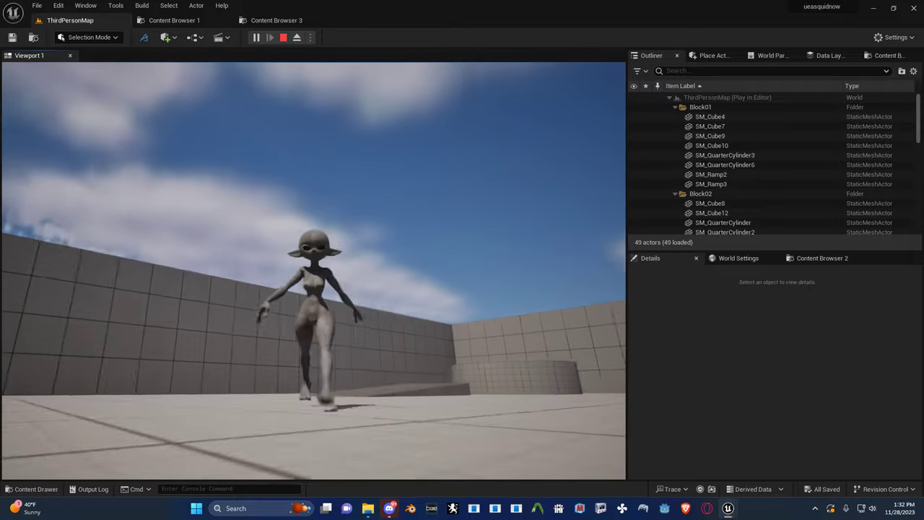
pyautogui.press('w')
pyautogui.press('d')
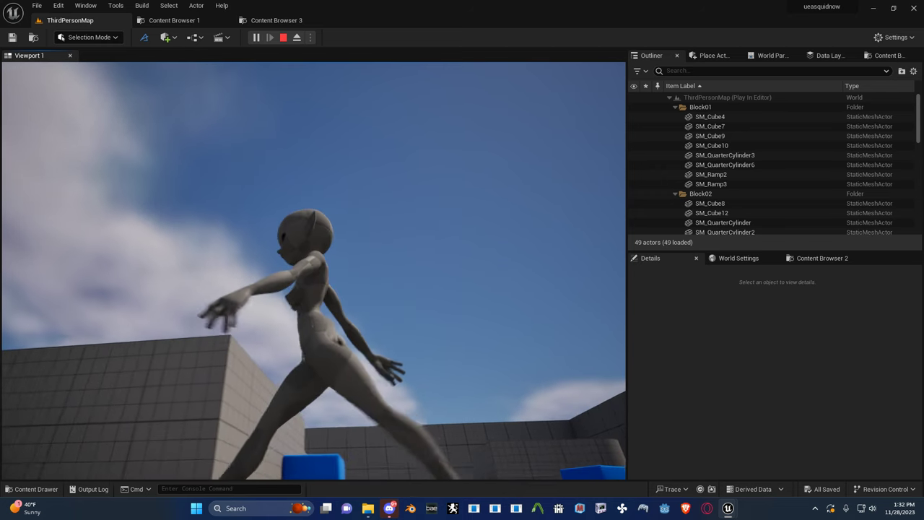
pyautogui.press('s')
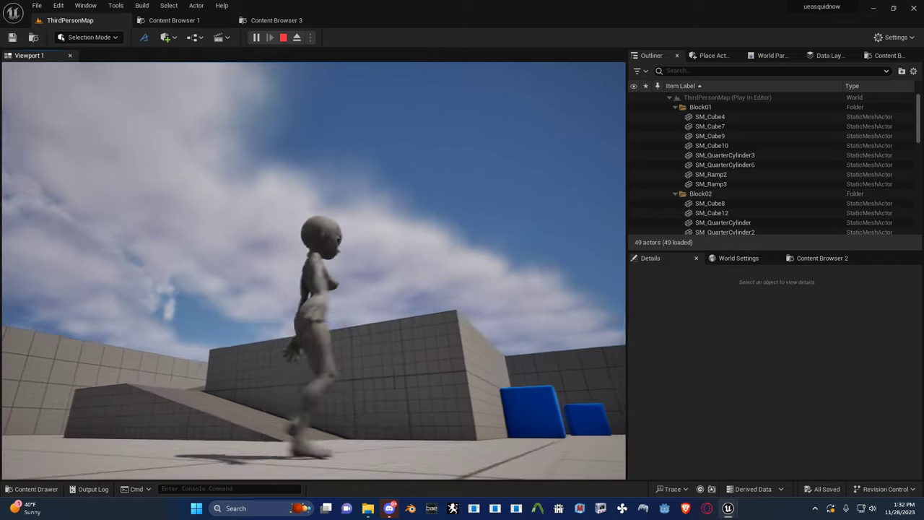
pyautogui.press('w')
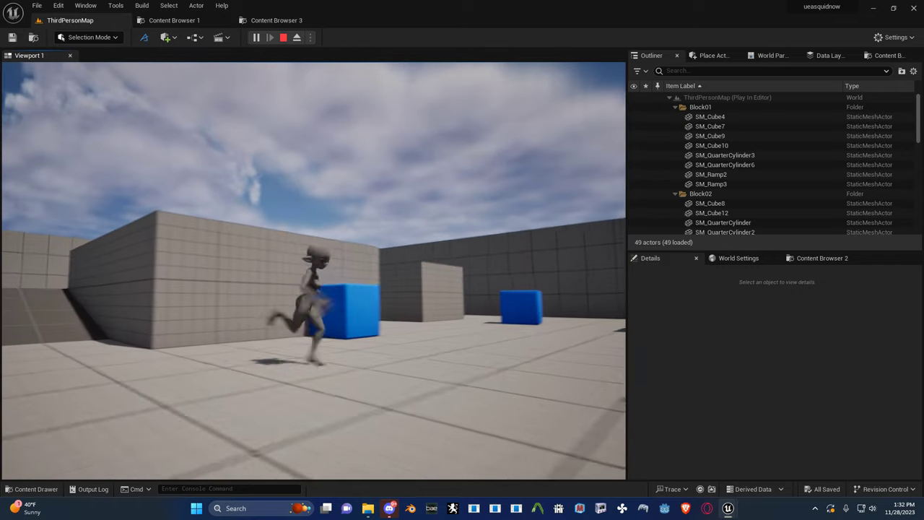
pyautogui.press('a')
pyautogui.press('s')
pyautogui.press('space')
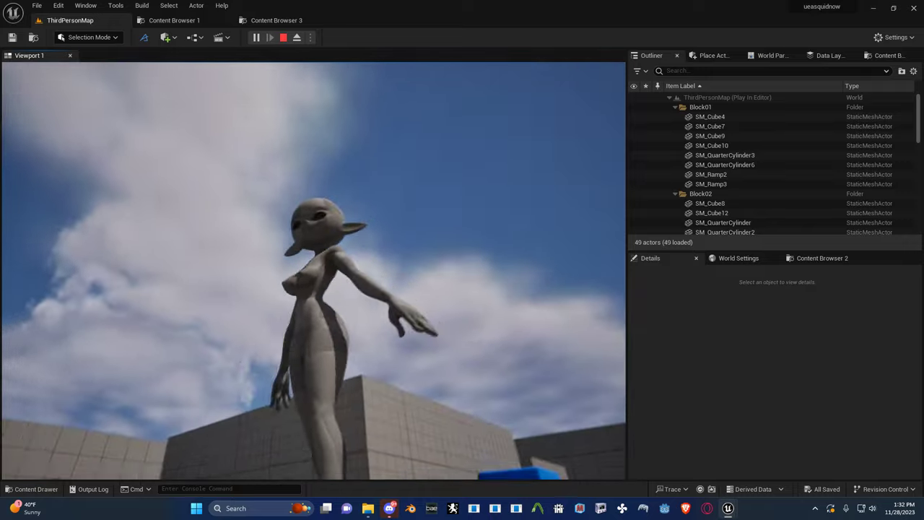
pyautogui.press('d')
pyautogui.press('a')
pyautogui.press('w')
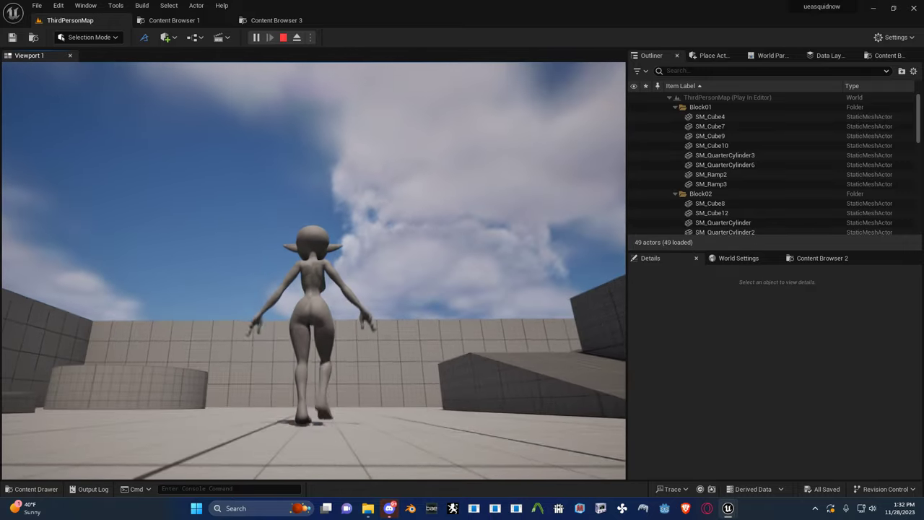
pyautogui.press('a')
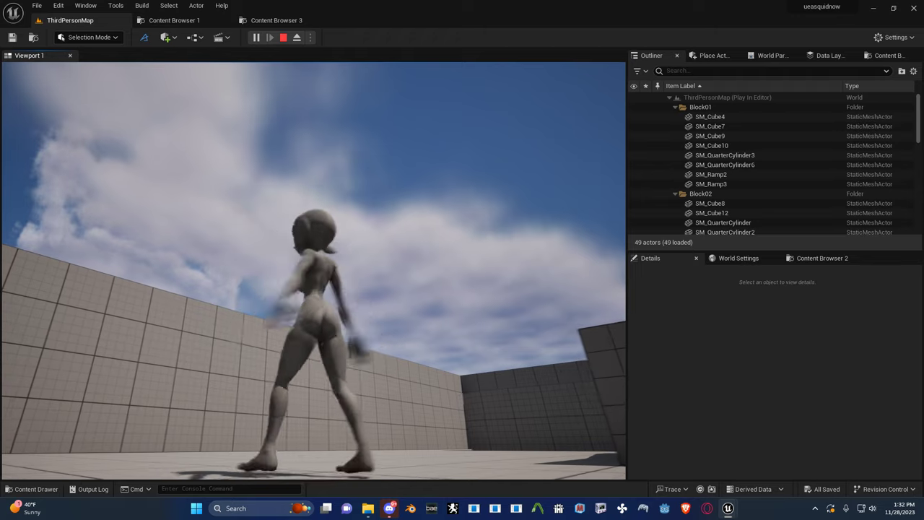
pyautogui.press('w')
pyautogui.press('w')
pyautogui.press('space')
pyautogui.press('d')
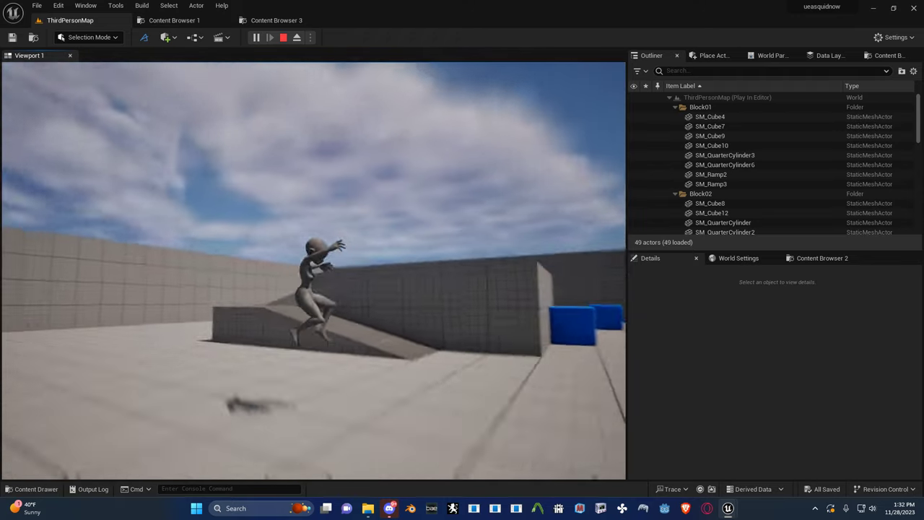
pyautogui.press('s')
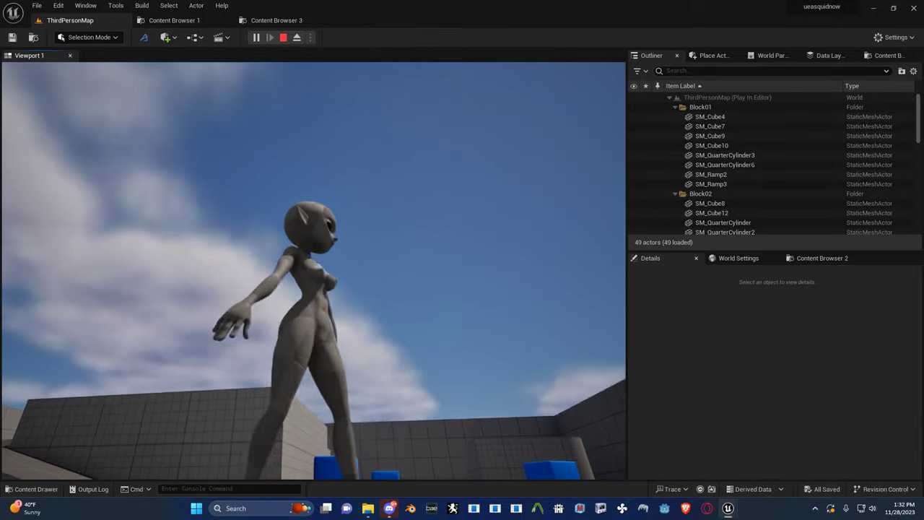
pyautogui.press('w')
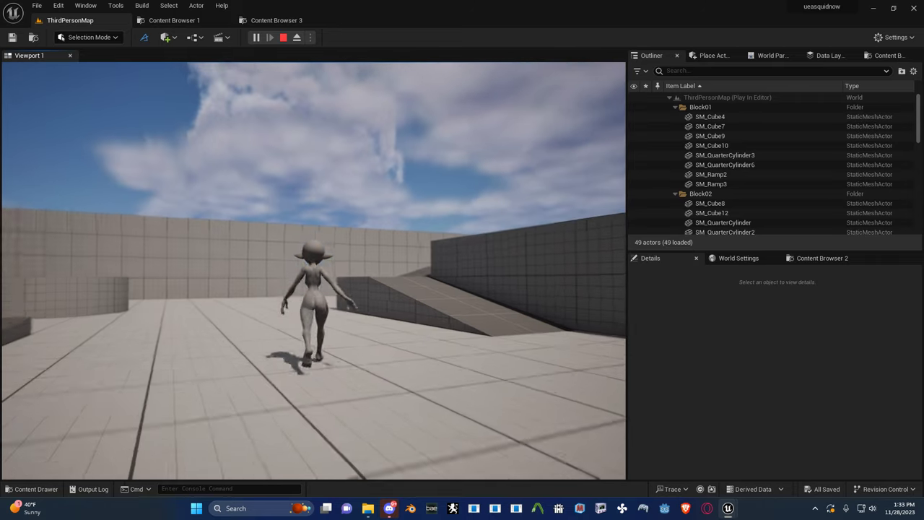
pyautogui.press('d')
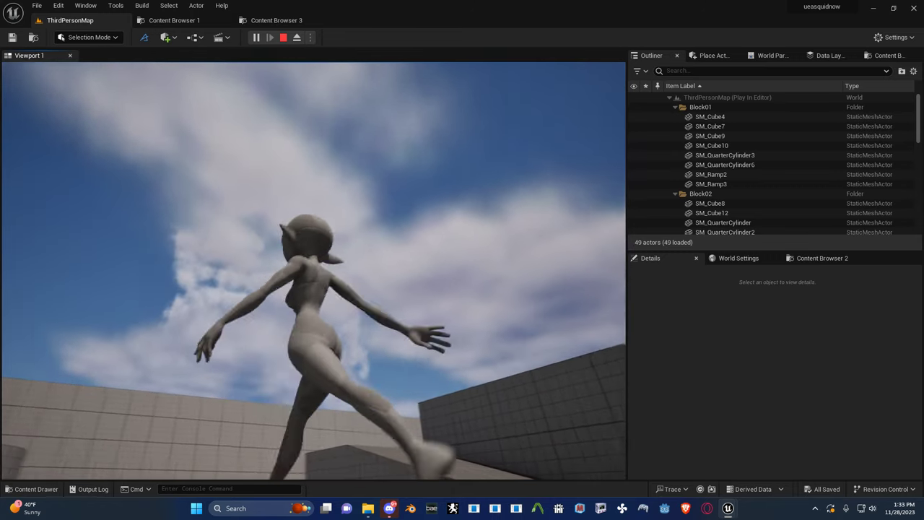
pyautogui.press('w')
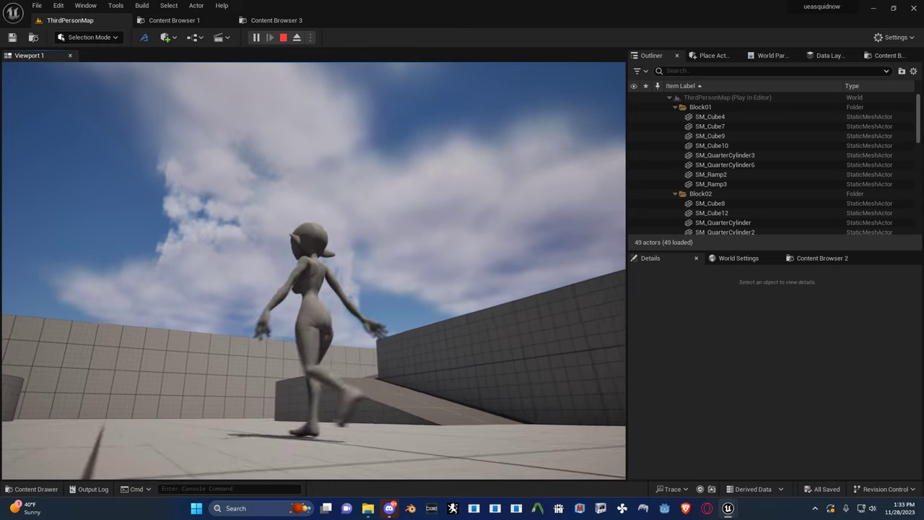